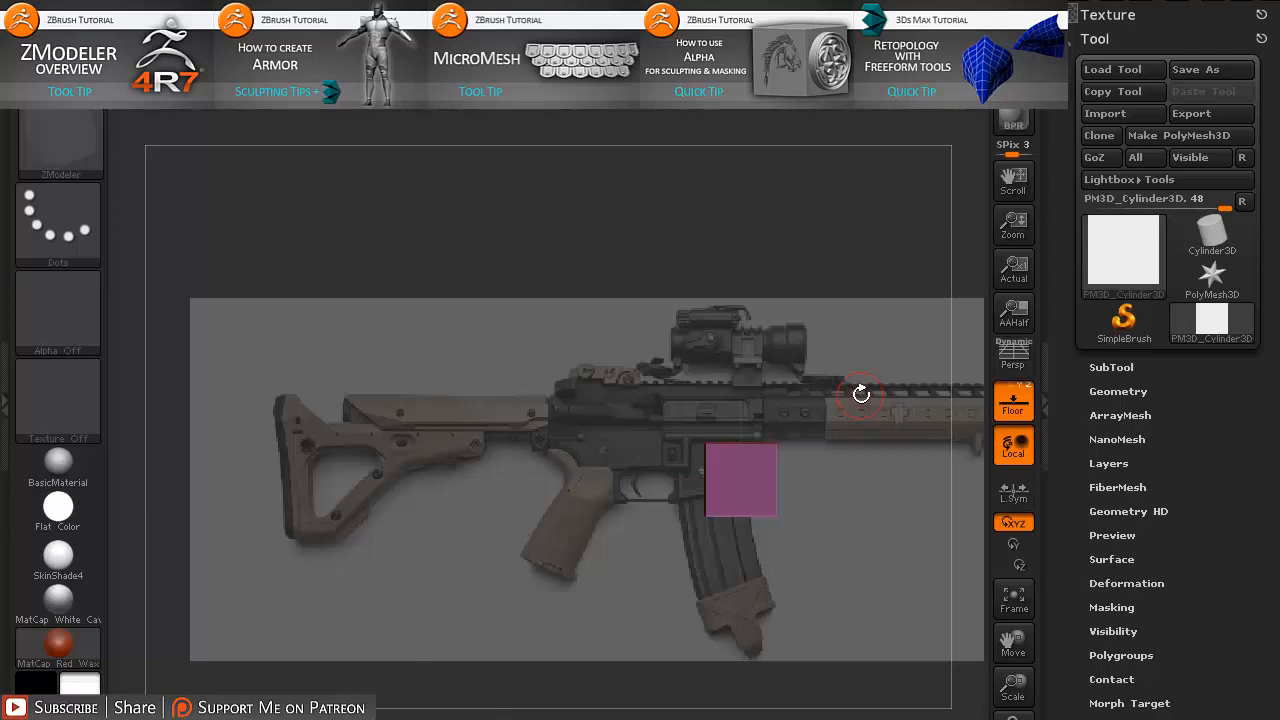
- Examine the rifle reference image and the starting cube beside its stock from several angles
{"action": "left_click_drag", "start_coordinate": [861, 394], "coordinate": [687, 351]}
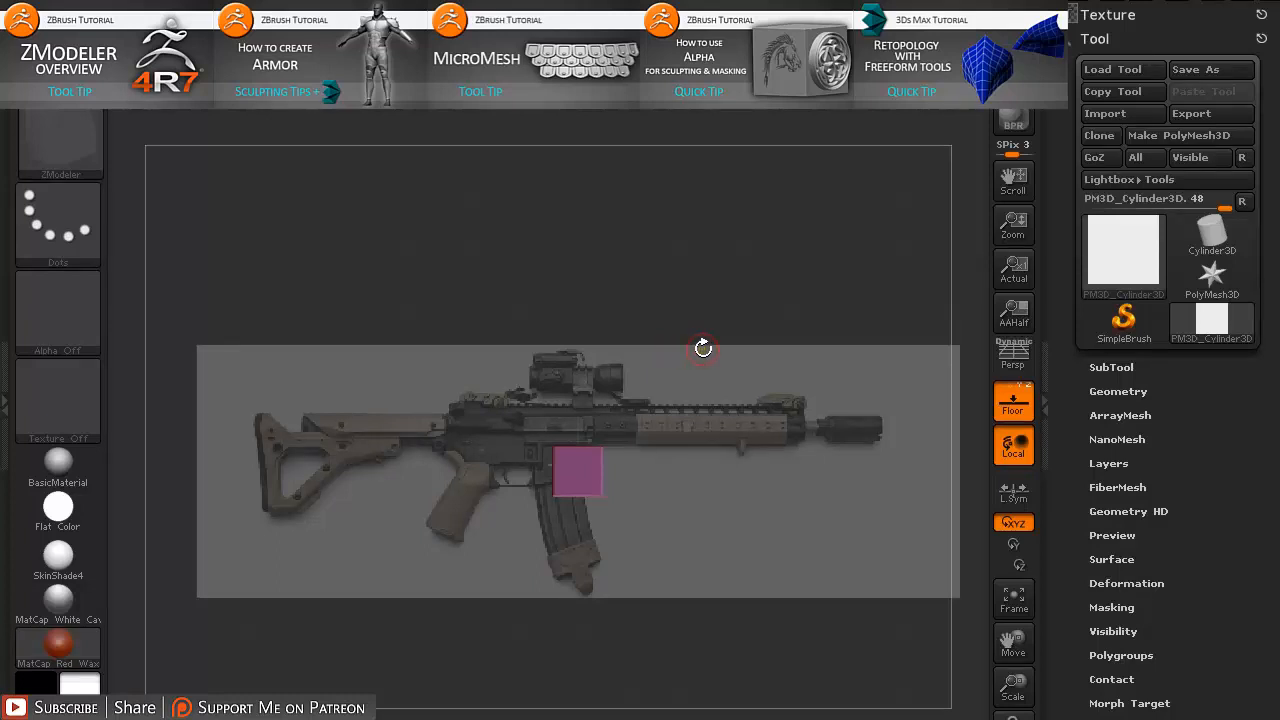
{"action": "left_click_drag", "start_coordinate": [719, 343], "coordinate": [699, 351], "text": "alt"}
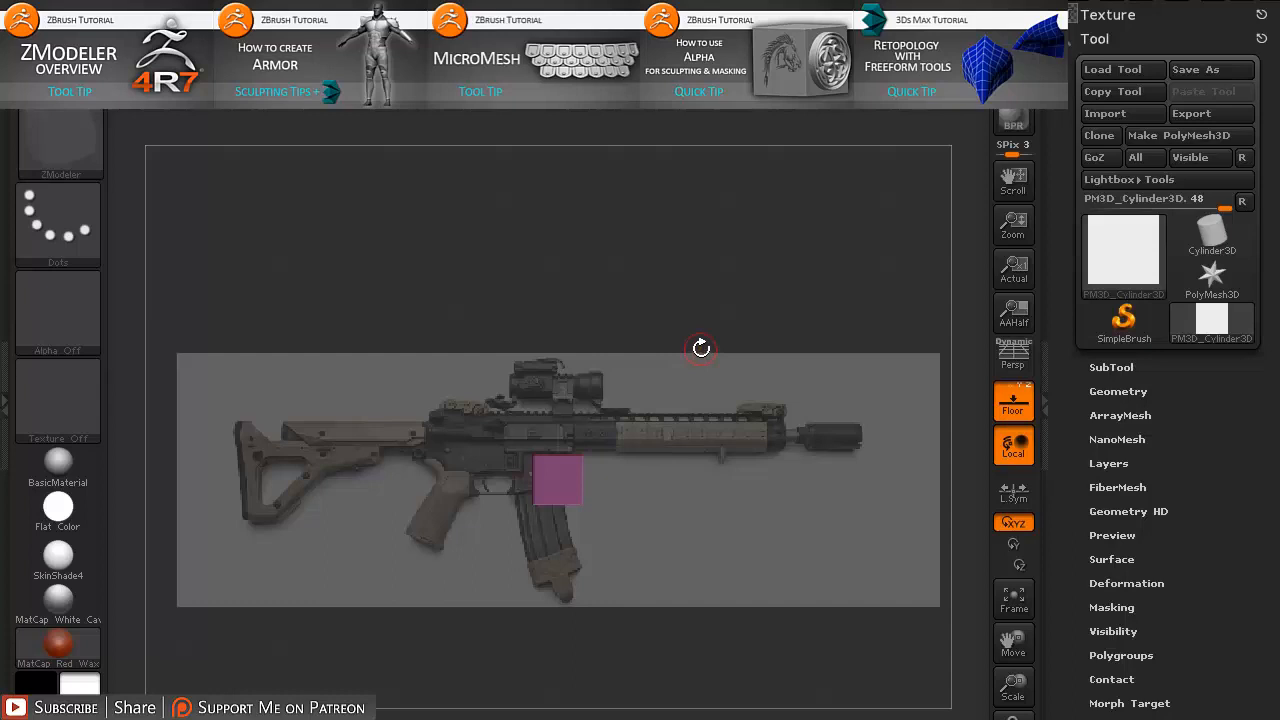
{"action": "left_click_drag", "start_coordinate": [692, 342], "coordinate": [722, 427], "text": "alt"}
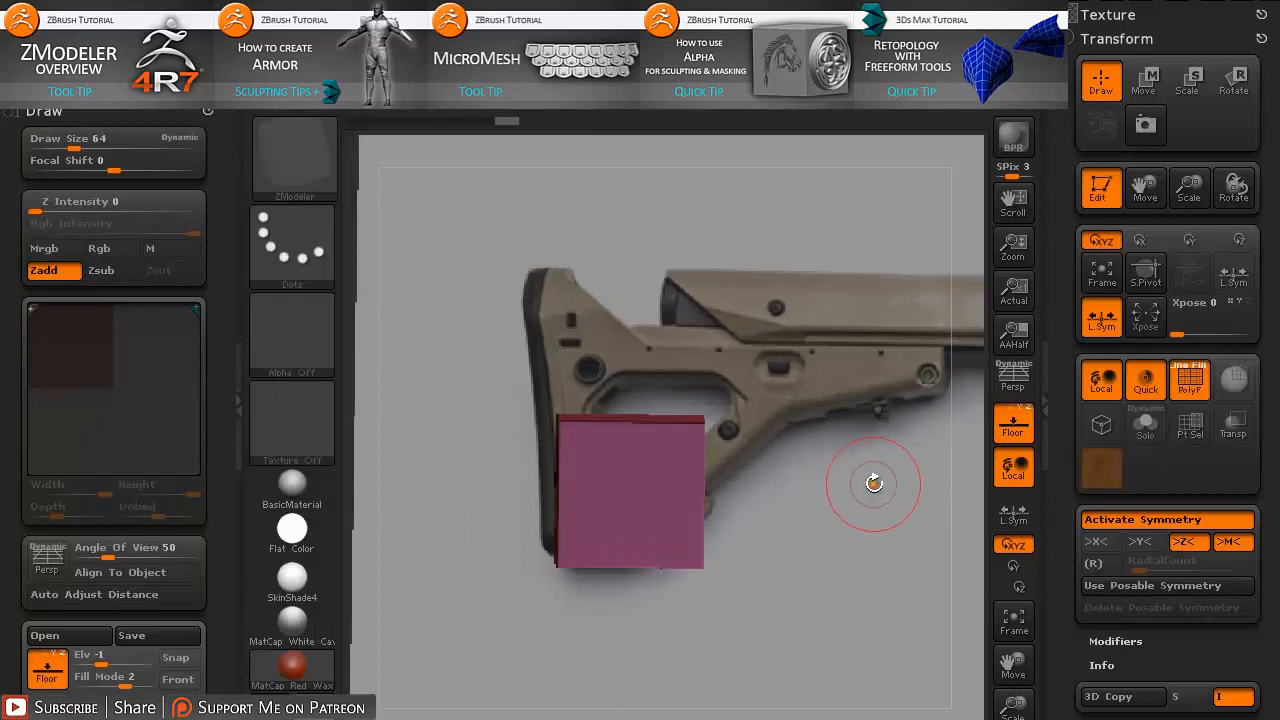
{"action": "mouse_move", "coordinate": [829, 451]}
{"action": "left_mouse_down"}
{"action": "mouse_move", "coordinate": [843, 480]}
{"action": "mouse_move", "coordinate": [820, 451]}
{"action": "left_mouse_up"}
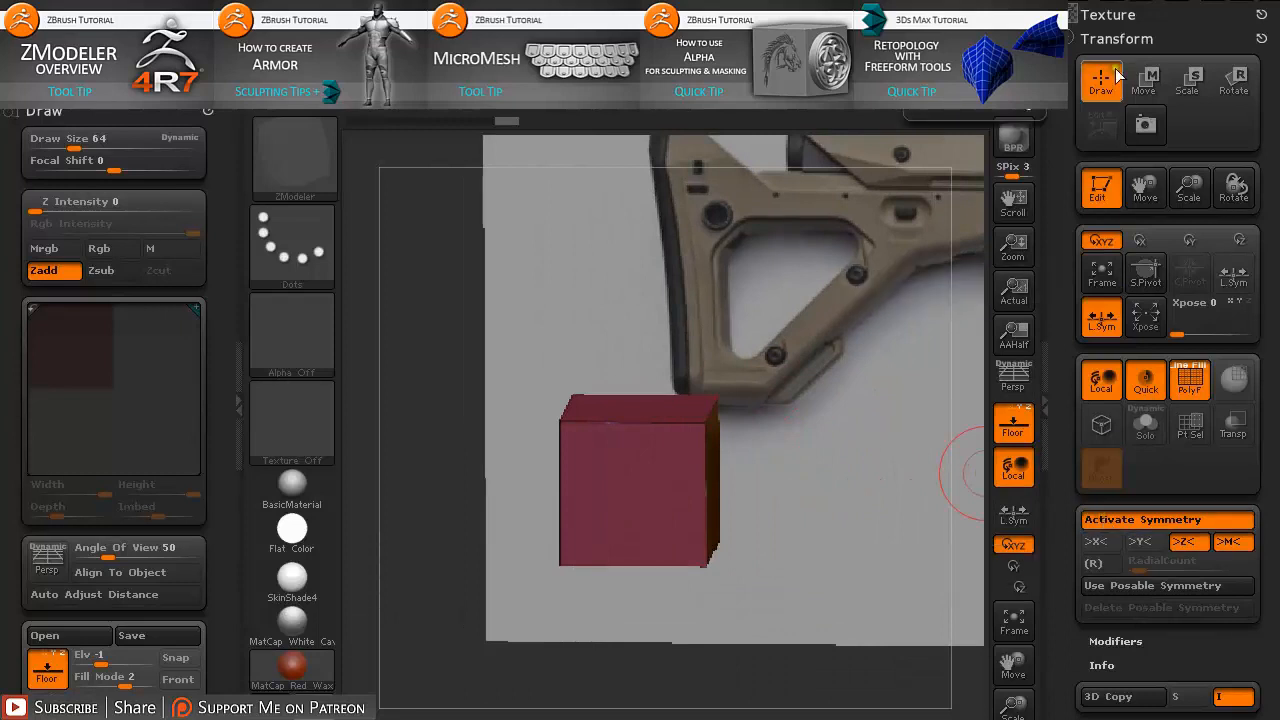
{"action": "left_click_drag", "start_coordinate": [830, 400], "coordinate": [746, 383]}
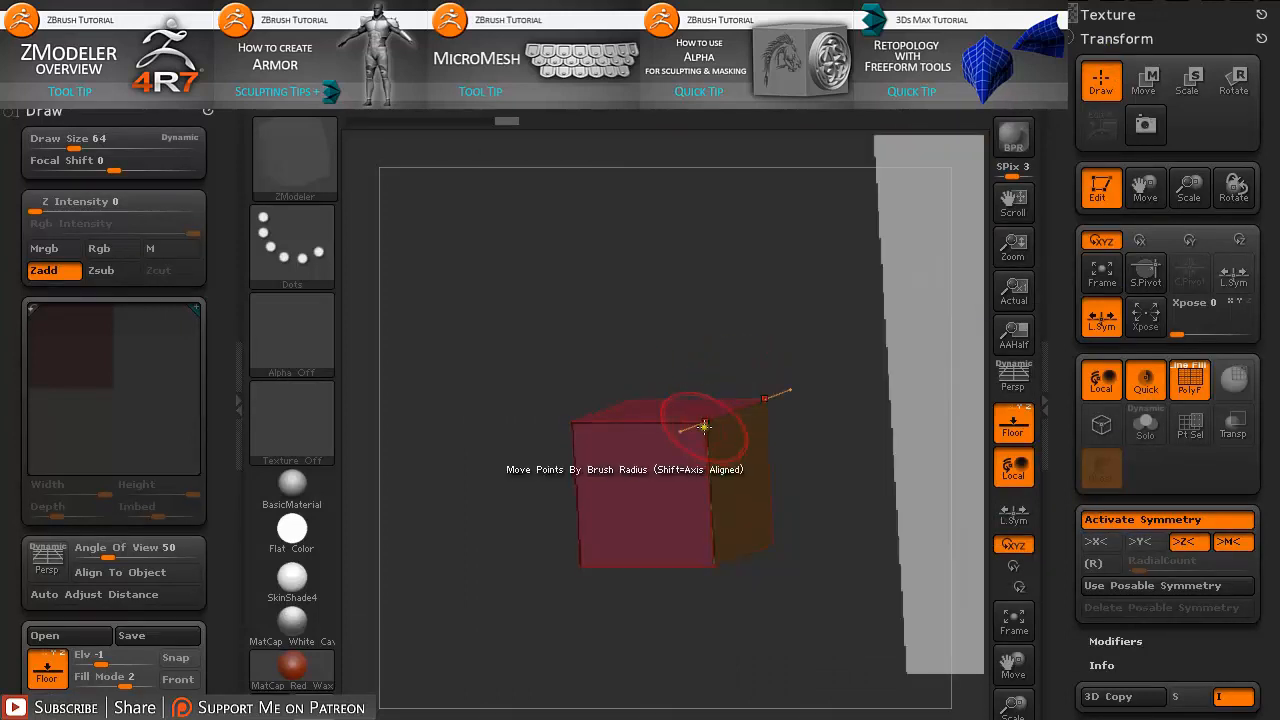
{"action": "left_click_drag", "start_coordinate": [803, 346], "coordinate": [815, 376]}
{"action": "key", "text": "f"}
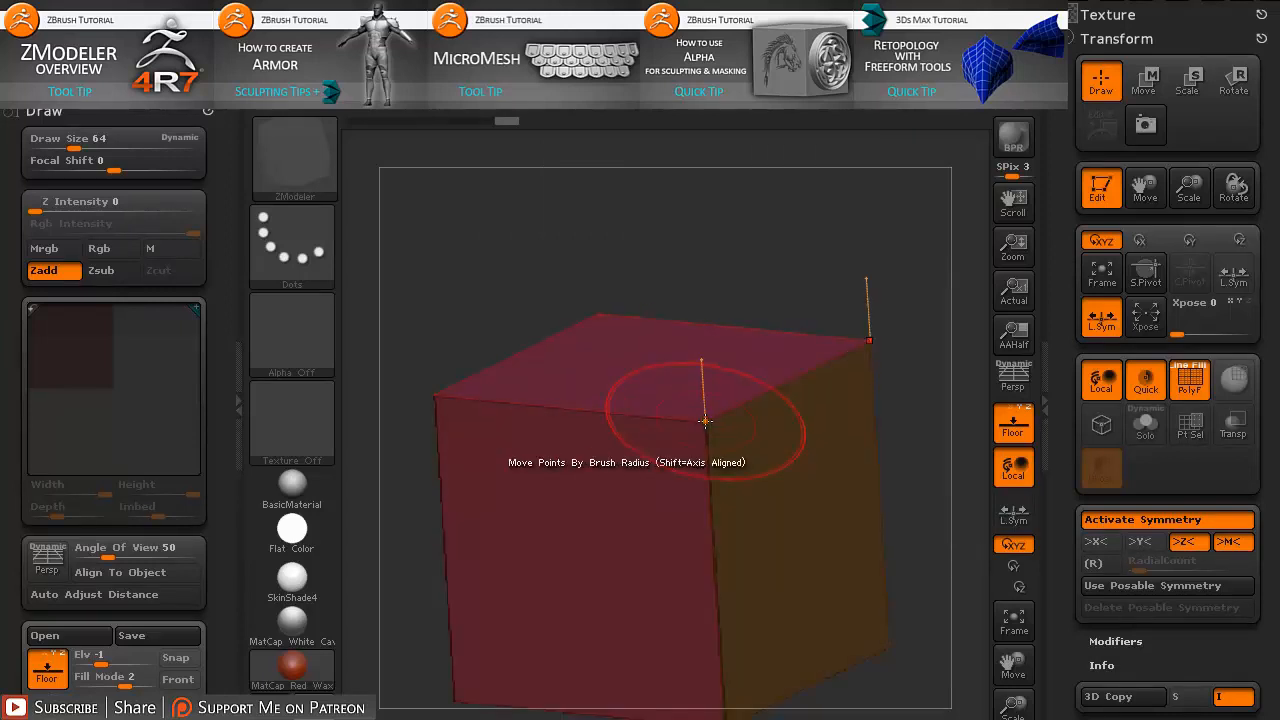
- Select the ZModeler brush and set its point action to Move with the Infinite Z target
{"action": "key", "text": "space"}
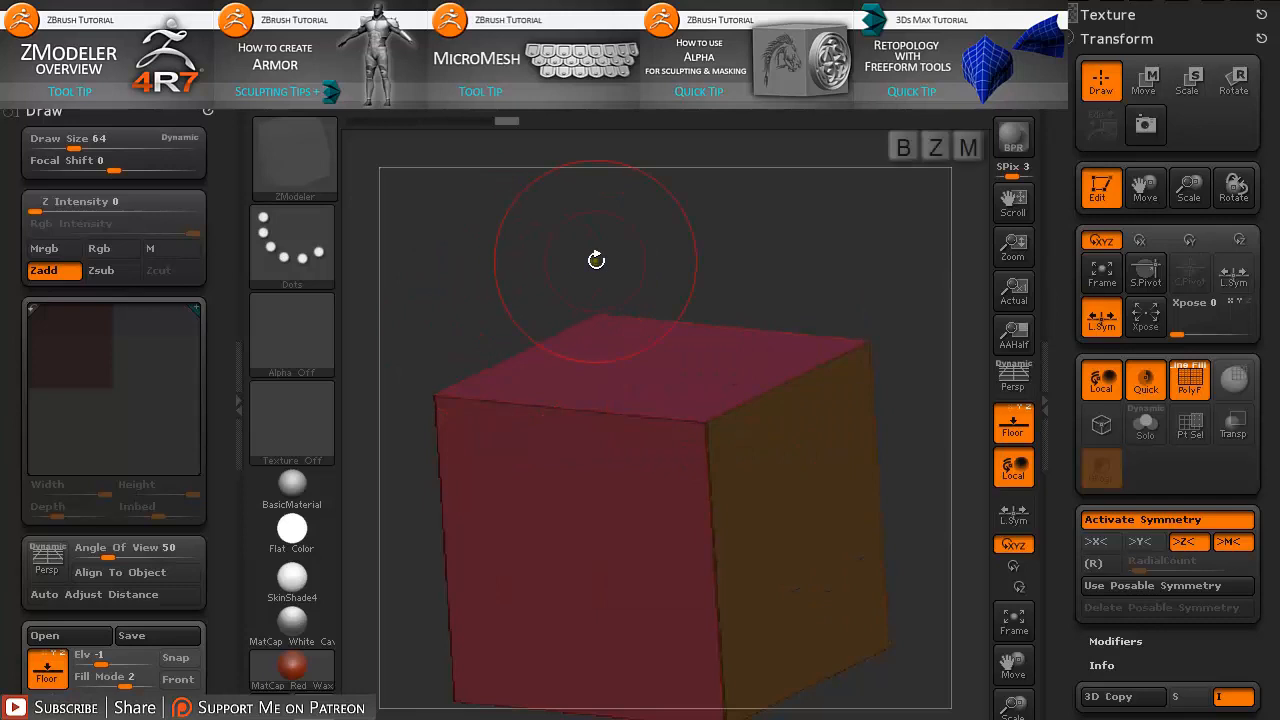
{"action": "key", "text": "b"}
{"action": "key", "text": "z"}
{"action": "key", "text": "m"}
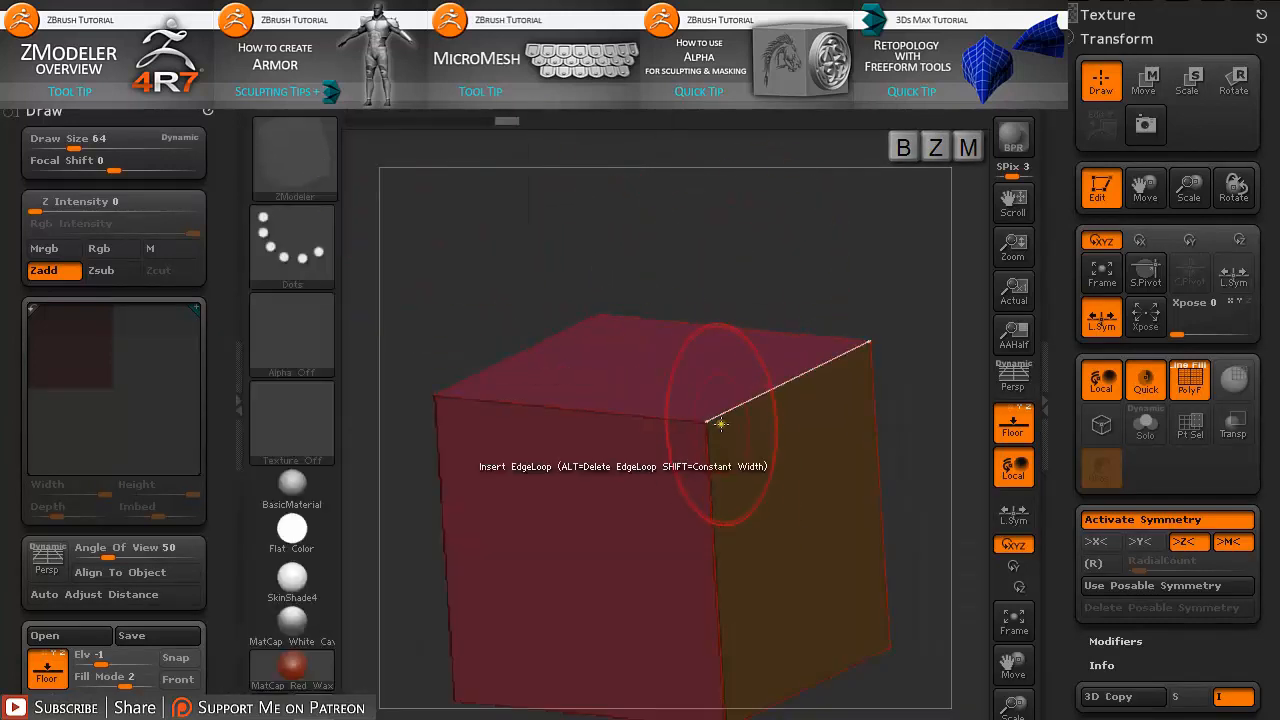
{"action": "key", "text": "space"}
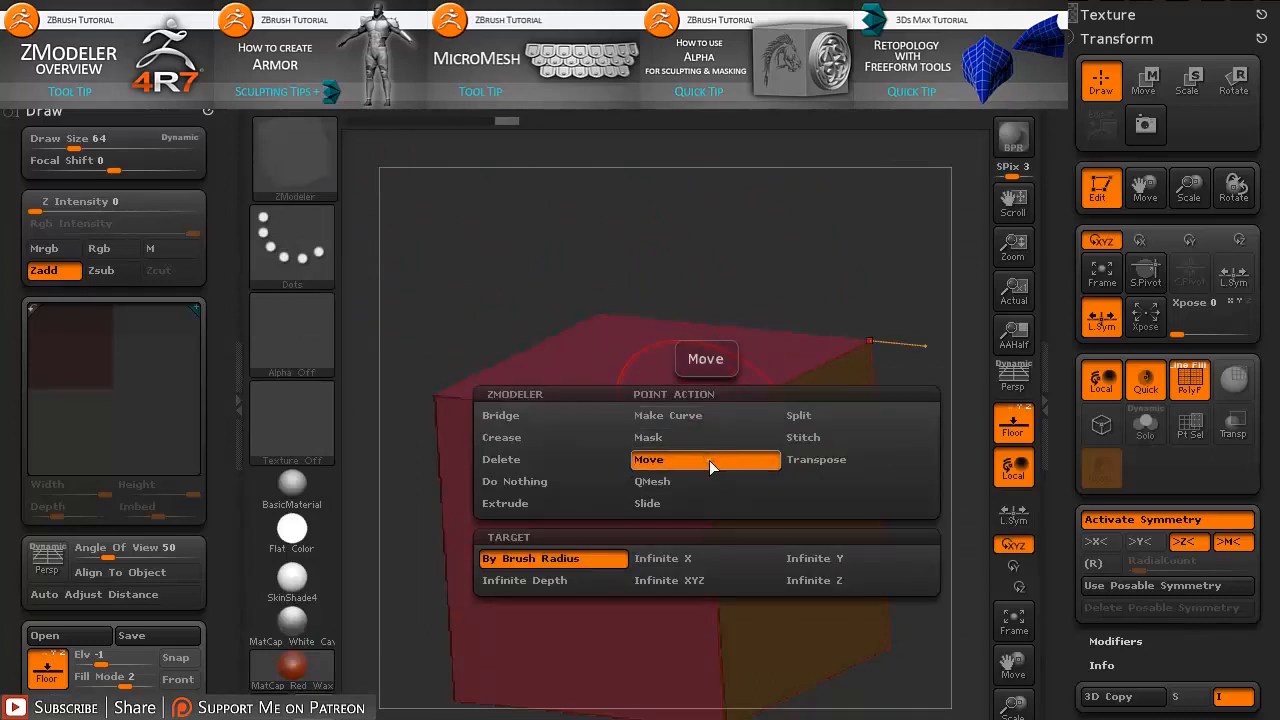
{"action": "left_click", "coordinate": [824, 562]}
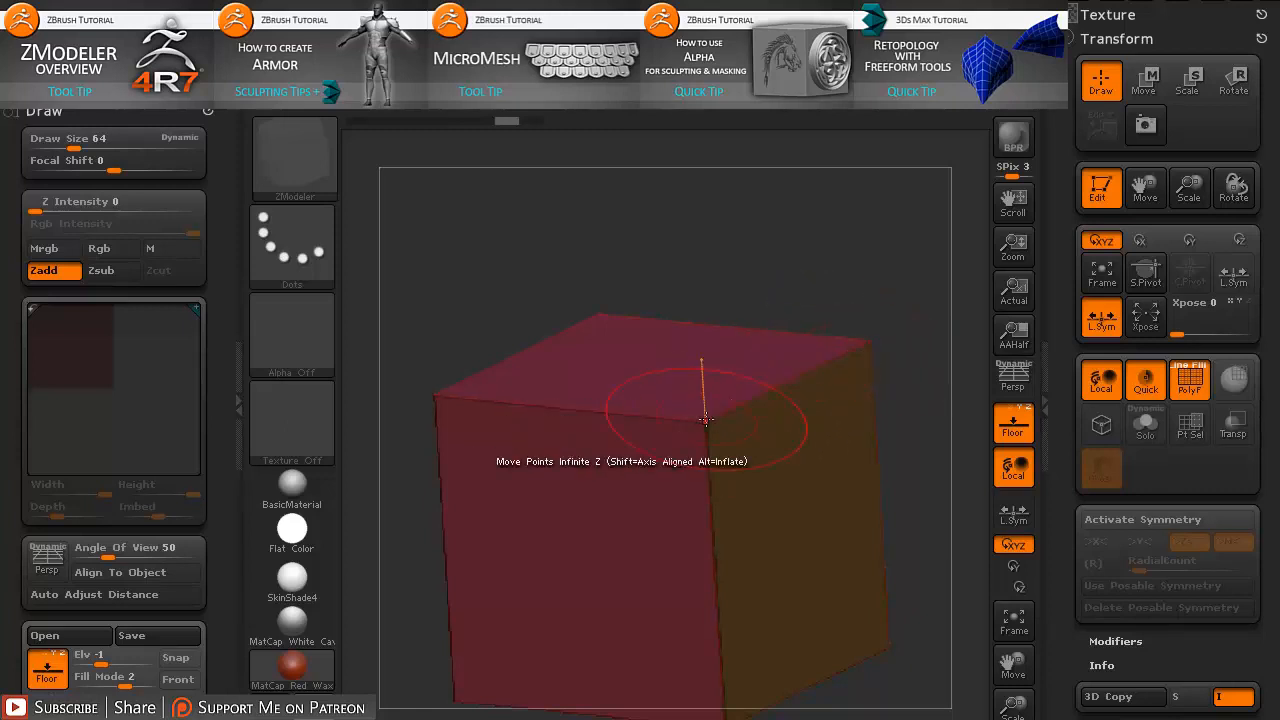
- Insert three evenly spaced edge loops across the cube's depth, starting with one at the middle
{"action": "left_click", "coordinate": [788, 381]}
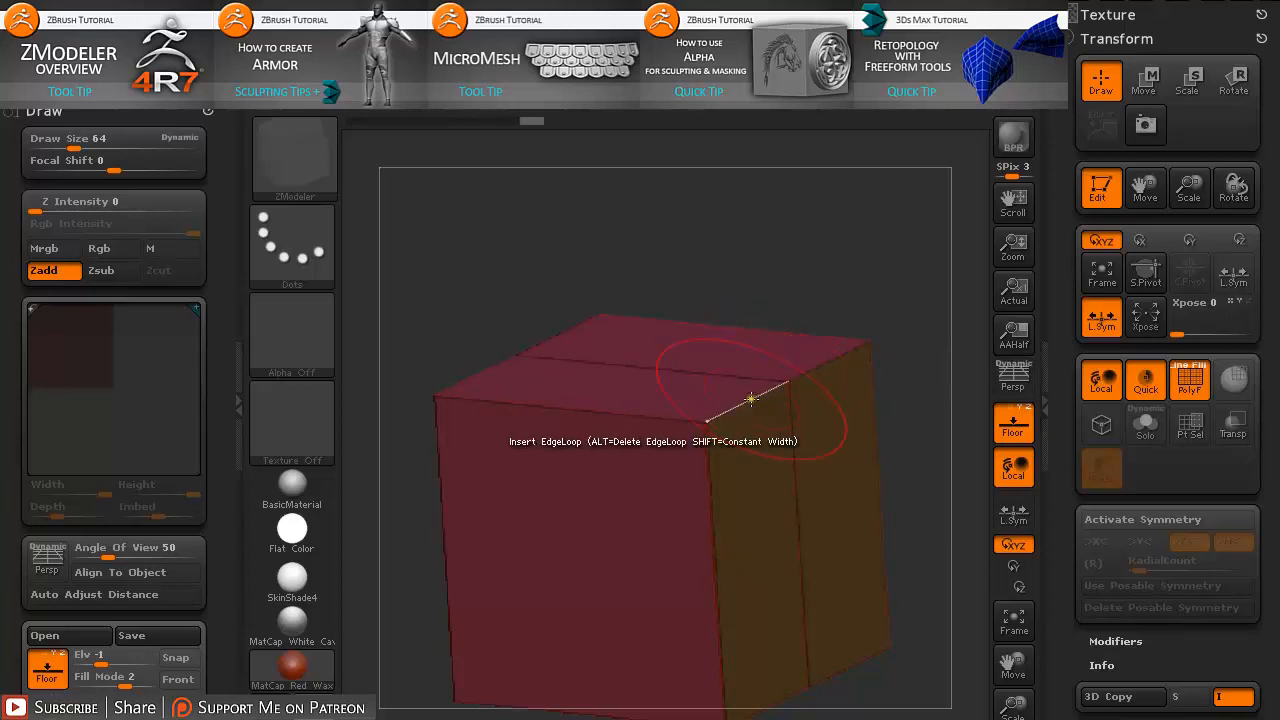
{"action": "left_click", "coordinate": [750, 400]}
{"action": "left_click", "coordinate": [826, 366]}
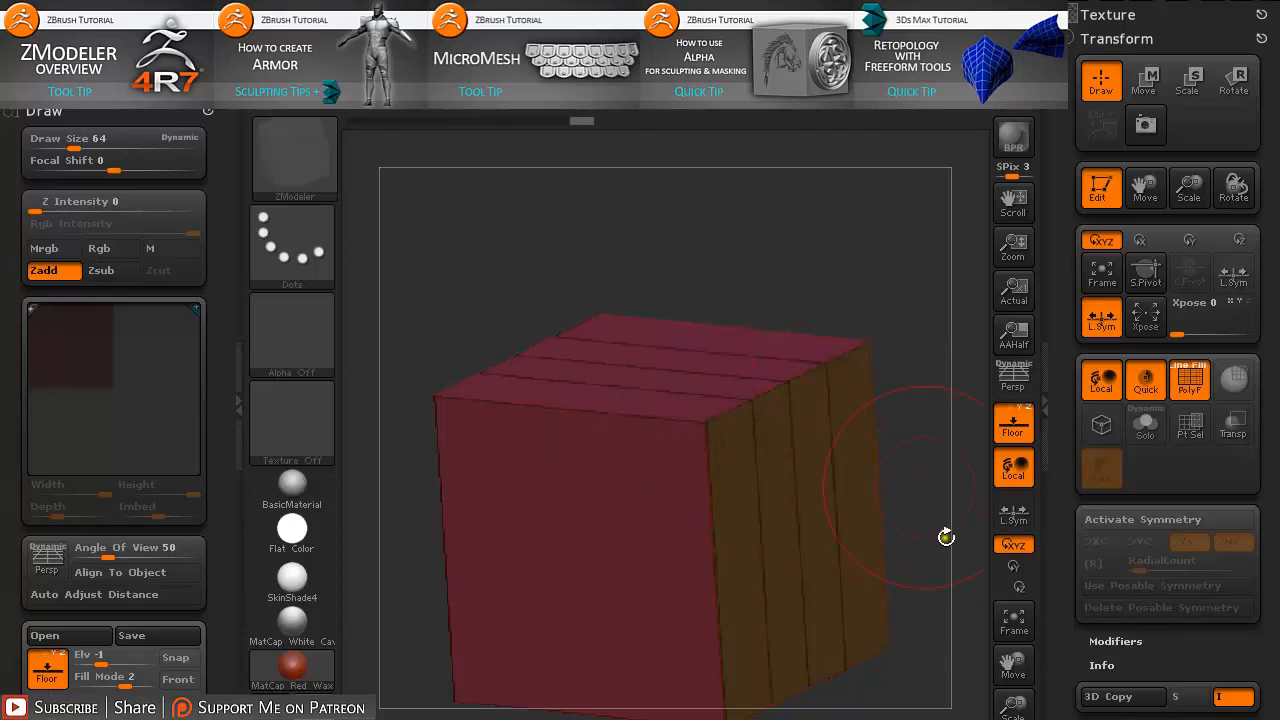
- Set the point Move target to By Brush Radius and try moving individual points along the cube's top edge
{"action": "left_click_drag", "start_coordinate": [852, 300], "coordinate": [813, 289], "text": "shift"}
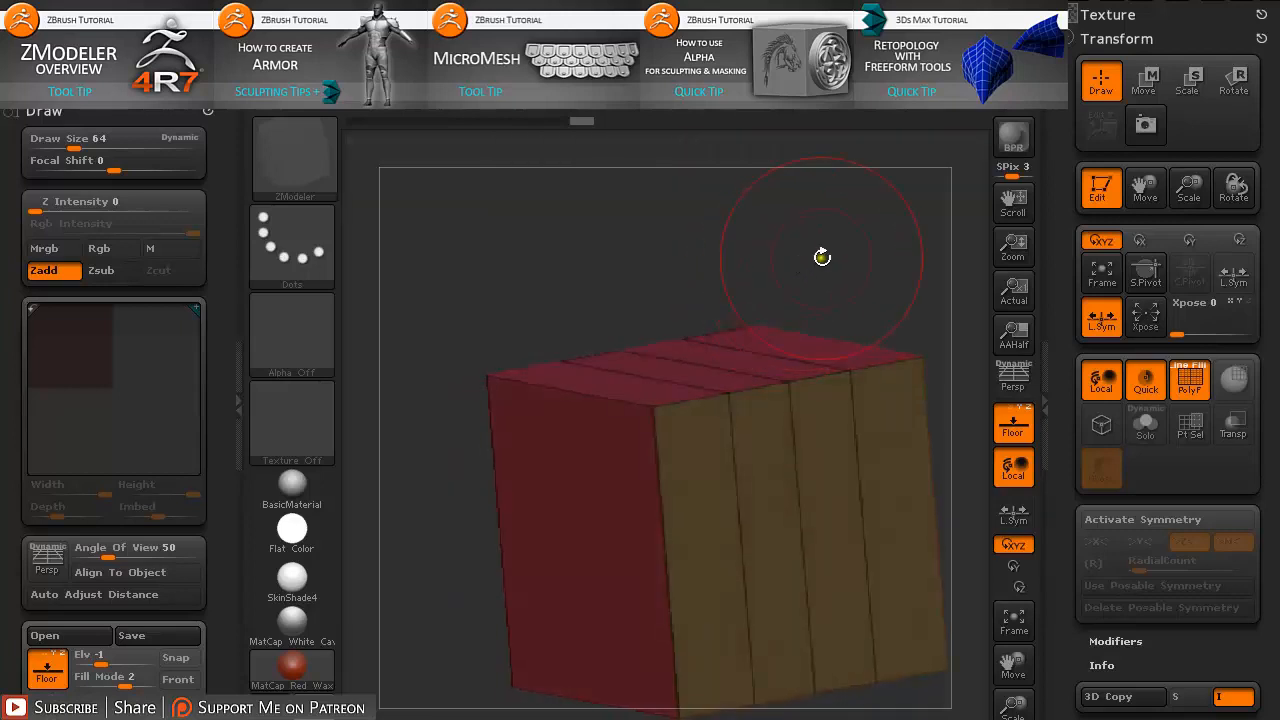
{"action": "left_click_drag", "start_coordinate": [823, 257], "coordinate": [788, 286]}
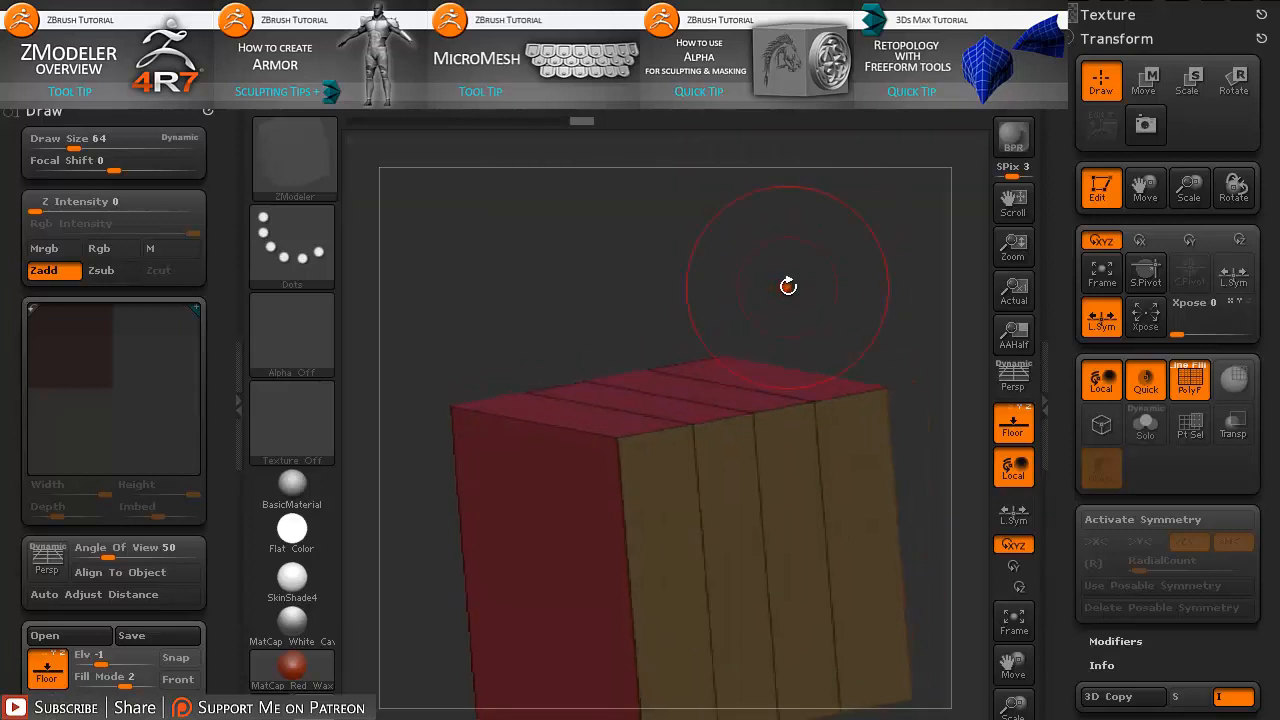
{"action": "right_click", "coordinate": [622, 445]}
{"action": "left_click", "coordinate": [425, 558]}
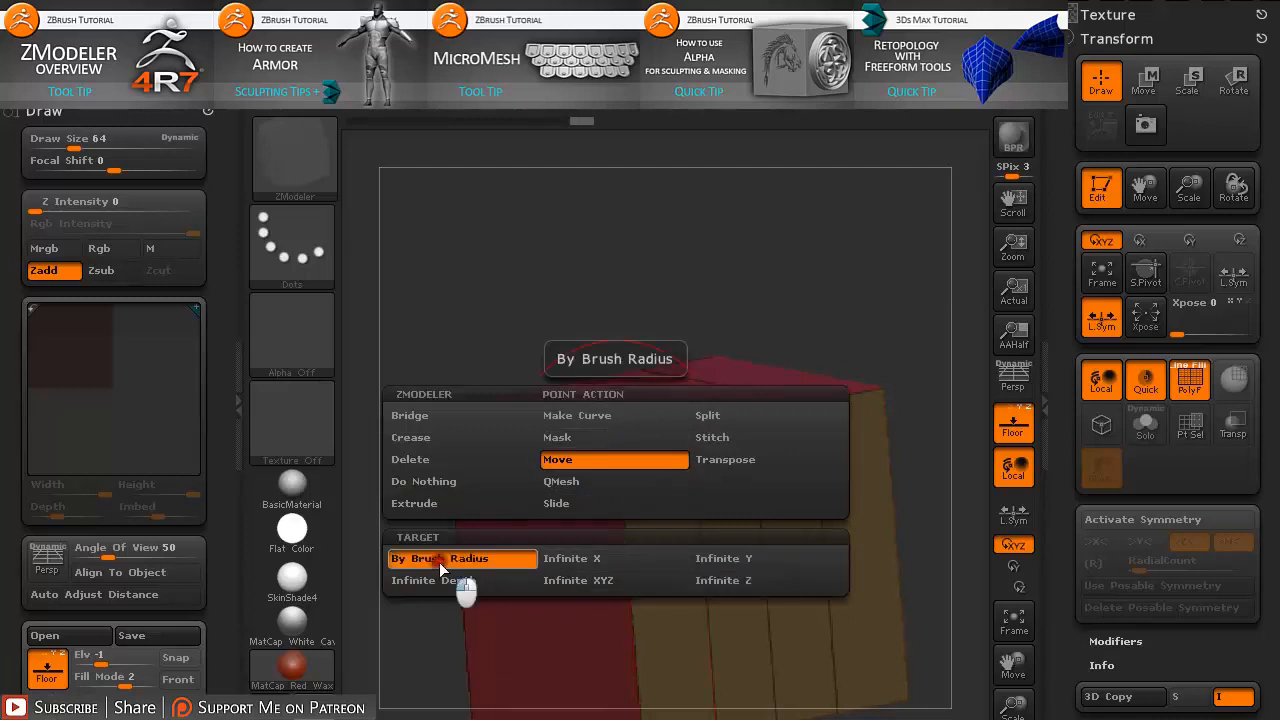
{"action": "left_click_drag", "start_coordinate": [612, 228], "coordinate": [641, 237]}
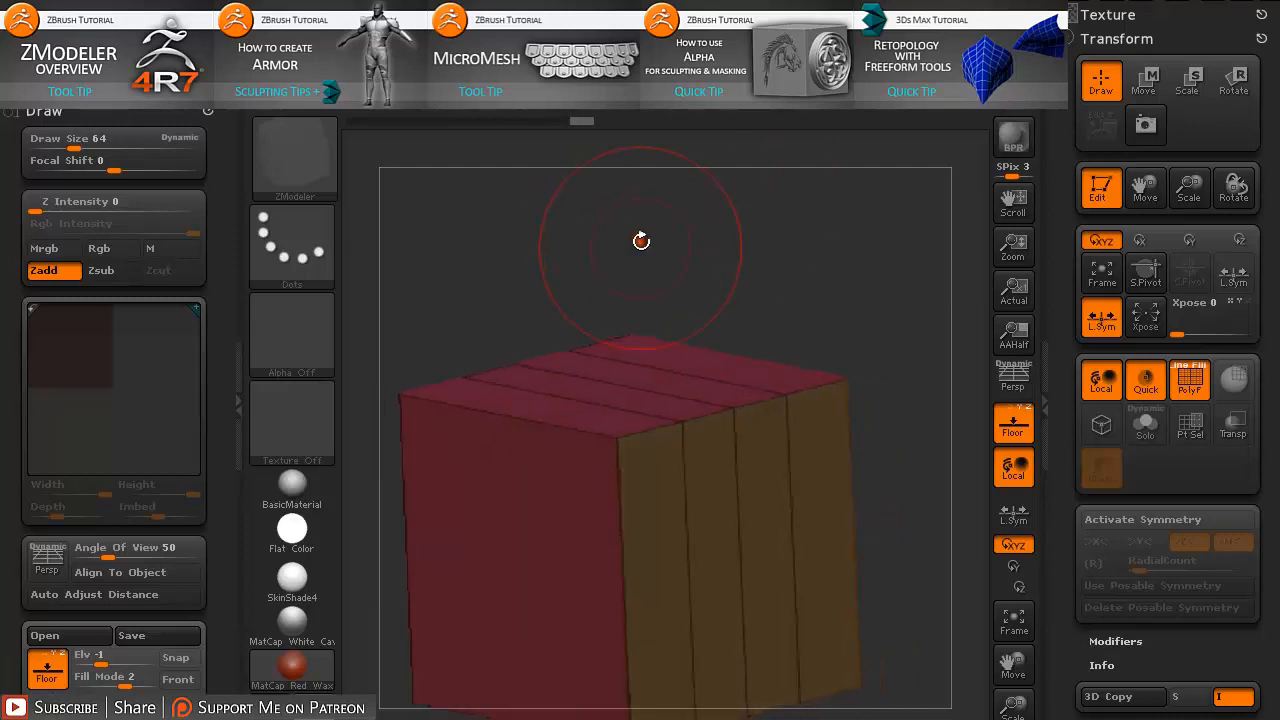
{"action": "left_click_drag", "start_coordinate": [622, 440], "coordinate": [664, 328]}
{"action": "left_click_drag", "start_coordinate": [731, 396], "coordinate": [734, 454]}
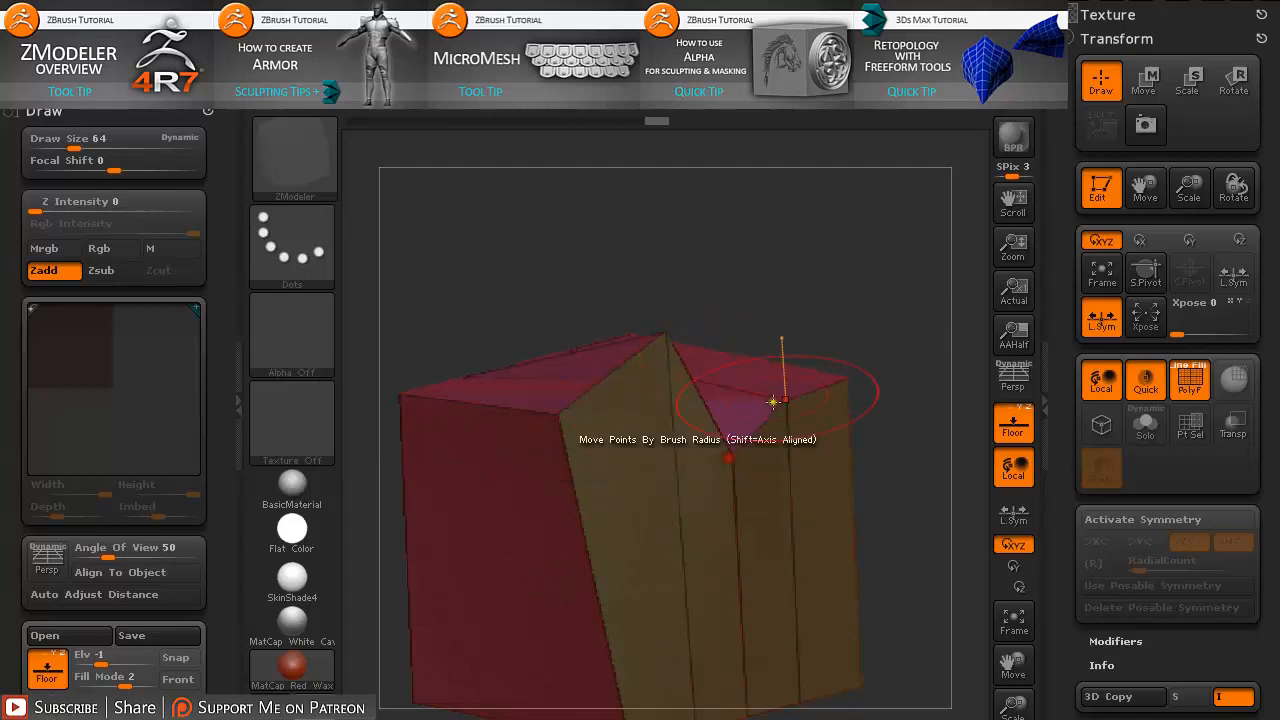
{"action": "left_click_drag", "start_coordinate": [772, 387], "coordinate": [766, 347]}
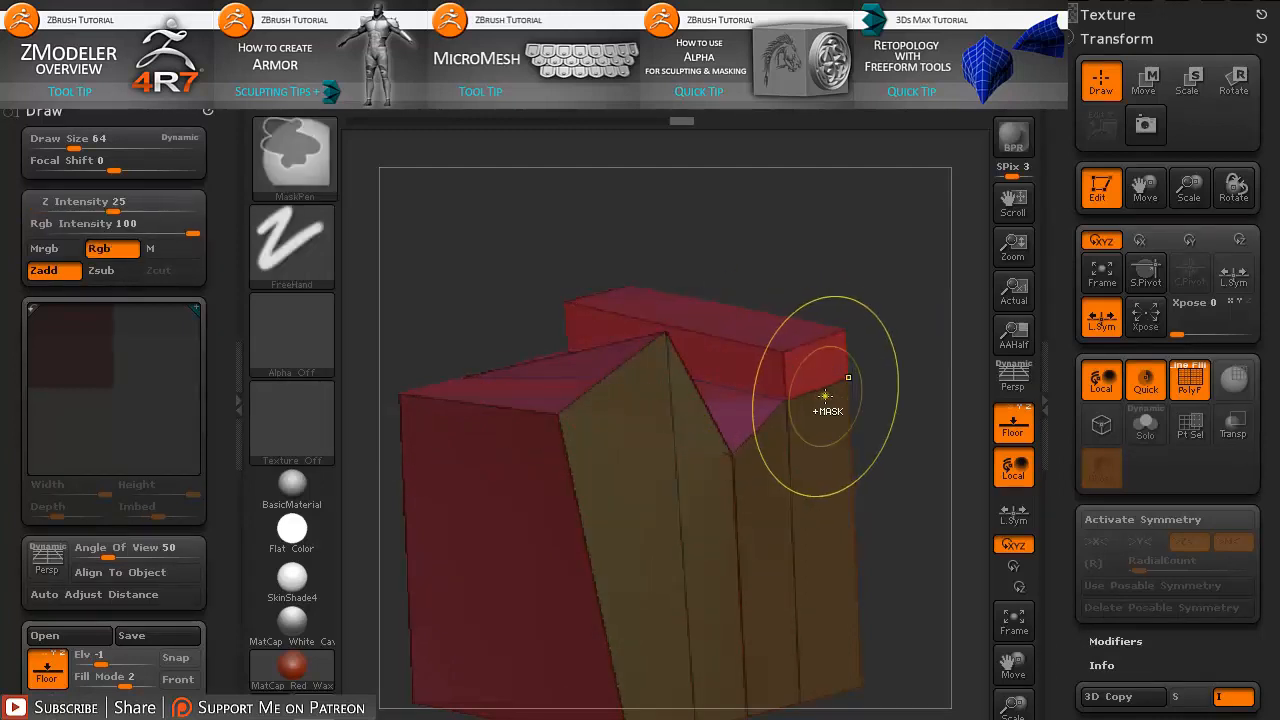
- Undo the individual point moves on the segmented cube
{"action": "key", "text": "ctrl+z"}
{"action": "key", "text": "ctrl+z"}
{"action": "key", "text": "ctrl+z"}
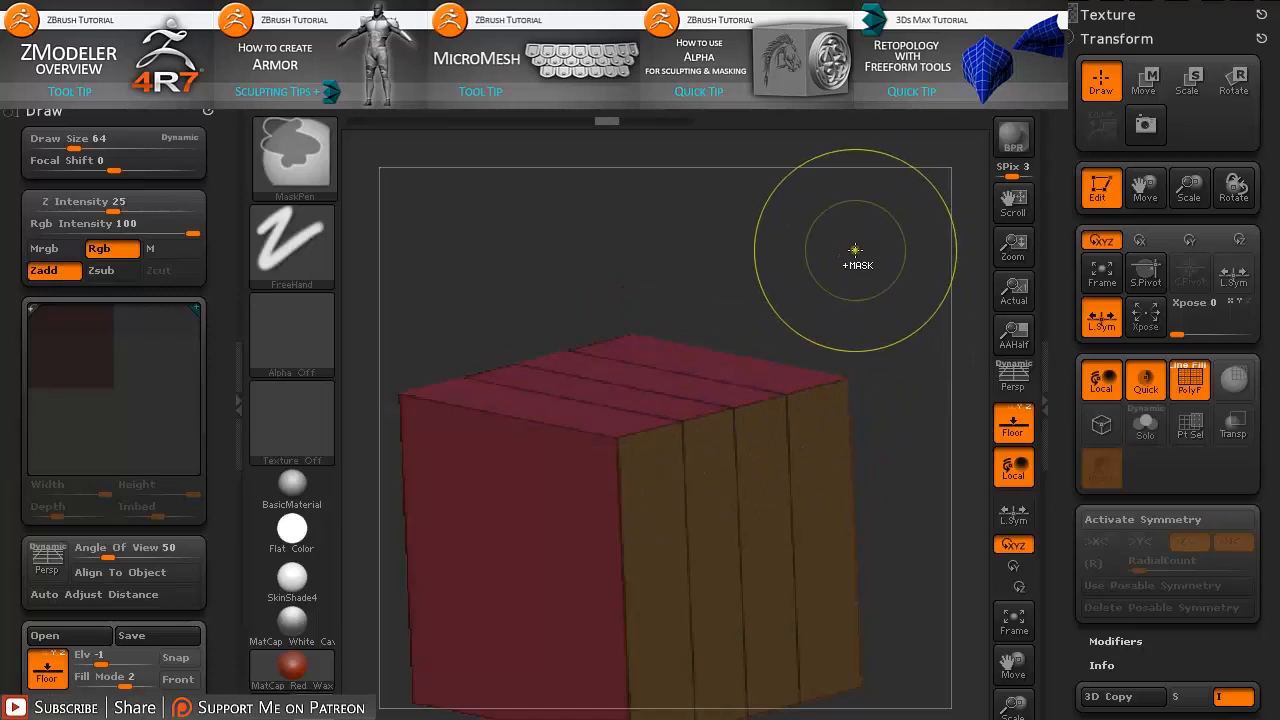
- Activate symmetry and try moving the cube's top edge points, pulling the middle one down
{"action": "left_click", "coordinate": [1099, 520]}
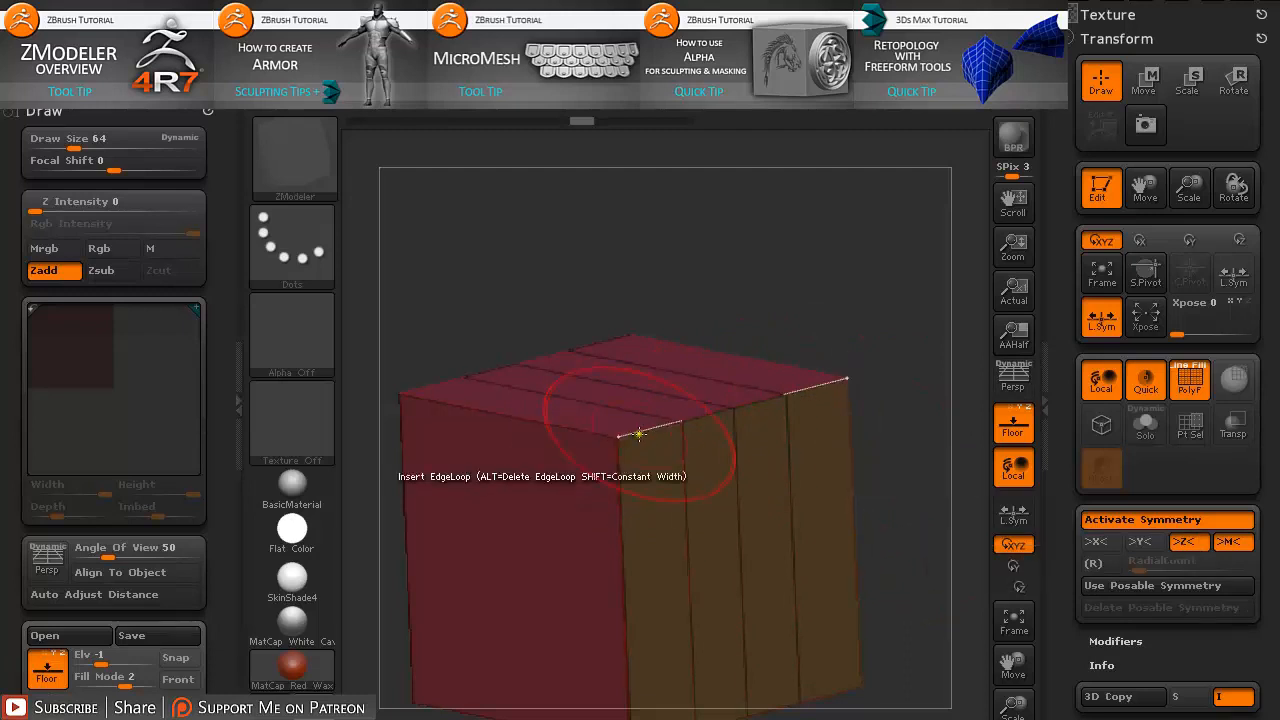
{"action": "left_click_drag", "start_coordinate": [618, 436], "coordinate": [522, 424]}
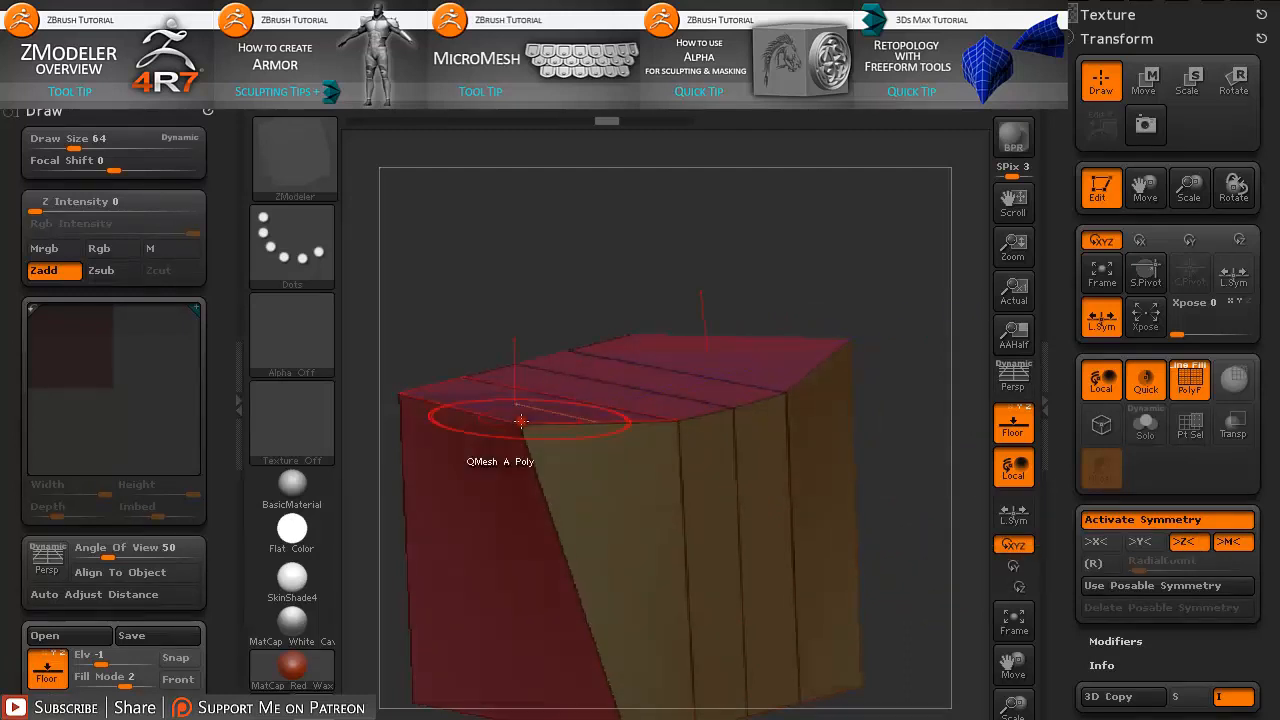
{"action": "left_click_drag", "start_coordinate": [684, 427], "coordinate": [618, 391]}
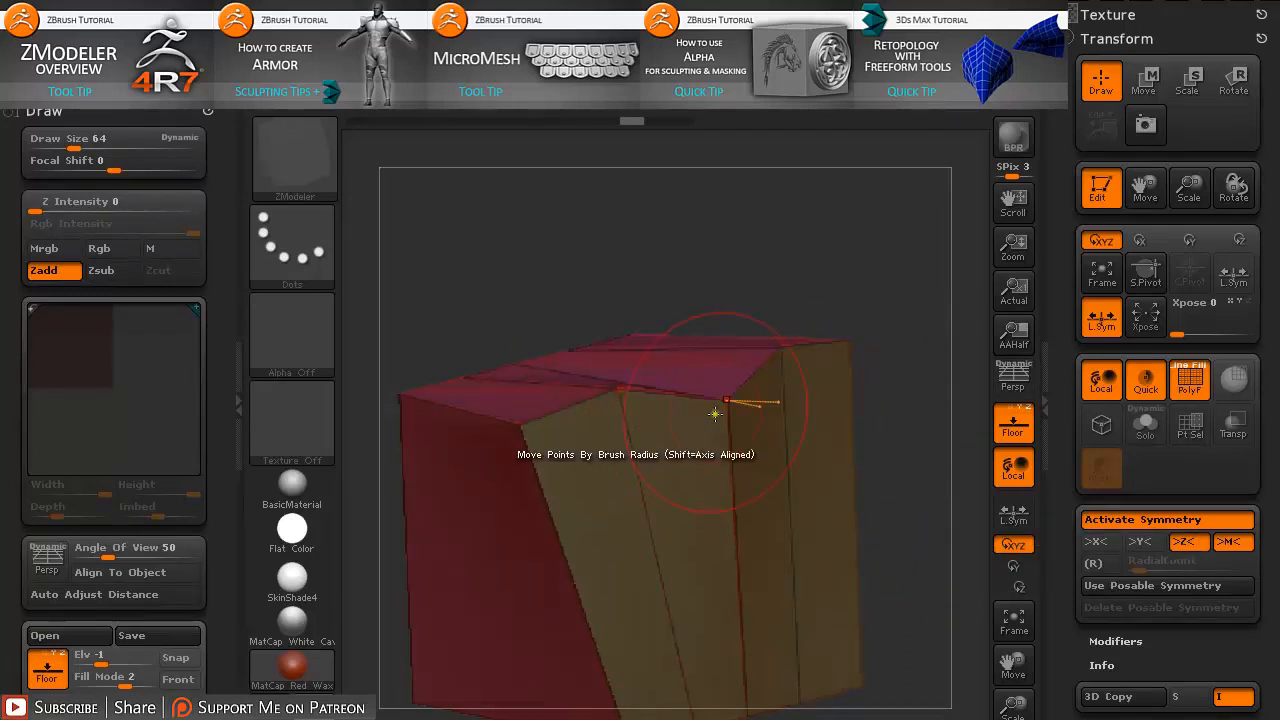
{"action": "left_click_drag", "start_coordinate": [726, 411], "coordinate": [742, 500]}
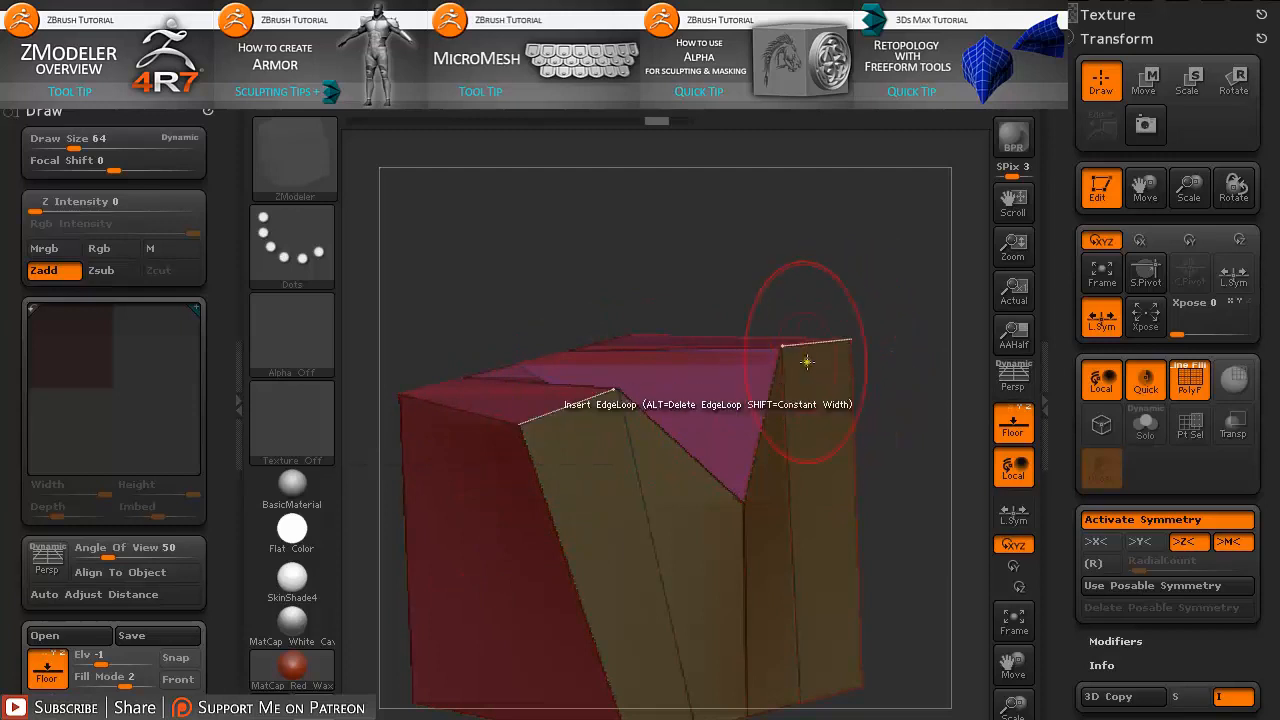
- Undo the symmetrical point moves to restore the straight top edge
{"action": "key", "text": "ctrl"}
{"action": "key", "text": "ctrl+z"}
{"action": "key", "text": "ctrl+z"}
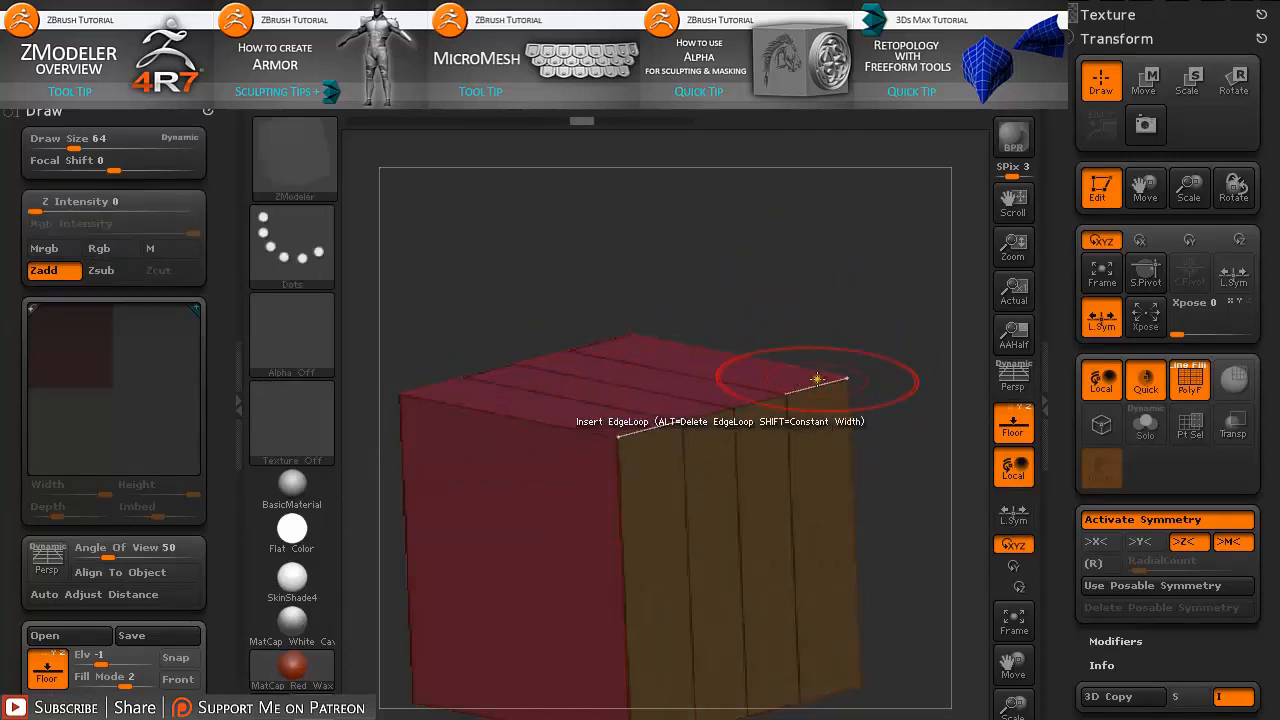
- With symmetry off, set the point Move target to Infinite Z and move the cube's top edge points down and inward
{"action": "left_click", "coordinate": [1093, 522]}
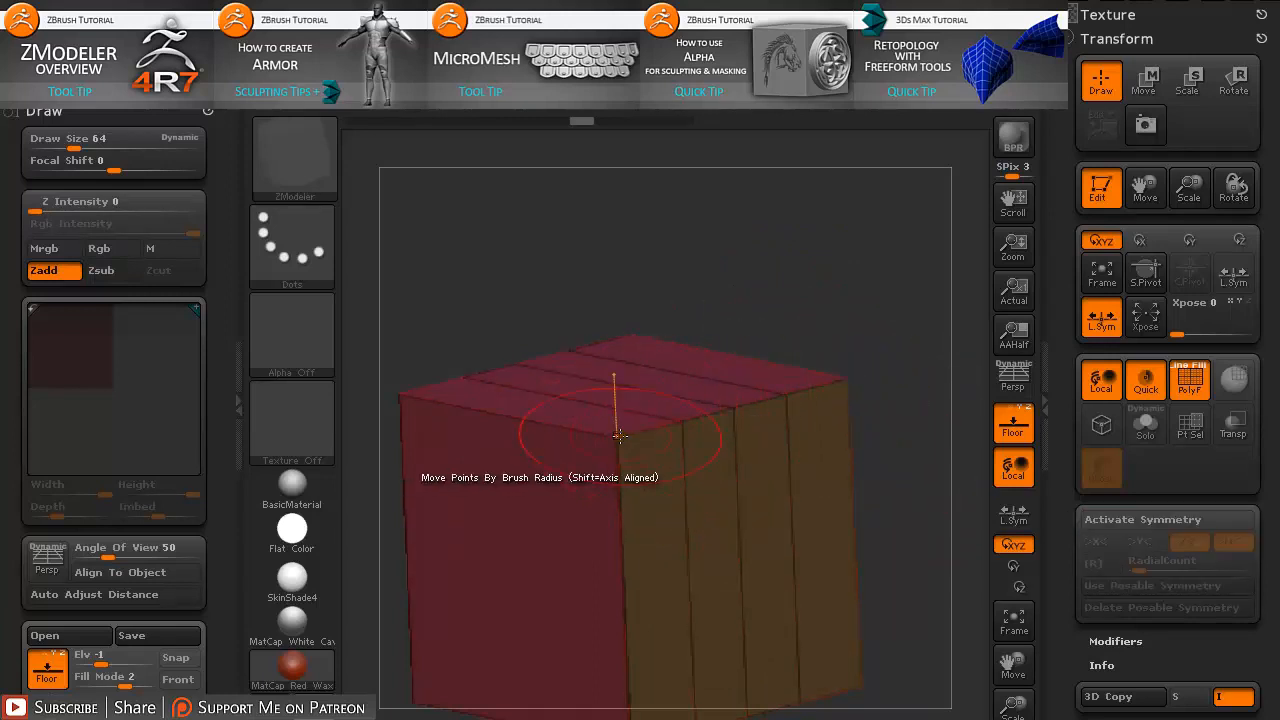
{"action": "key", "text": "space"}
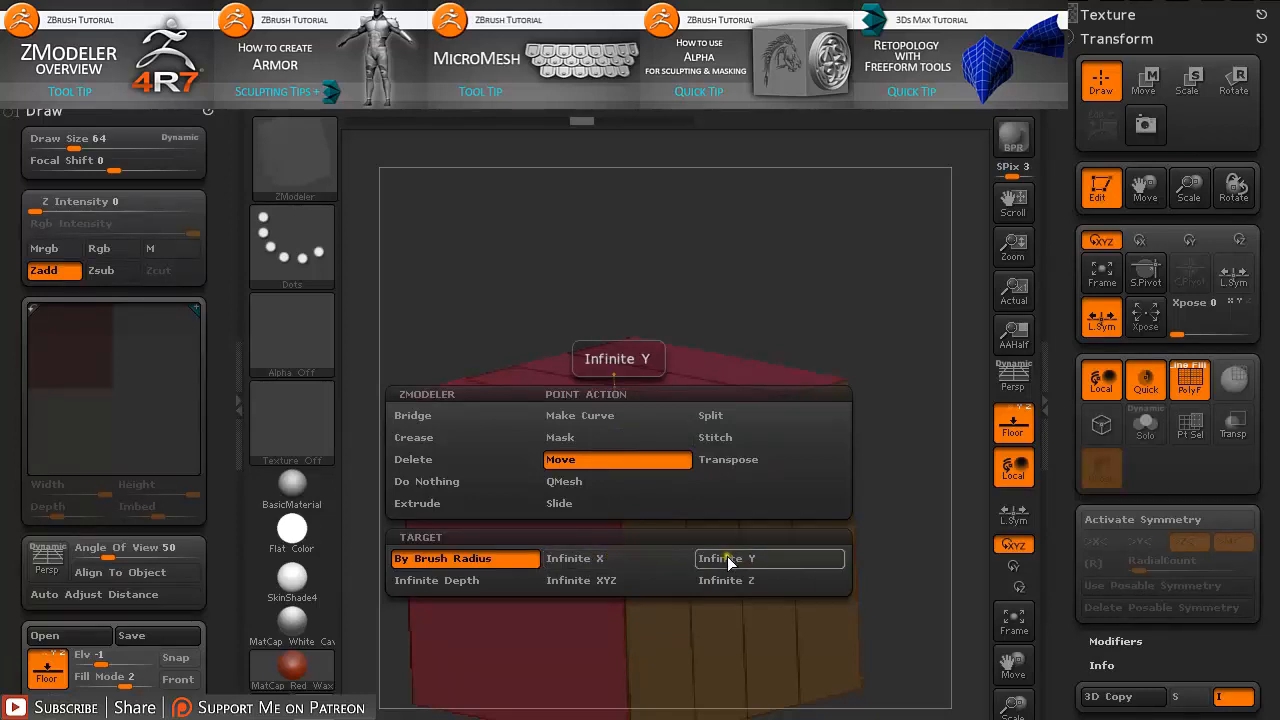
{"action": "left_click", "coordinate": [729, 582]}
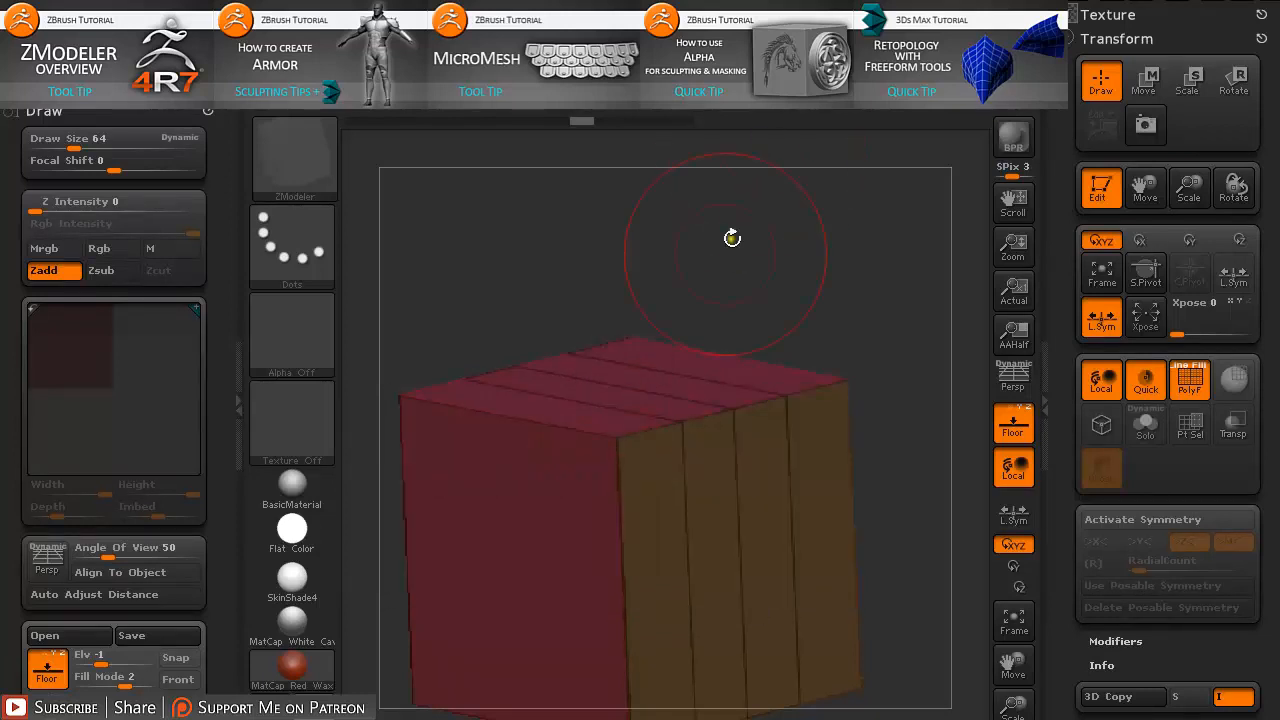
{"action": "left_click_drag", "start_coordinate": [618, 437], "coordinate": [626, 487]}
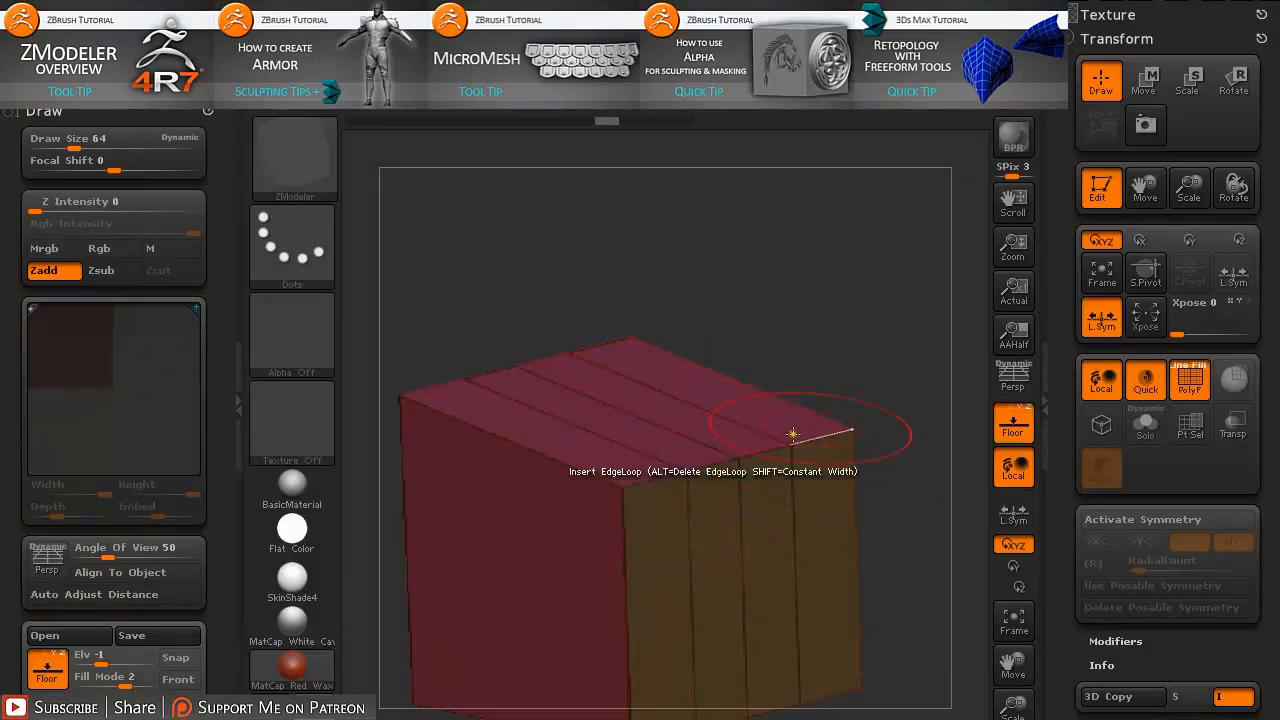
{"action": "left_click_drag", "start_coordinate": [622, 488], "coordinate": [559, 462]}
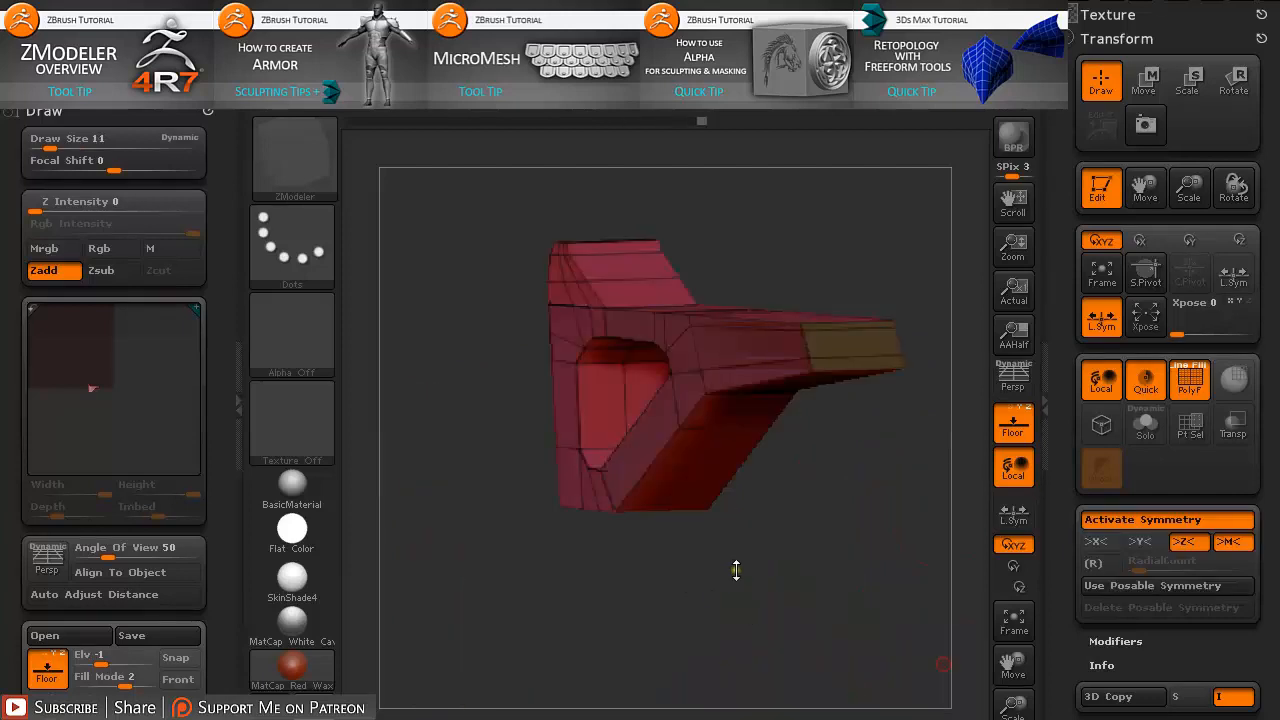
- With symmetry off, flatten one side of the stock in the front view using the Transpose Move line
{"action": "left_click_drag", "start_coordinate": [736, 570], "coordinate": [794, 594]}
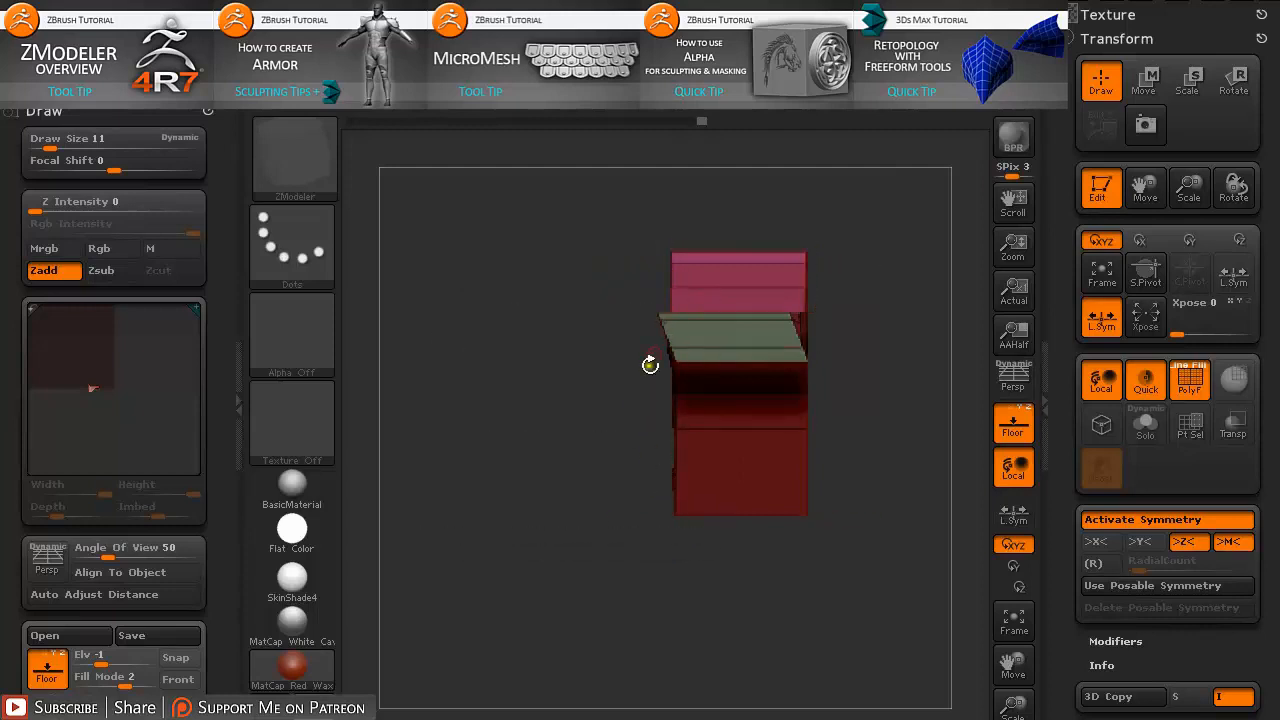
{"action": "key", "text": "x"}
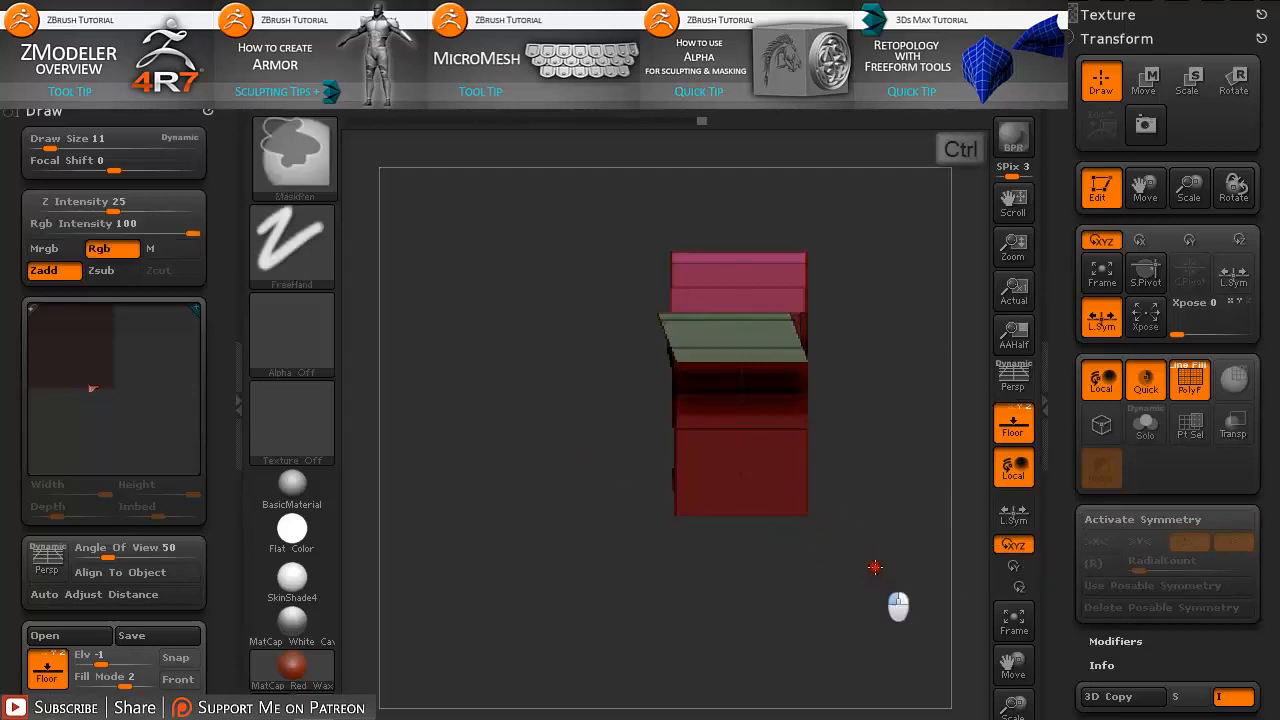
{"action": "left_click_drag", "start_coordinate": [884, 588], "coordinate": [758, 166], "text": "ctrl"}
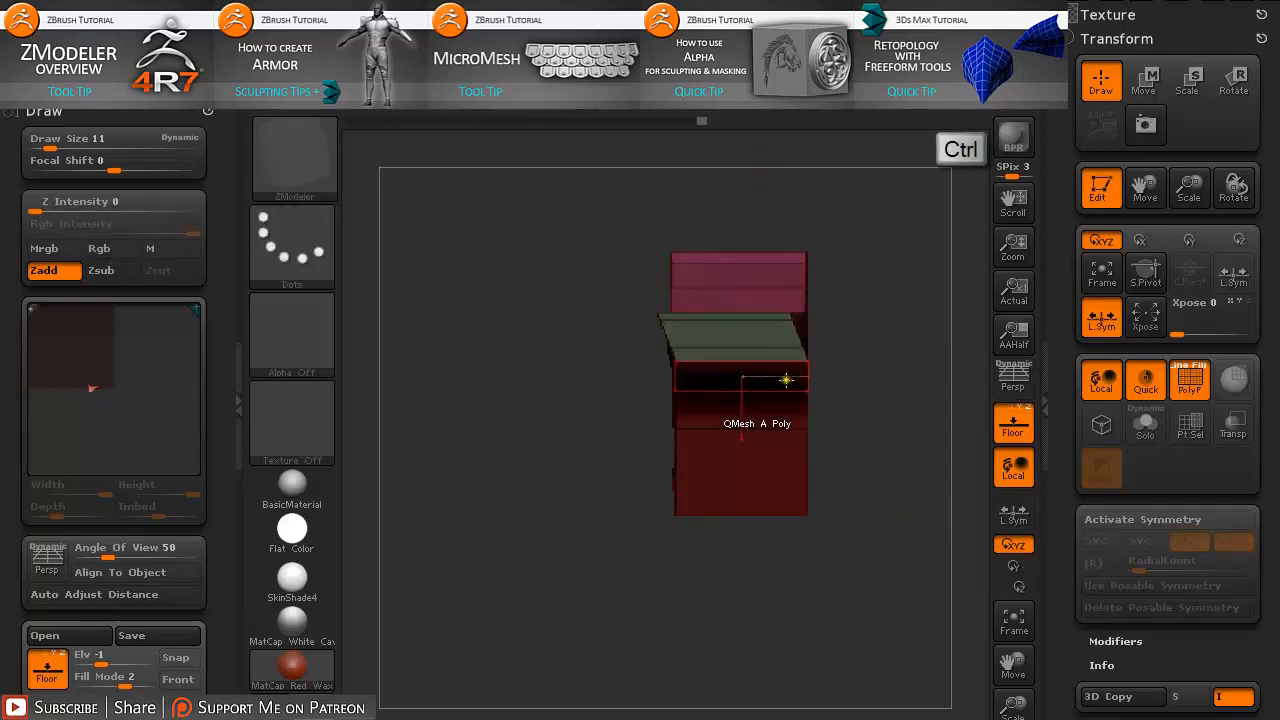
{"action": "key", "text": "w"}
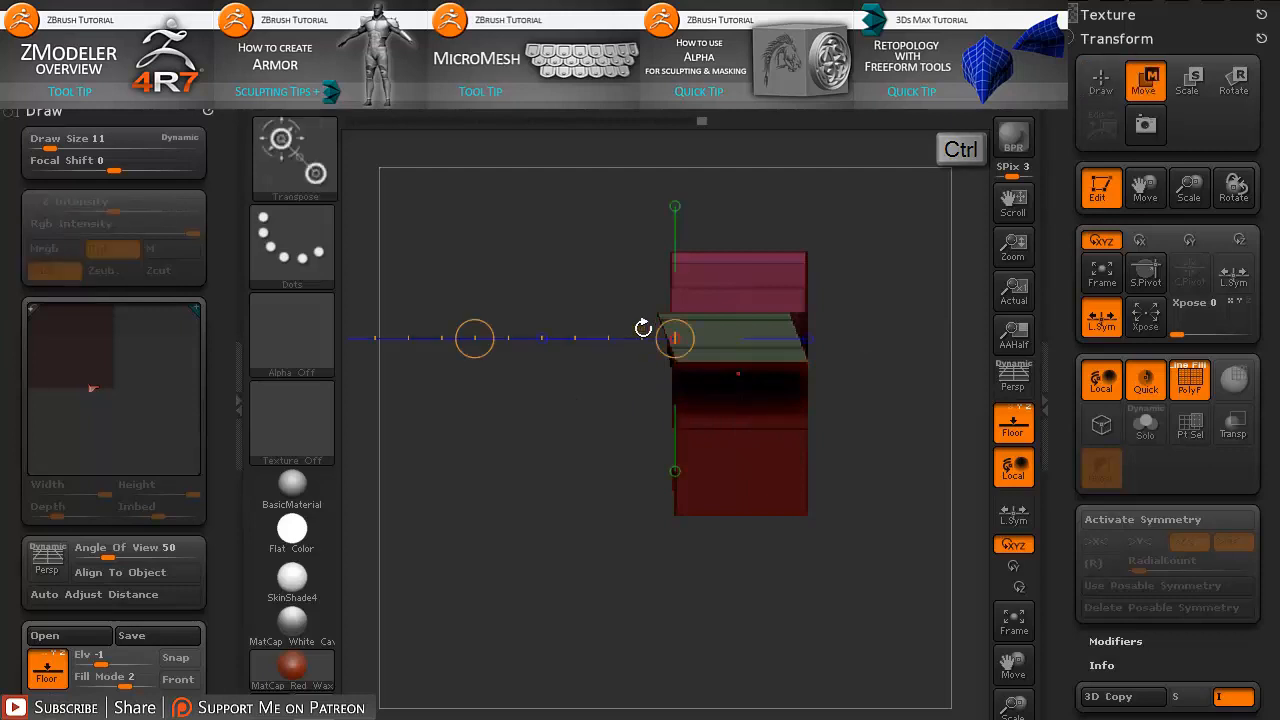
{"action": "key", "text": "w"}
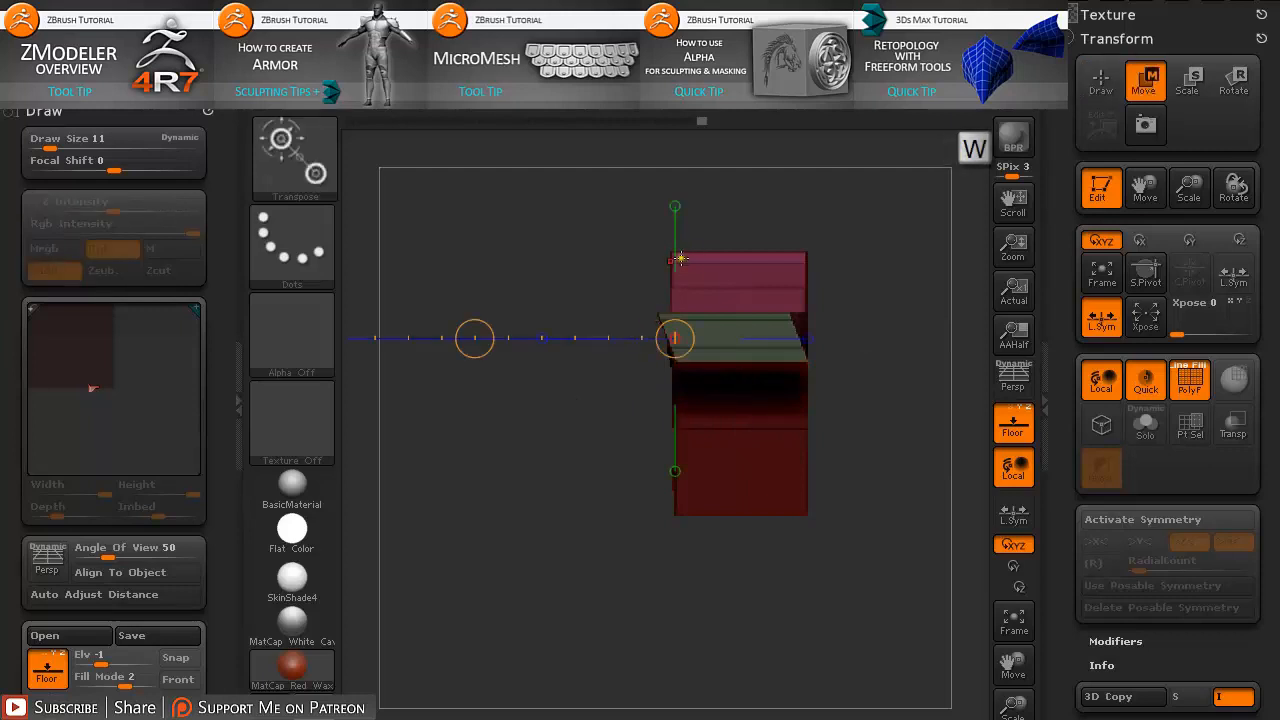
{"action": "left_click_drag", "start_coordinate": [614, 248], "coordinate": [683, 383], "text": "alt"}
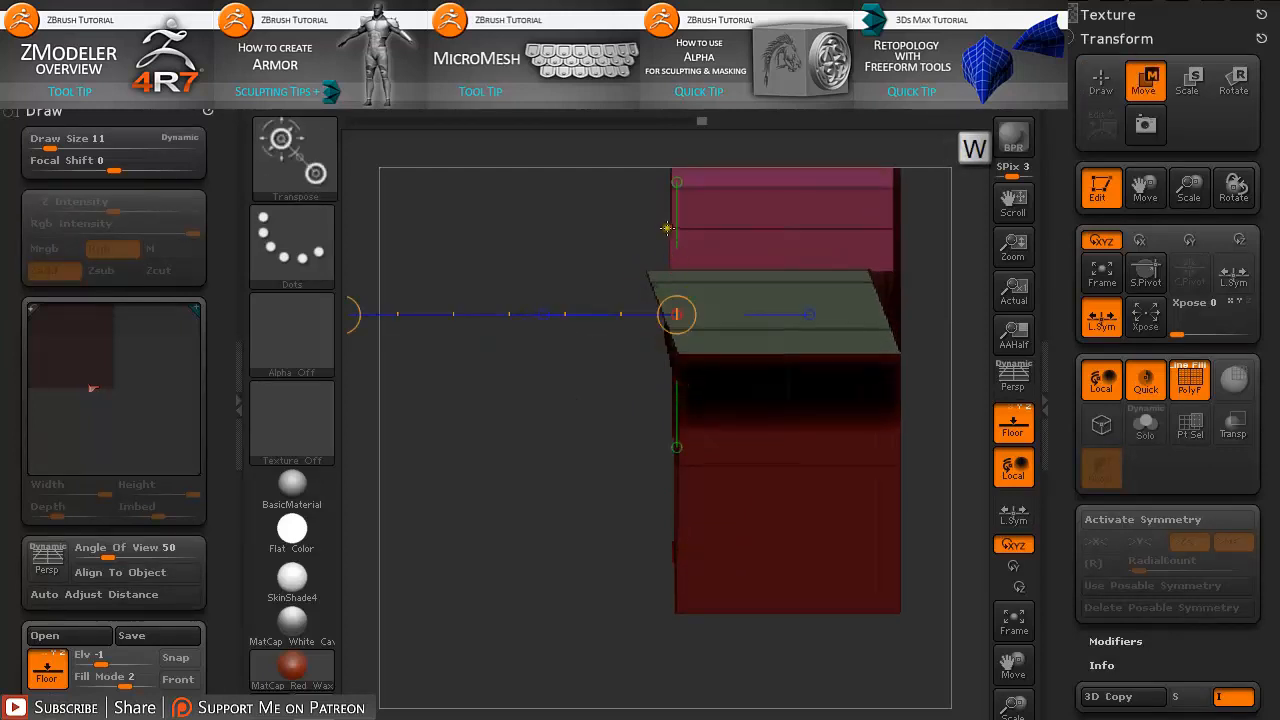
{"action": "left_click_drag", "start_coordinate": [667, 228], "coordinate": [448, 227]}
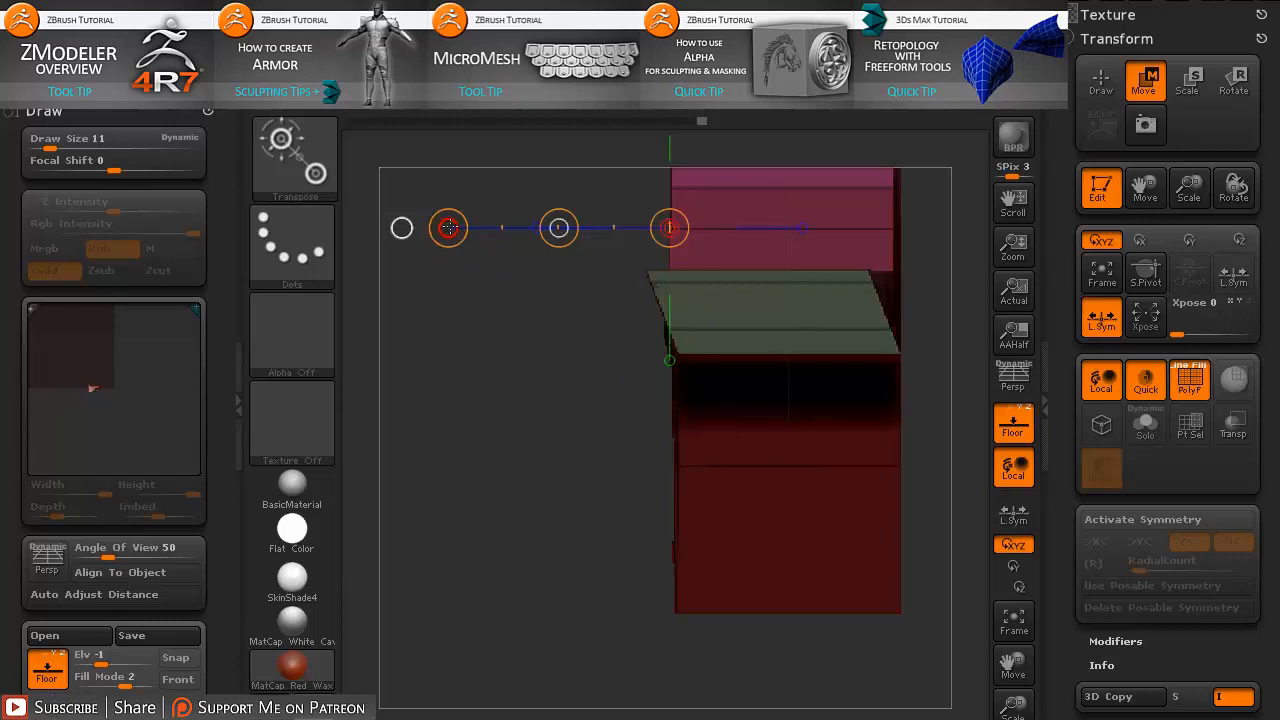
{"action": "left_click_drag", "start_coordinate": [449, 227], "coordinate": [642, 225]}
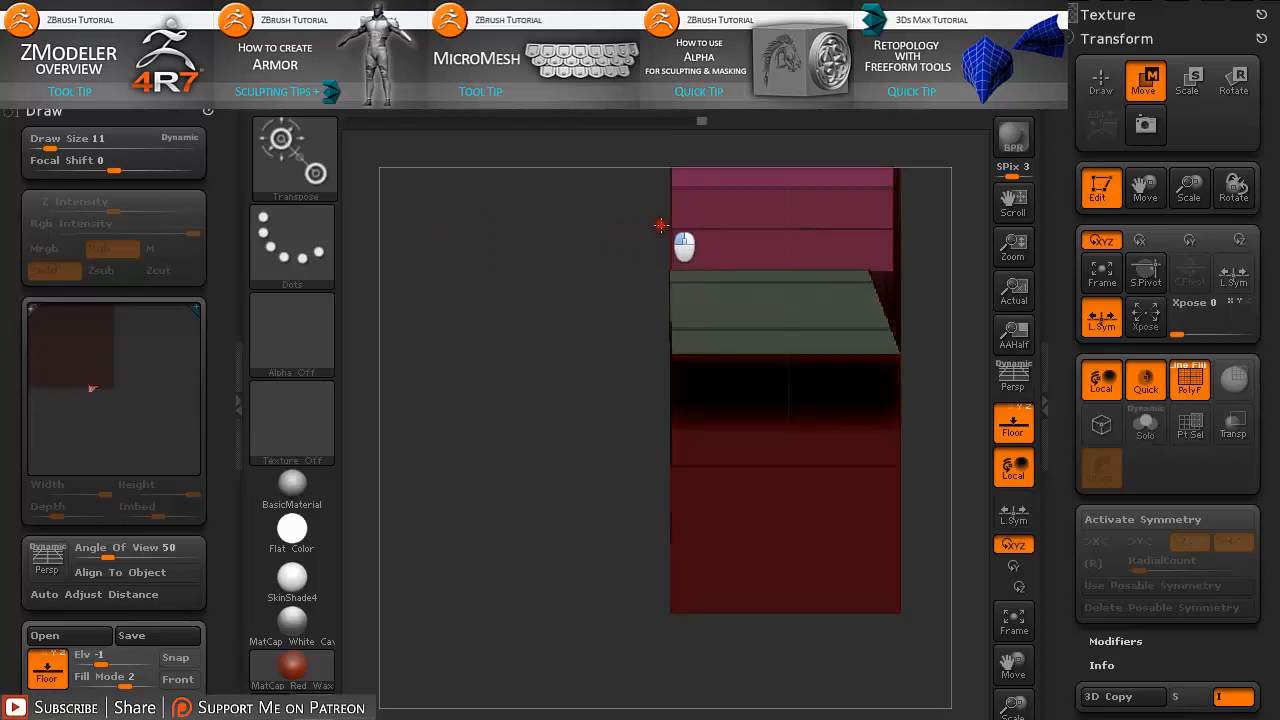
- Repeat the Transpose Move flattening on the same side and apply it to the stock's opposite side
{"action": "left_click_drag", "start_coordinate": [660, 225], "coordinate": [668, 227]}
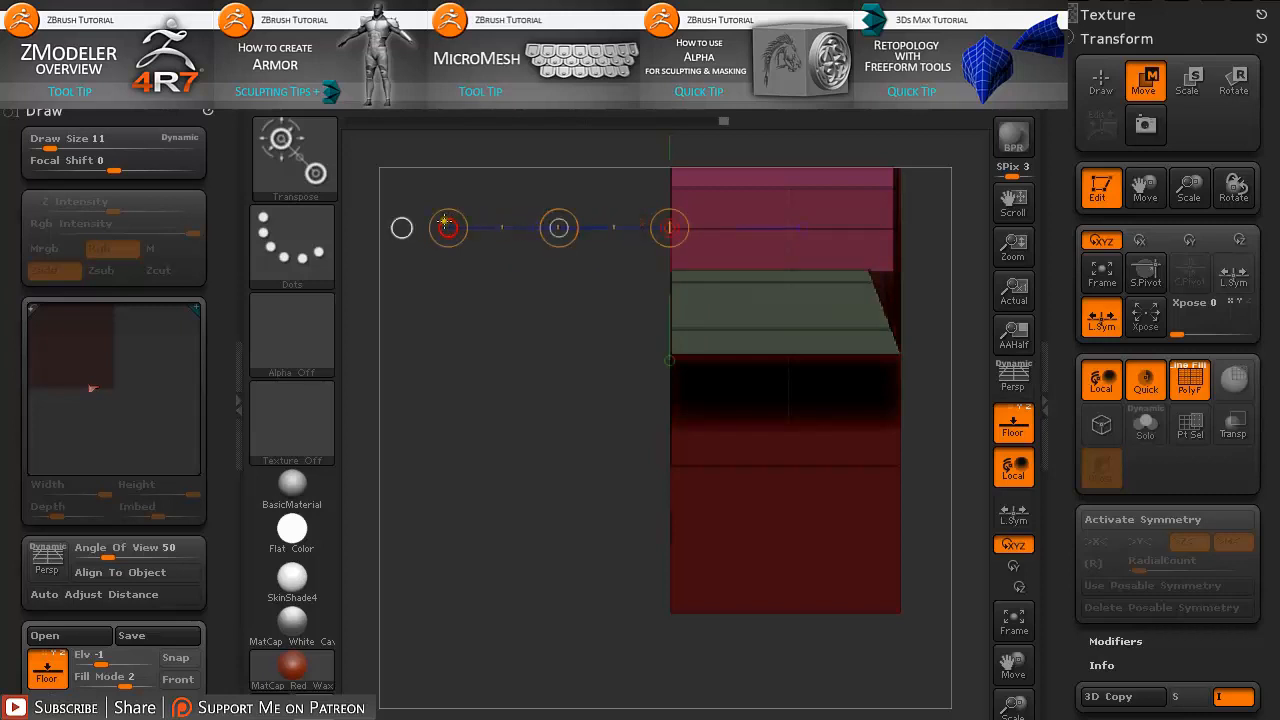
{"action": "left_click_drag", "start_coordinate": [448, 222], "coordinate": [623, 221]}
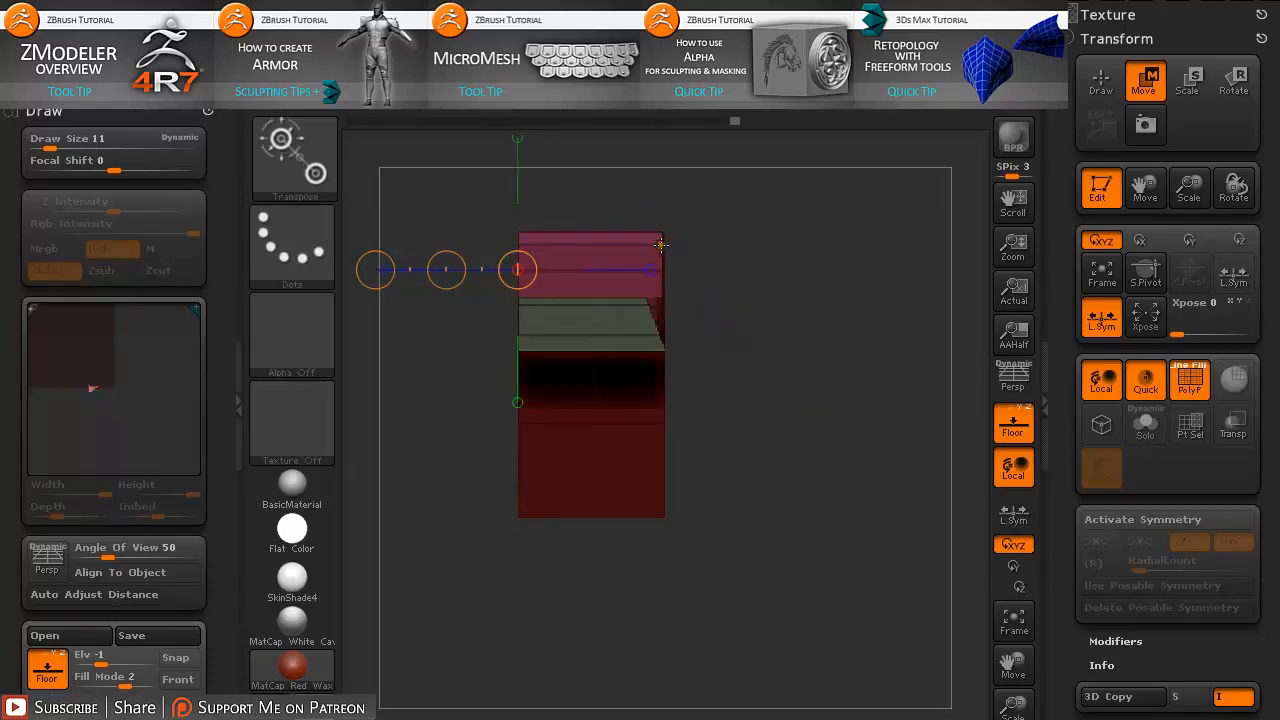
{"action": "left_click_drag", "start_coordinate": [661, 244], "coordinate": [820, 250]}
{"action": "left_click", "coordinate": [899, 245]}
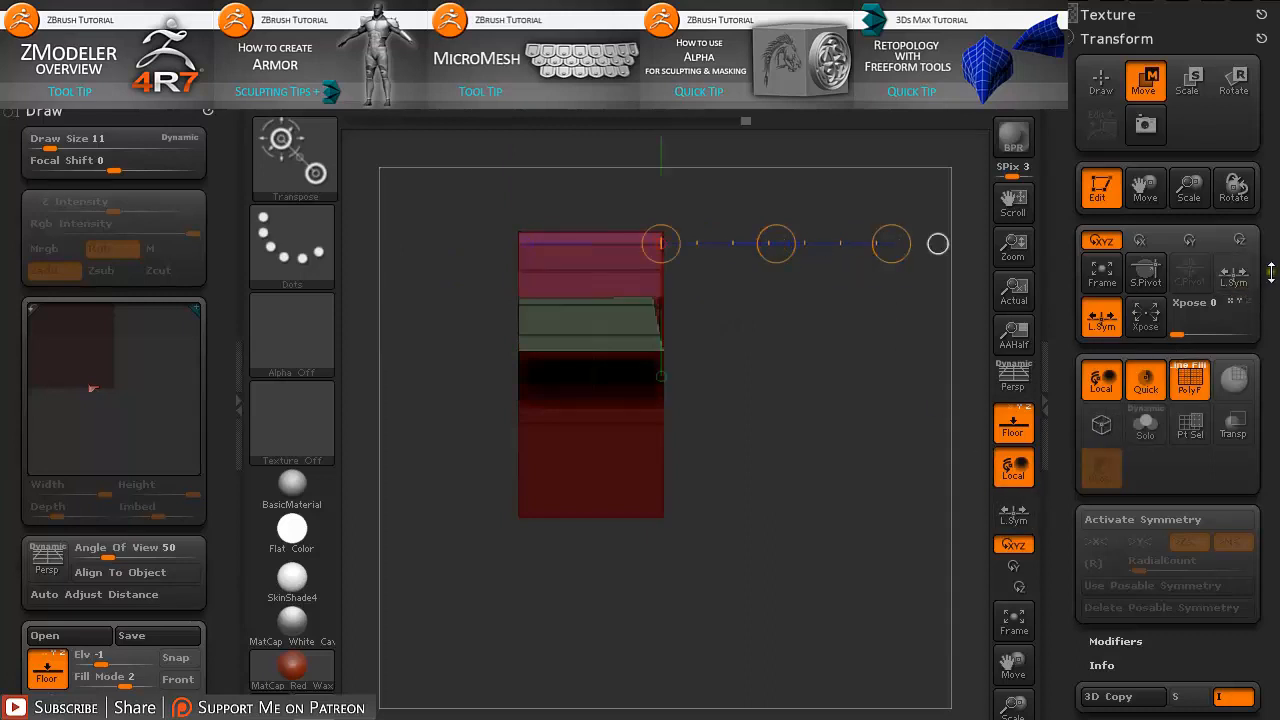
- Enable local symmetry and apply Mirror And Weld across the Z axis, proceeding despite the non-zero floor elevation
{"action": "left_click", "coordinate": [1095, 38]}
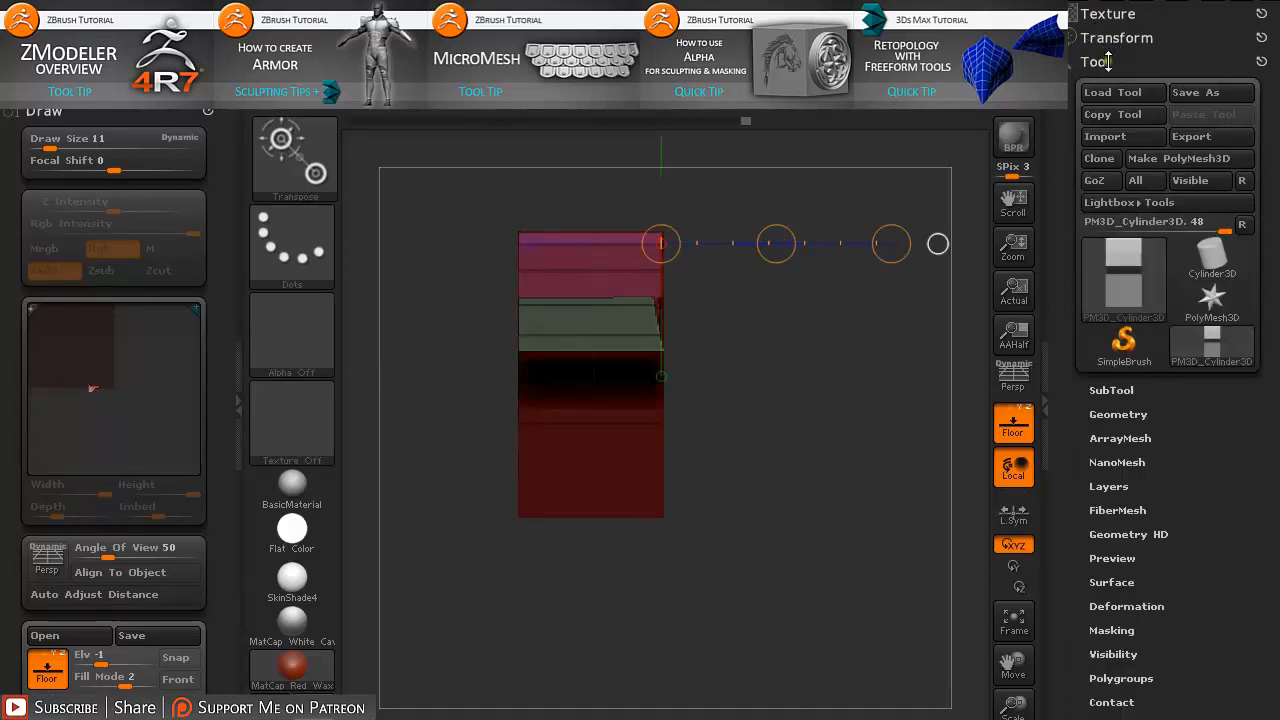
{"action": "left_click", "coordinate": [1118, 415]}
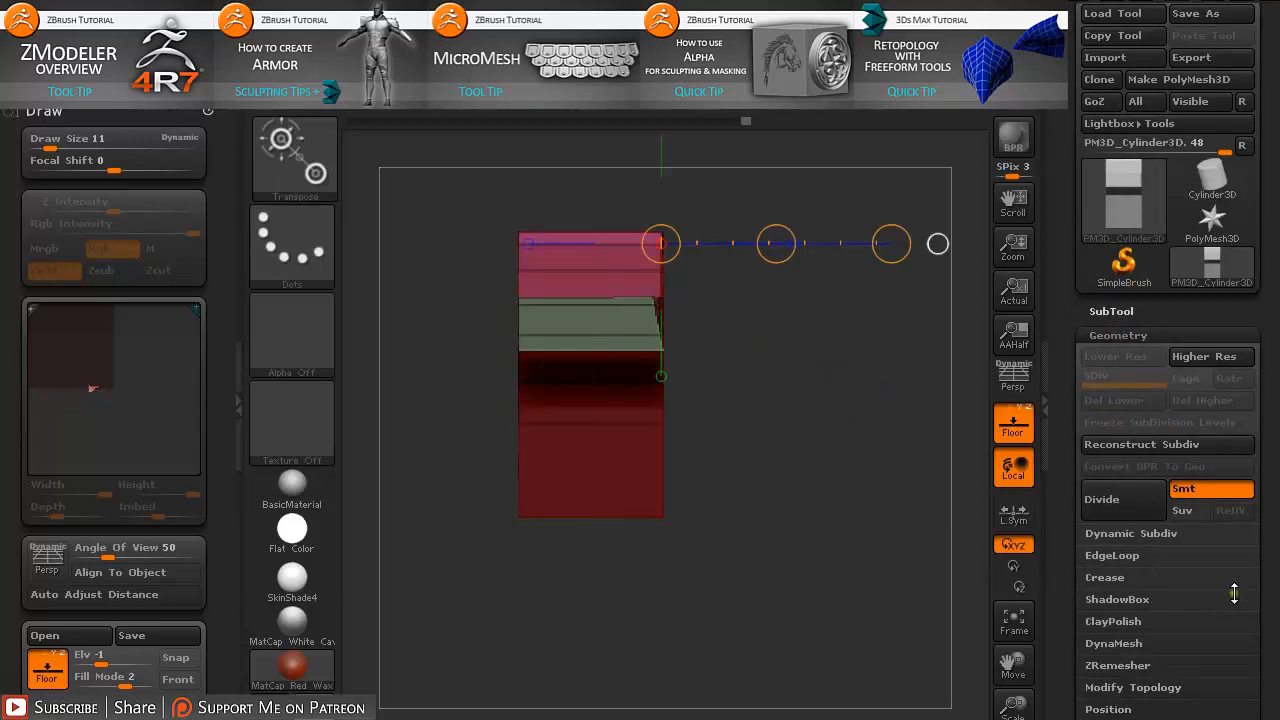
{"action": "left_click_drag", "start_coordinate": [1273, 575], "coordinate": [1260, 387]}
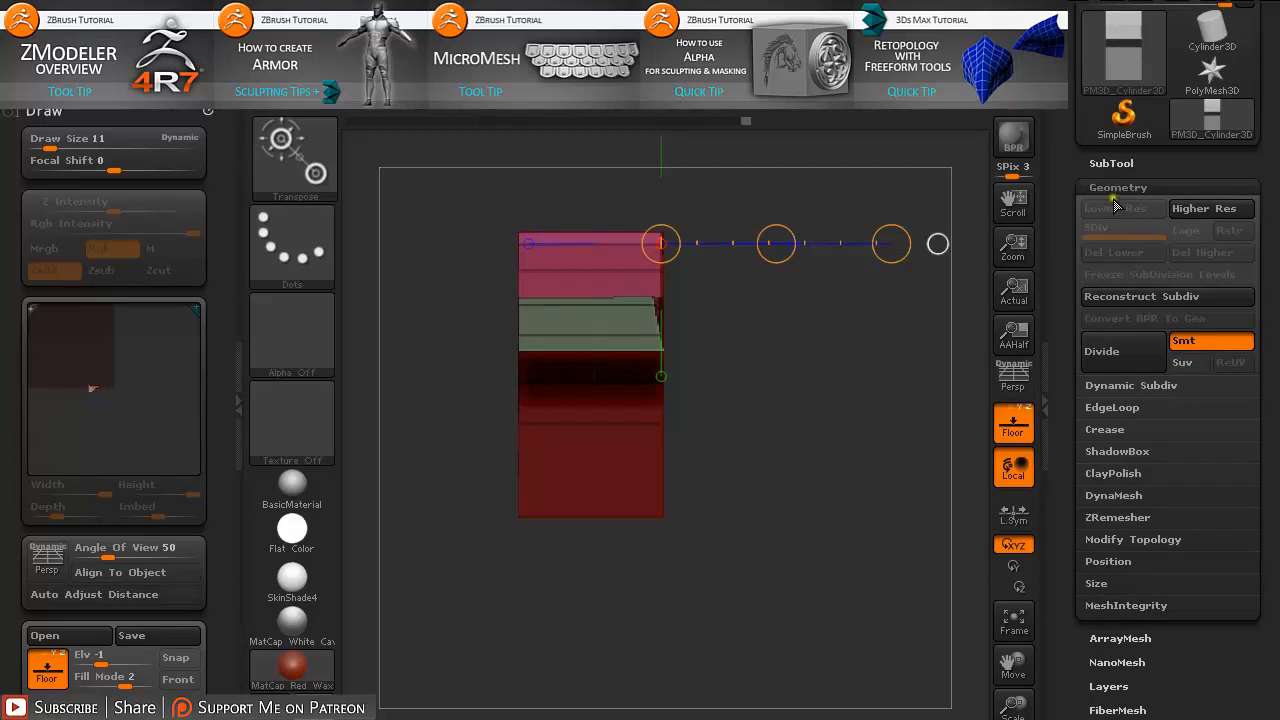
{"action": "left_click", "coordinate": [1120, 542]}
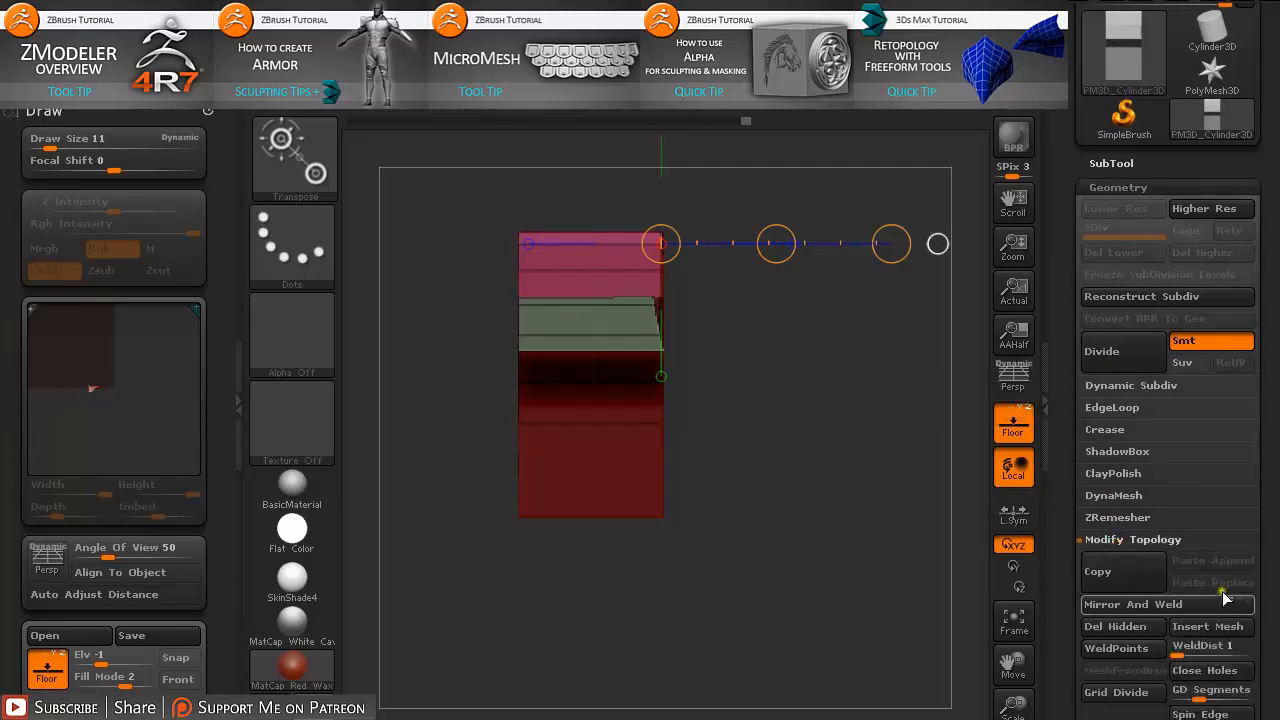
{"action": "left_click_drag", "start_coordinate": [1276, 617], "coordinate": [1264, 544]}
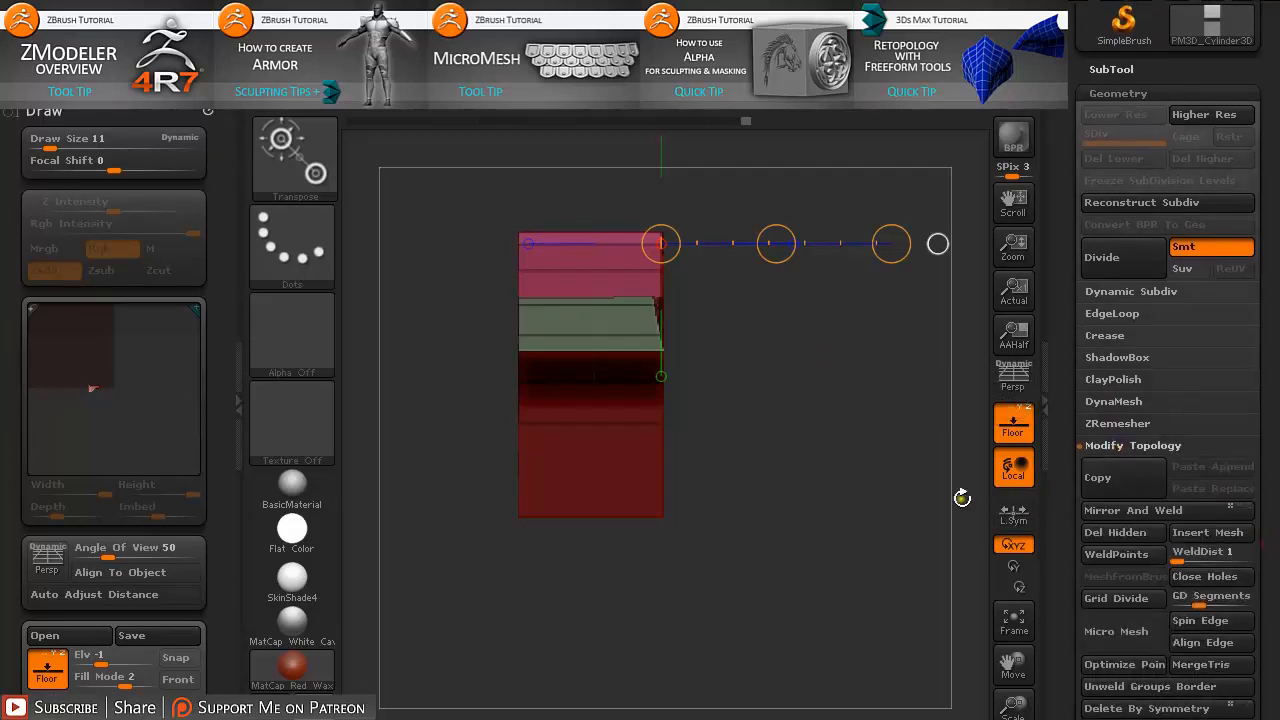
{"action": "left_click", "coordinate": [1013, 514]}
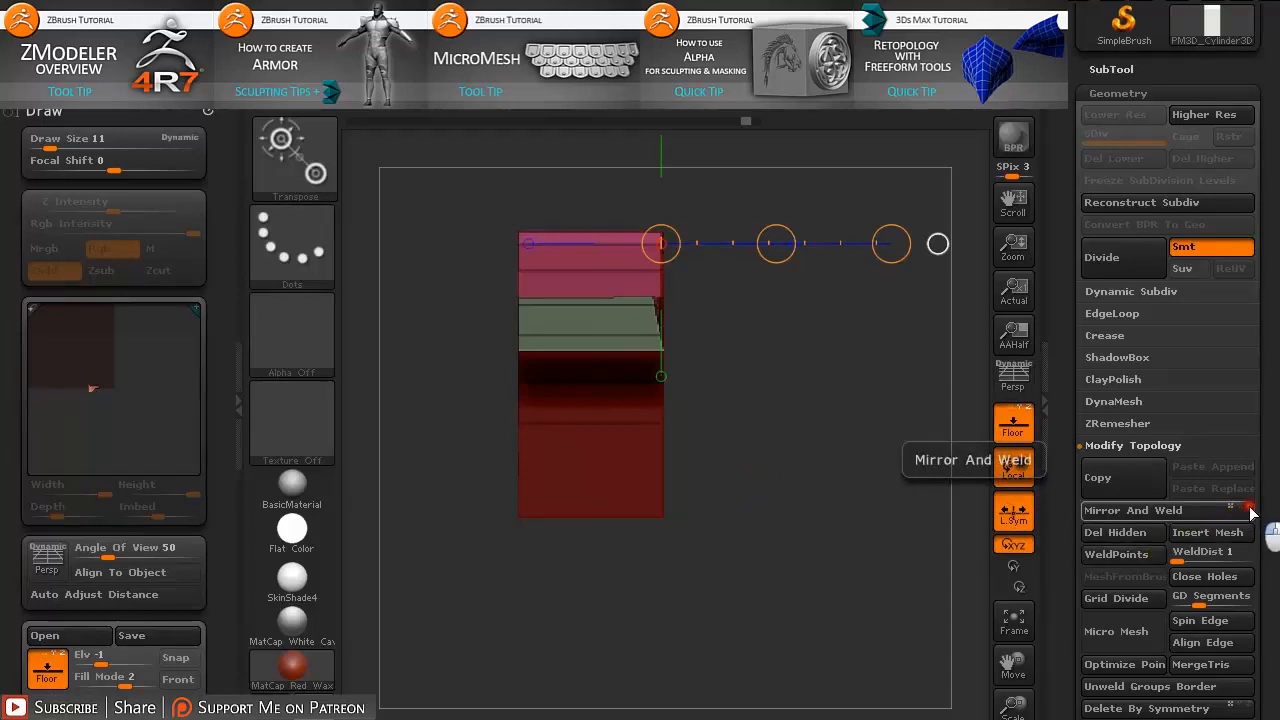
{"action": "left_click", "coordinate": [1137, 513]}
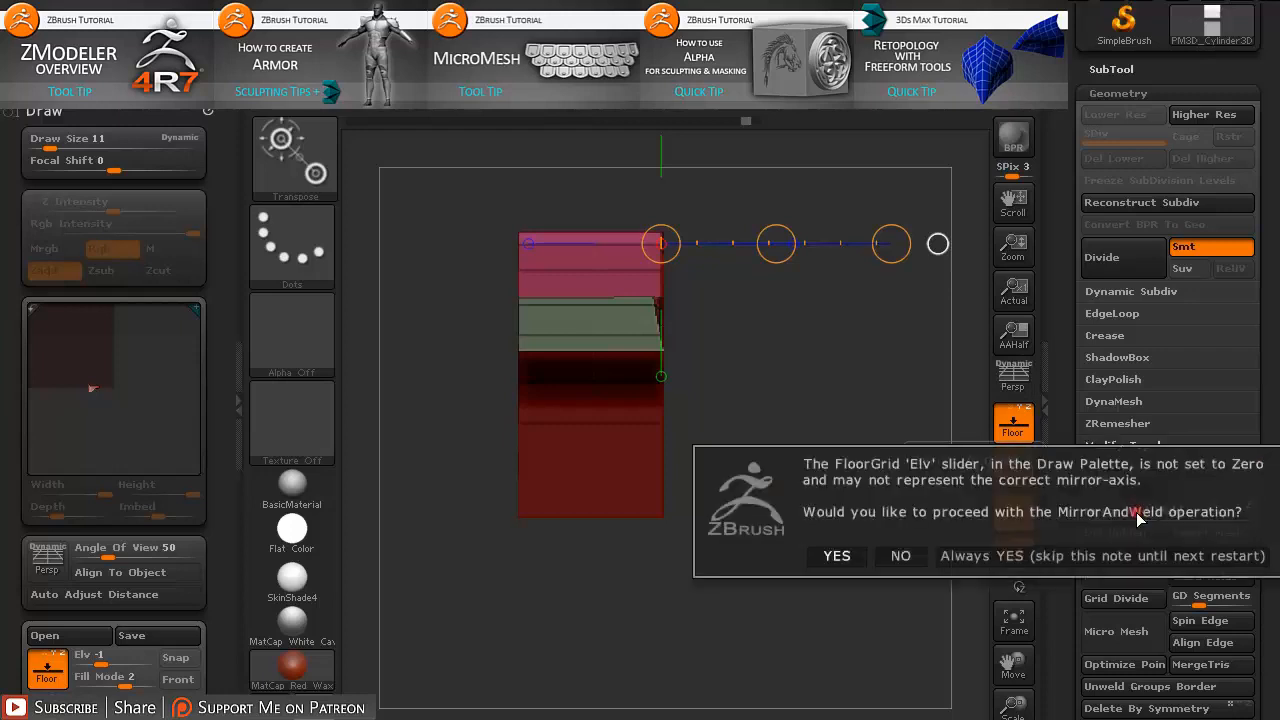
{"action": "left_click", "coordinate": [838, 557]}
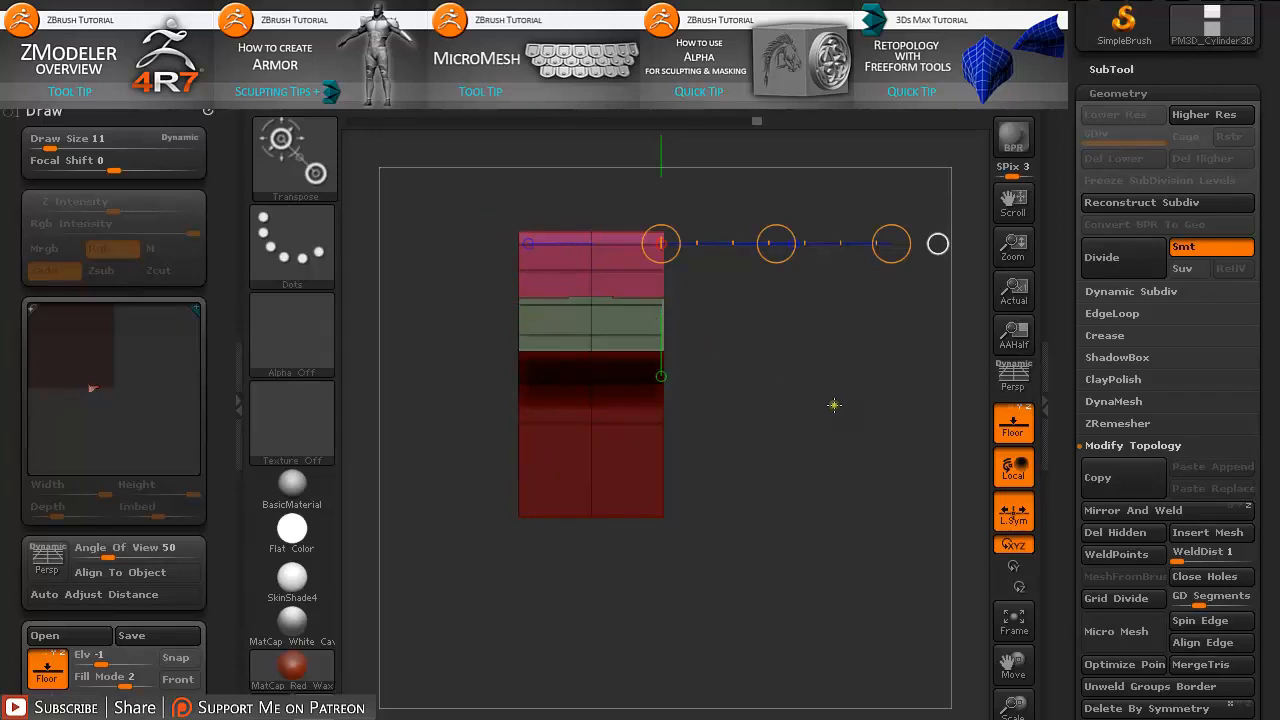
- Return to Draw mode and delete the vertical centre edge loop with the ZModeler edge action Insert, Single EdgeLoop
{"action": "right_click_drag", "start_coordinate": [767, 333], "coordinate": [876, 492], "text": "ctrl"}
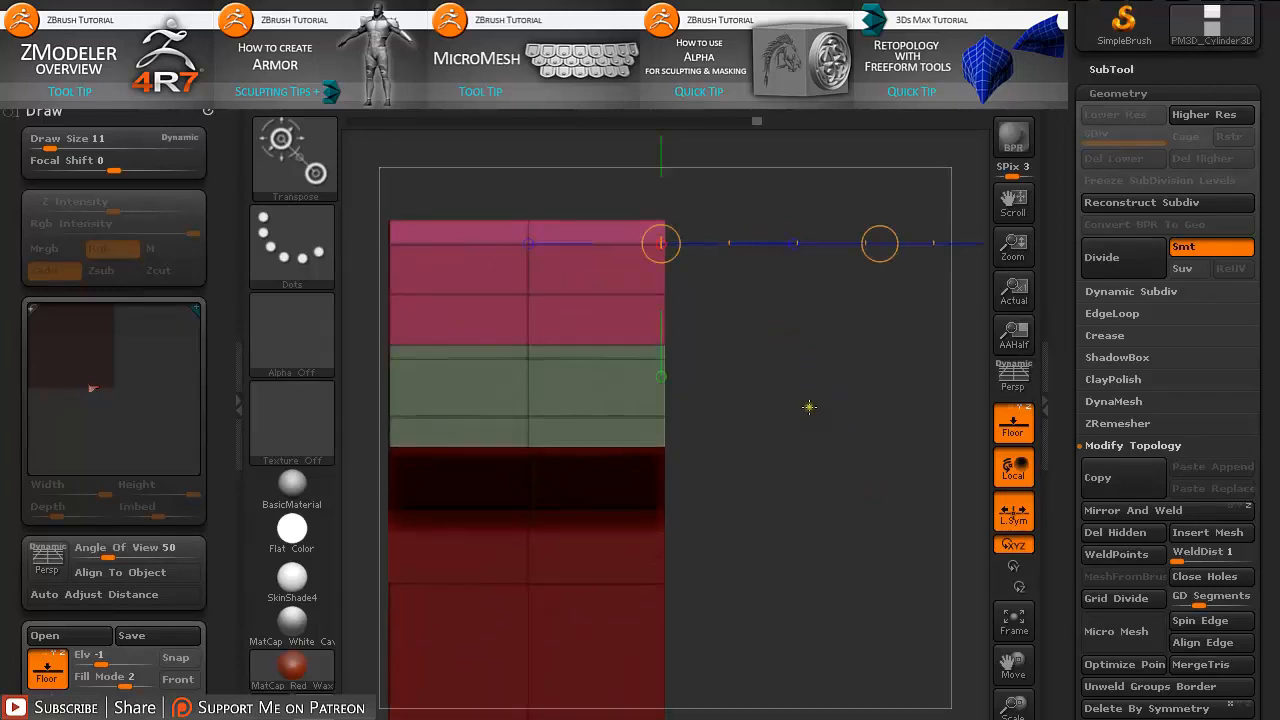
{"action": "key", "text": "q"}
{"action": "left_click_drag", "start_coordinate": [771, 389], "coordinate": [803, 404]}
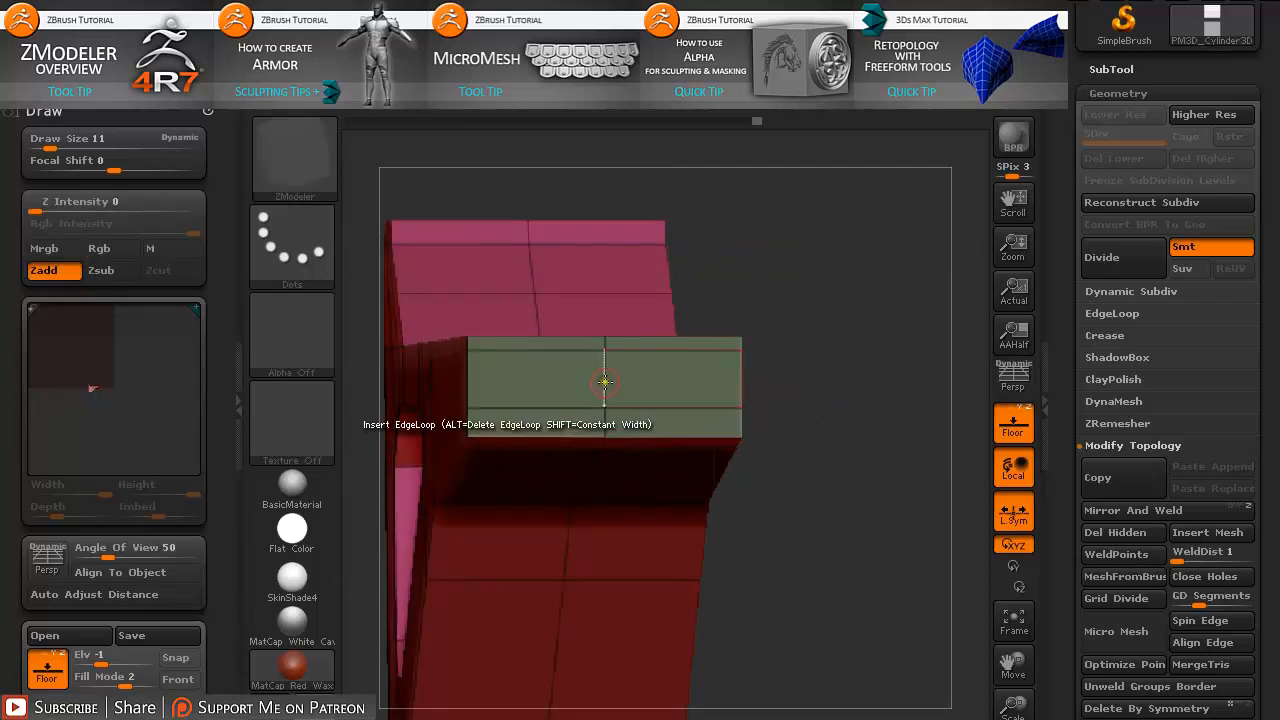
{"action": "key", "text": "space"}
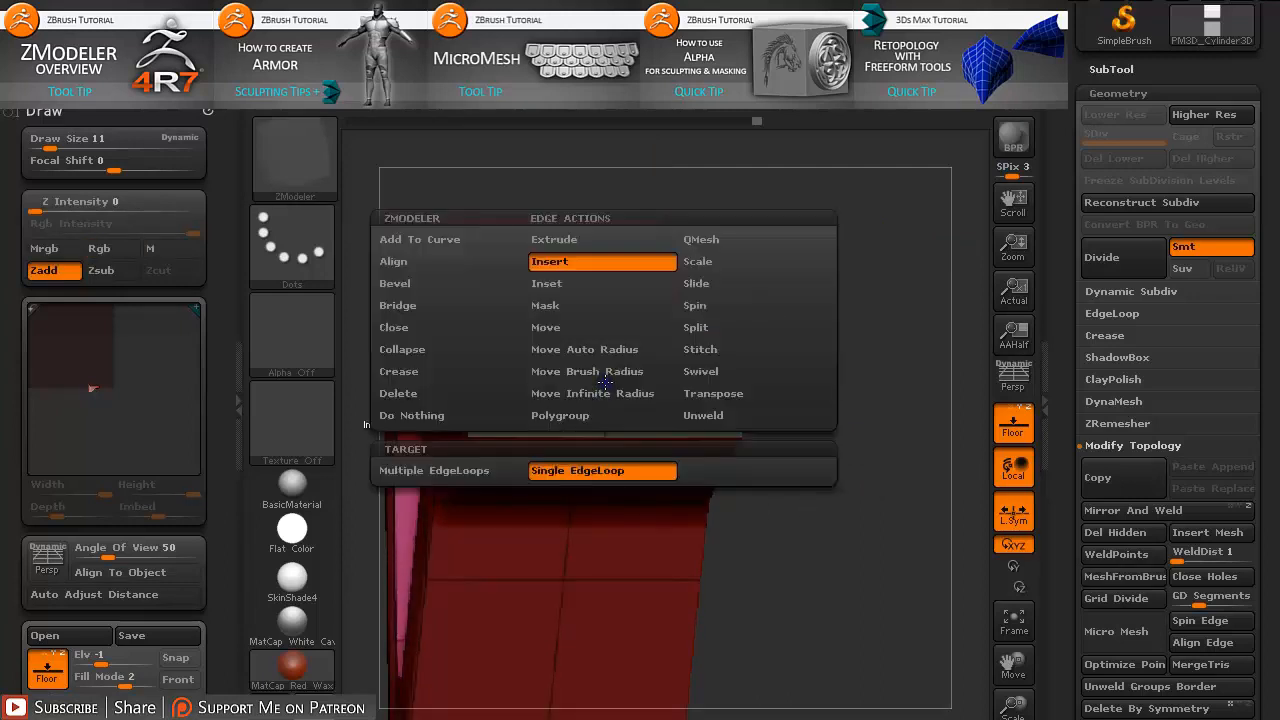
{"action": "left_click", "coordinate": [568, 261]}
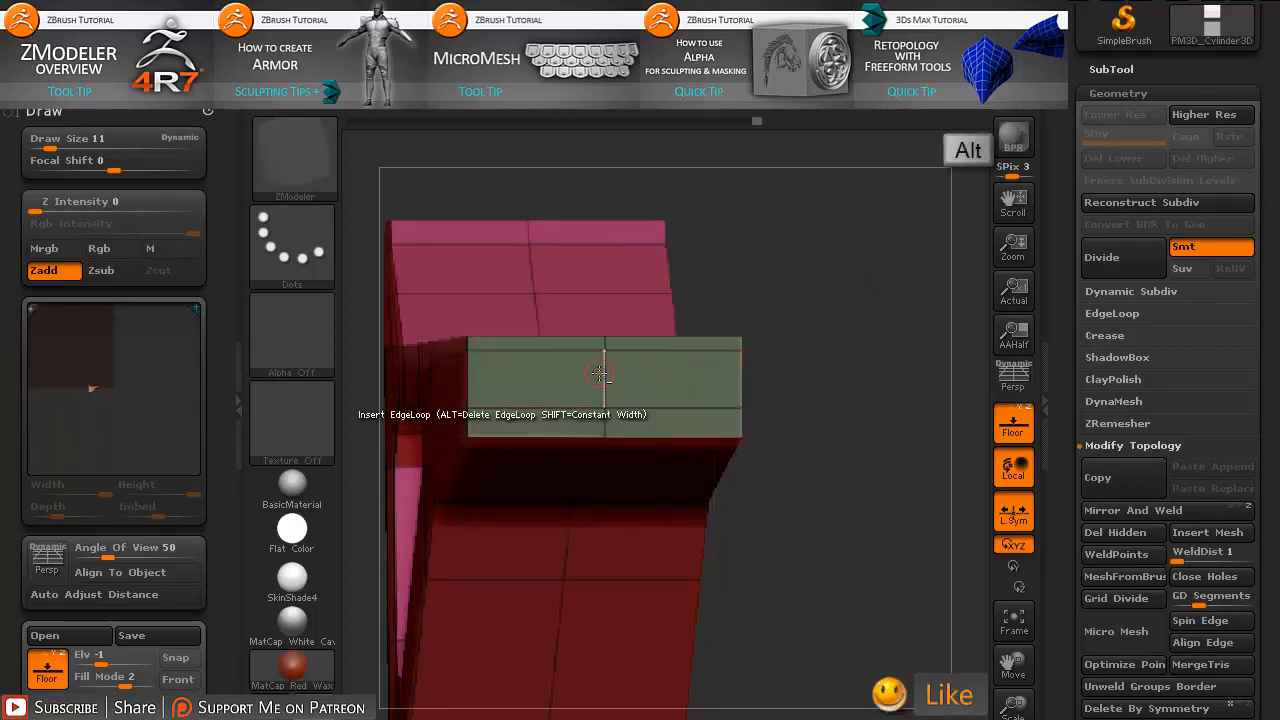
{"action": "left_click", "coordinate": [600, 374], "text": "alt"}
- Mask the two uppermost point rows of the stock's butt in side view and invert the mask
{"action": "left_click_drag", "start_coordinate": [876, 440], "coordinate": [742, 246], "text": "alt"}
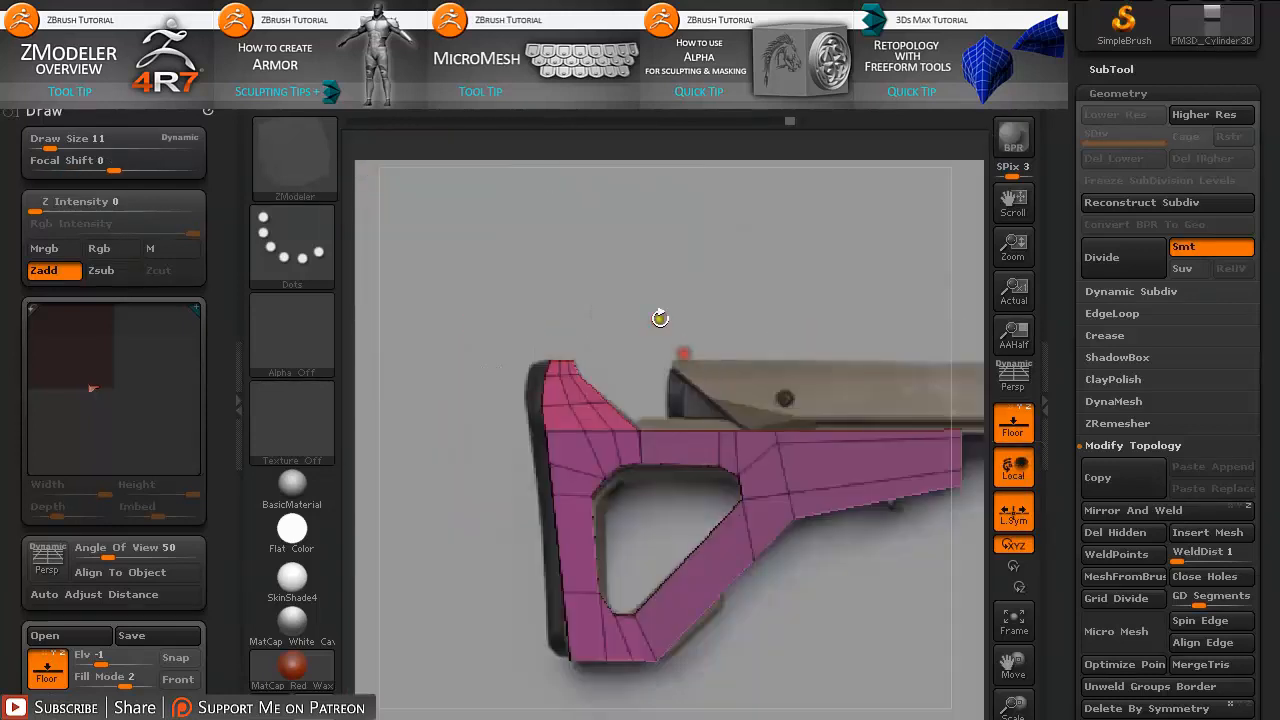
{"action": "left_click_drag", "start_coordinate": [660, 314], "coordinate": [716, 338], "text": "alt"}
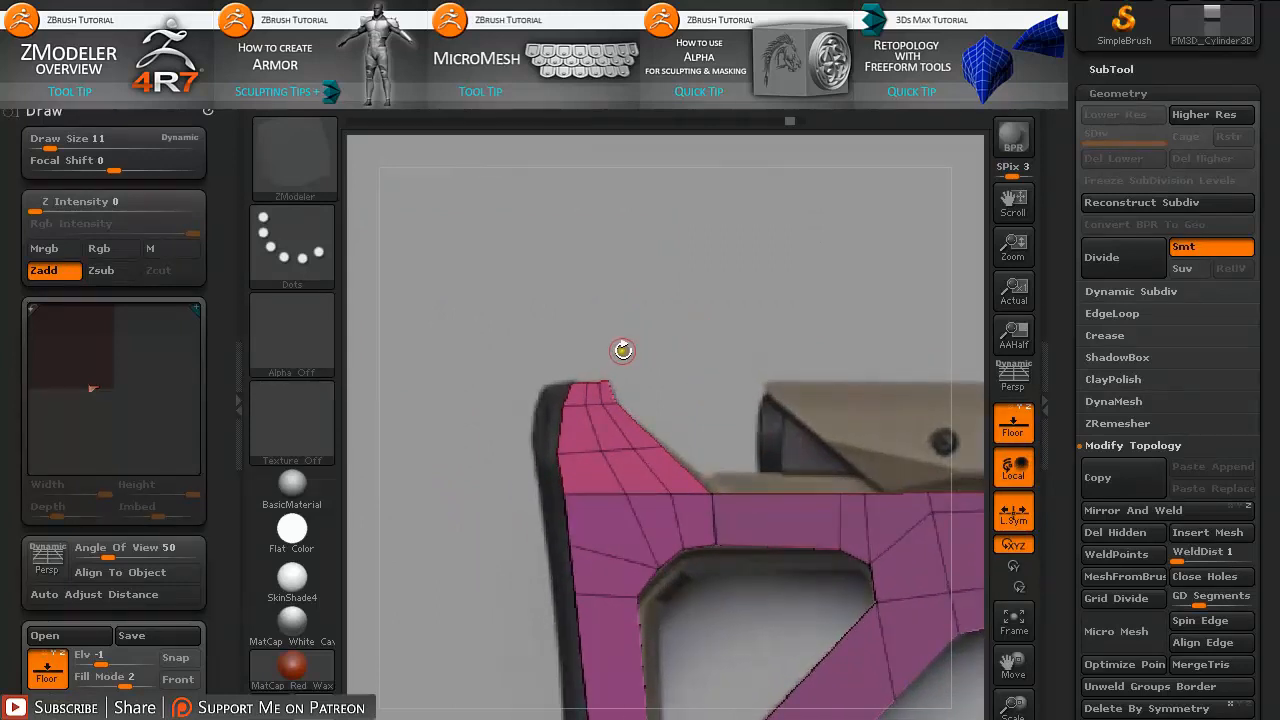
{"action": "left_click_drag", "start_coordinate": [466, 332], "coordinate": [678, 420], "text": "ctrl"}
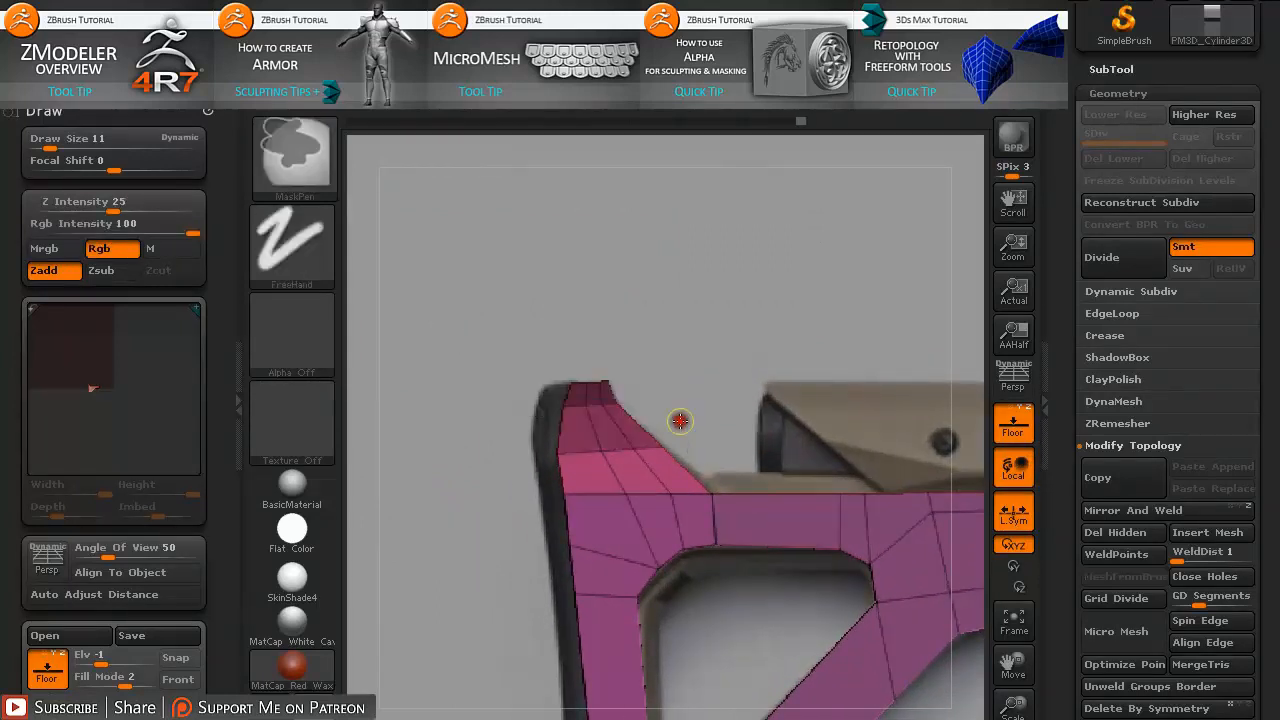
{"action": "left_click", "coordinate": [757, 345], "text": "ctrl"}
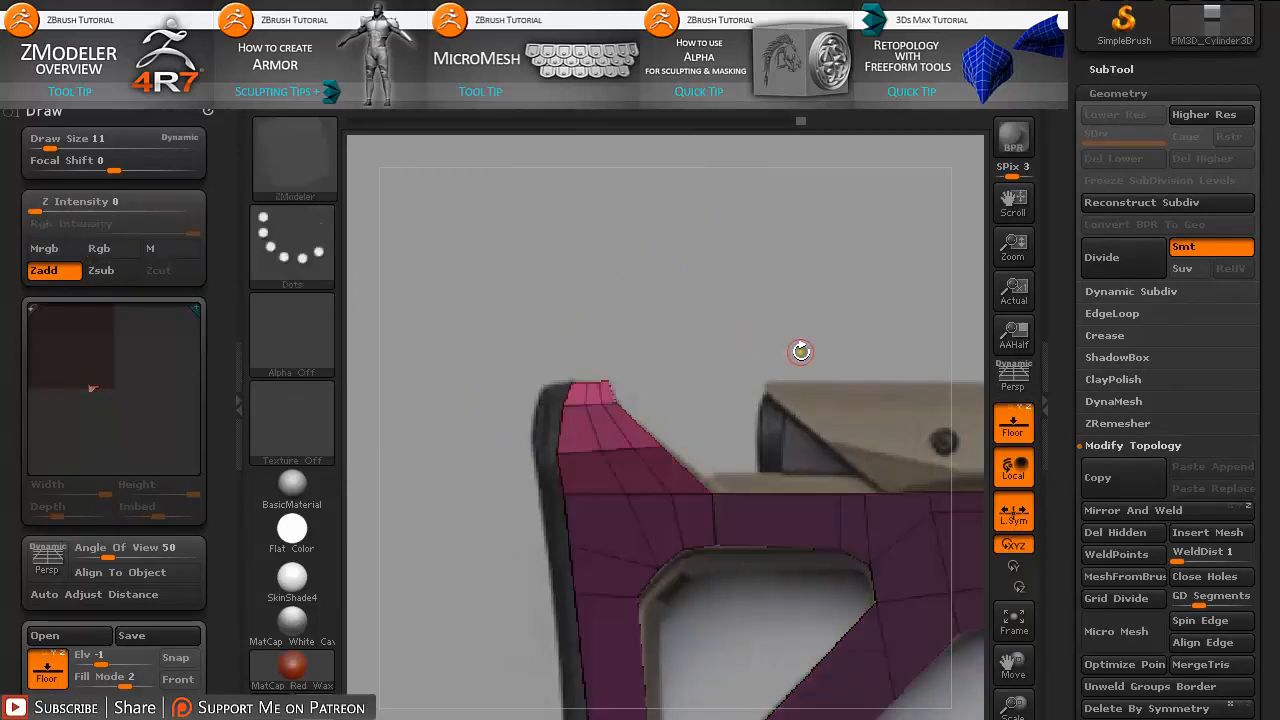
{"action": "left_click_drag", "start_coordinate": [801, 350], "coordinate": [731, 363]}
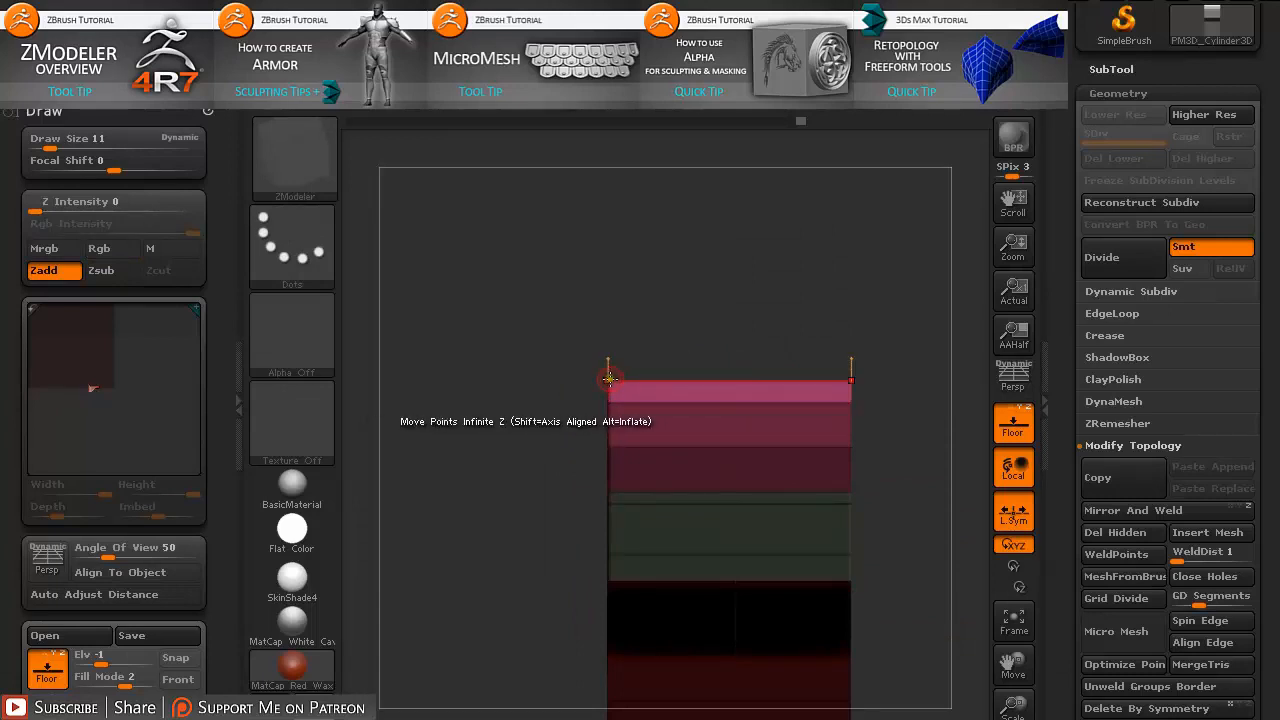
- Activate Z symmetry and move the unmasked top rows inward from both sides with the Transpose line
{"action": "left_click", "coordinate": [1110, 94]}
{"action": "left_click_drag", "start_coordinate": [1222, 104], "coordinate": [1212, 310]}
{"action": "left_click", "coordinate": [1111, 63]}
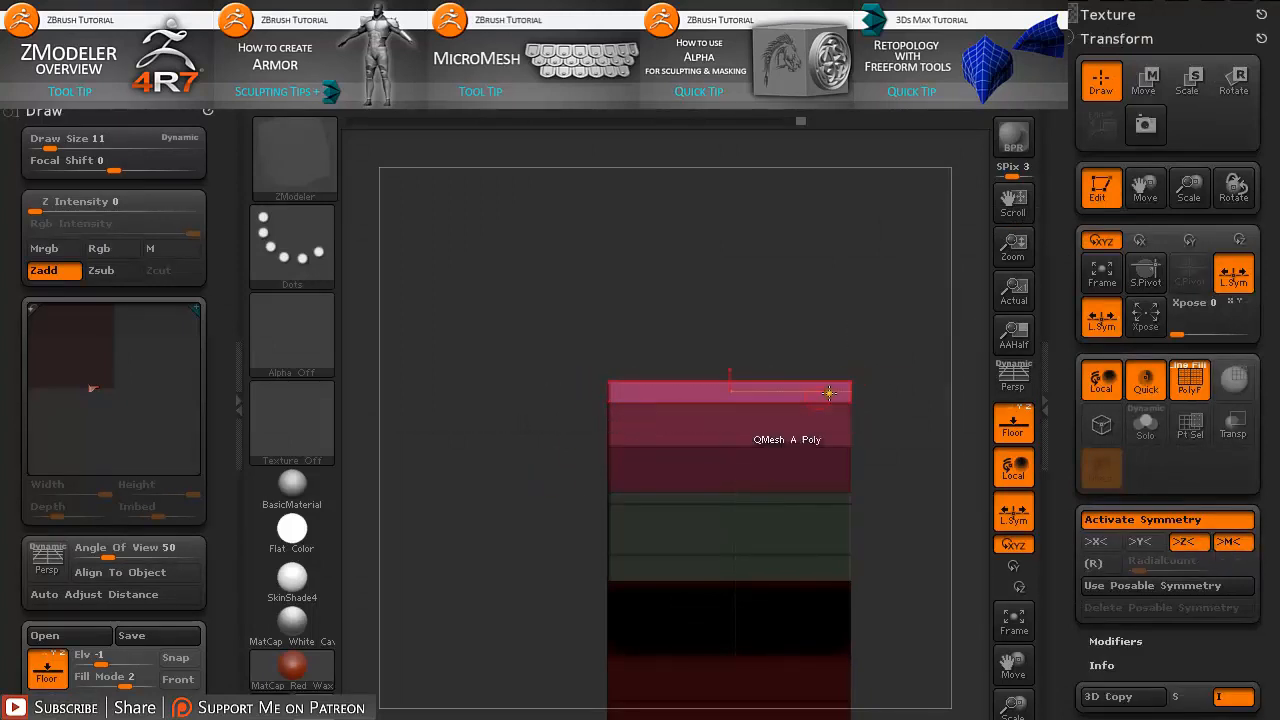
{"action": "key", "text": "w"}
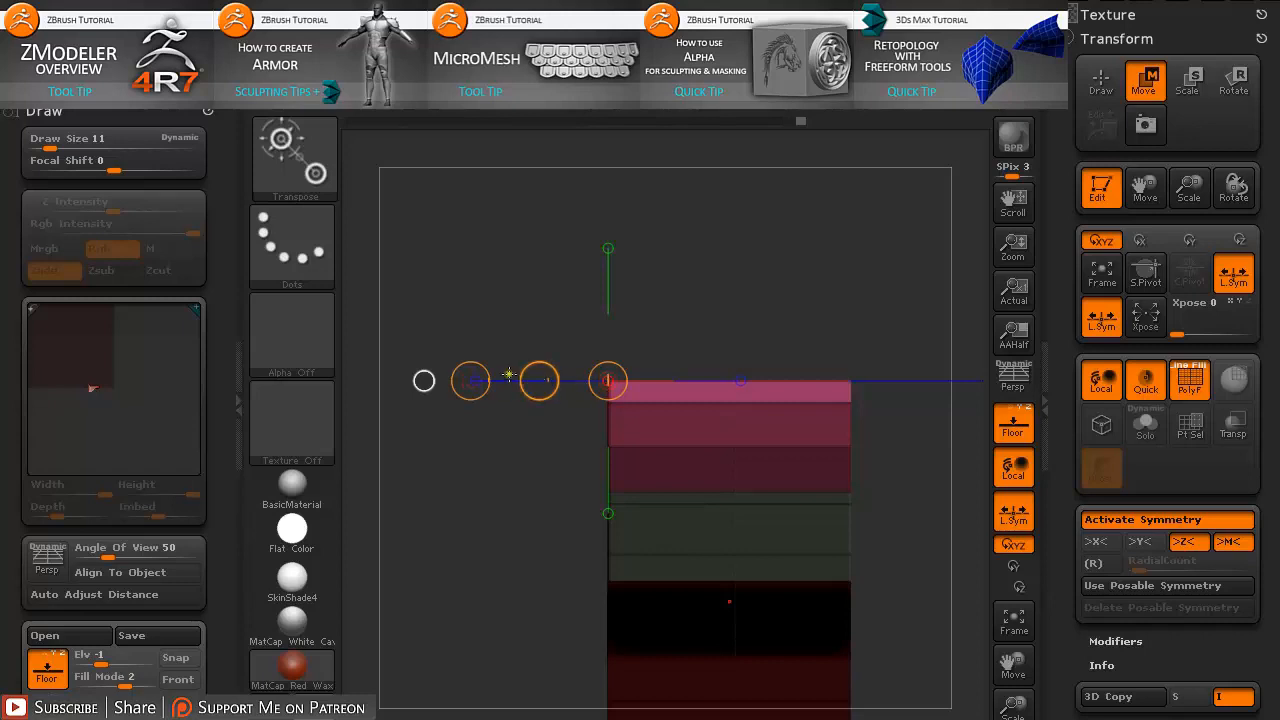
{"action": "mouse_move", "coordinate": [539, 380]}
{"action": "left_mouse_down"}
{"action": "mouse_move", "coordinate": [617, 381]}
{"action": "mouse_move", "coordinate": [566, 390]}
{"action": "mouse_move", "coordinate": [583, 388]}
{"action": "left_mouse_up"}
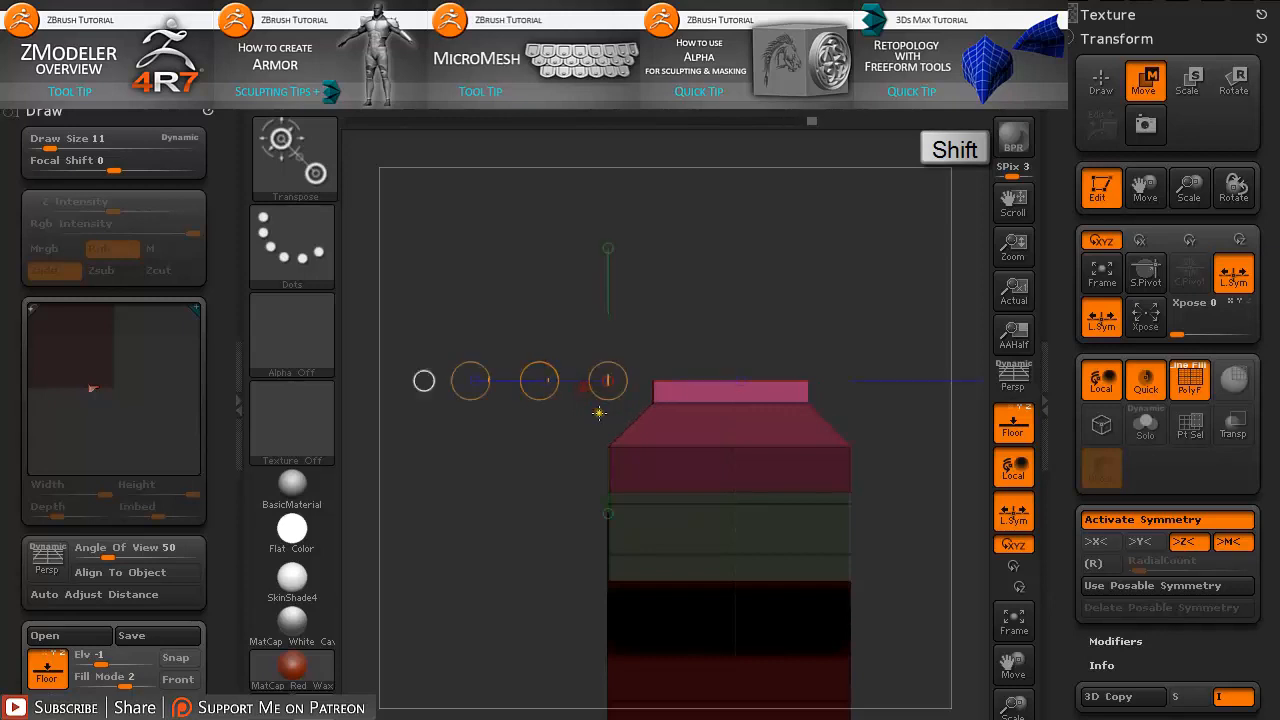
- Mask the second point row as well and move only the topmost row inward symmetrically to chamfer the butt's top
{"action": "mouse_move", "coordinate": [897, 494]}
{"action": "left_mouse_down", "text": "ctrl"}
{"action": "mouse_move", "coordinate": [606, 423]}
{"action": "mouse_move", "coordinate": [564, 390]}
{"action": "left_mouse_up", "text": "ctrl"}
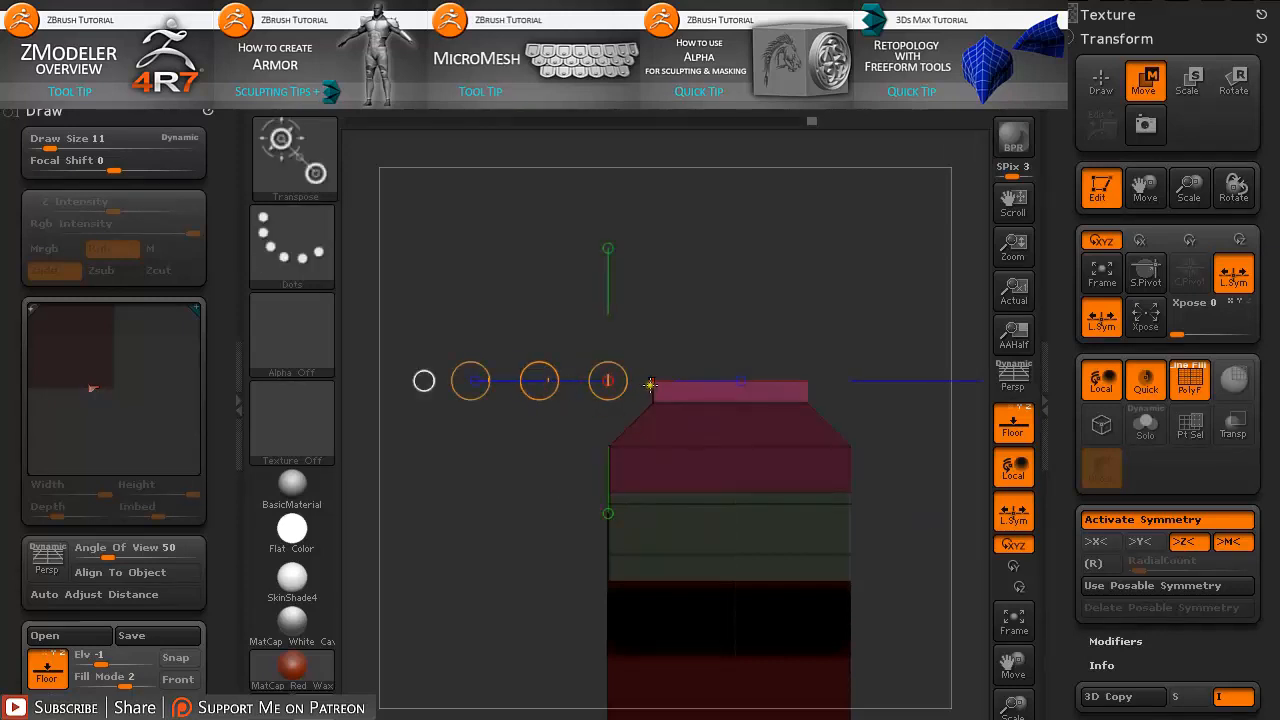
{"action": "mouse_move", "coordinate": [652, 382]}
{"action": "left_mouse_down"}
{"action": "mouse_move", "coordinate": [559, 382]}
{"action": "mouse_move", "coordinate": [631, 375]}
{"action": "mouse_move", "coordinate": [570, 330]}
{"action": "mouse_move", "coordinate": [590, 345]}
{"action": "left_mouse_up"}
{"action": "right_click_drag", "start_coordinate": [563, 300], "coordinate": [635, 318], "text": "ctrl"}
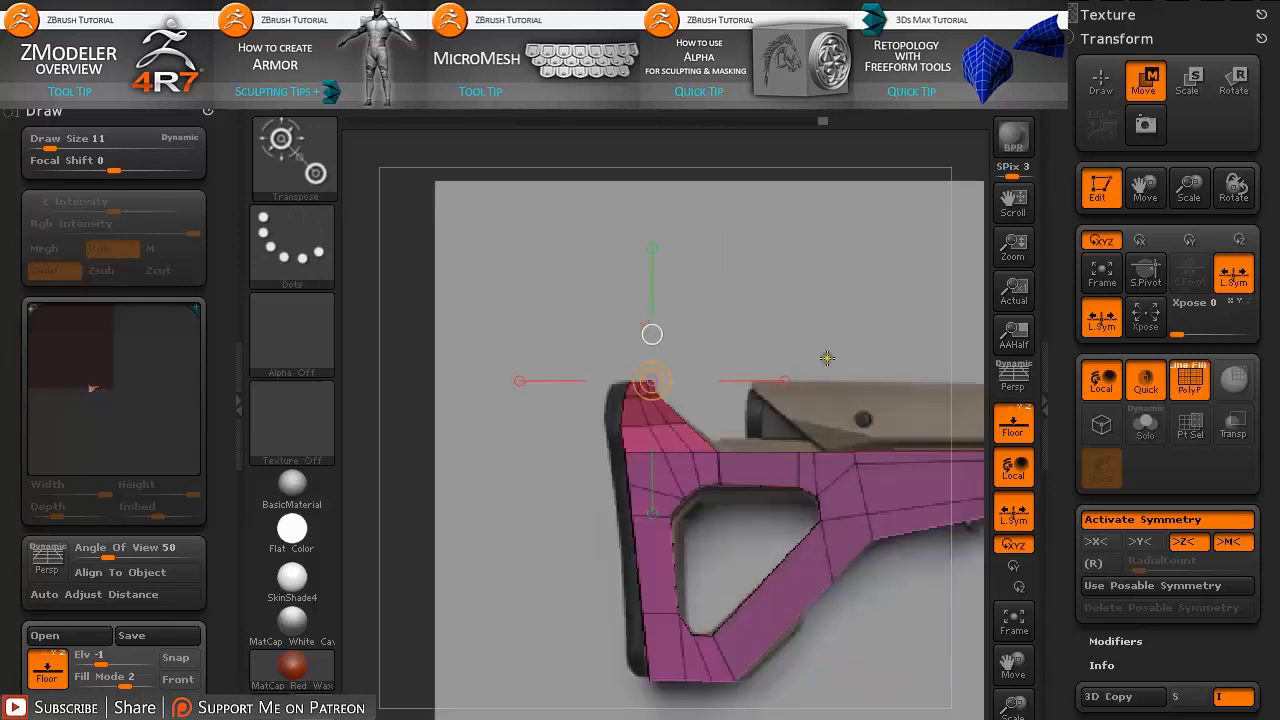
{"action": "right_click_drag", "start_coordinate": [829, 357], "coordinate": [1072, 428]}
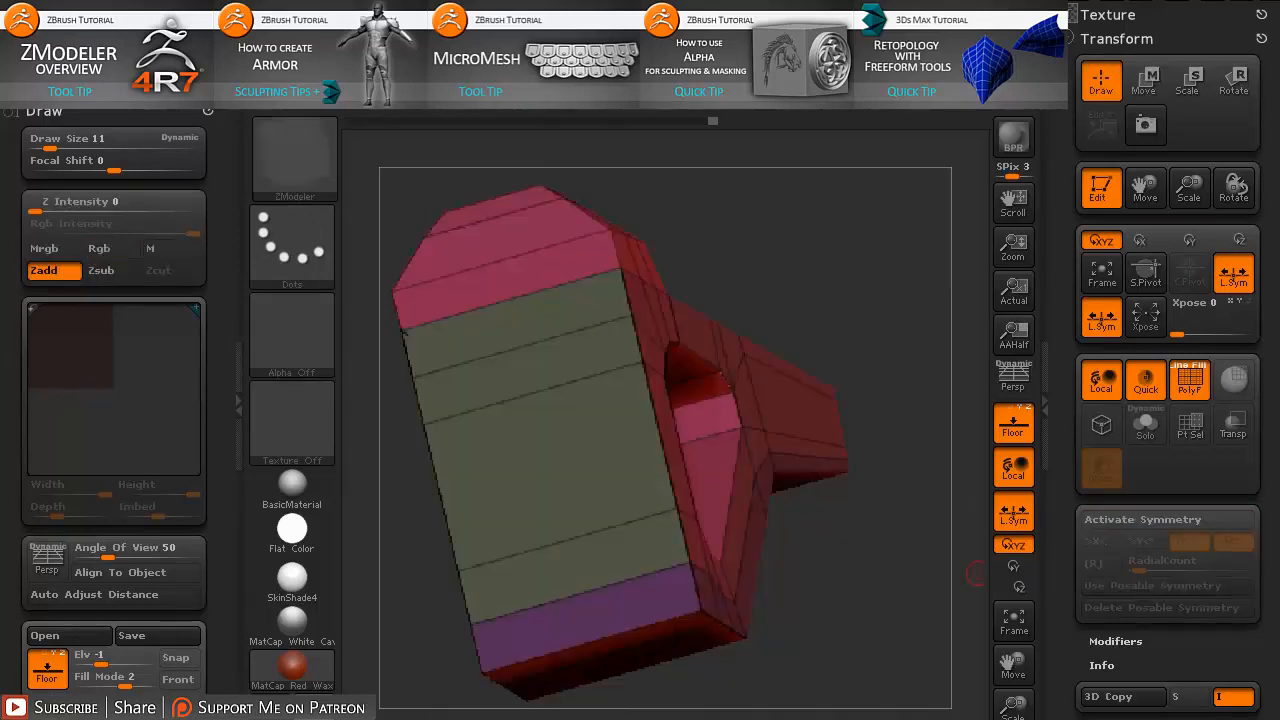
{"action": "left_click_drag", "start_coordinate": [734, 624], "coordinate": [750, 628]}
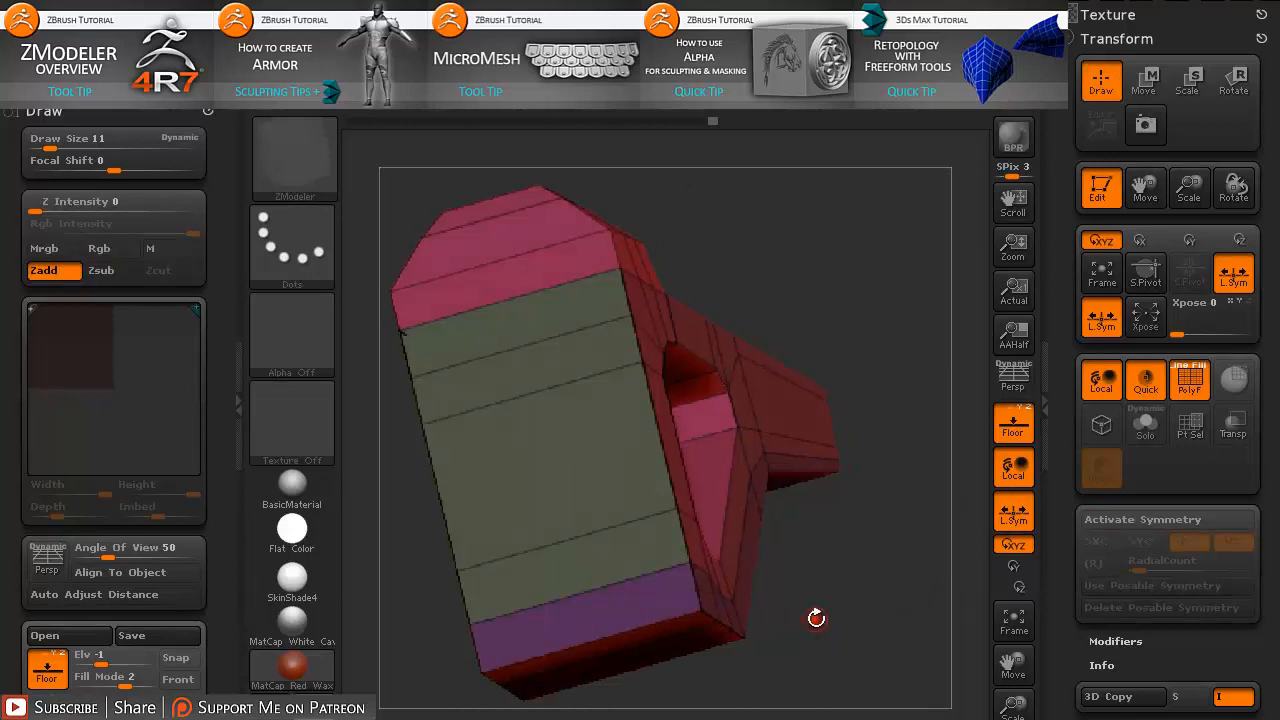
- Insert a vertical edge loop near one side of the butt face and try a further edge-loop operation with symmetry turned on
{"action": "left_click_drag", "start_coordinate": [633, 577], "coordinate": [652, 576]}
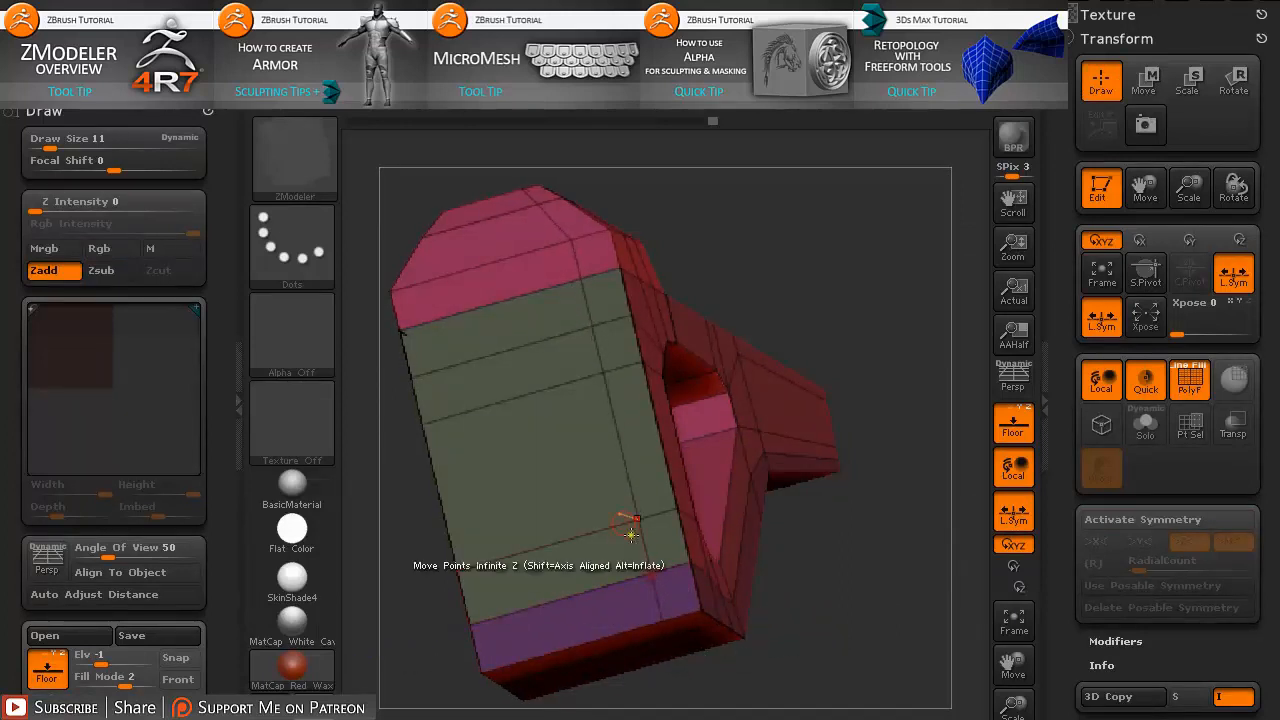
{"action": "key", "text": "x"}
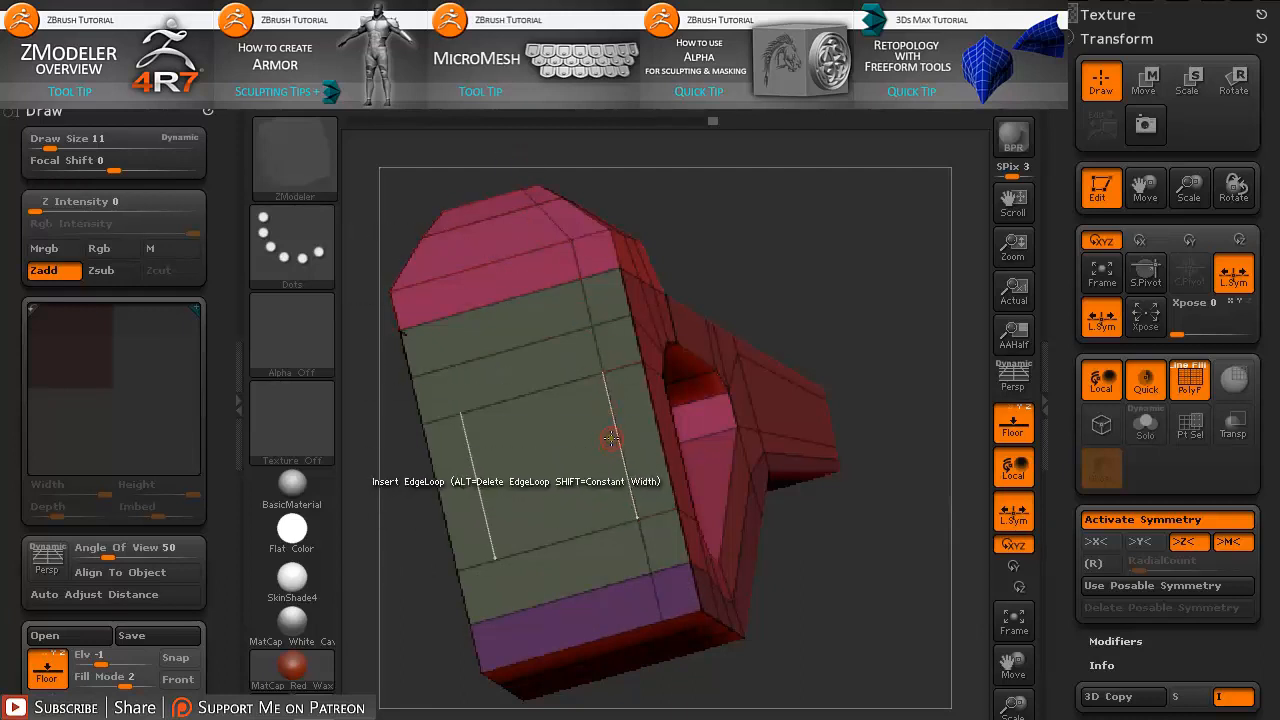
{"action": "key", "text": "space"}
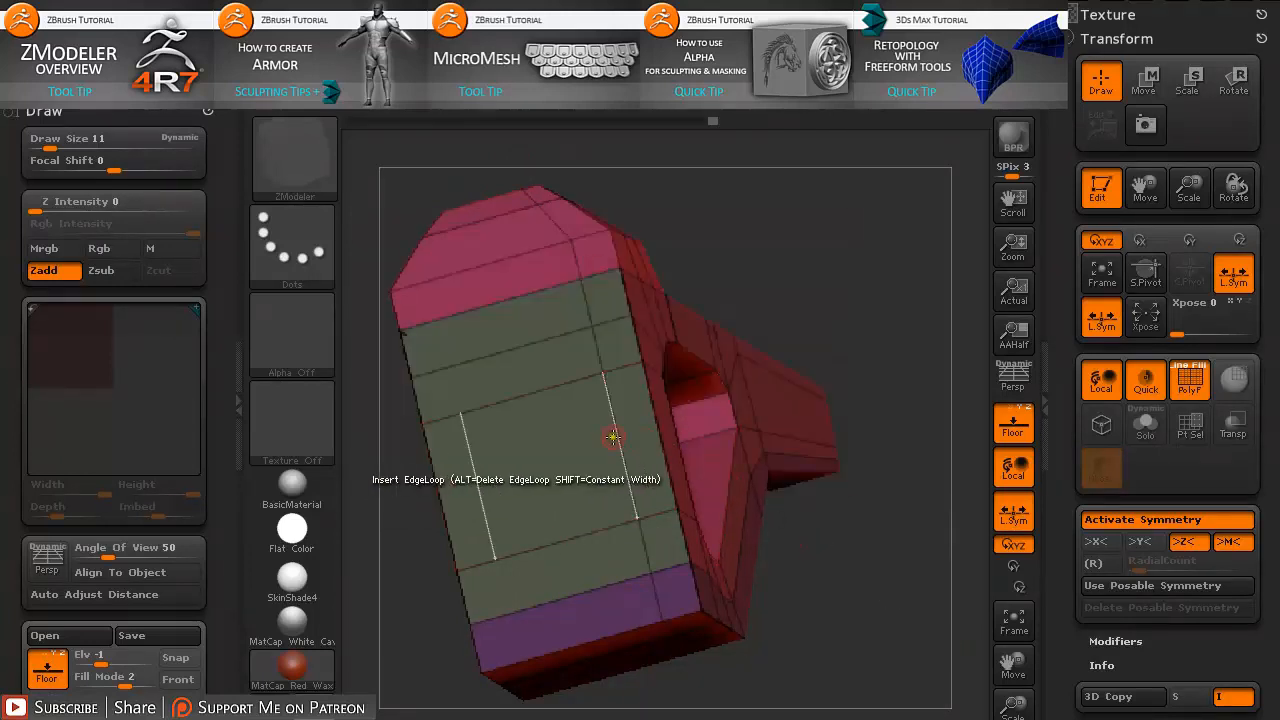
{"action": "left_click", "coordinate": [612, 434]}
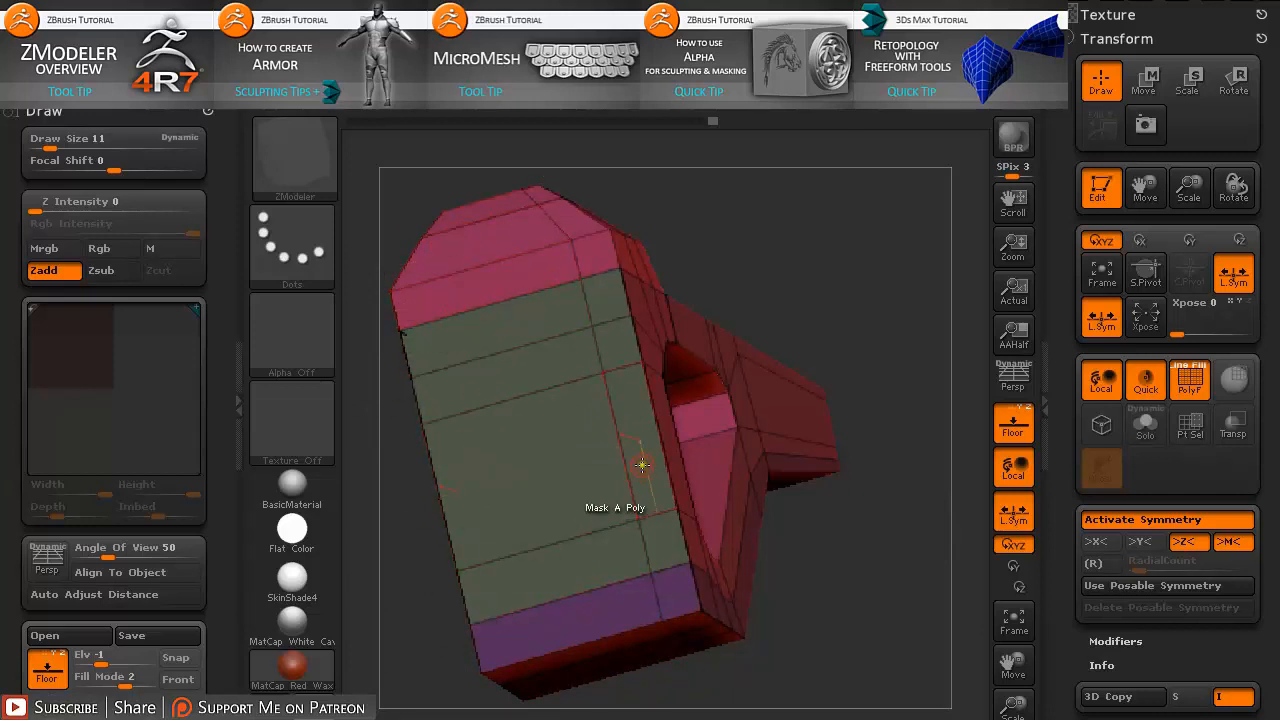
{"action": "left_click", "coordinate": [623, 458]}
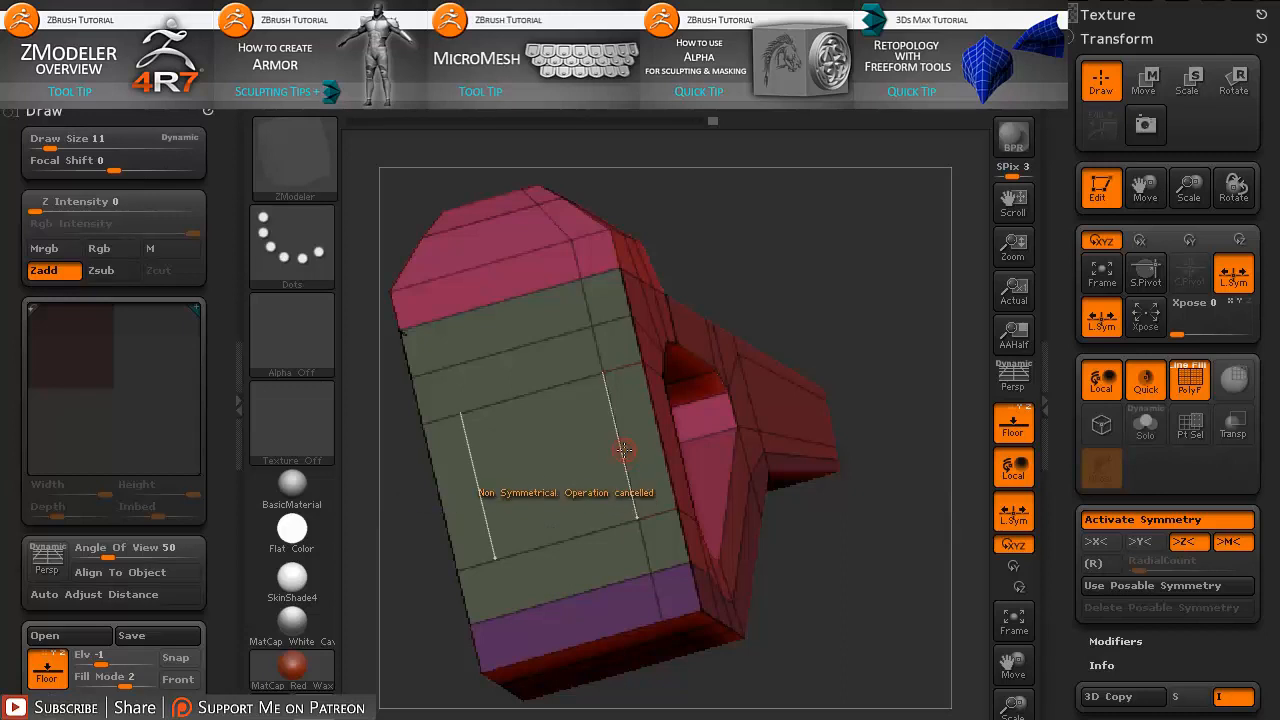
{"action": "key", "text": "x"}
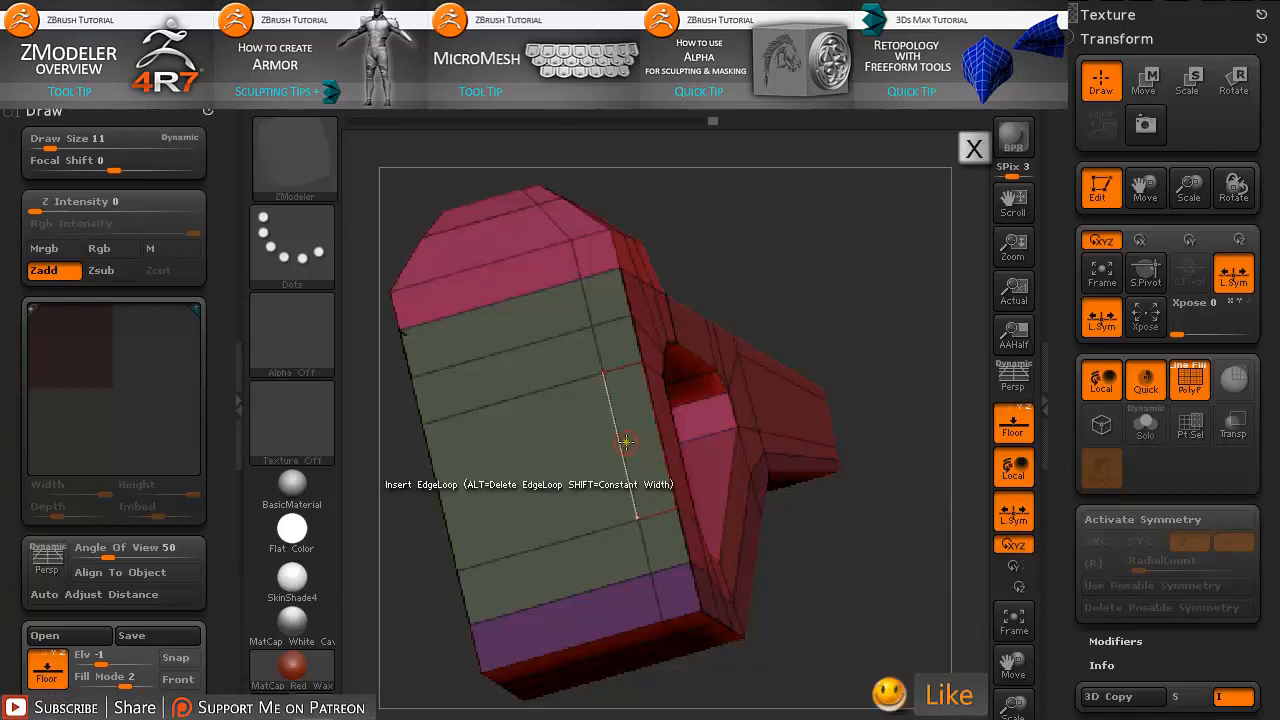
- Set the ZModeler polygon action to QMesh with the A Single Poly target
{"action": "left_click_drag", "start_coordinate": [819, 555], "coordinate": [848, 556]}
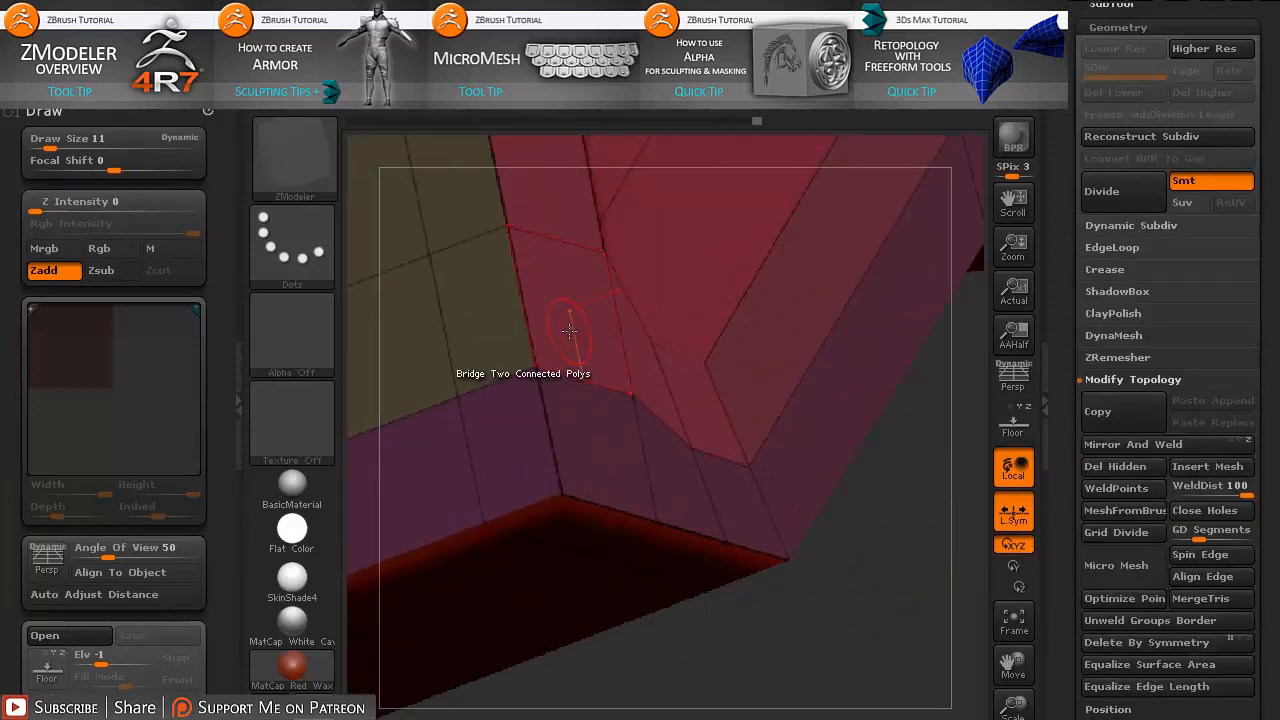
{"action": "left_click", "coordinate": [569, 330]}
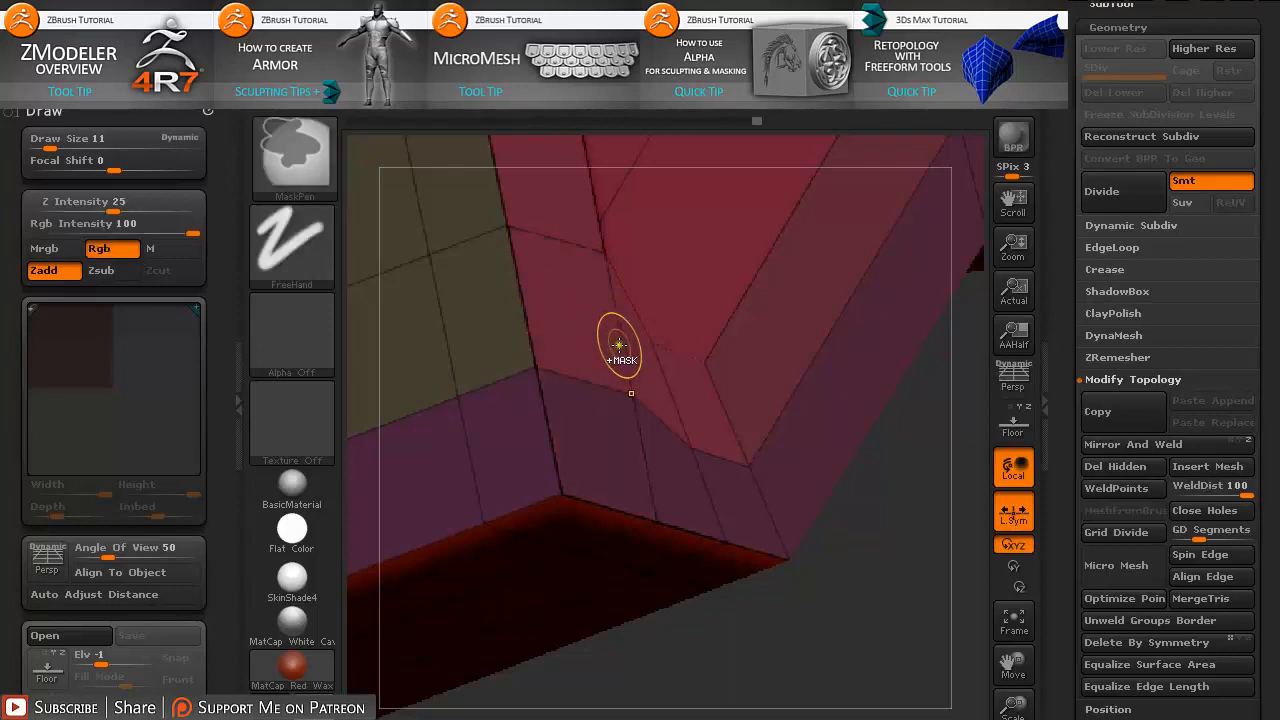
{"action": "key", "text": "space"}
{"action": "left_click", "coordinate": [680, 88]}
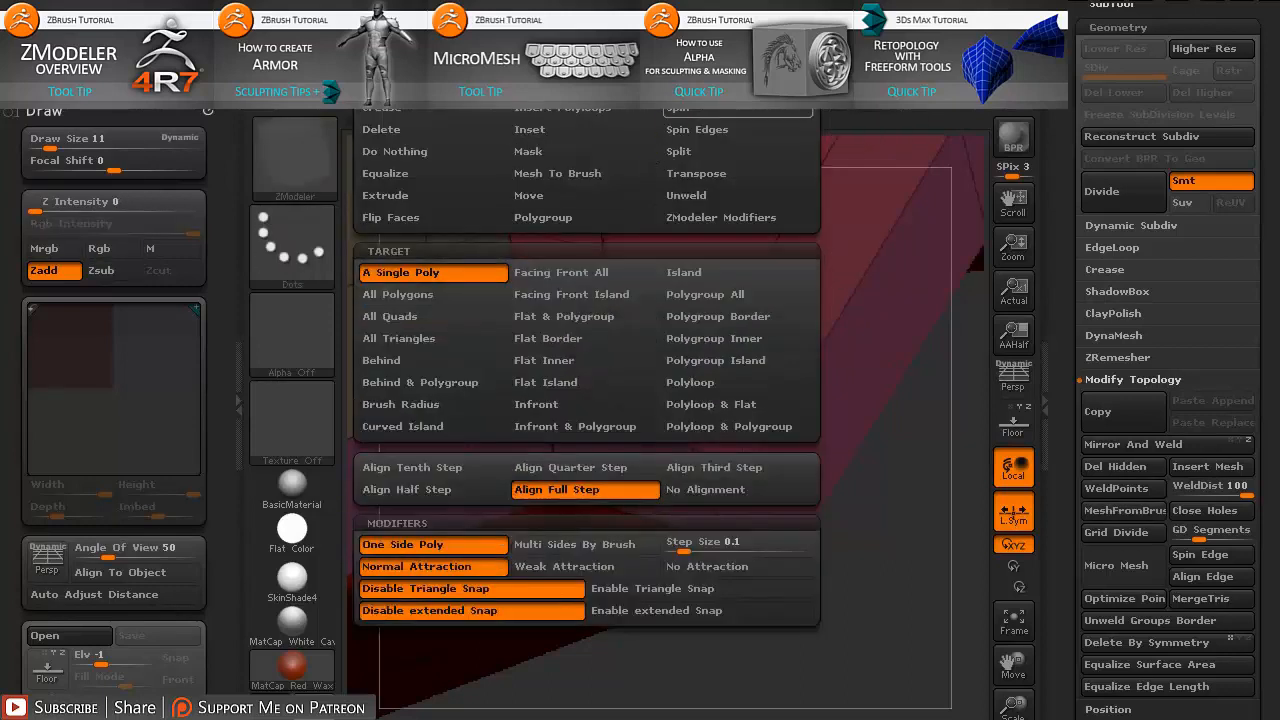
{"action": "mouse_move", "coordinate": [573, 289]}
{"action": "left_mouse_down"}
{"action": "mouse_move", "coordinate": [600, 318]}
{"action": "mouse_move", "coordinate": [609, 296]}
{"action": "mouse_move", "coordinate": [594, 286]}
{"action": "mouse_move", "coordinate": [564, 295]}
{"action": "left_mouse_up"}
{"action": "left_click", "coordinate": [568, 300]}
{"action": "left_click_drag", "start_coordinate": [830, 570], "coordinate": [846, 529]}
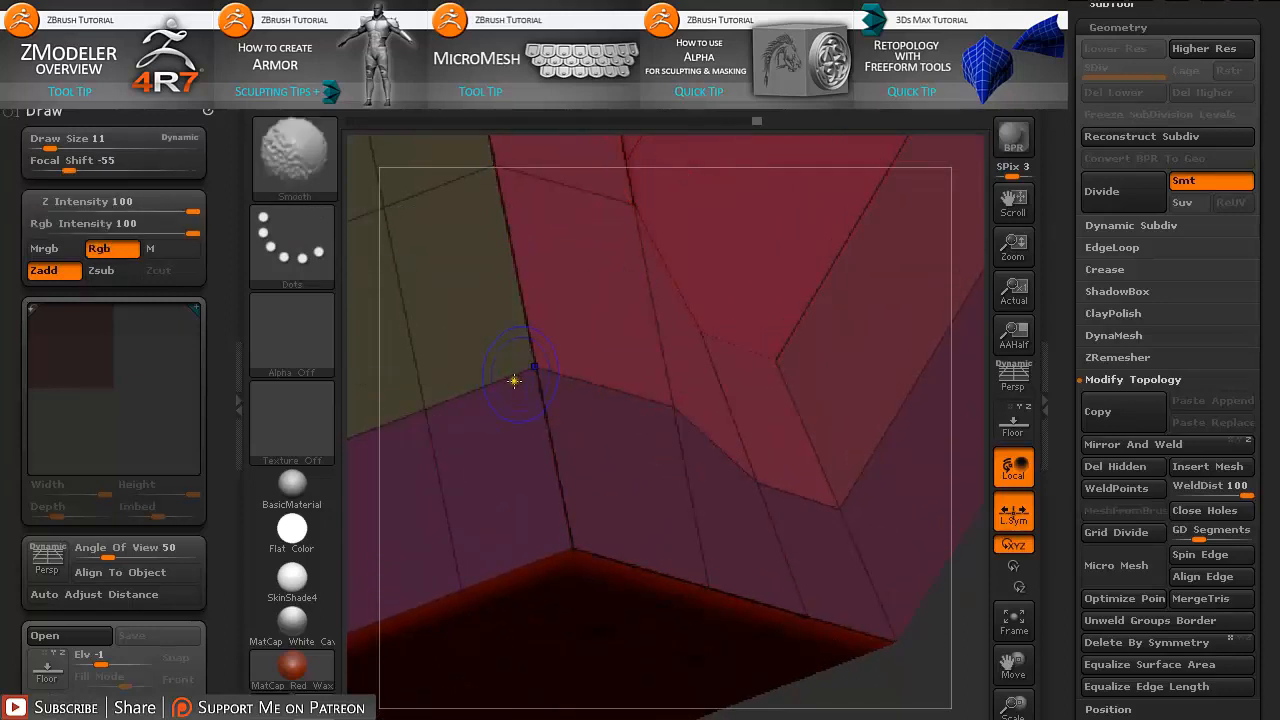
{"action": "left_click", "coordinate": [530, 360], "text": "shift"}
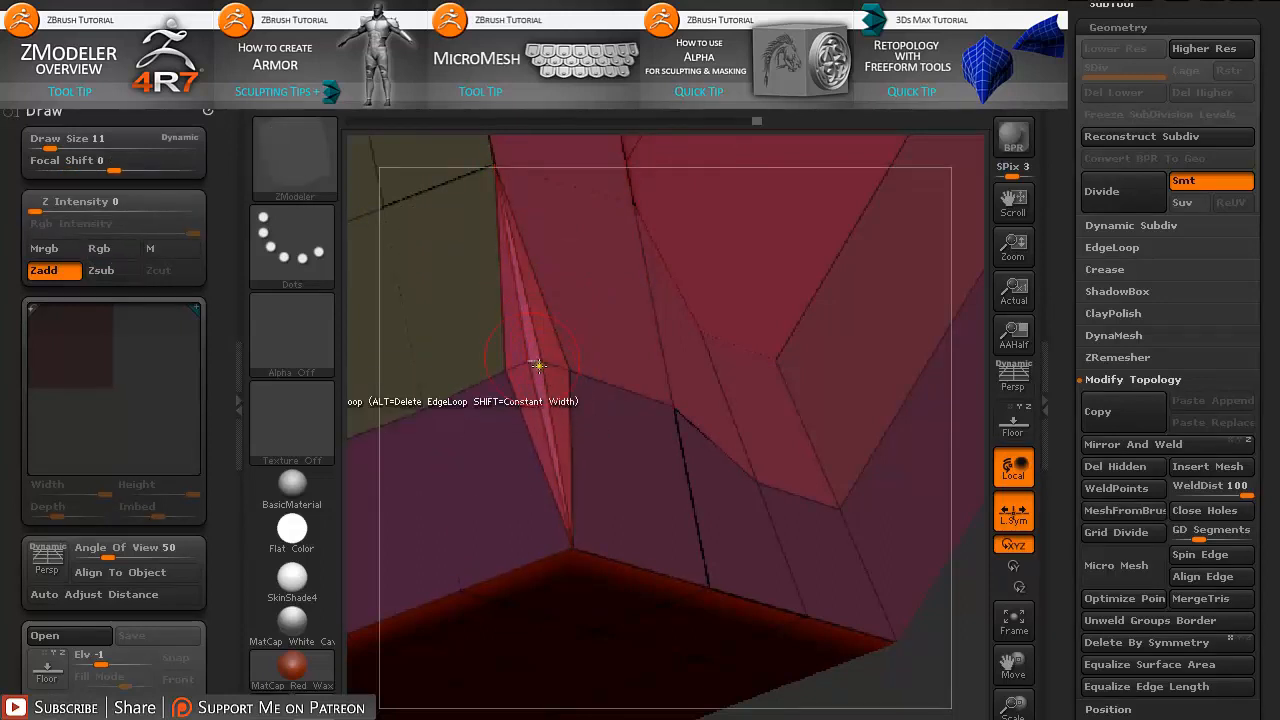
{"action": "left_click", "coordinate": [518, 368], "text": "alt"}
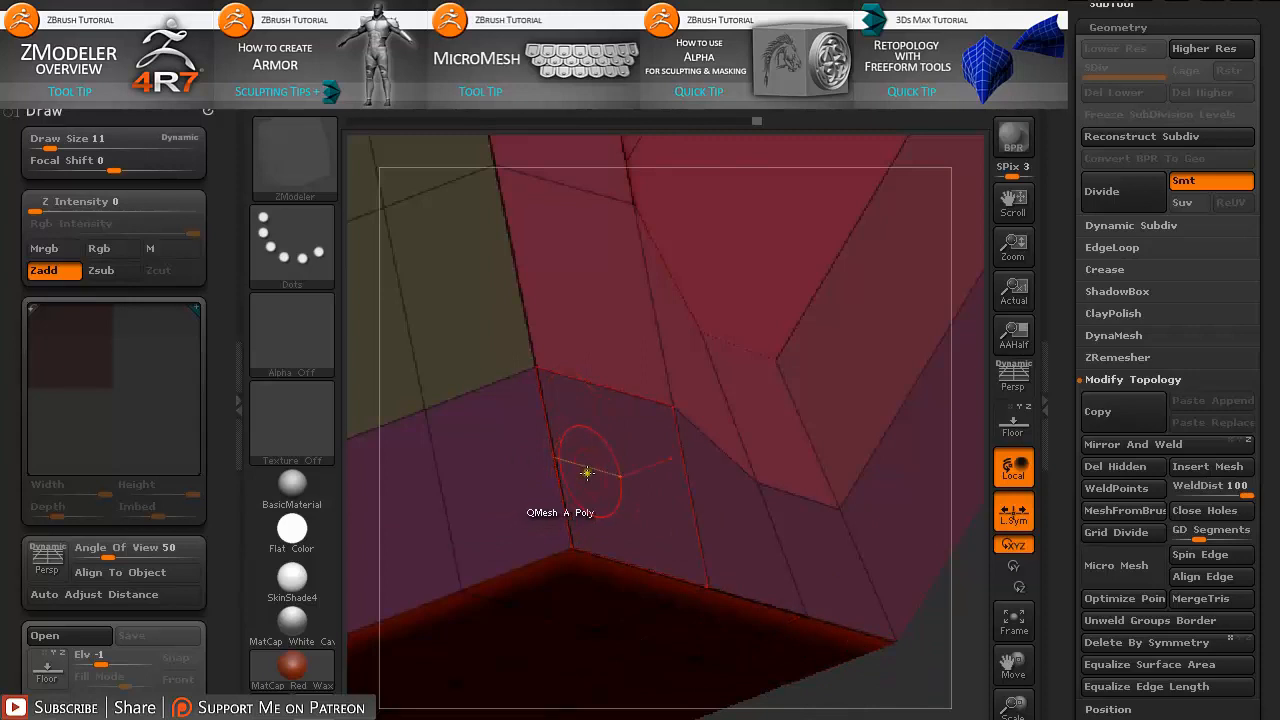
{"action": "left_click_drag", "start_coordinate": [934, 645], "coordinate": [903, 523]}
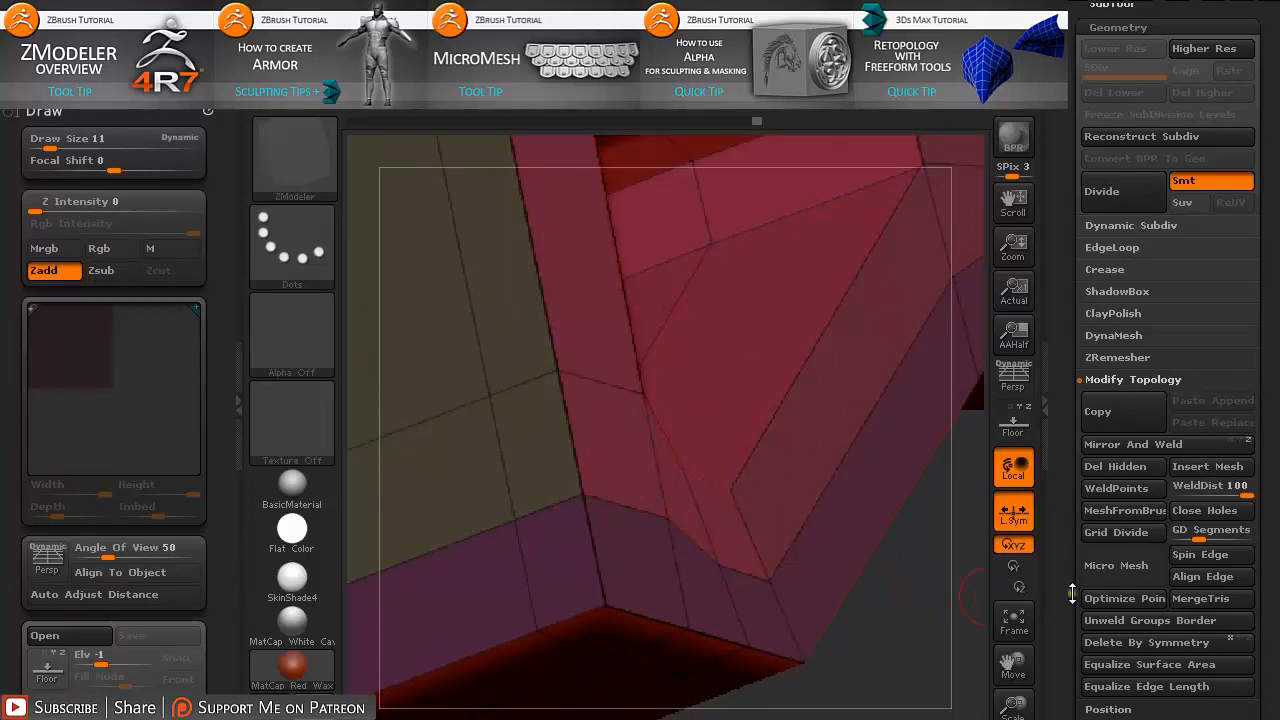
{"action": "scroll", "coordinate": [1152, 208], "scroll_direction": "up", "scroll_amount": 3}
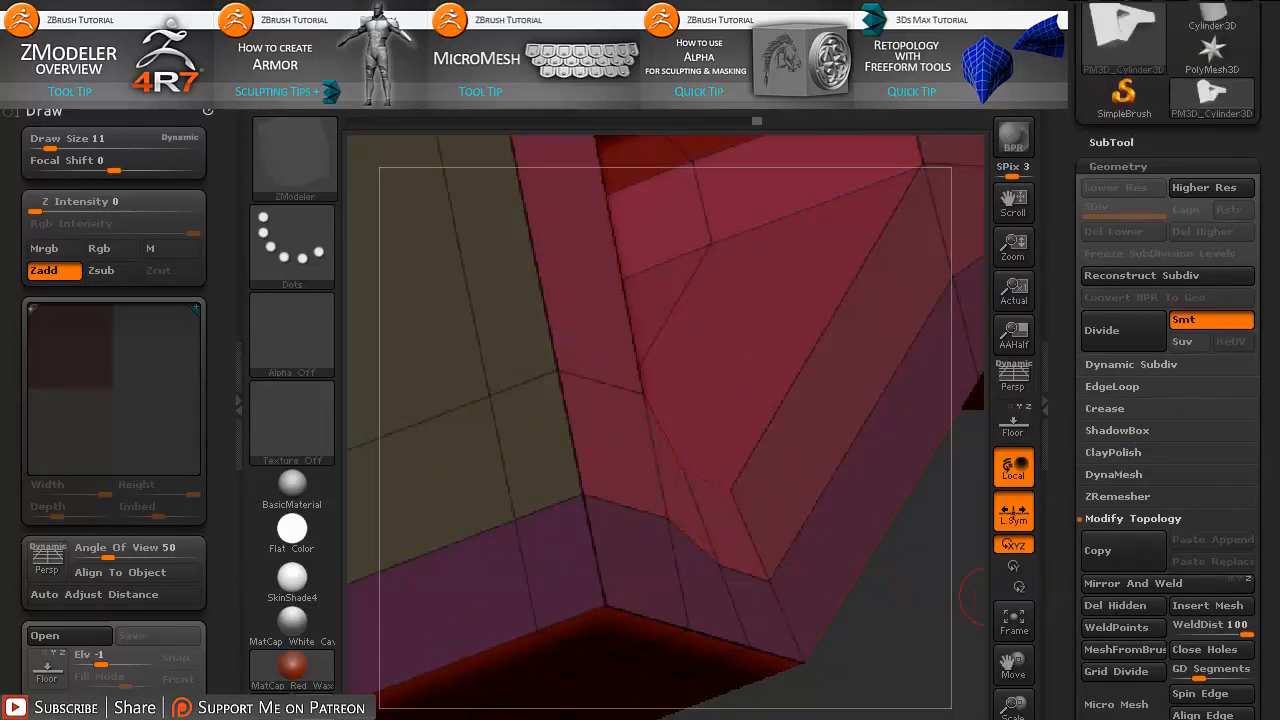
{"action": "left_click_drag", "start_coordinate": [1268, 423], "coordinate": [1249, 281]}
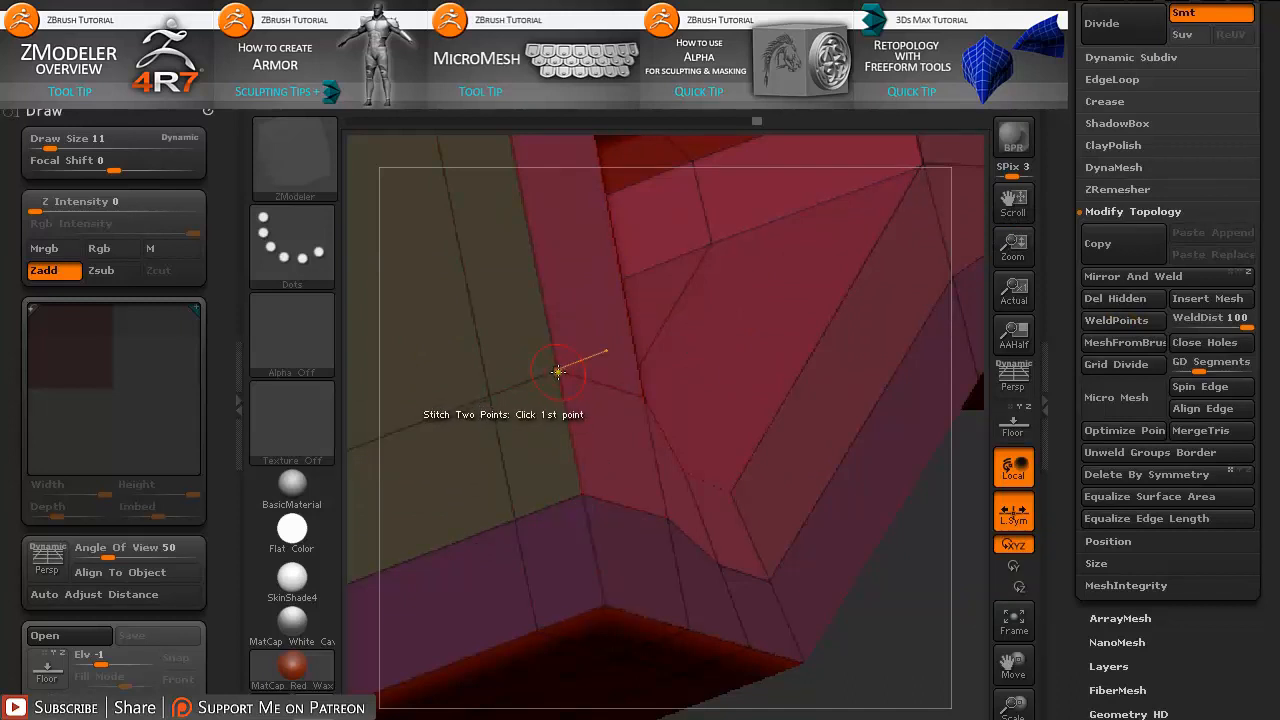
{"action": "key", "text": "shift"}
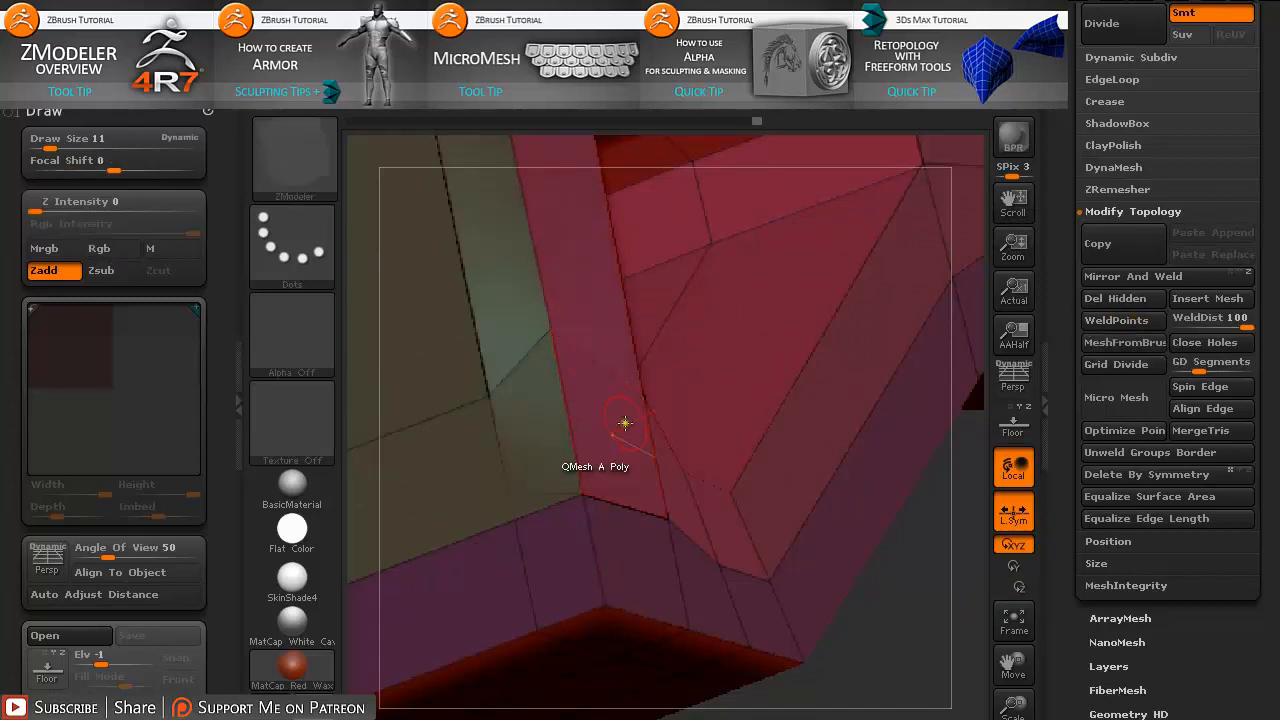
{"action": "key", "text": "ctrl"}
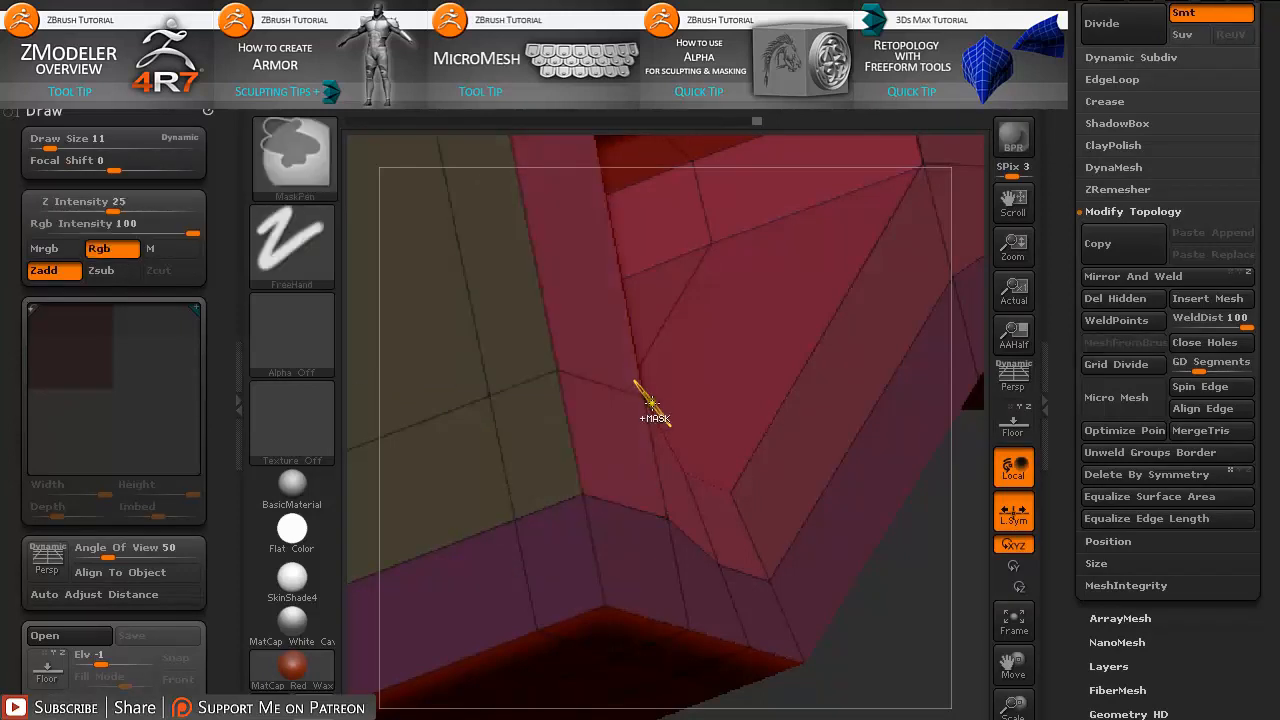
- Set the brush Draw Size to 3 for working on the points at the opening's lower corner
{"action": "left_click_drag", "start_coordinate": [899, 649], "coordinate": [1009, 543]}
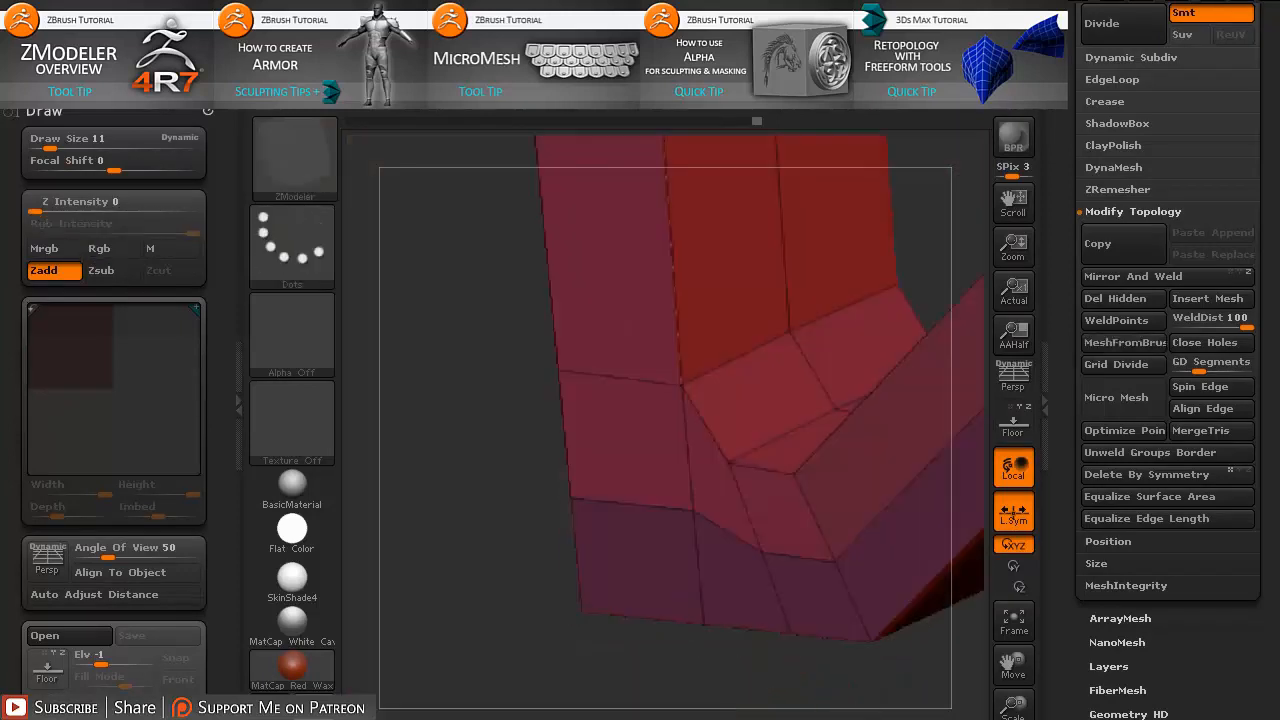
{"action": "left_click_drag", "start_coordinate": [490, 509], "coordinate": [345, 408]}
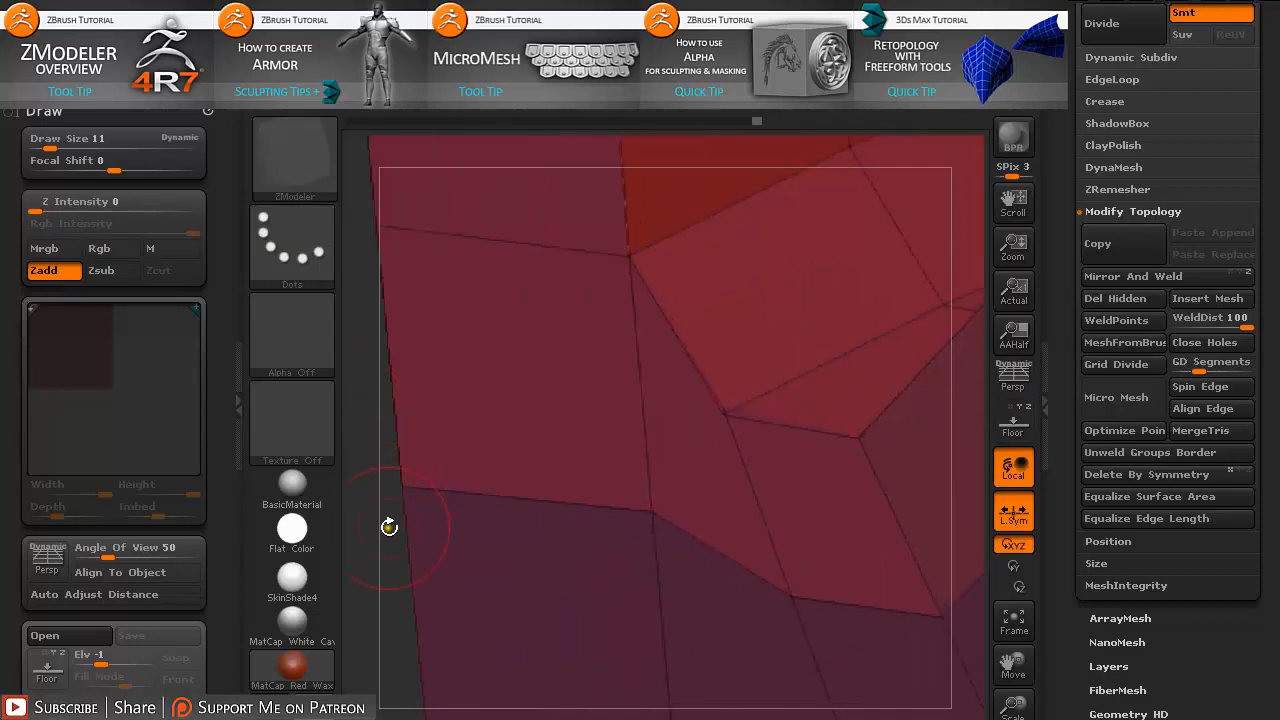
{"action": "left_click_drag", "start_coordinate": [389, 527], "coordinate": [411, 500]}
{"action": "left_click_drag", "start_coordinate": [852, 276], "coordinate": [890, 378], "text": "alt"}
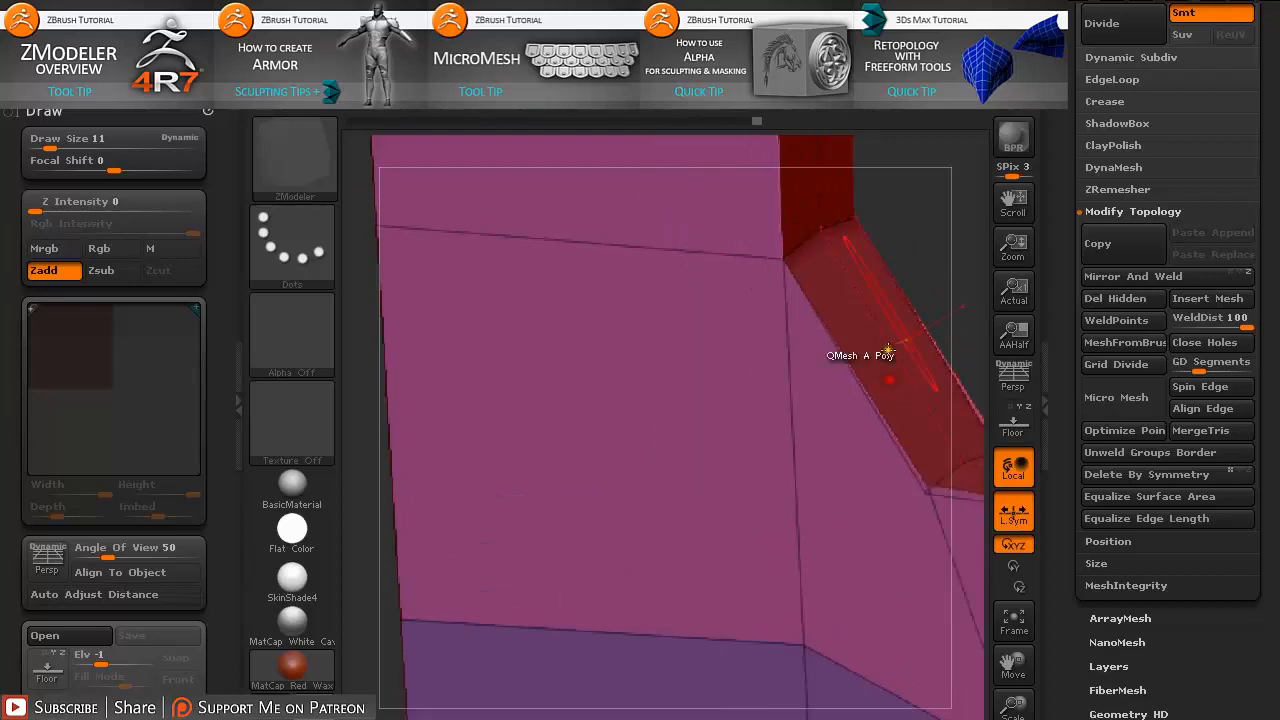
{"action": "left_click_drag", "start_coordinate": [936, 264], "coordinate": [642, 269], "text": "alt"}
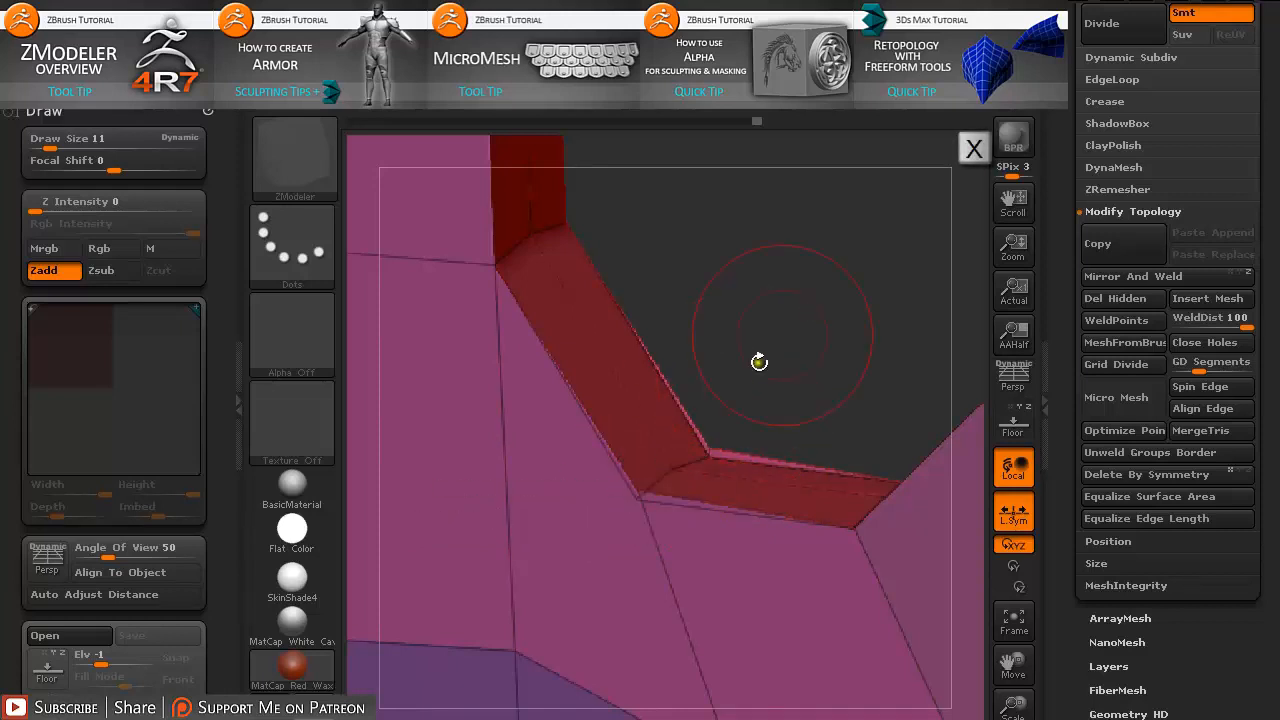
{"action": "key", "text": "s"}
{"action": "left_click_drag", "start_coordinate": [812, 289], "coordinate": [806, 289]}
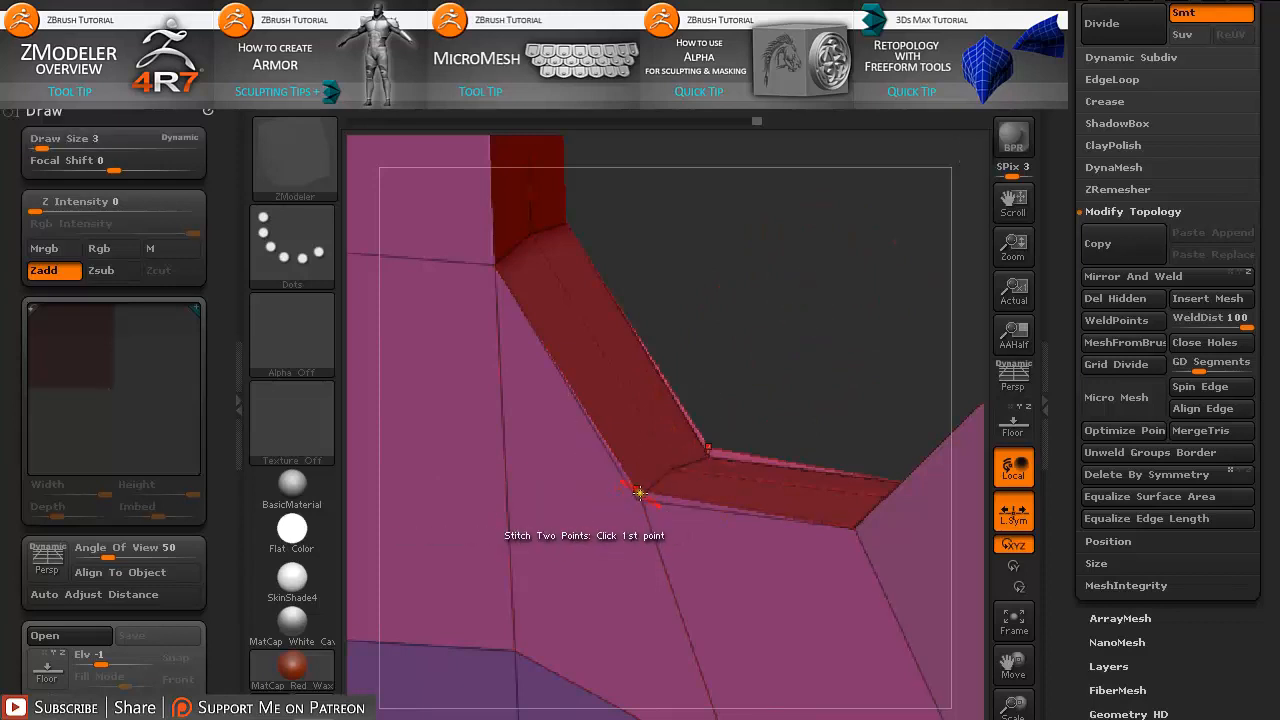
- Stitch two points at the opening's lower corner with the point action Stitch, Two Points, To End Point
{"action": "left_click_drag", "start_coordinate": [771, 360], "coordinate": [806, 437], "text": "alt"}
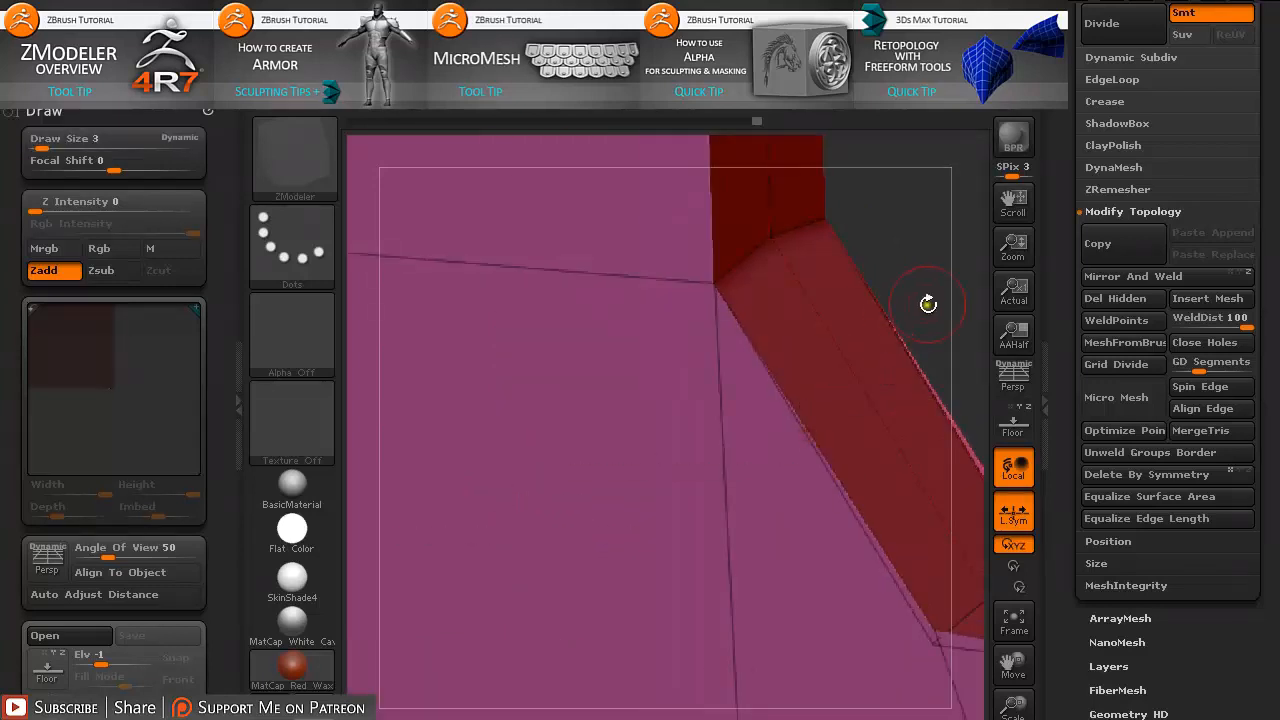
{"action": "left_click_drag", "start_coordinate": [960, 320], "coordinate": [520, 280]}
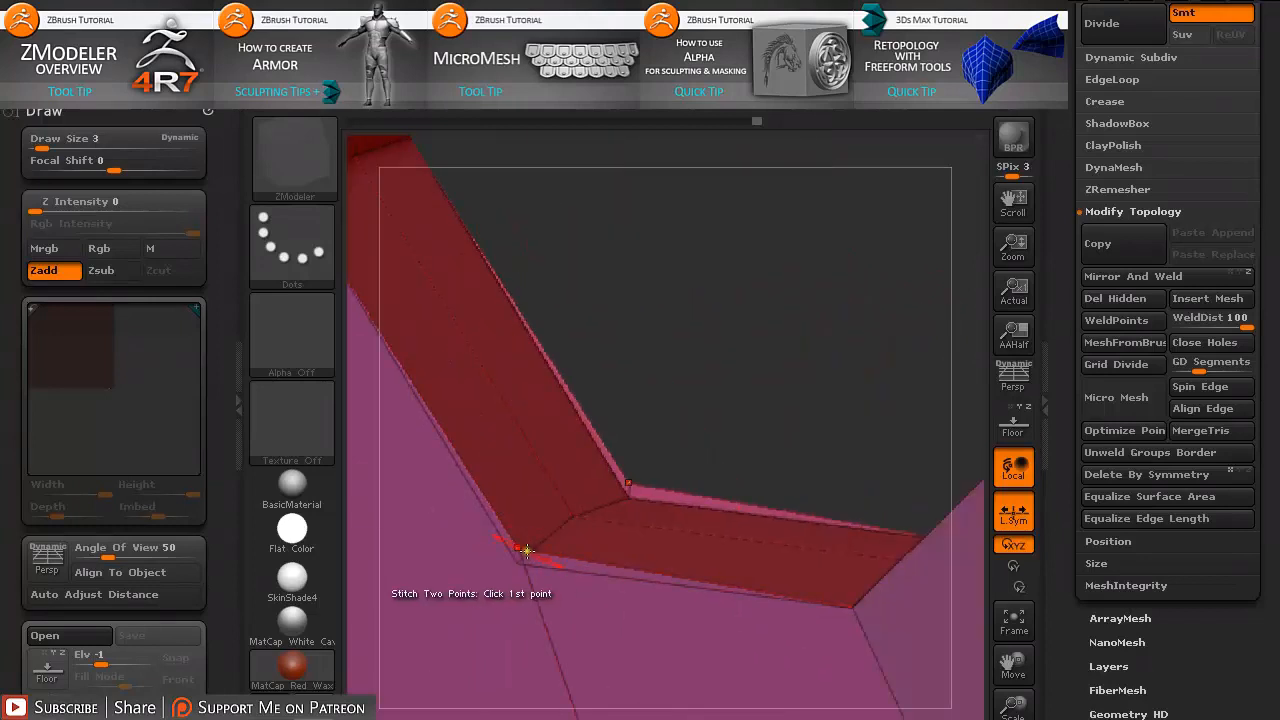
{"action": "key", "text": "space"}
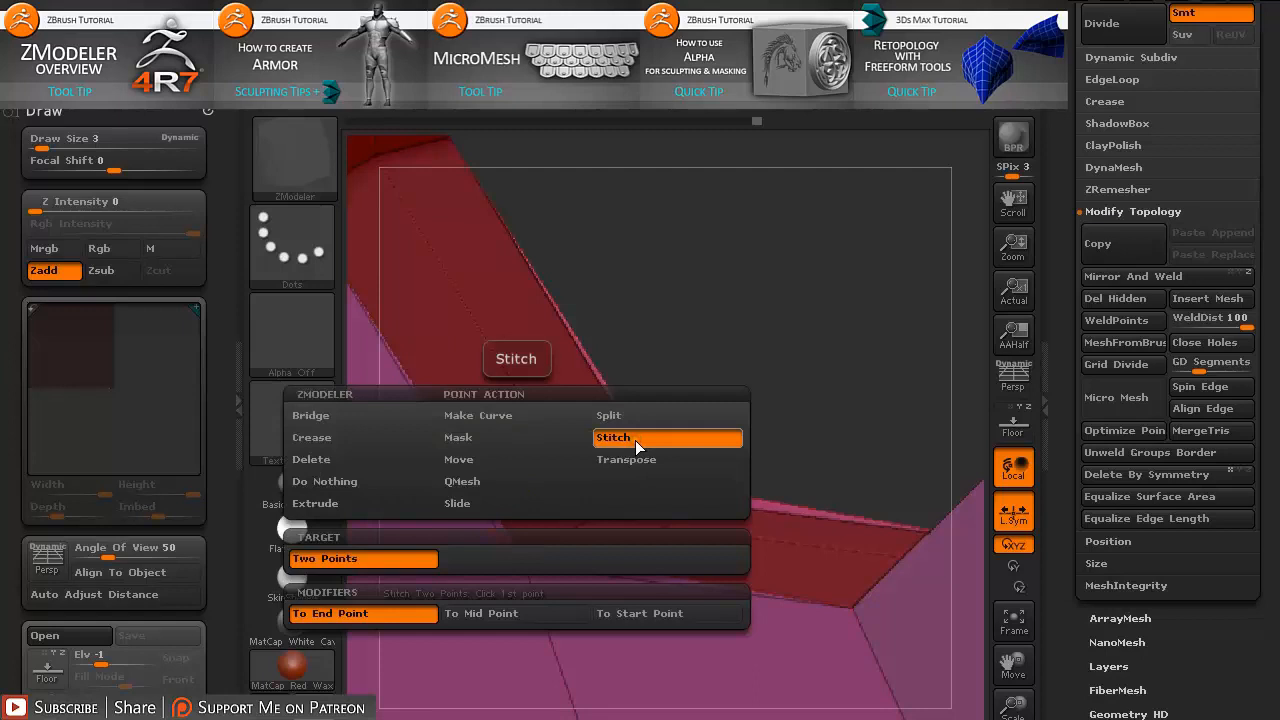
{"action": "left_click", "coordinate": [373, 614]}
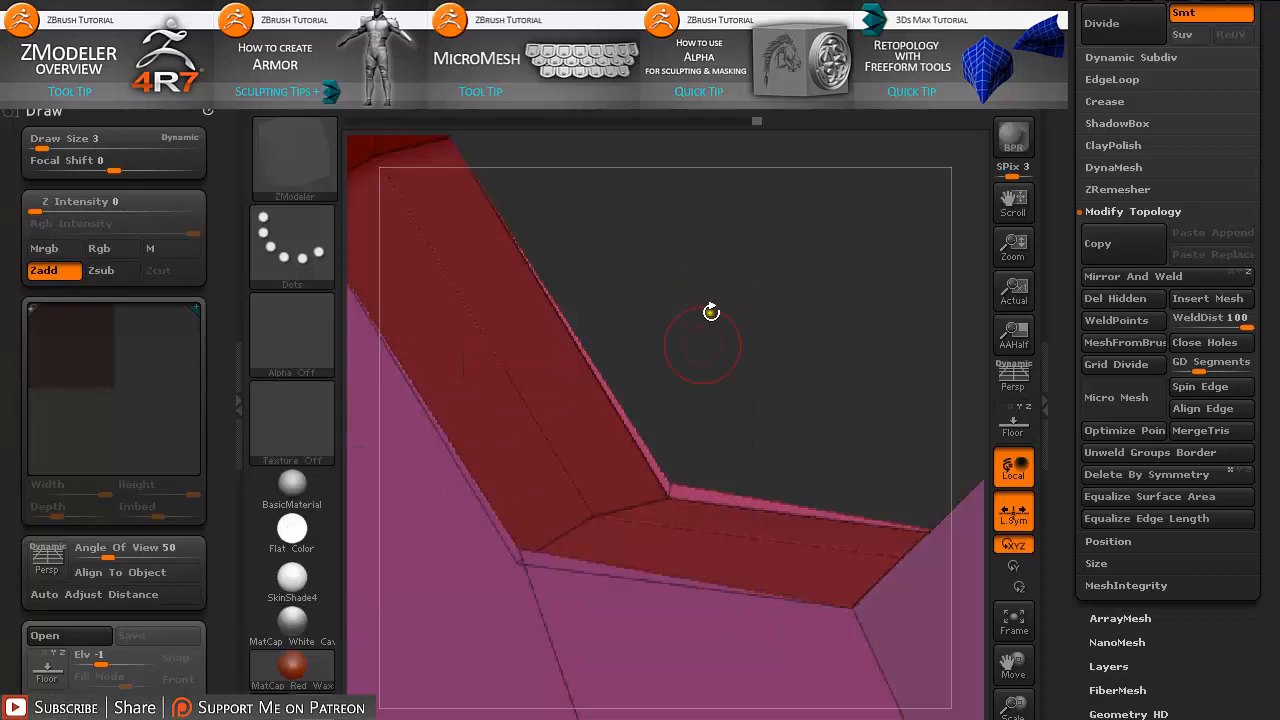
{"action": "left_click", "coordinate": [669, 488]}
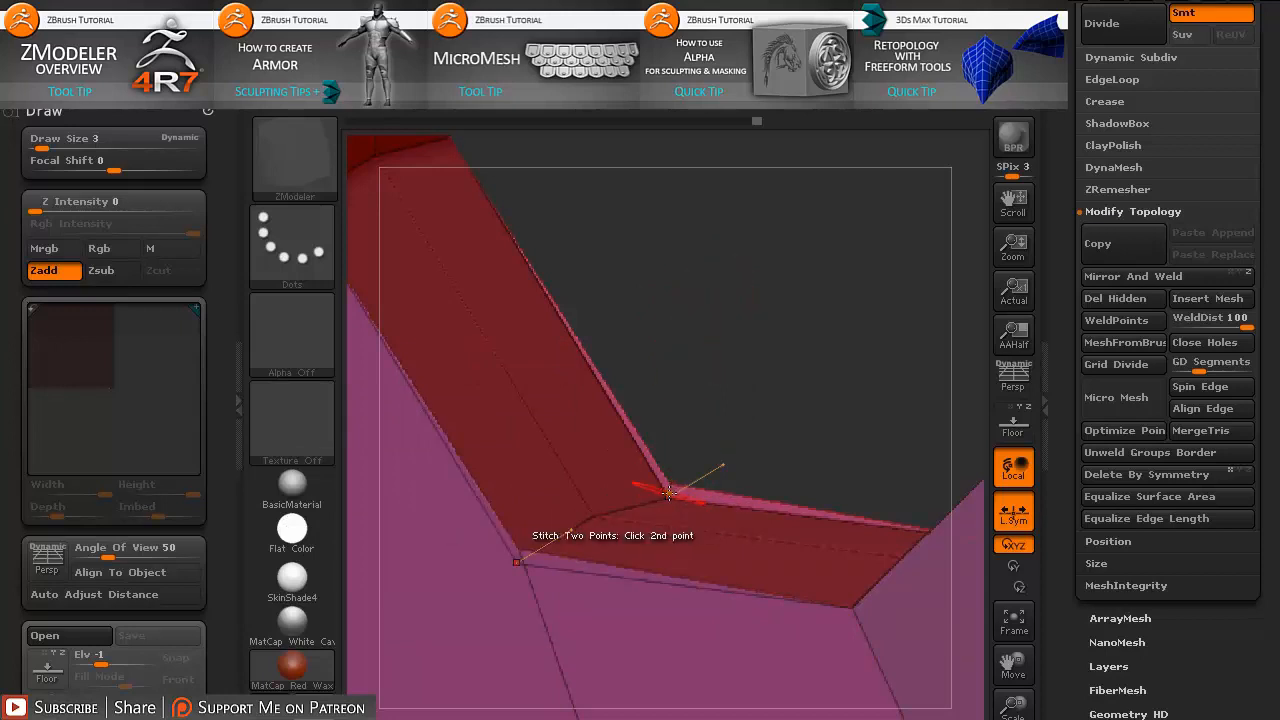
{"action": "left_click", "coordinate": [668, 490]}
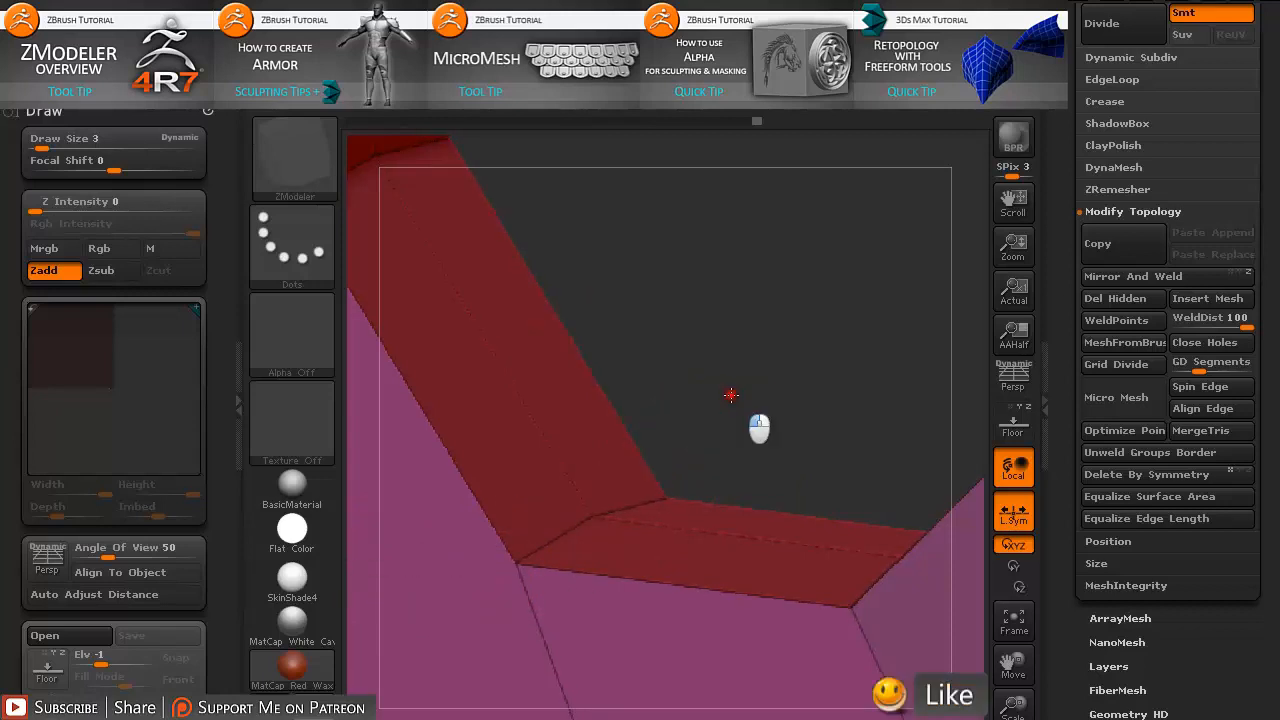
- Mark the purple band of faces along the stock's lower edge as a temporary polygroup
{"action": "left_click_drag", "start_coordinate": [731, 395], "coordinate": [760, 330]}
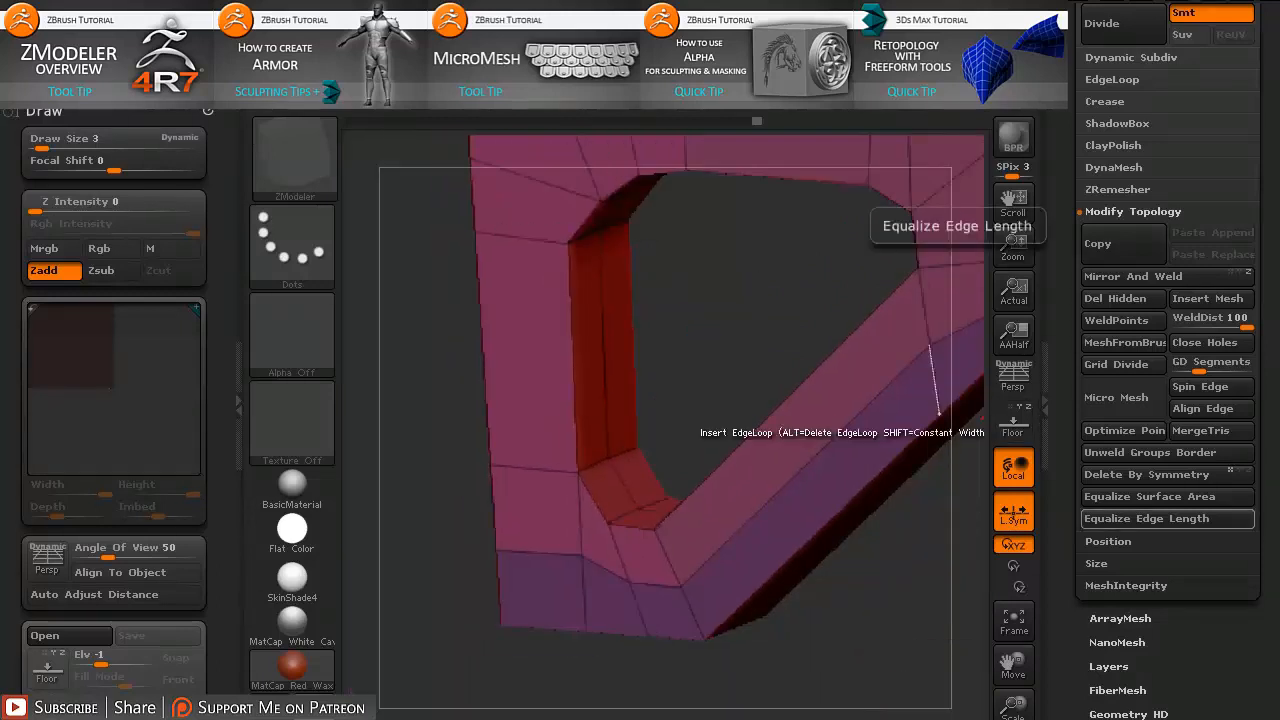
{"action": "left_click_drag", "start_coordinate": [982, 418], "coordinate": [980, 533]}
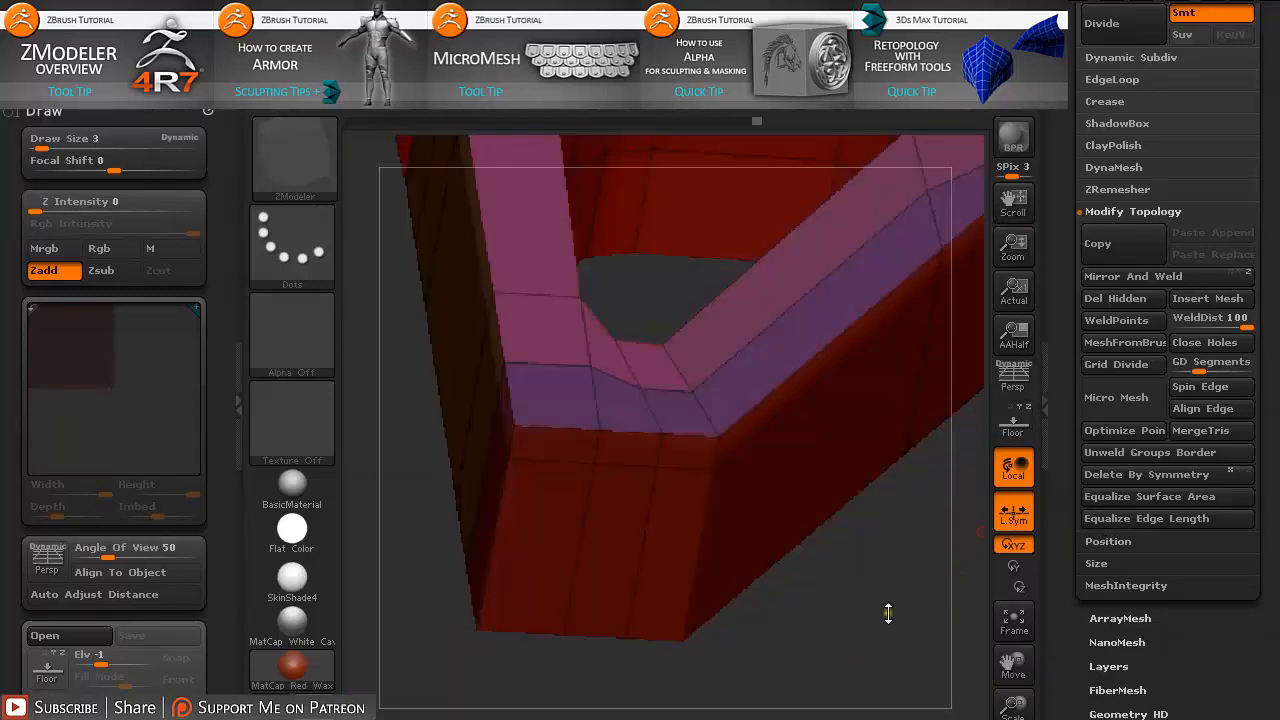
{"action": "left_click_drag", "start_coordinate": [888, 613], "coordinate": [825, 595]}
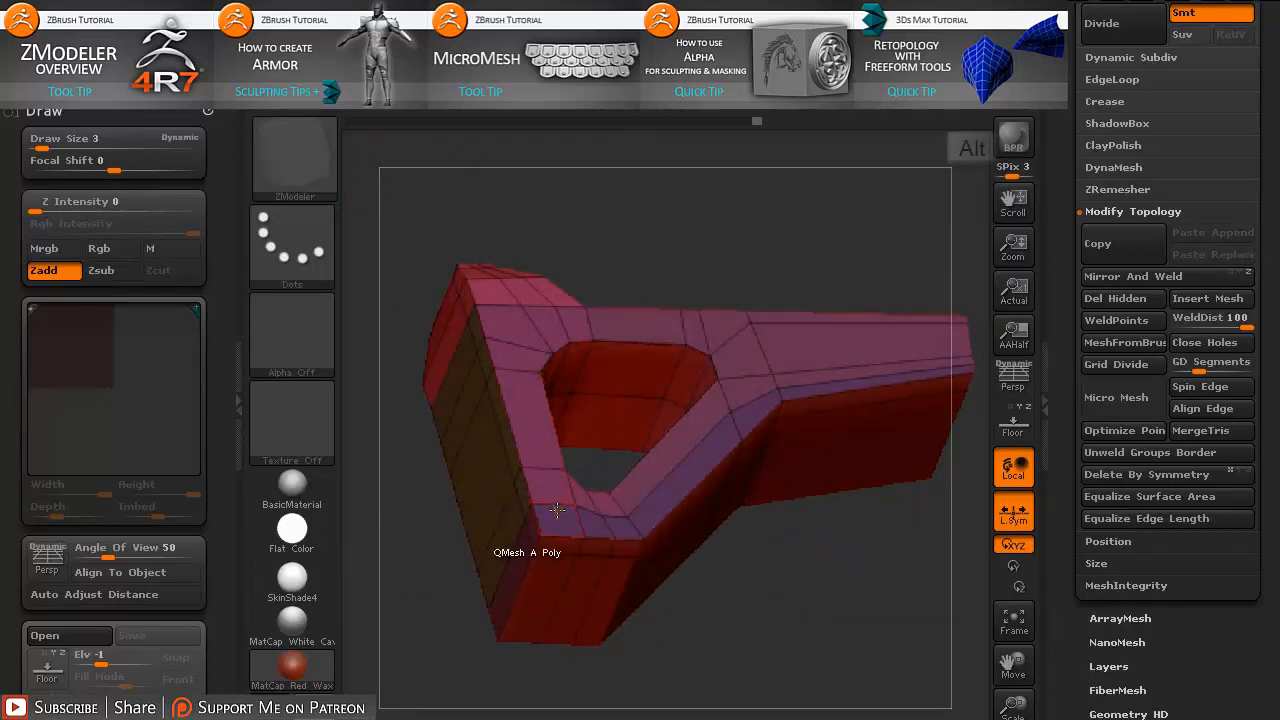
{"action": "mouse_move", "coordinate": [557, 510]}
{"action": "left_mouse_down", "text": "alt"}
{"action": "mouse_move", "coordinate": [540, 516]}
{"action": "mouse_move", "coordinate": [681, 483]}
{"action": "mouse_move", "coordinate": [807, 389]}
{"action": "left_mouse_up", "text": "alt"}
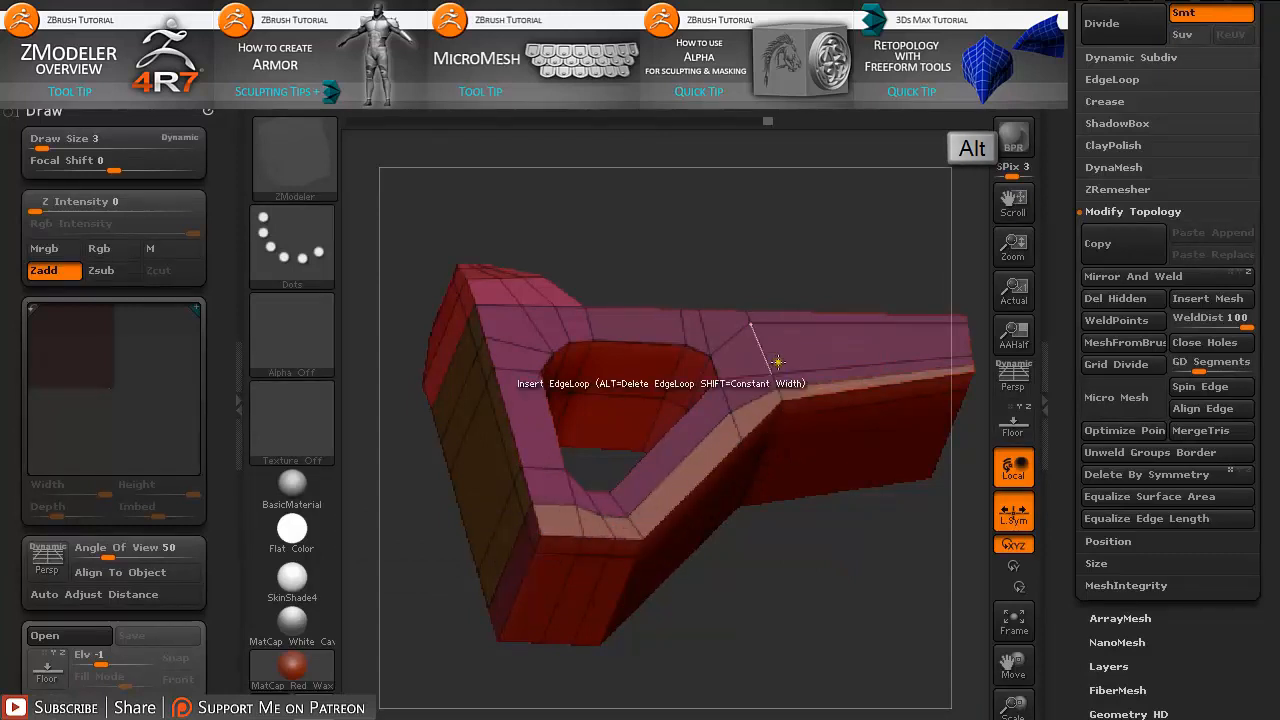
{"action": "left_click_drag", "start_coordinate": [737, 591], "coordinate": [751, 614]}
- Push the marked lower band inward with QMesh to form a recessed step along the stock's side
{"action": "key", "text": "space"}
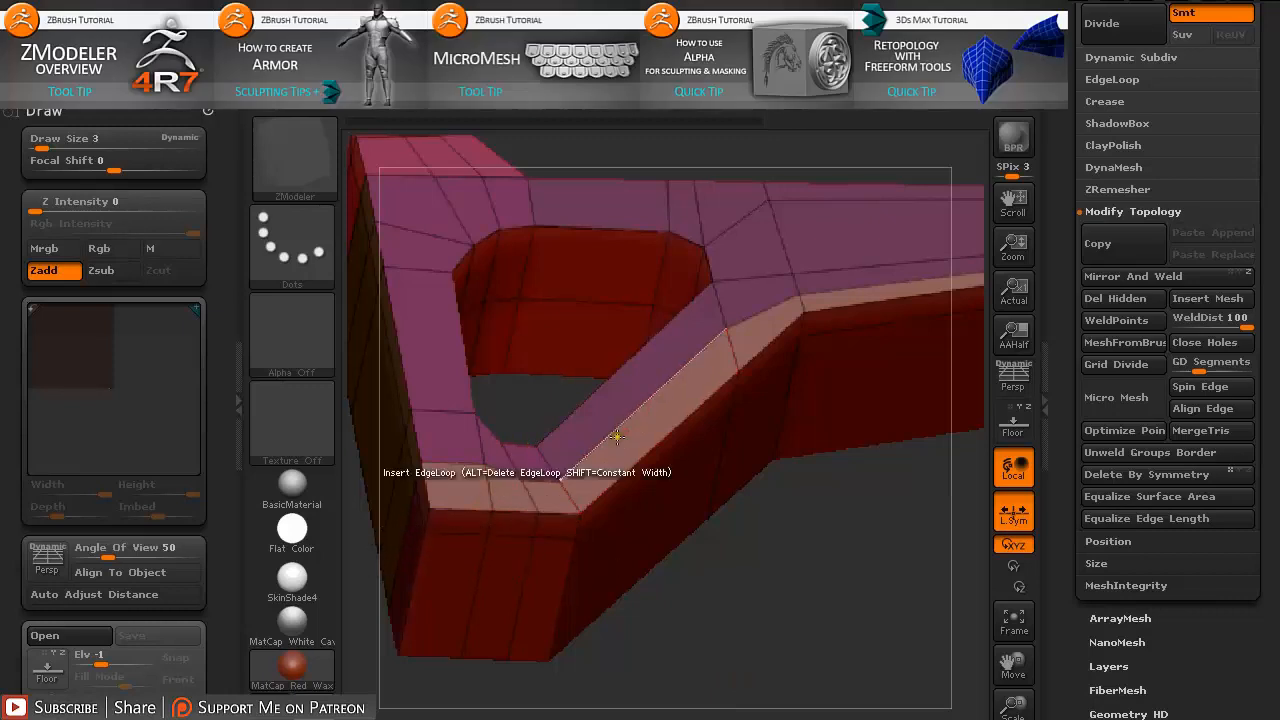
{"action": "mouse_move", "coordinate": [789, 584]}
{"action": "left_mouse_down"}
{"action": "mouse_move", "coordinate": [811, 600]}
{"action": "mouse_move", "coordinate": [784, 558]}
{"action": "mouse_move", "coordinate": [811, 580]}
{"action": "mouse_move", "coordinate": [805, 591]}
{"action": "left_mouse_up"}
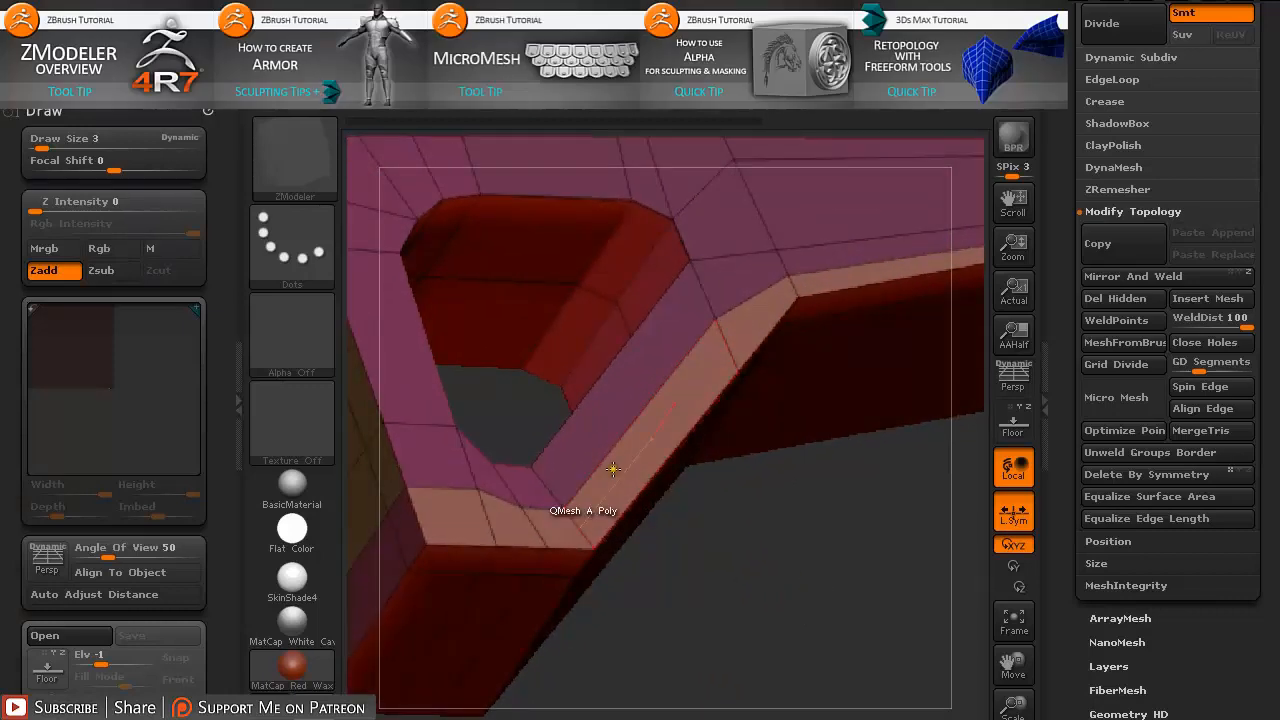
{"action": "left_click", "coordinate": [621, 471]}
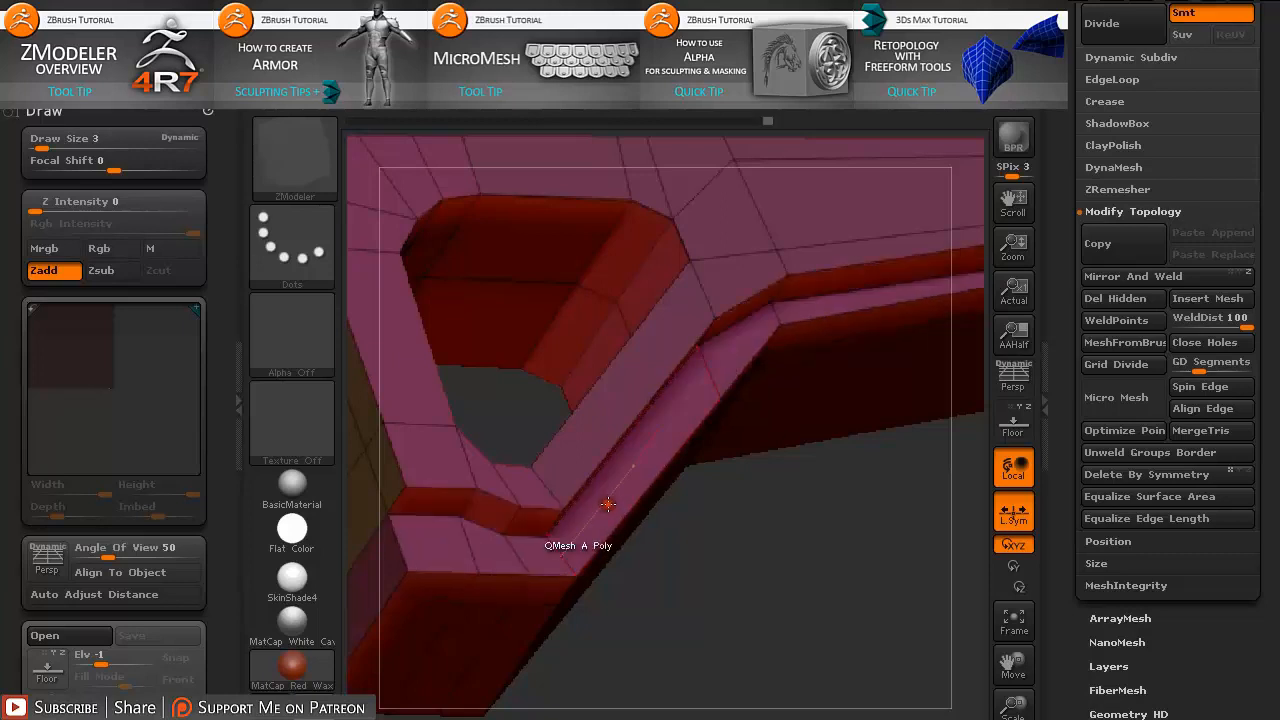
{"action": "right_click_drag", "start_coordinate": [818, 646], "coordinate": [737, 525], "text": "ctrl"}
{"action": "mouse_move", "coordinate": [781, 562]}
{"action": "left_mouse_down"}
{"action": "mouse_move", "coordinate": [751, 543]}
{"action": "mouse_move", "coordinate": [769, 571]}
{"action": "left_mouse_up"}
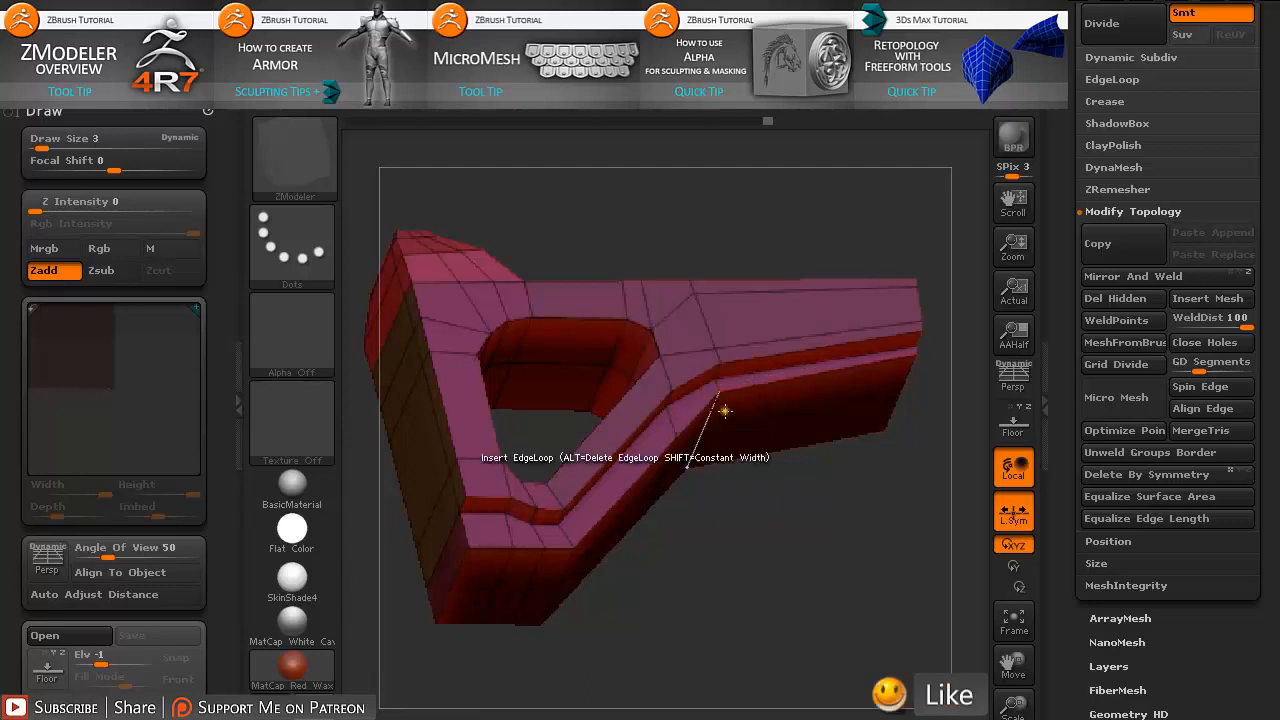
{"action": "key", "text": "space"}
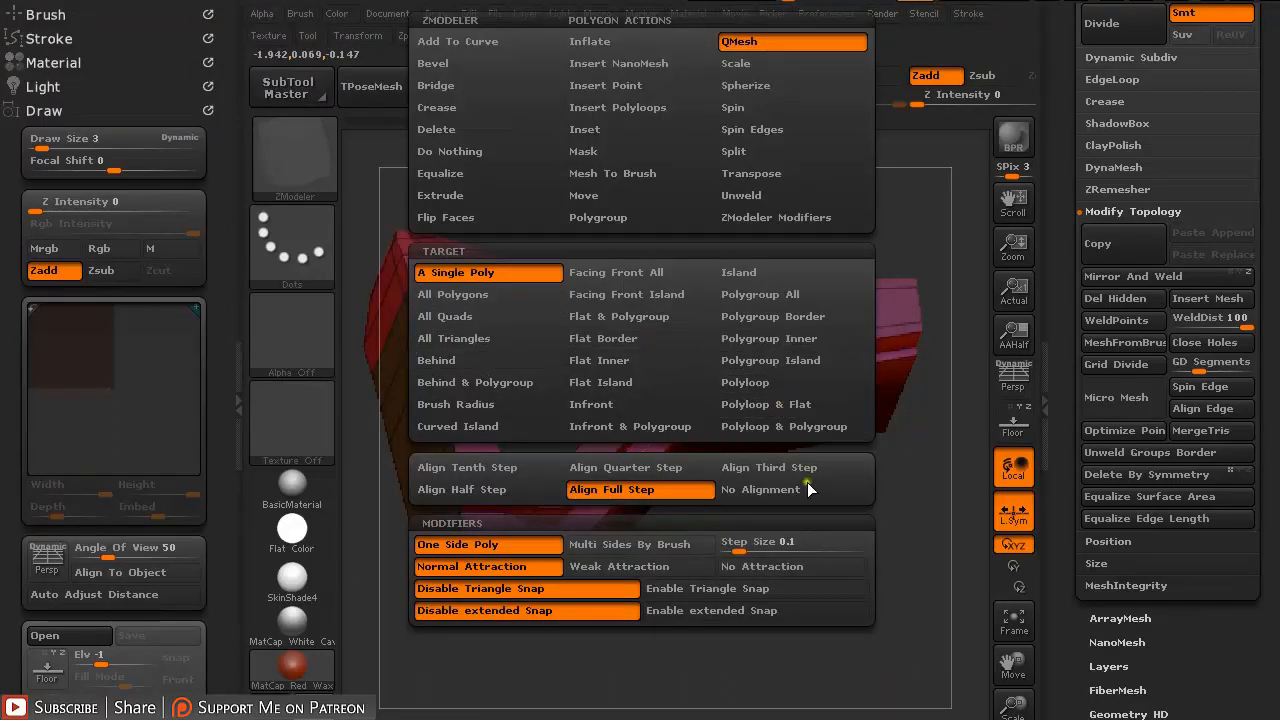
{"action": "left_click", "coordinate": [909, 501]}
{"action": "left_click_drag", "start_coordinate": [909, 501], "coordinate": [822, 500]}
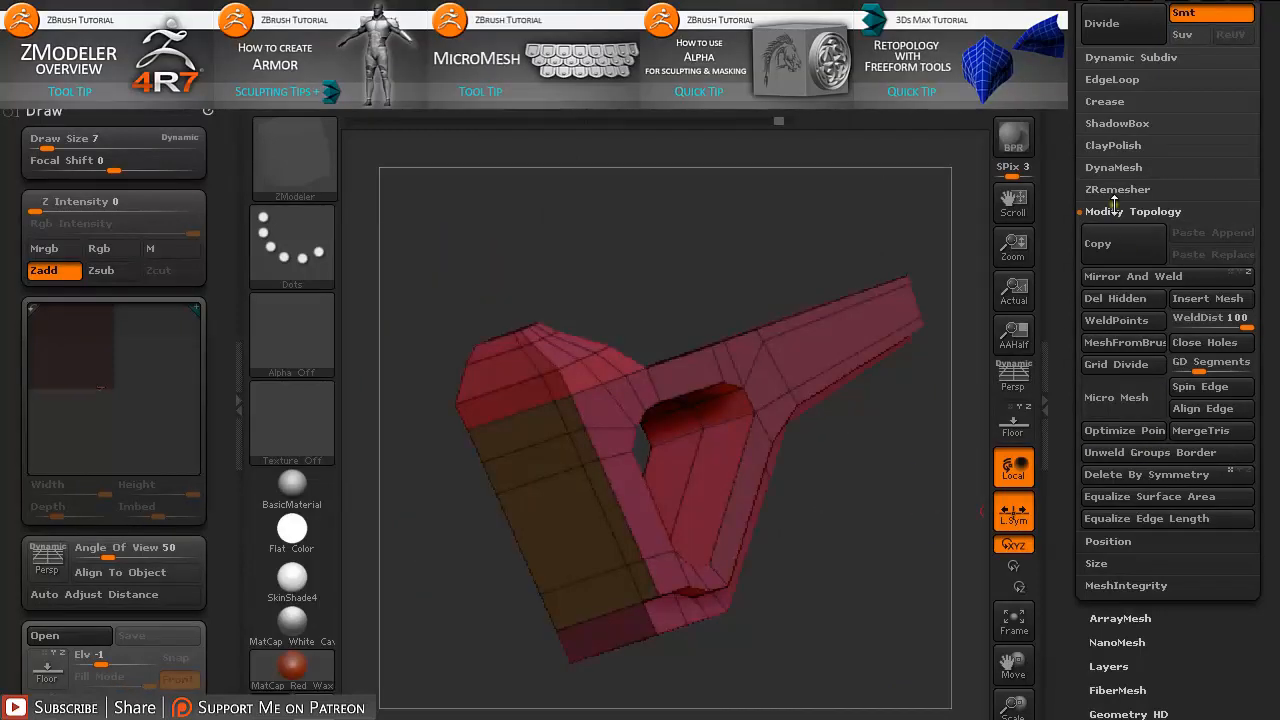
- Turn on Dynamic Subdiv and inspect the smoothed stock around the triangular opening from both sides
{"action": "left_click", "coordinate": [1130, 57]}
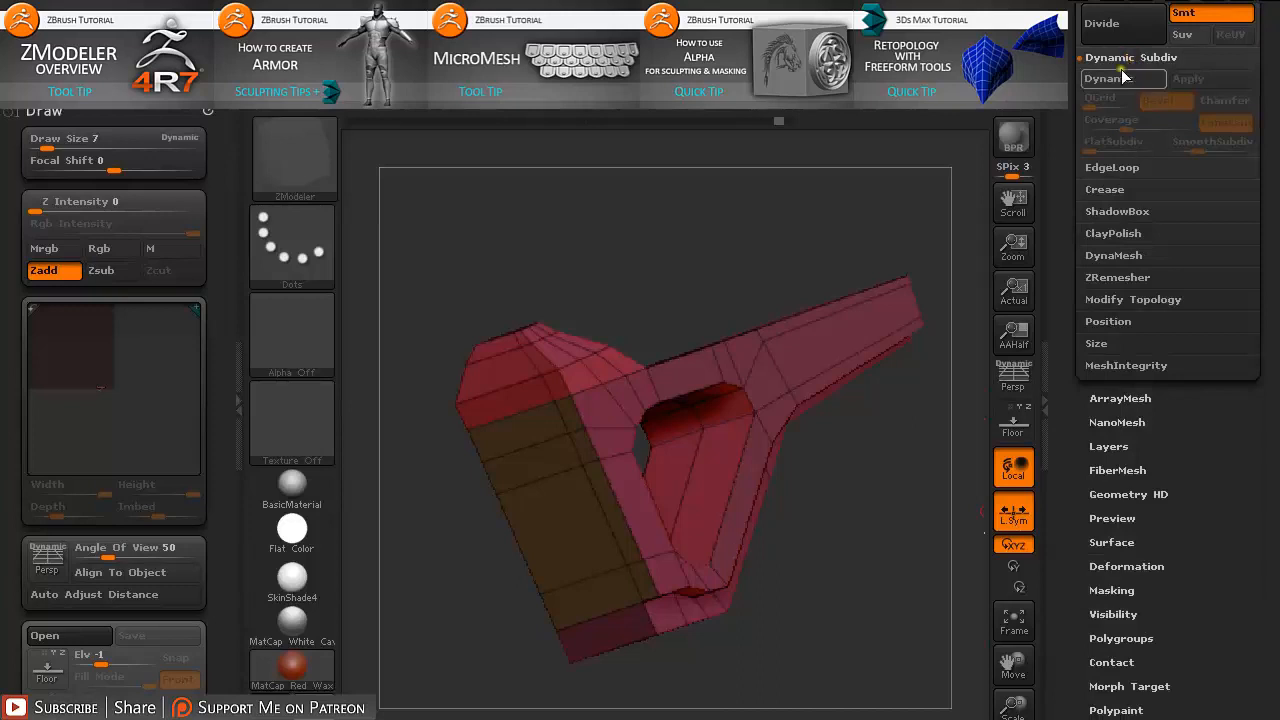
{"action": "left_click", "coordinate": [1110, 82]}
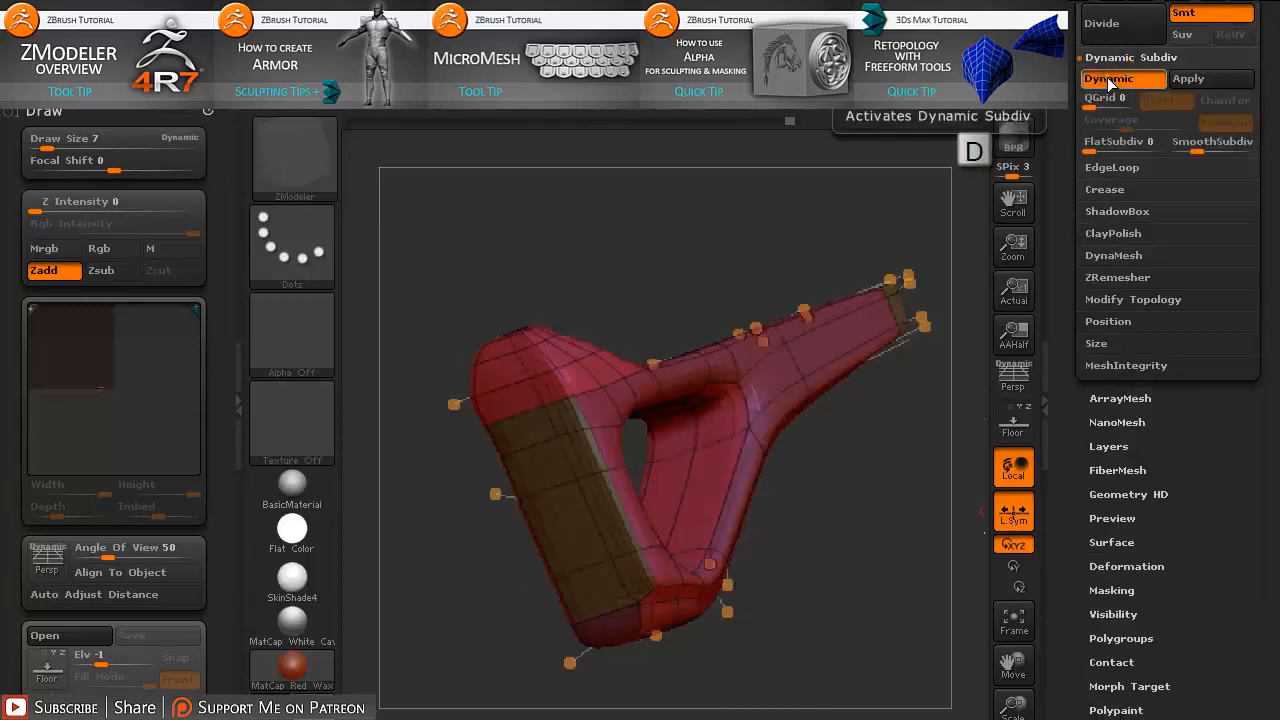
{"action": "left_click_drag", "start_coordinate": [829, 517], "coordinate": [969, 467]}
{"action": "left_click_drag", "start_coordinate": [857, 436], "coordinate": [910, 529], "text": "alt"}
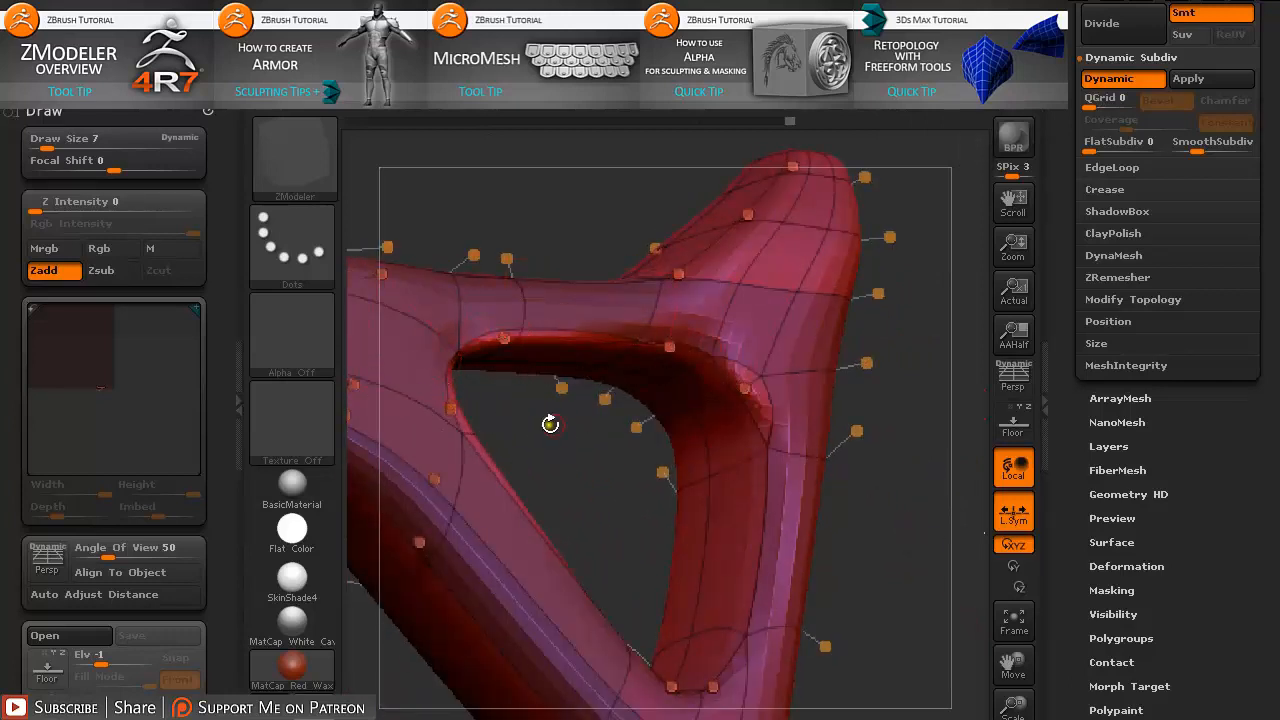
{"action": "left_click_drag", "start_coordinate": [880, 515], "coordinate": [754, 514]}
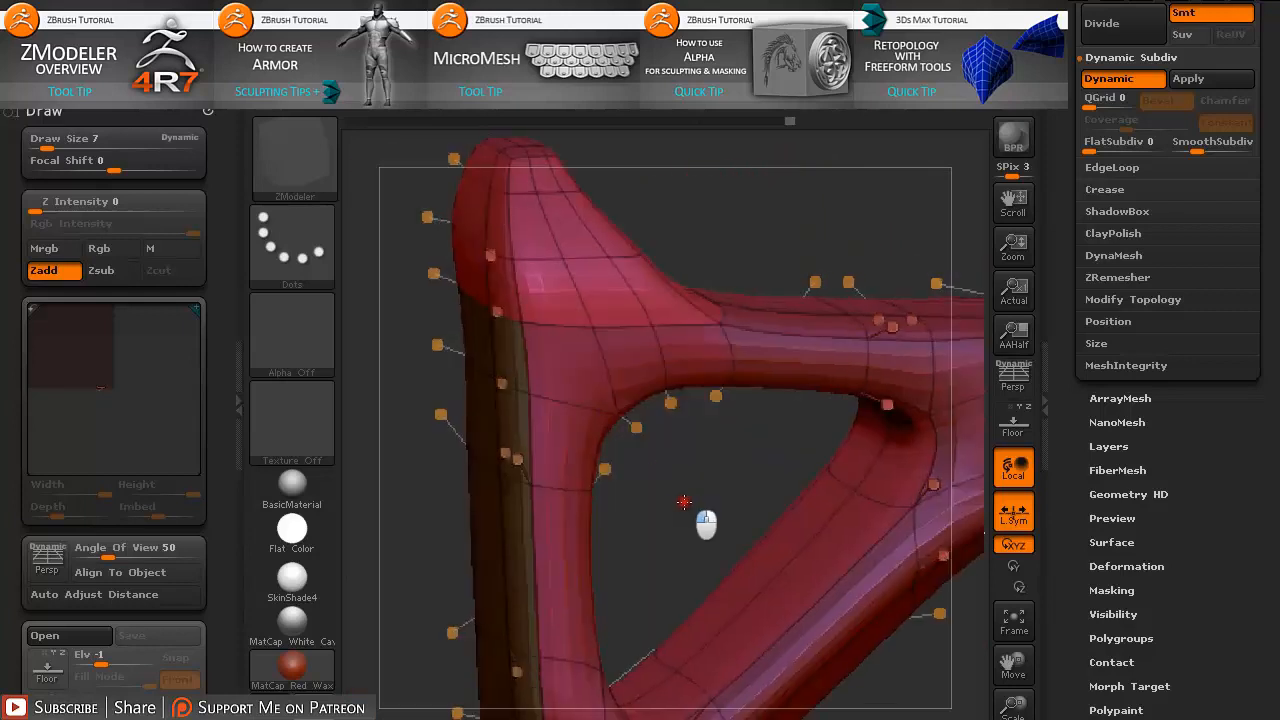
{"action": "left_click_drag", "start_coordinate": [632, 527], "coordinate": [860, 530]}
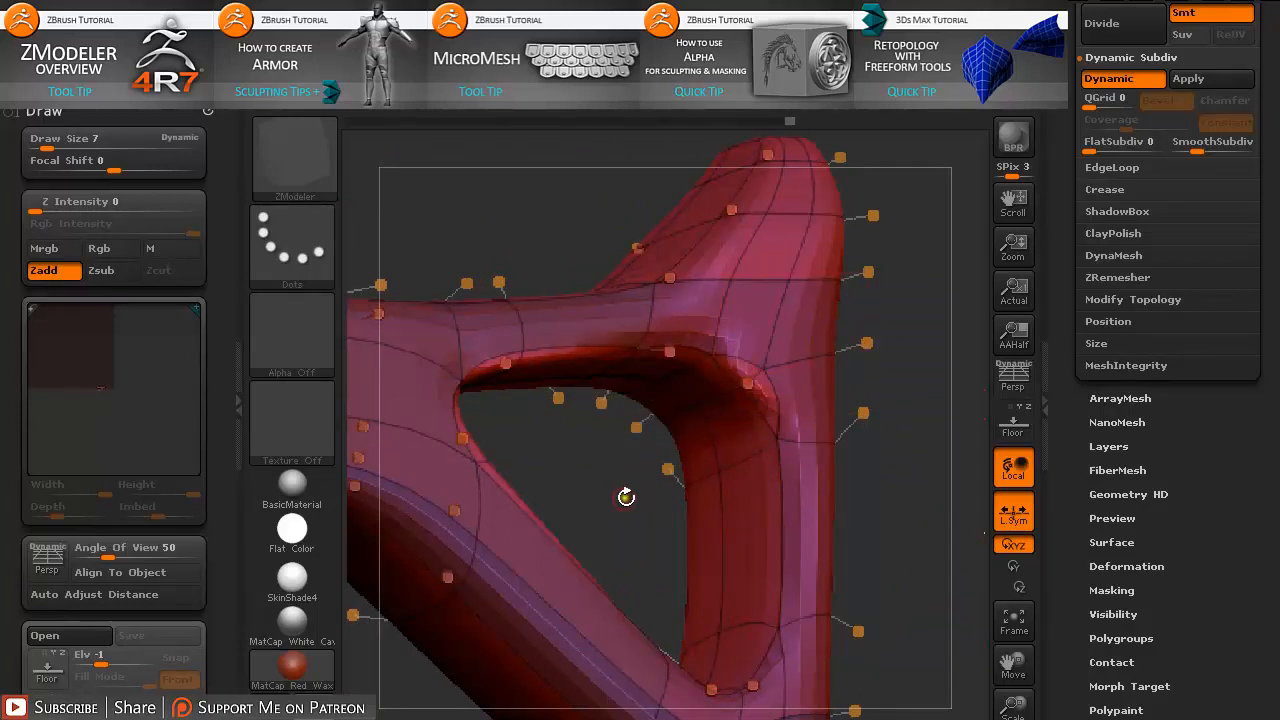
{"action": "left_click_drag", "start_coordinate": [626, 497], "coordinate": [669, 462]}
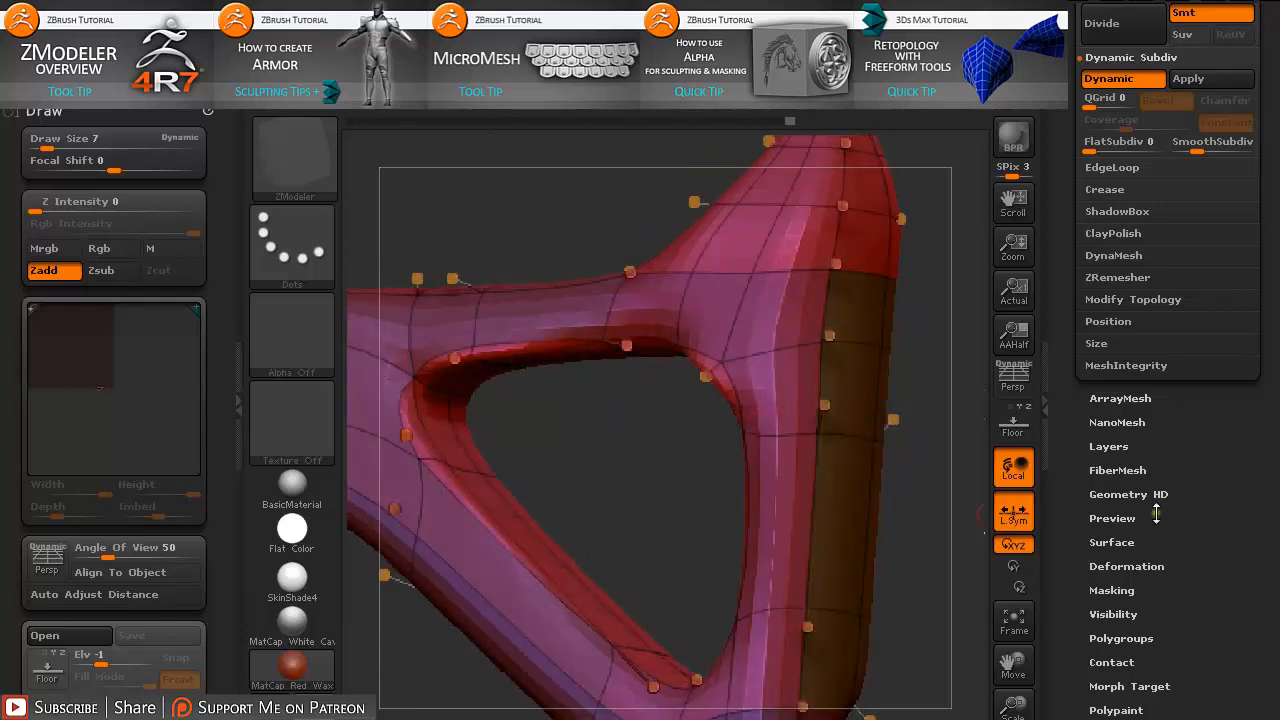
- Turn off Dynamic Subdiv and try the Stitch, Two Points, To End Point action on a point at the opening's upper corner
{"action": "key", "text": "shift+d"}
{"action": "left_click_drag", "start_coordinate": [613, 428], "coordinate": [677, 597], "text": "alt"}
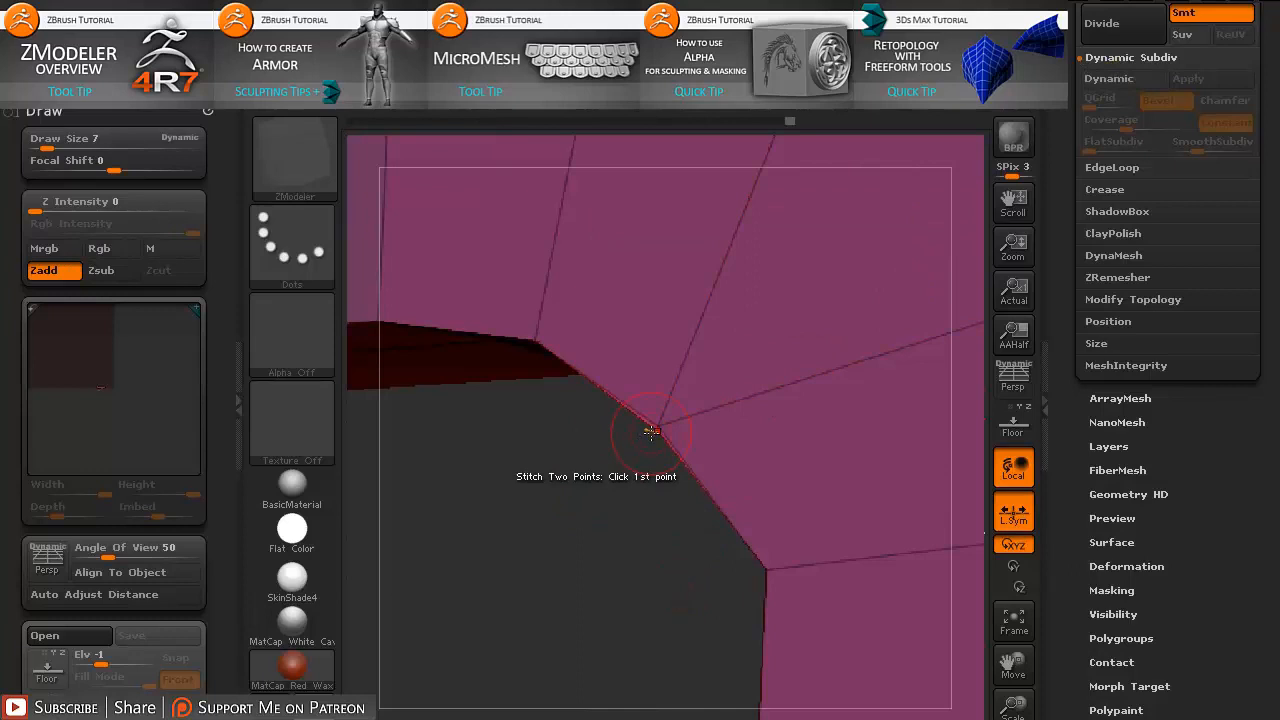
{"action": "key", "text": "space"}
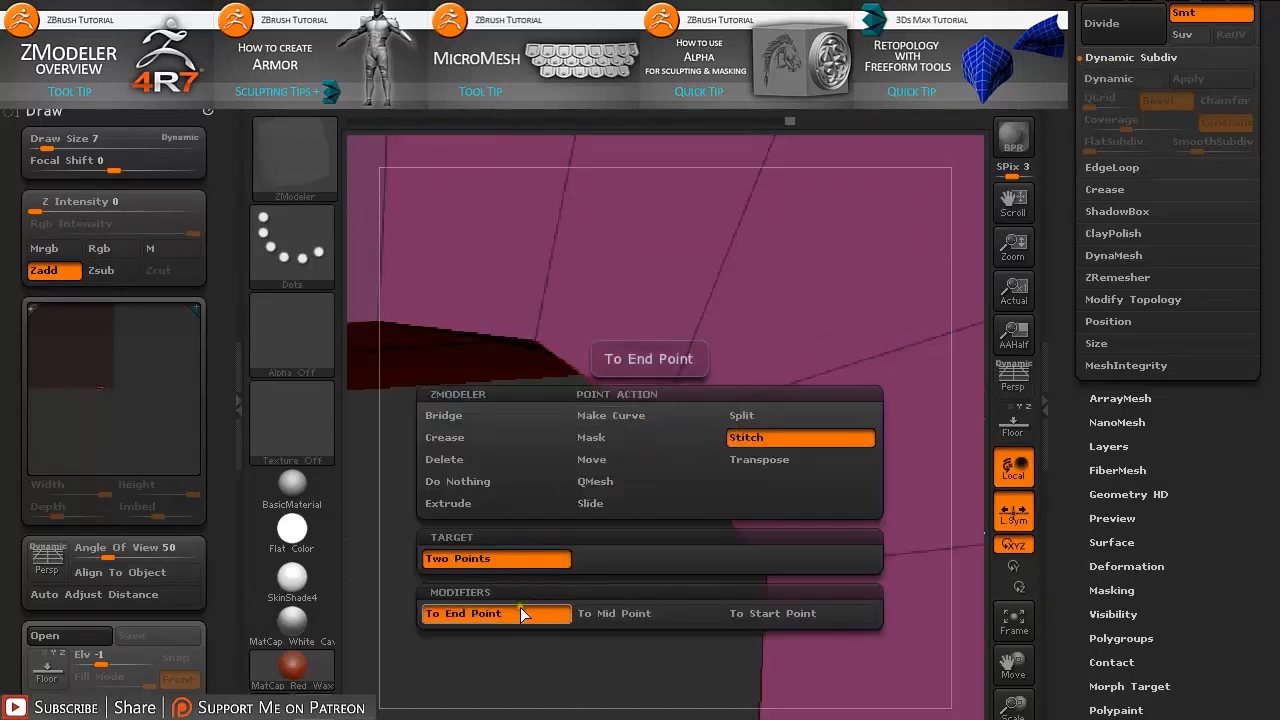
{"action": "left_click", "coordinate": [443, 612]}
{"action": "left_click", "coordinate": [655, 436]}
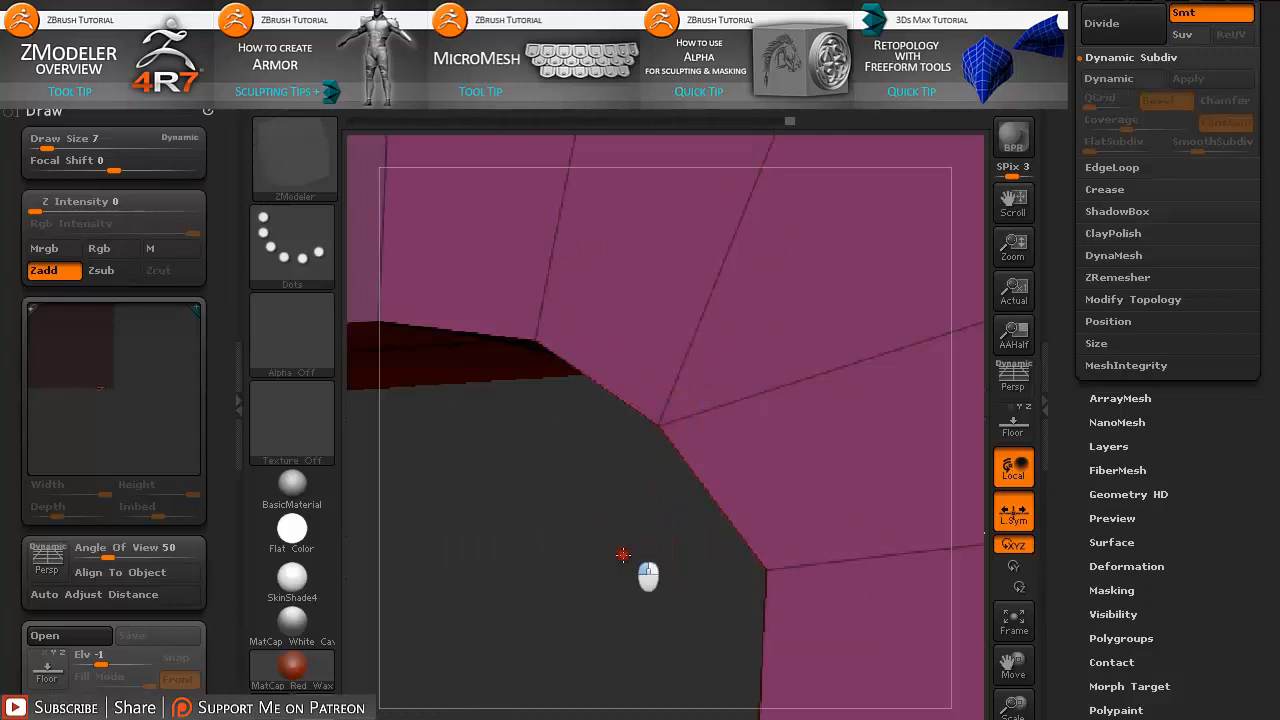
- Turn Dynamic Subdiv back on to check the smoothed upper corner of the opening
{"action": "left_click_drag", "start_coordinate": [623, 555], "coordinate": [598, 490]}
{"action": "key", "text": "d"}
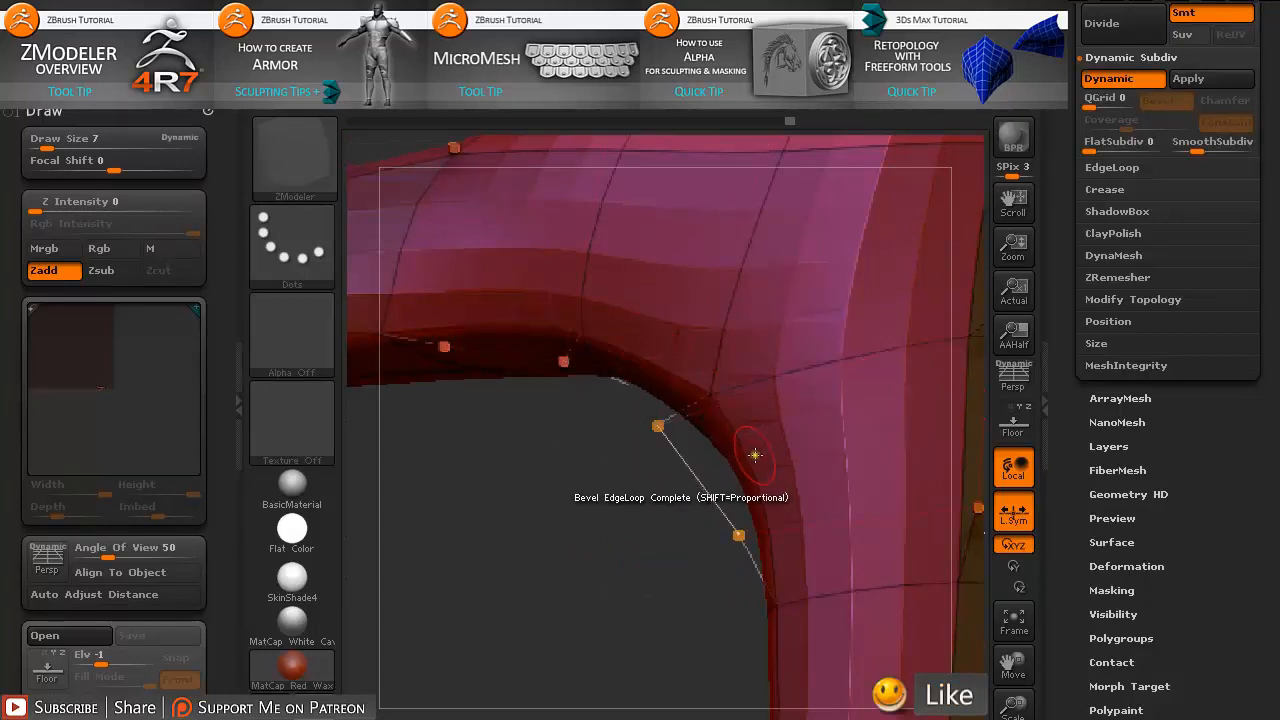
{"action": "left_click_drag", "start_coordinate": [587, 535], "coordinate": [503, 493]}
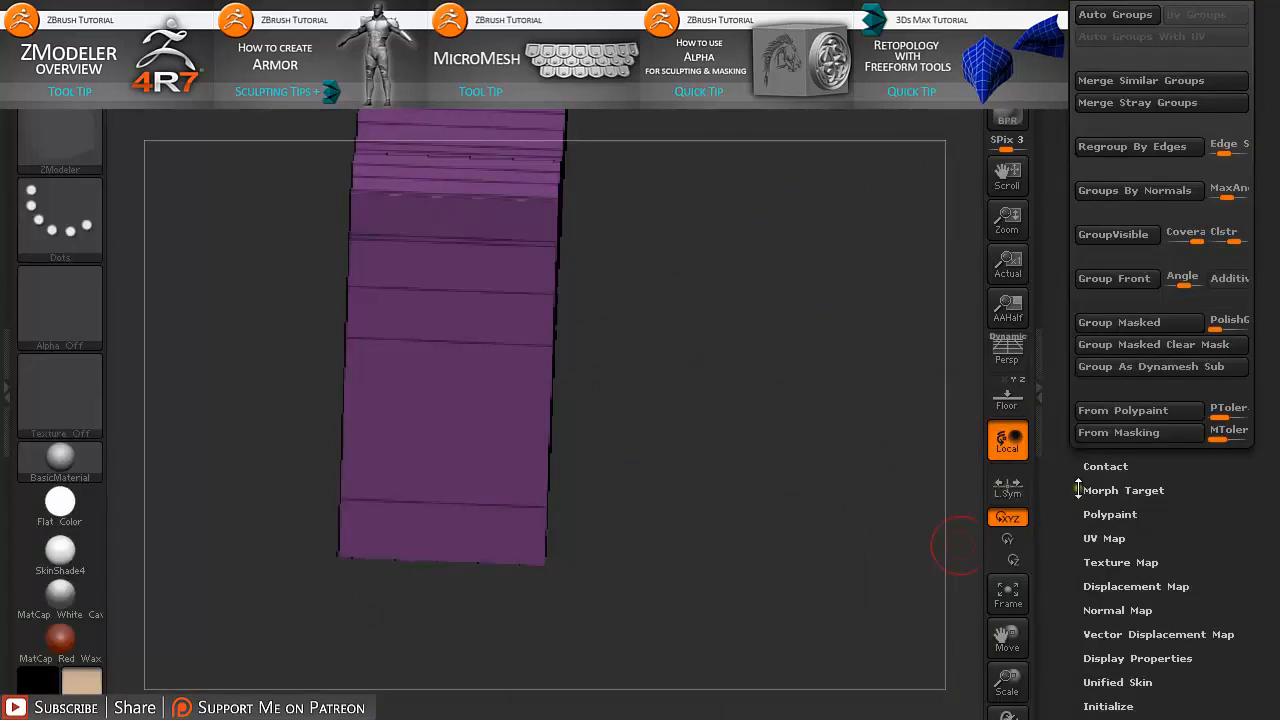
- Set the edge action to Insert, Multiple EdgeLoops with Specified Resolution on the stock's rear end
{"action": "left_click_drag", "start_coordinate": [665, 356], "coordinate": [826, 420]}
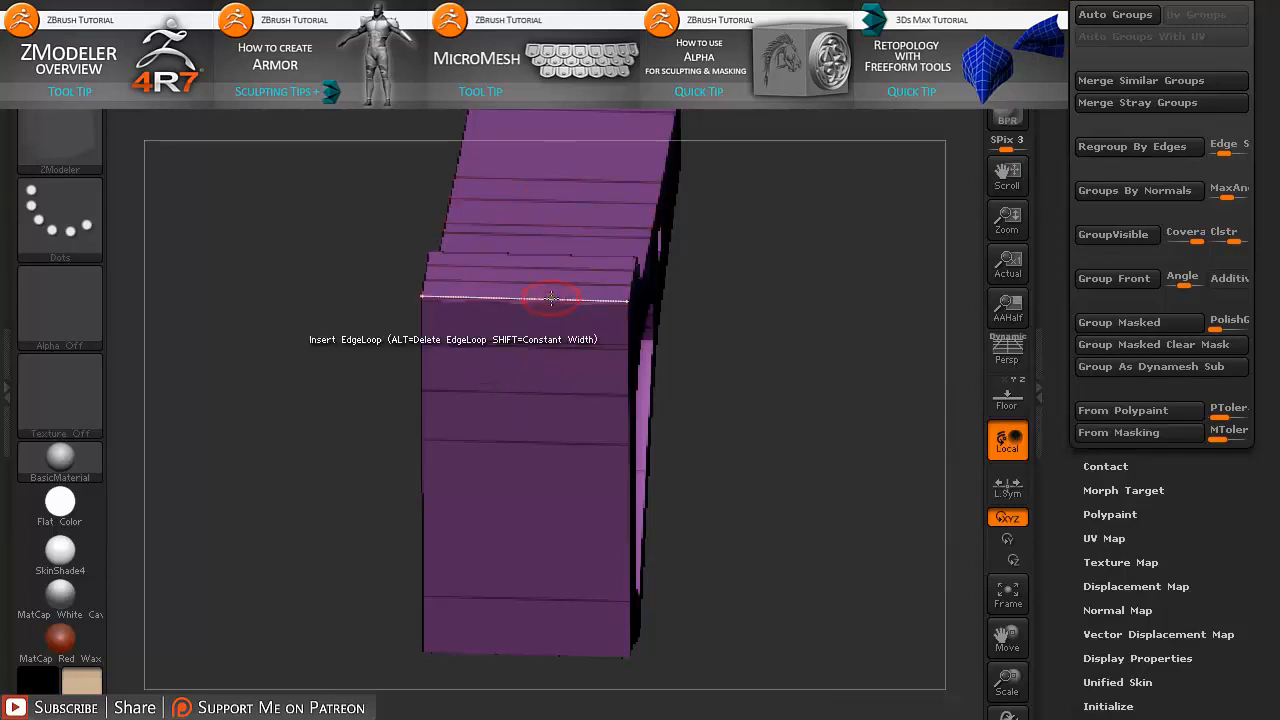
{"action": "key", "text": "space"}
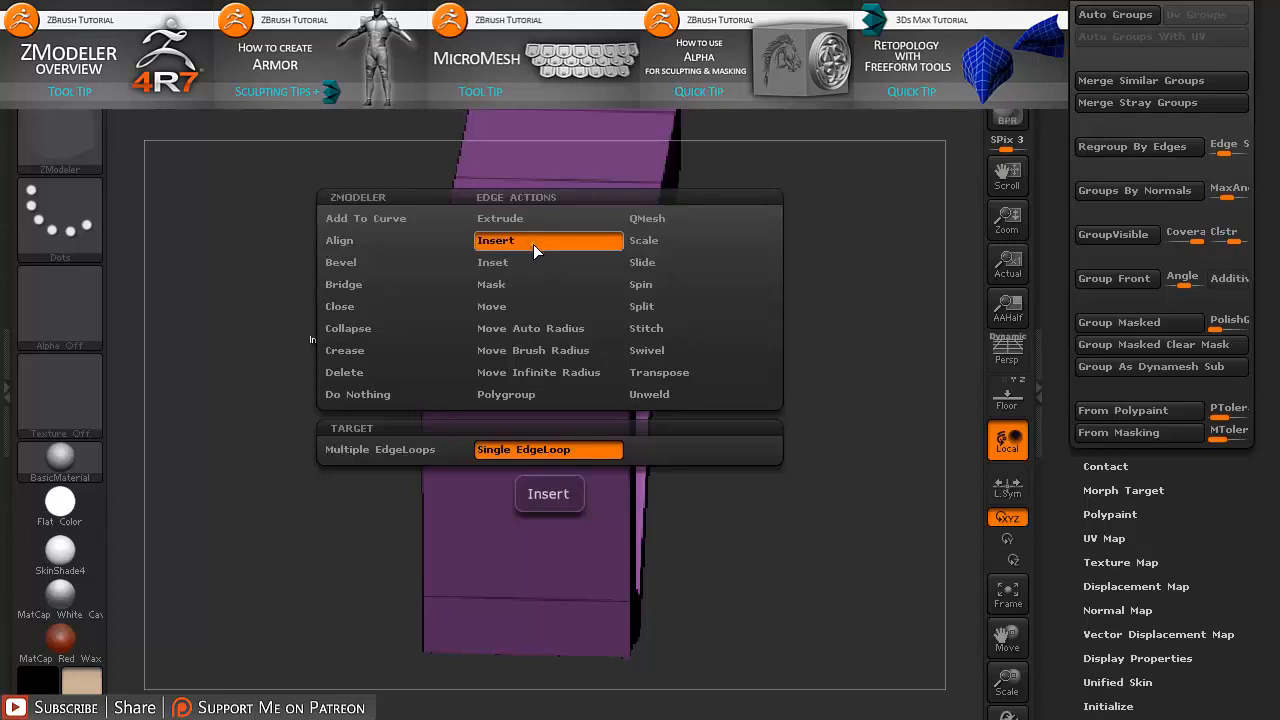
{"action": "left_click", "coordinate": [411, 452]}
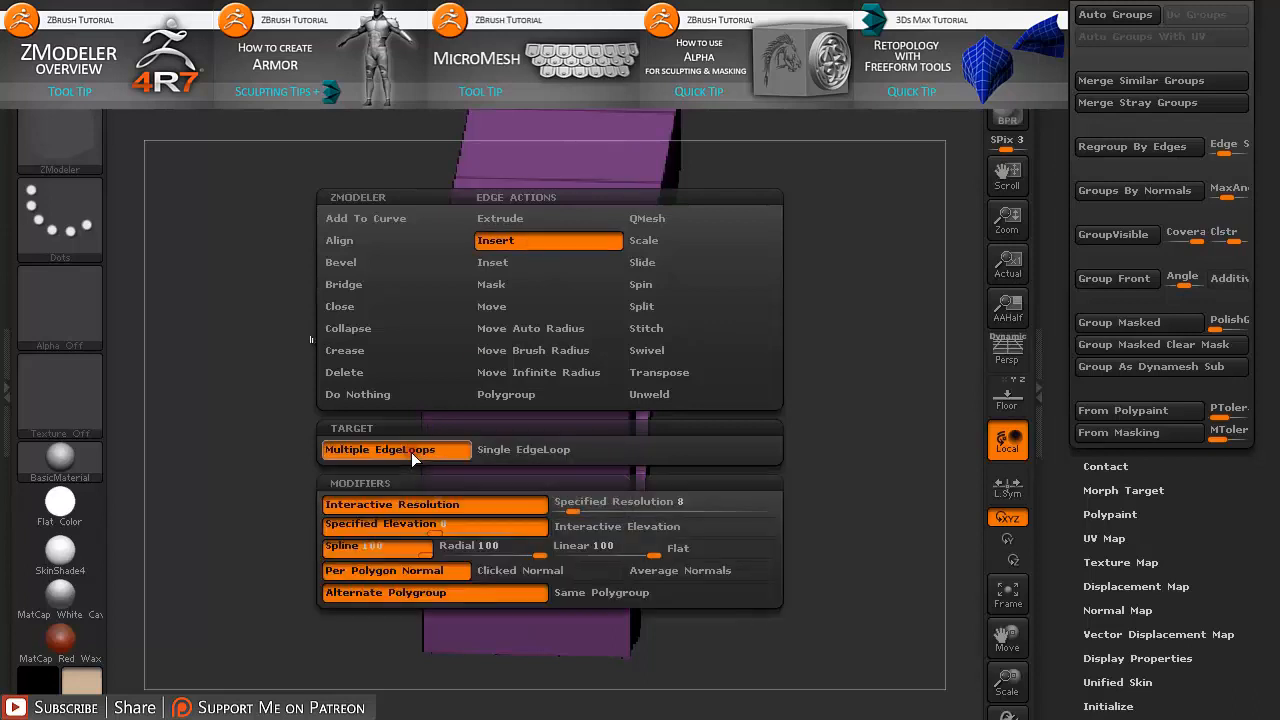
{"action": "left_click", "coordinate": [595, 508]}
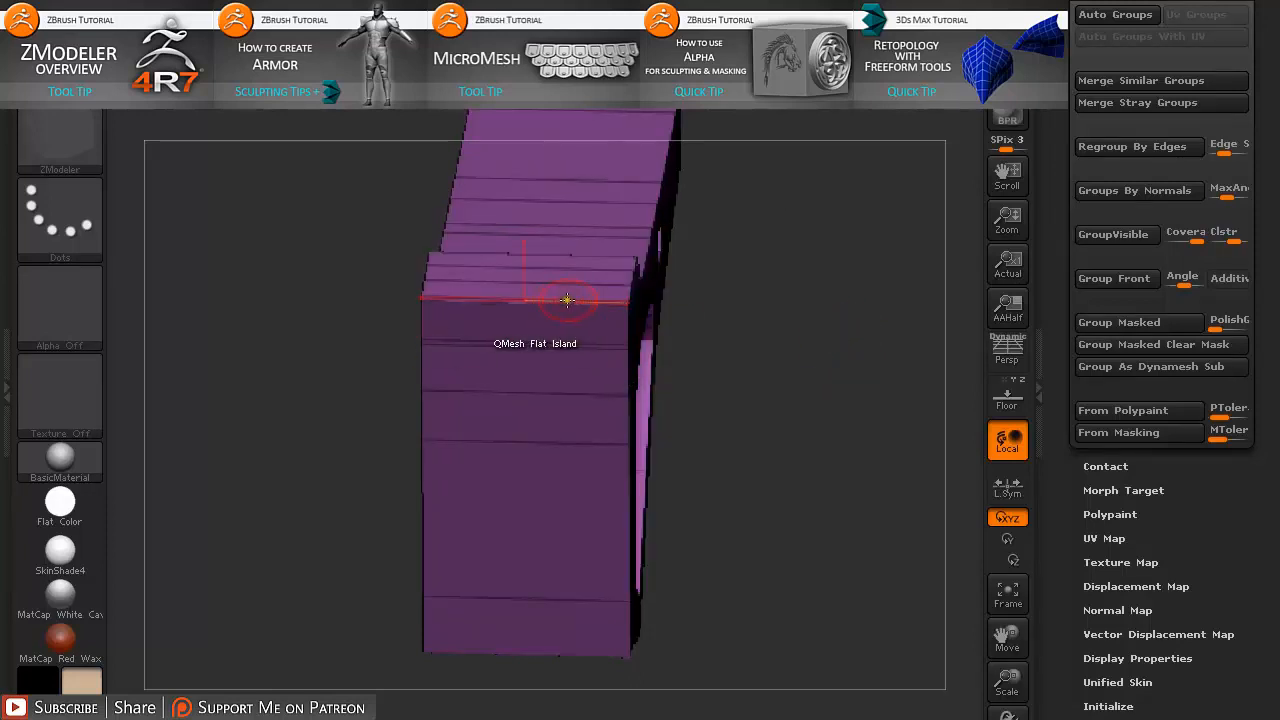
- Insert lengthwise edge loops that split the stock's width into four, and delete the center loop
{"action": "left_click", "coordinate": [576, 302]}
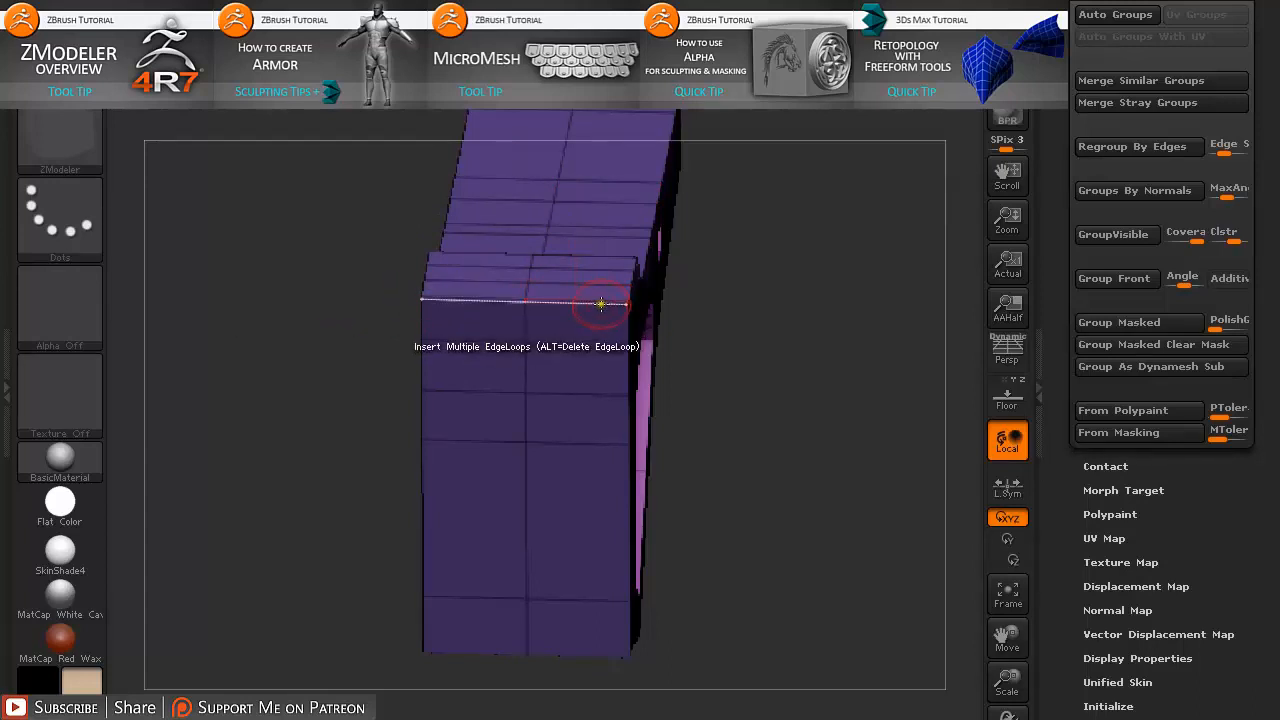
{"action": "left_click", "coordinate": [600, 303]}
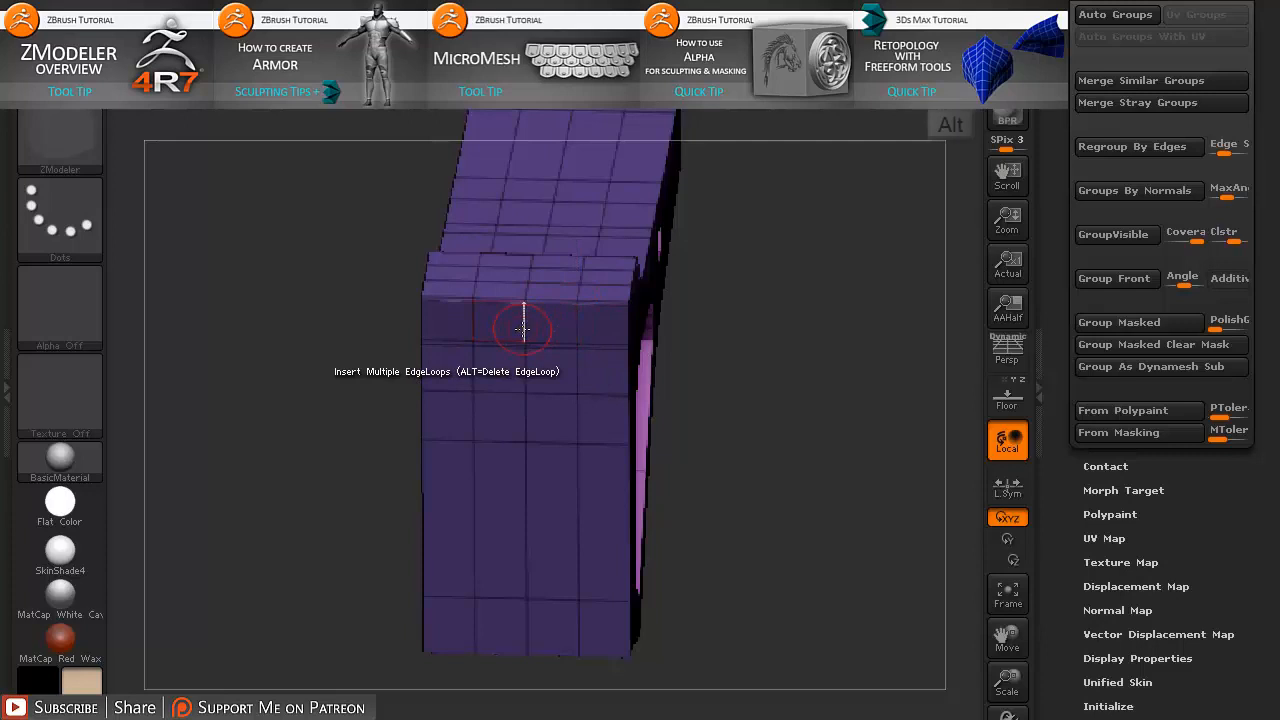
{"action": "left_click", "coordinate": [523, 329], "text": "alt"}
{"action": "left_click_drag", "start_coordinate": [688, 378], "coordinate": [770, 405]}
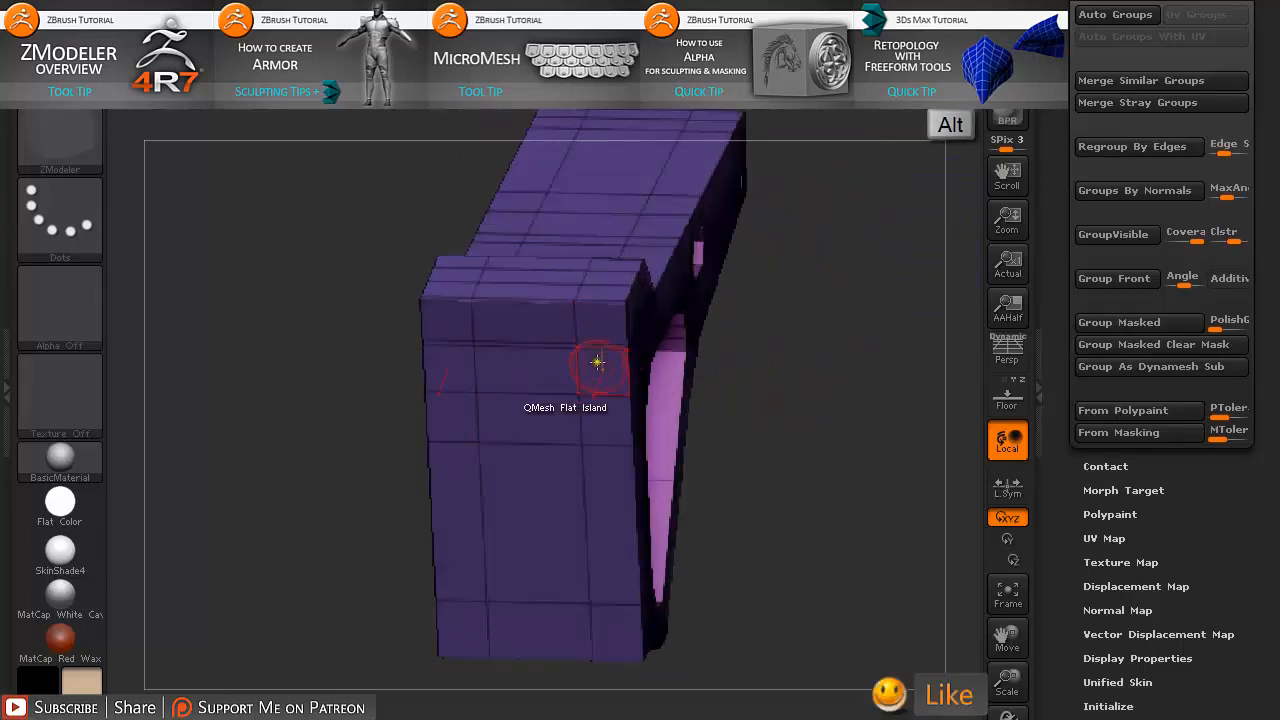
{"action": "mouse_move", "coordinate": [745, 348]}
{"action": "left_mouse_down"}
{"action": "mouse_move", "coordinate": [785, 345]}
{"action": "mouse_move", "coordinate": [705, 343]}
{"action": "left_mouse_up"}
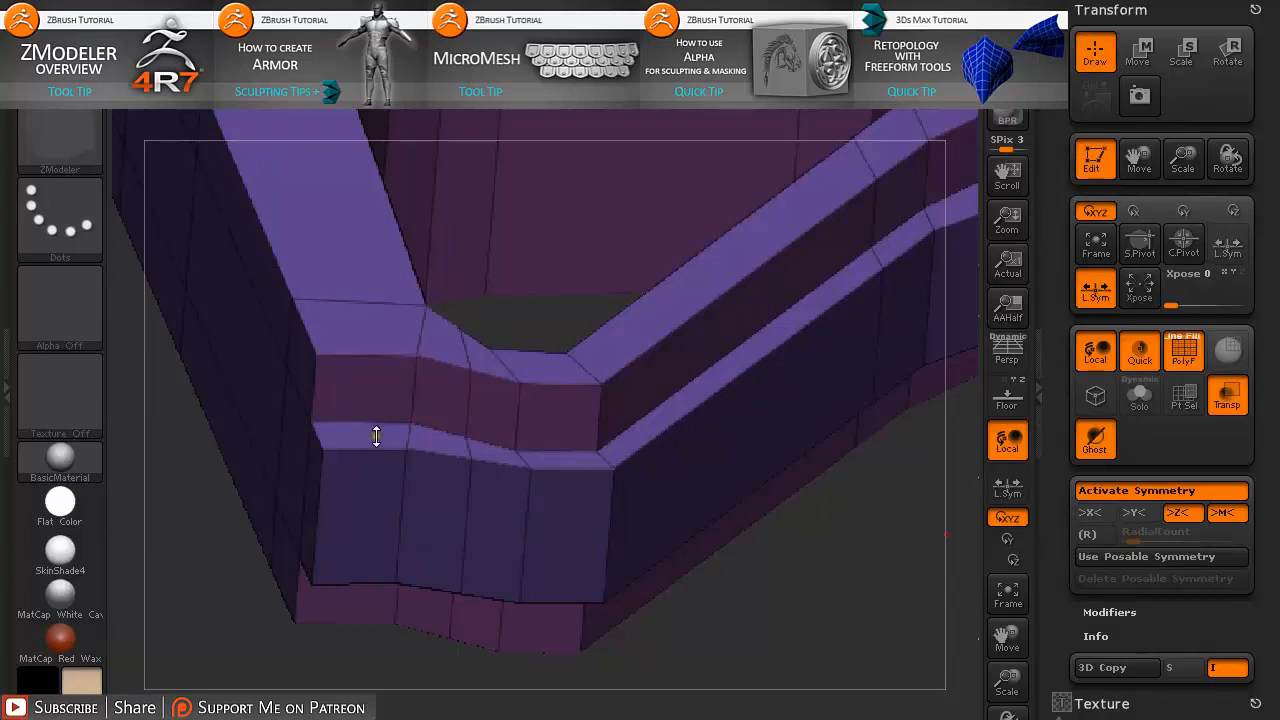
- Set the polygon action to Bridge with Connected Polys as the target
{"action": "key", "text": "space"}
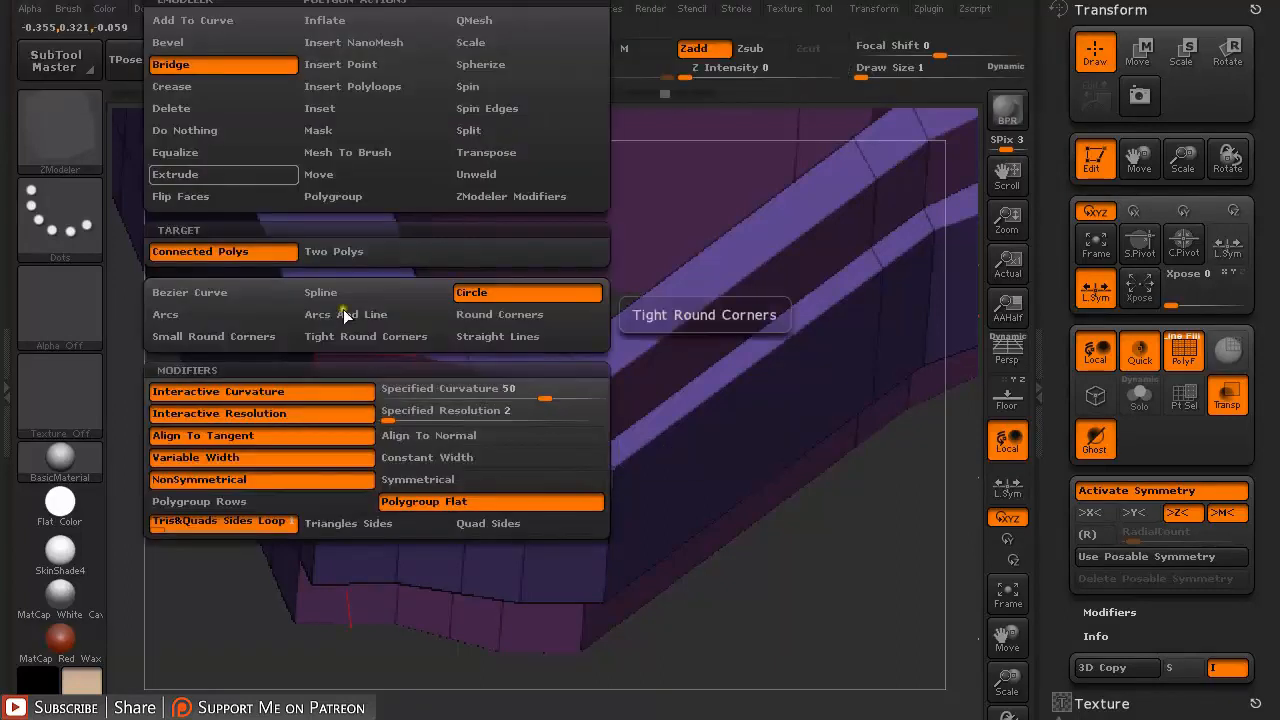
{"action": "left_click", "coordinate": [208, 65]}
{"action": "key", "text": "space"}
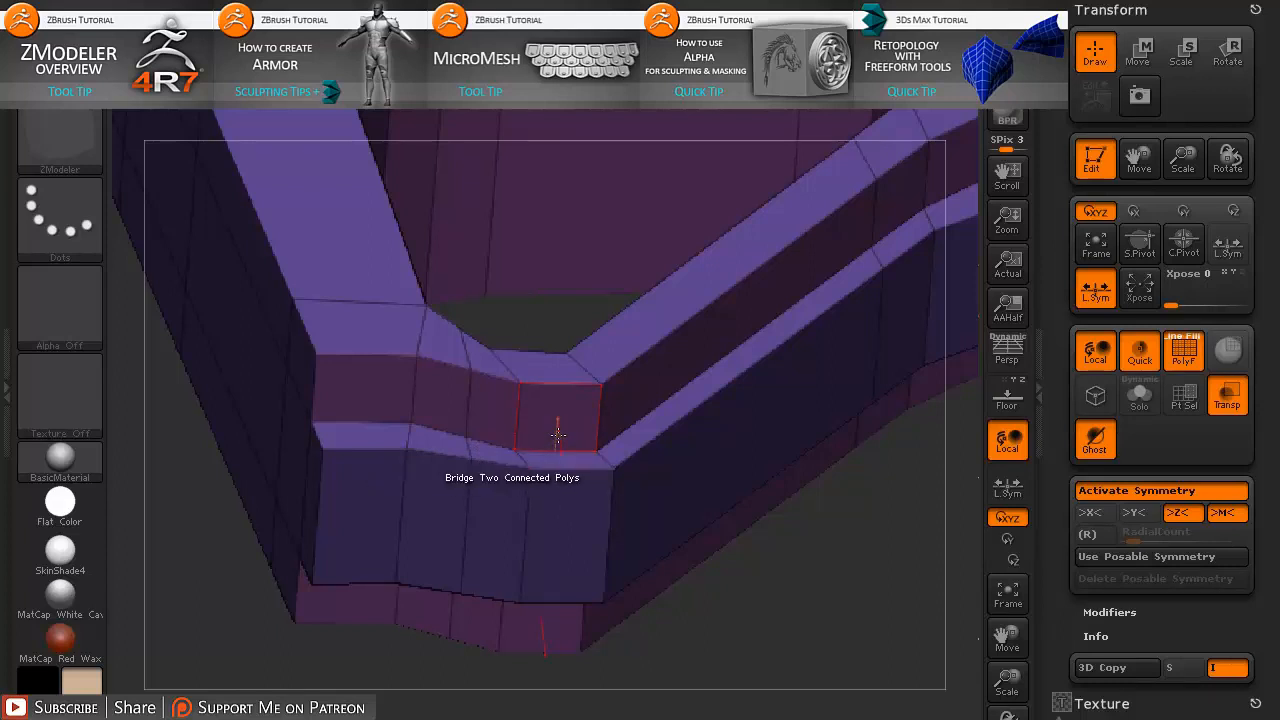
- Try to bridge the two connected faces at the lower corner of the recessed step, and undo the bridge
{"action": "left_click", "coordinate": [557, 435]}
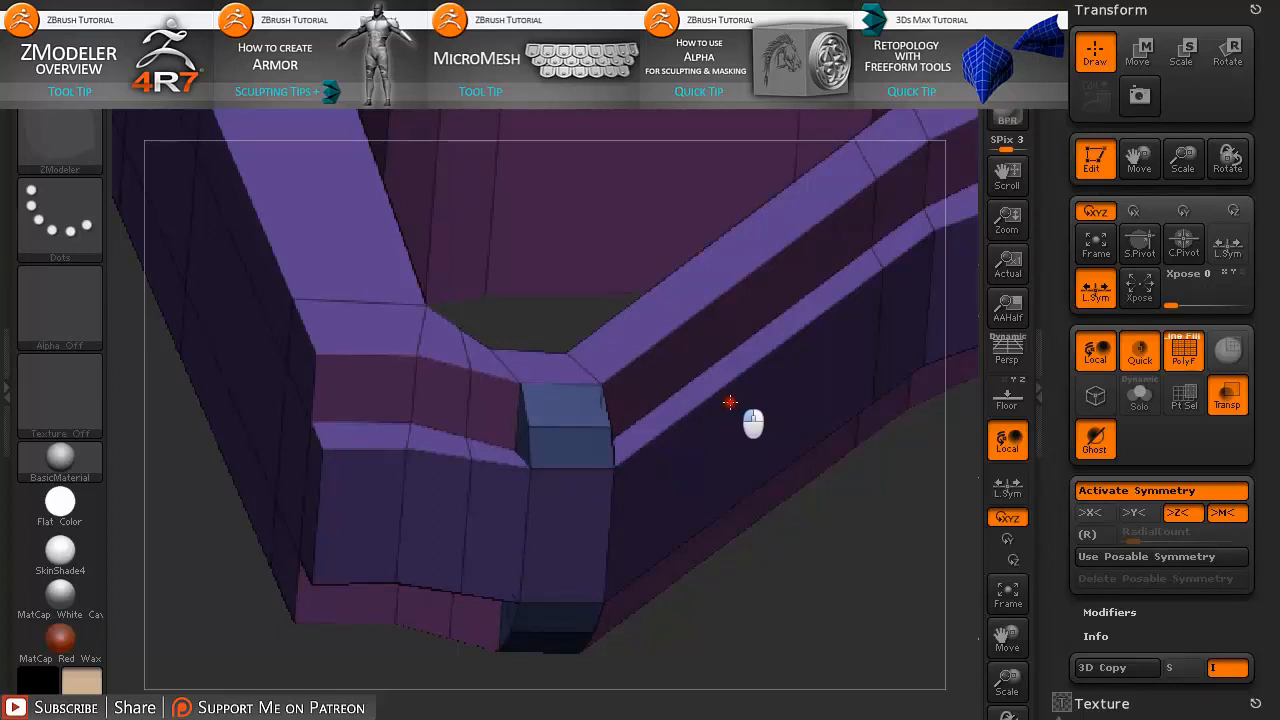
{"action": "left_click_drag", "start_coordinate": [730, 402], "coordinate": [735, 356]}
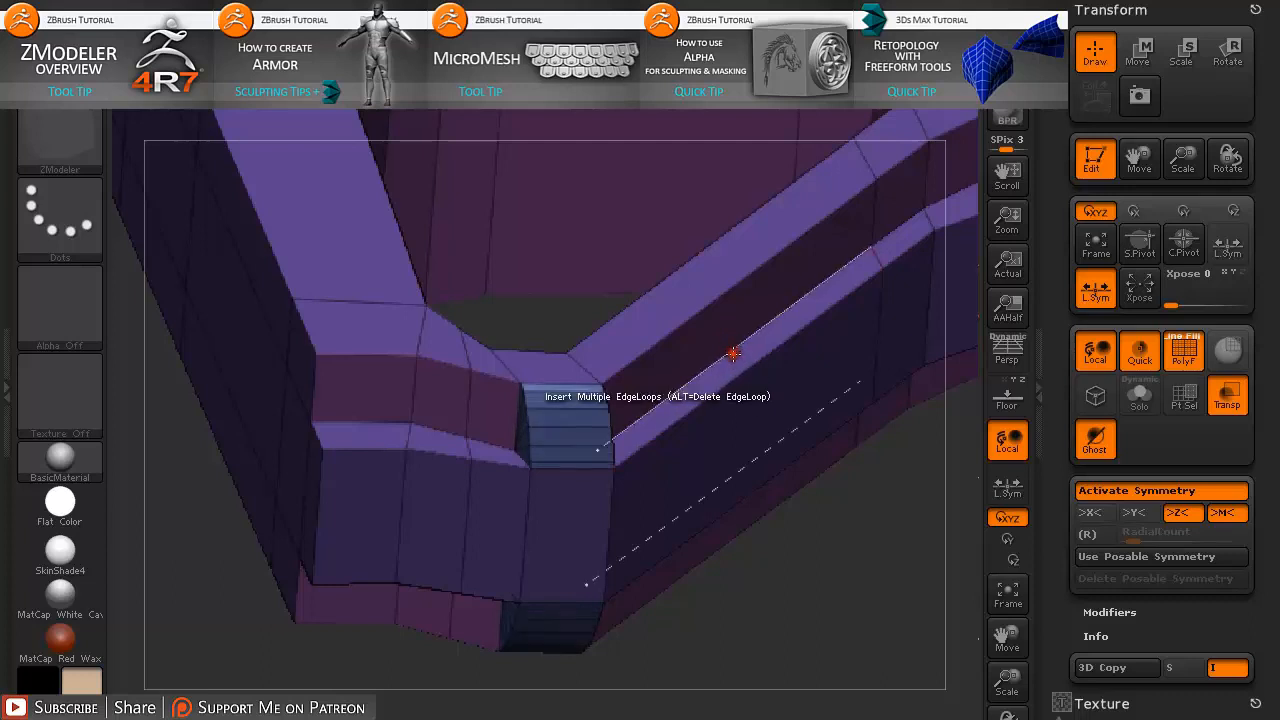
{"action": "key", "text": "ctrl+z"}
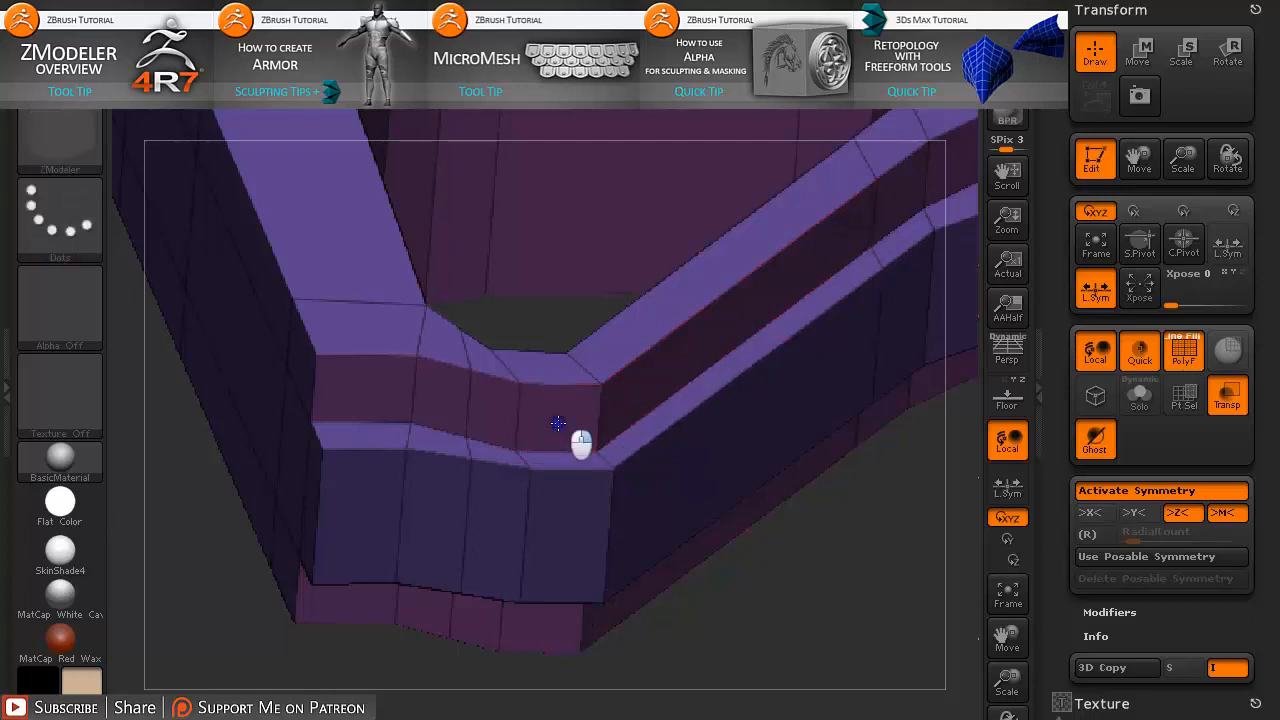
- Bridge the connected faces of the recessed step around the stock's lower end with a two-row bevel
{"action": "key", "text": "space"}
{"action": "left_click", "coordinate": [595, 413]}
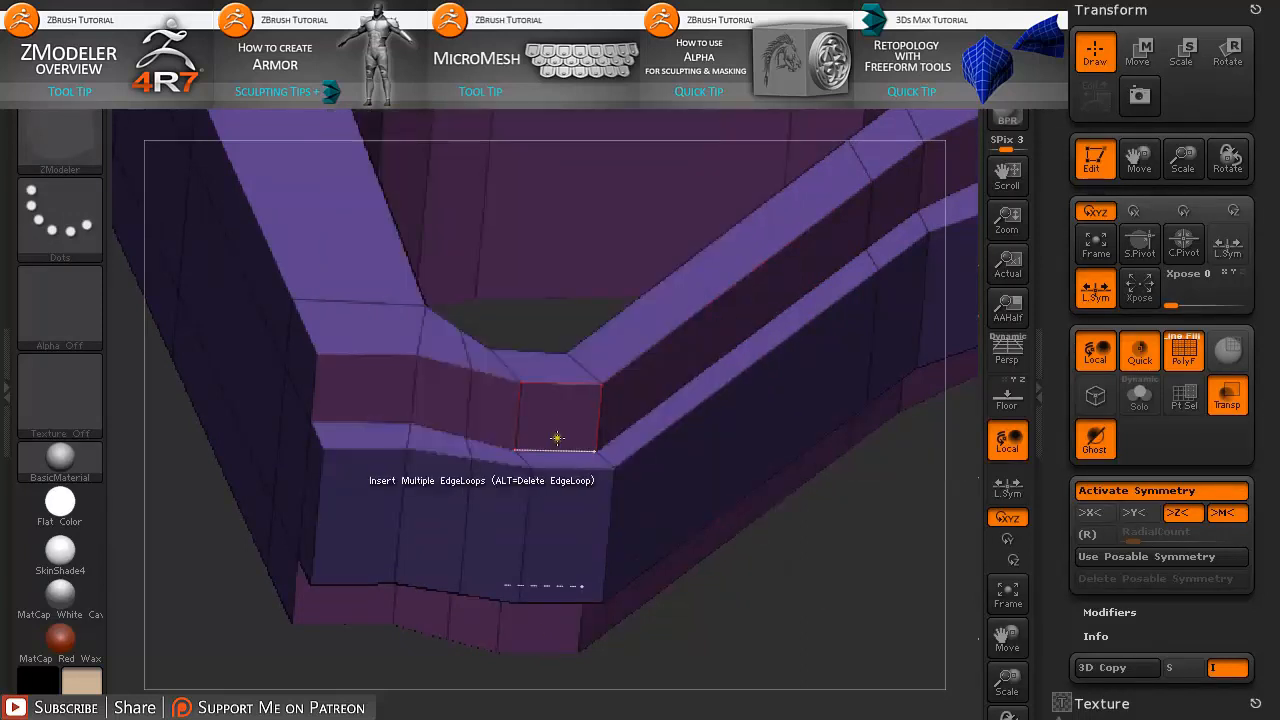
{"action": "left_click", "coordinate": [557, 433]}
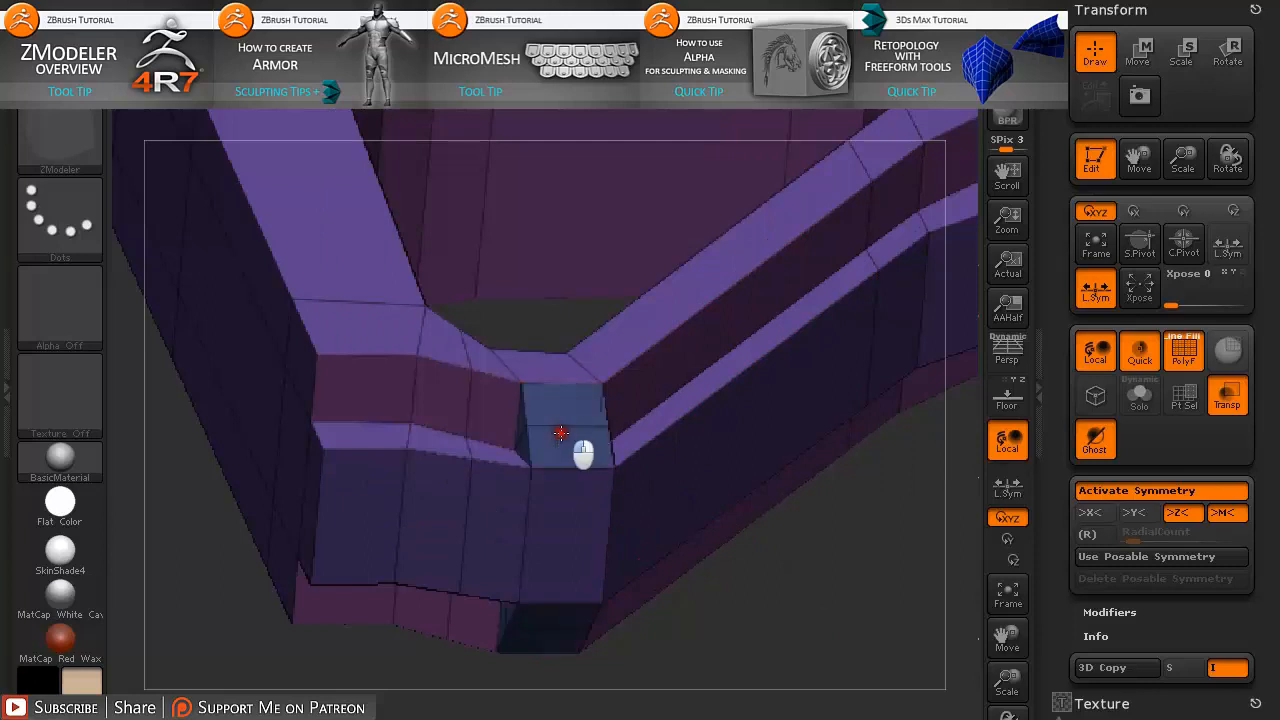
{"action": "mouse_move", "coordinate": [585, 429]}
{"action": "left_mouse_down"}
{"action": "mouse_move", "coordinate": [789, 397]}
{"action": "mouse_move", "coordinate": [720, 401]}
{"action": "mouse_move", "coordinate": [780, 383]}
{"action": "mouse_move", "coordinate": [771, 426]}
{"action": "left_mouse_up"}
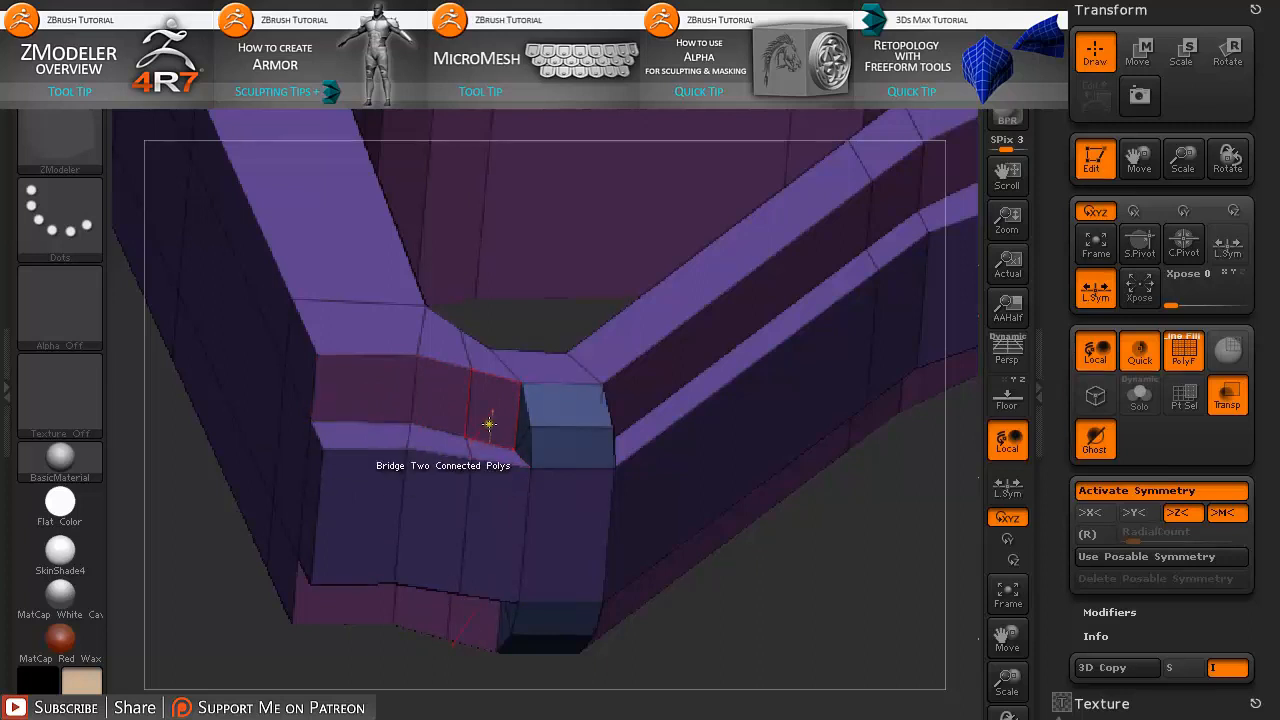
{"action": "left_click_drag", "start_coordinate": [490, 424], "coordinate": [366, 409]}
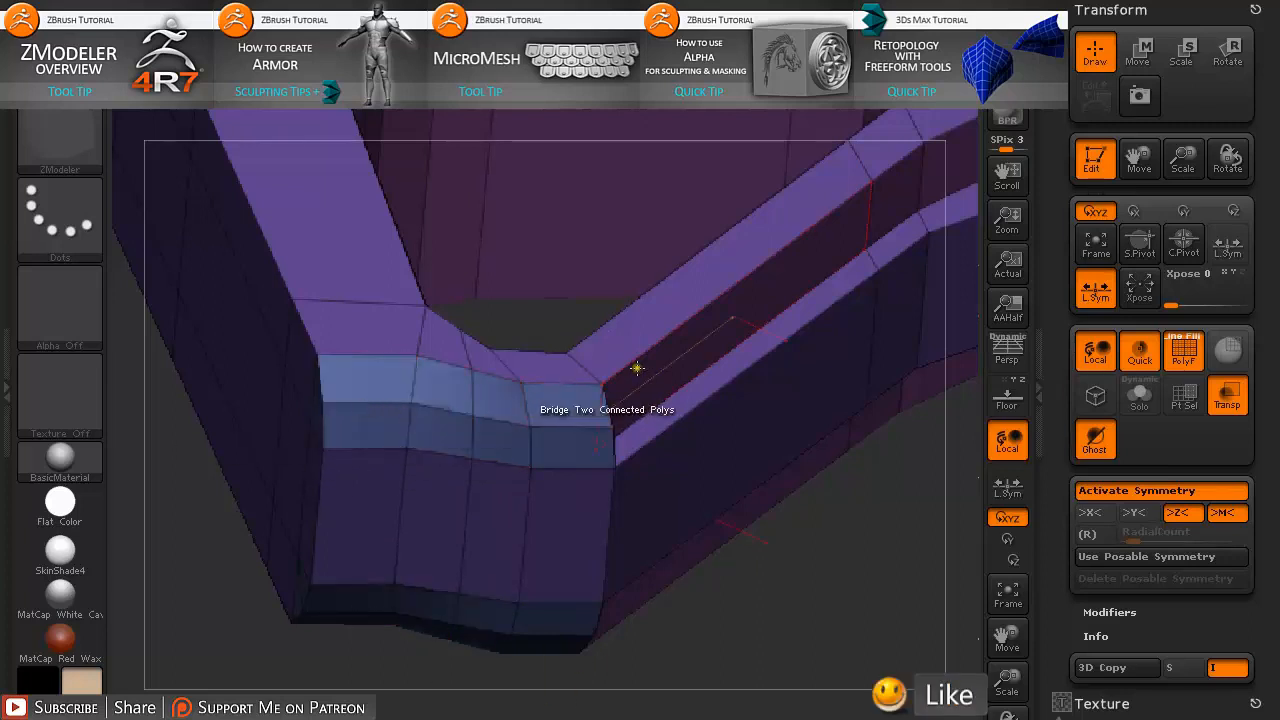
- Bridge the recessed step's connected faces along the stock's lower edge and around the bend, up to the long front section
{"action": "left_click_drag", "start_coordinate": [870, 518], "coordinate": [813, 496]}
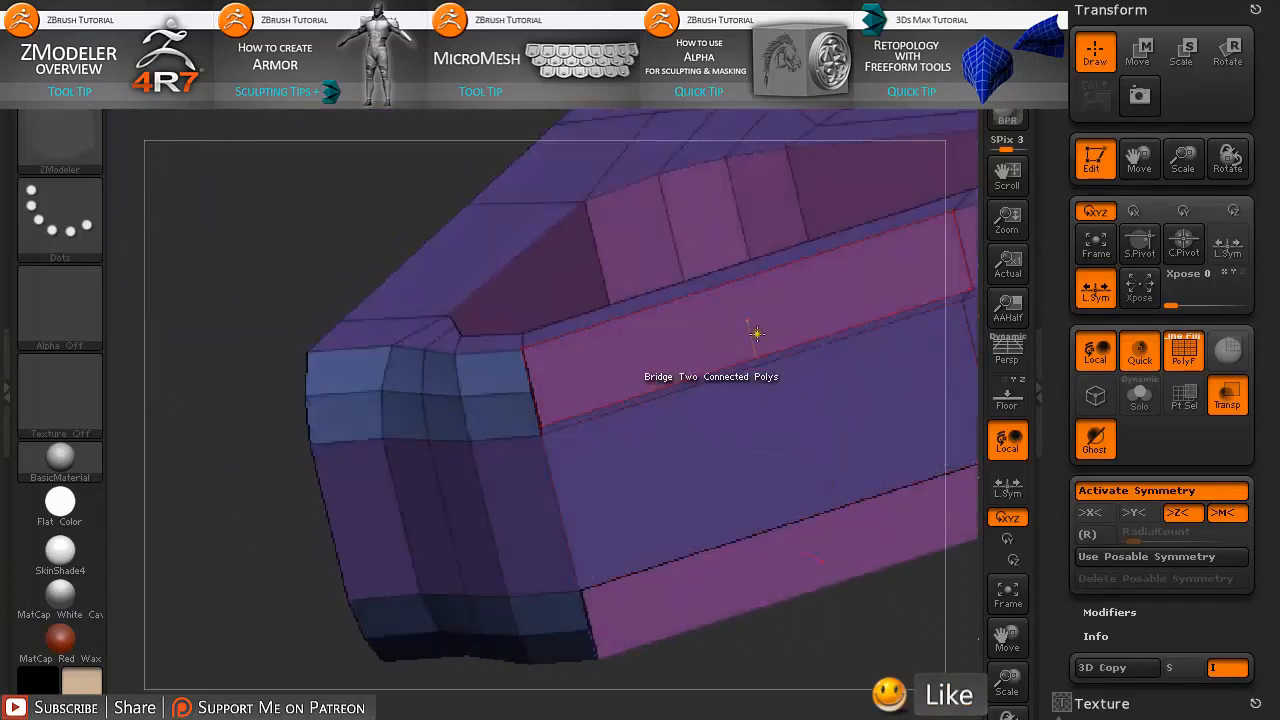
{"action": "left_click_drag", "start_coordinate": [920, 623], "coordinate": [532, 620]}
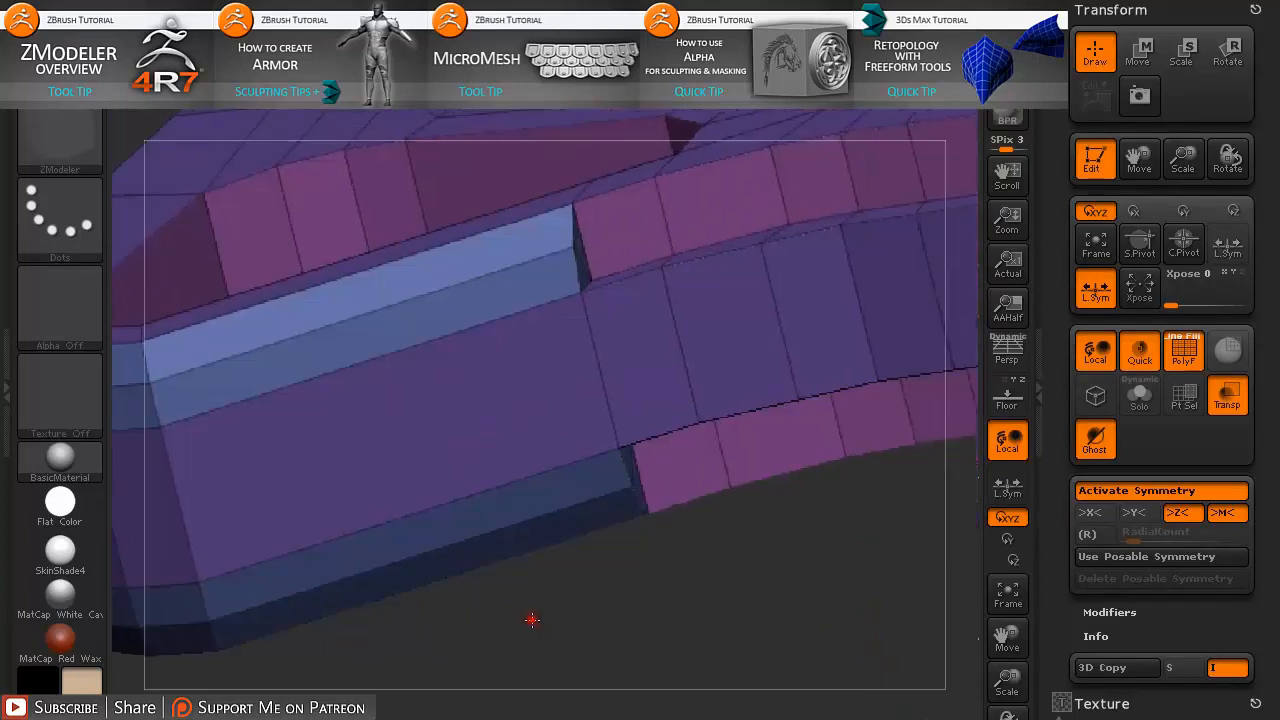
{"action": "left_click_drag", "start_coordinate": [623, 242], "coordinate": [814, 194]}
{"action": "left_click_drag", "start_coordinate": [866, 491], "coordinate": [423, 716]}
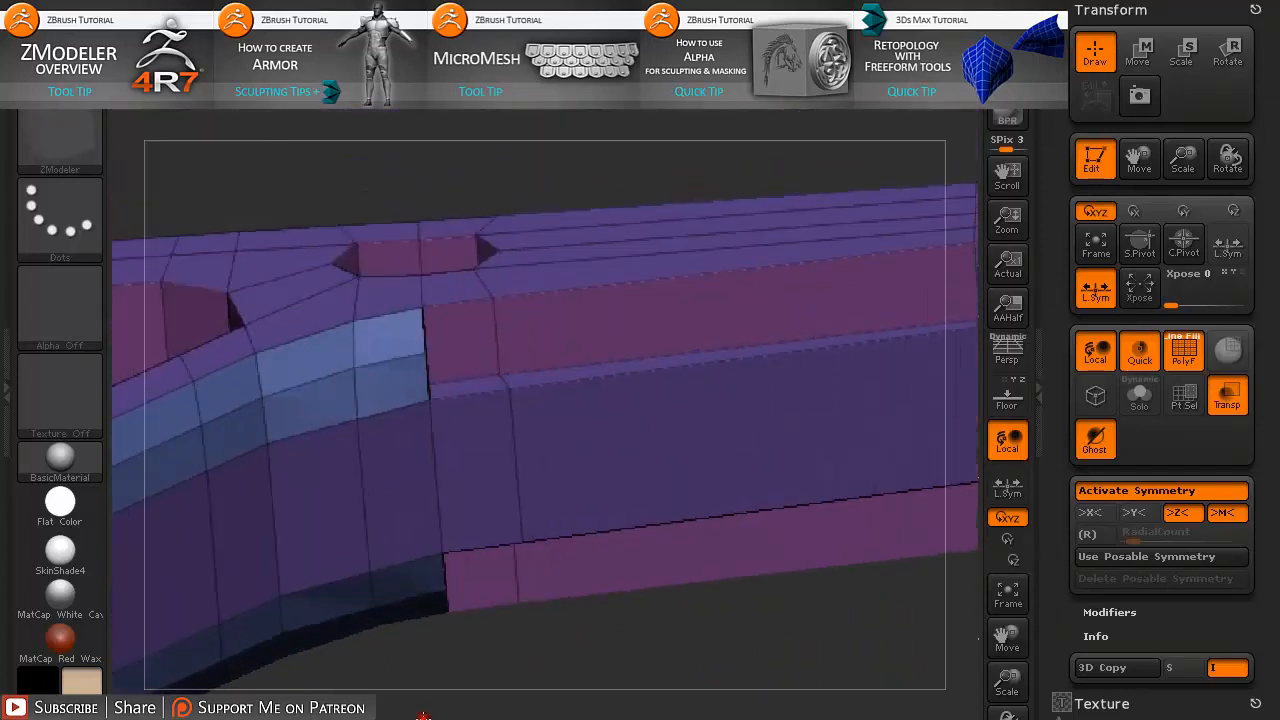
{"action": "left_click", "coordinate": [457, 358]}
{"action": "left_click_drag", "start_coordinate": [694, 642], "coordinate": [706, 700]}
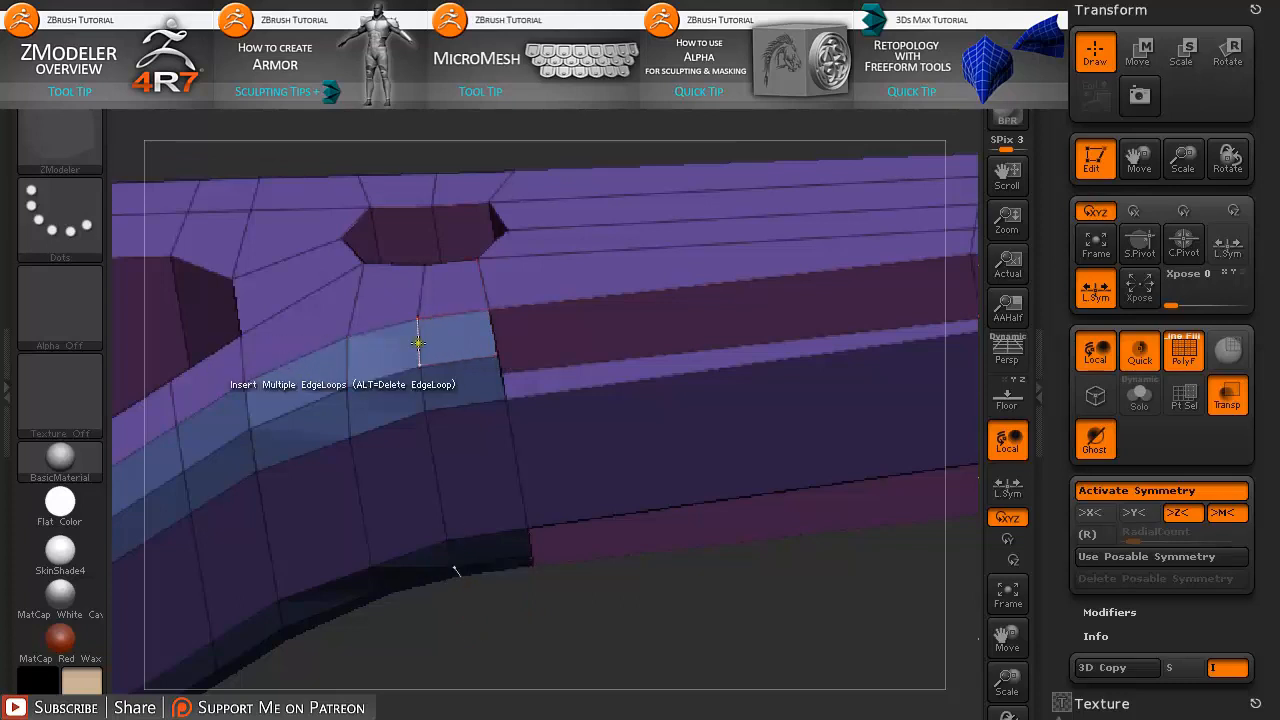
- Split the grid point near the stock's front end, with the point action set to Split, Point and Do Not Crease
{"action": "left_click_drag", "start_coordinate": [857, 594], "coordinate": [543, 604]}
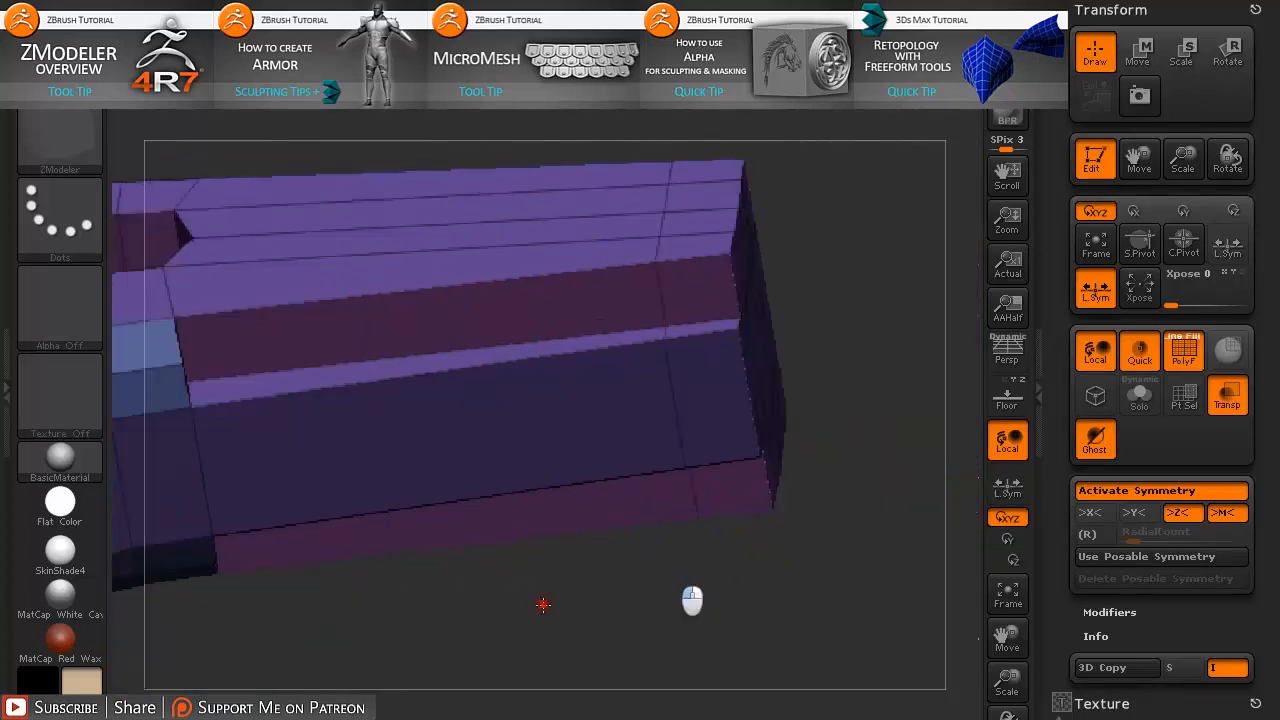
{"action": "left_click_drag", "start_coordinate": [718, 611], "coordinate": [693, 566]}
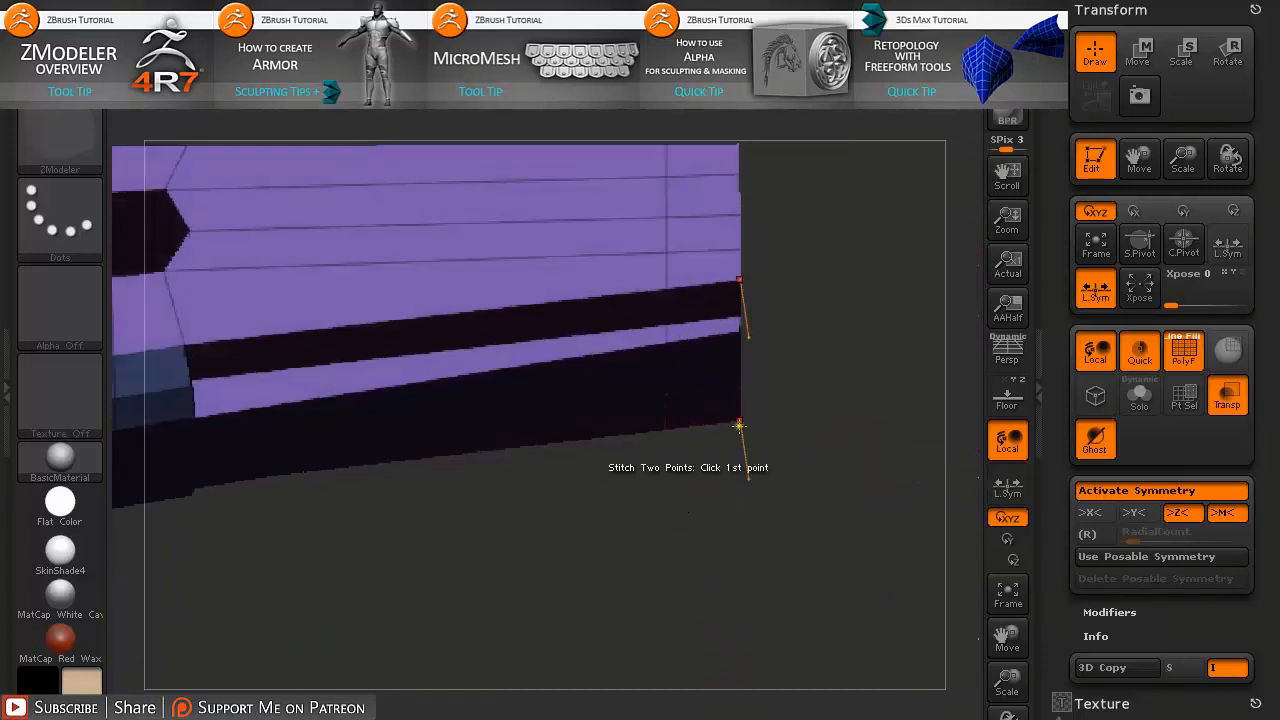
{"action": "left_click_drag", "start_coordinate": [831, 290], "coordinate": [689, 635]}
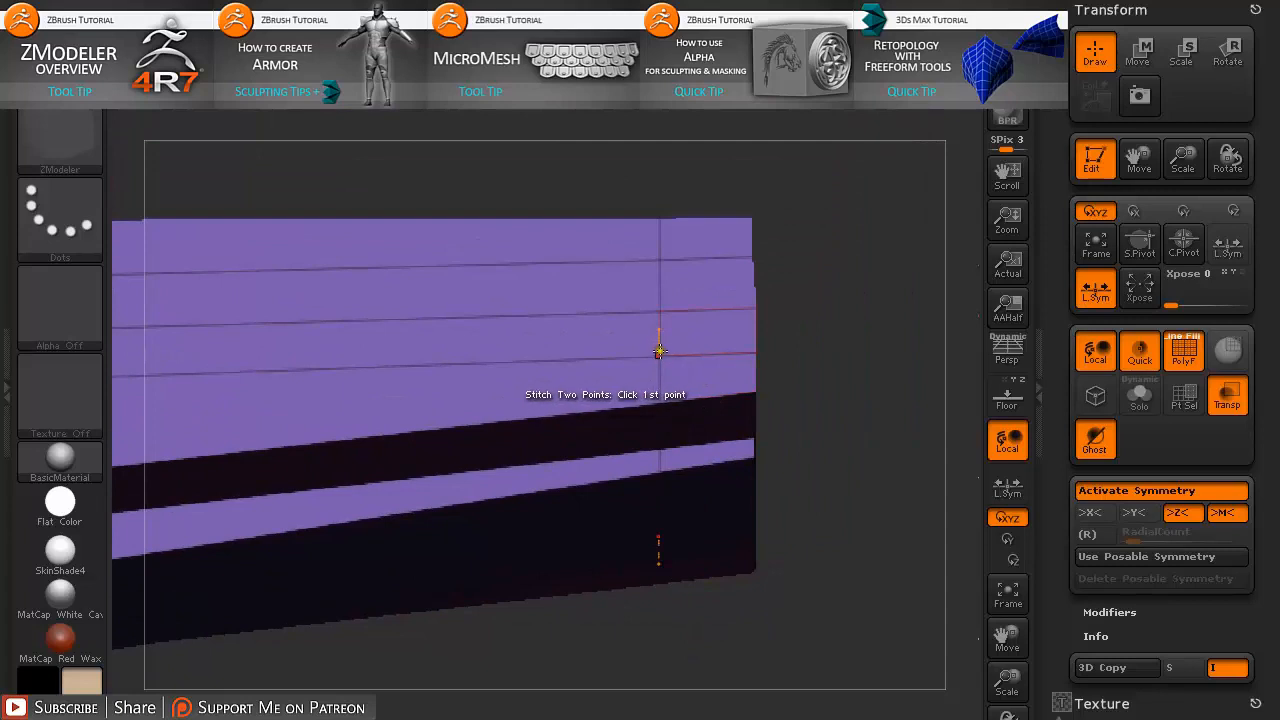
{"action": "key", "text": "space"}
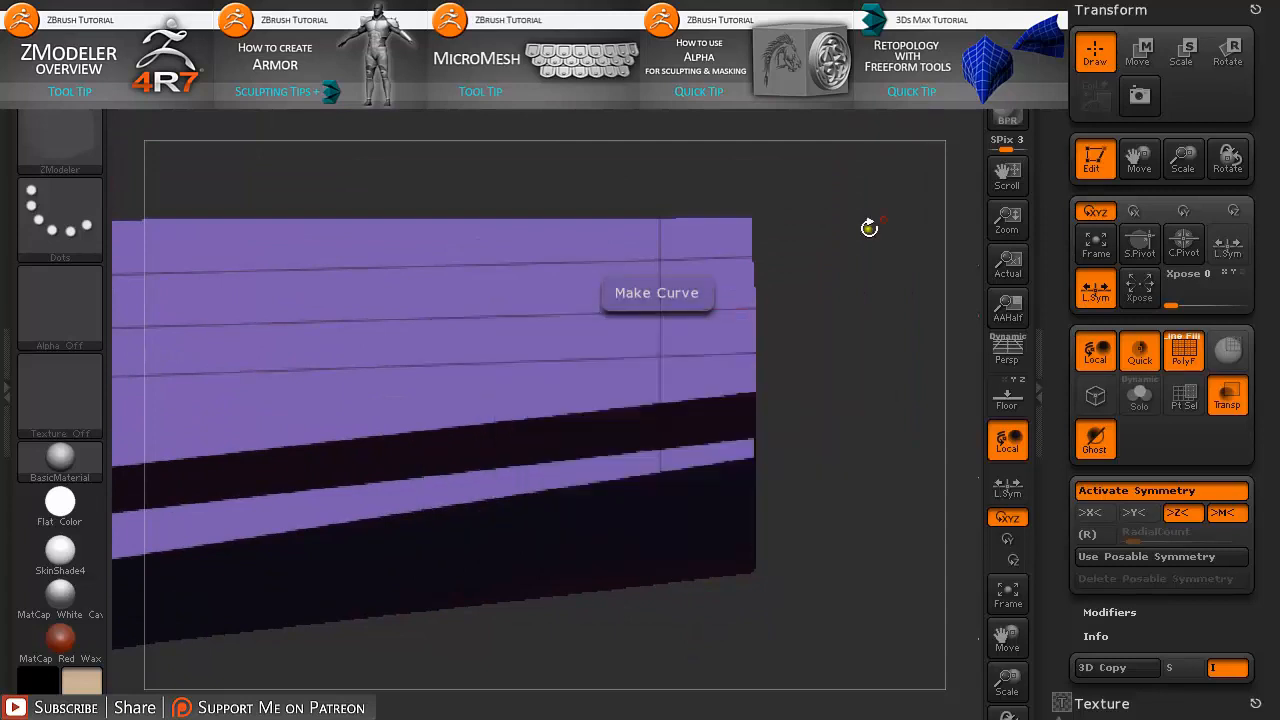
{"action": "key", "text": "space"}
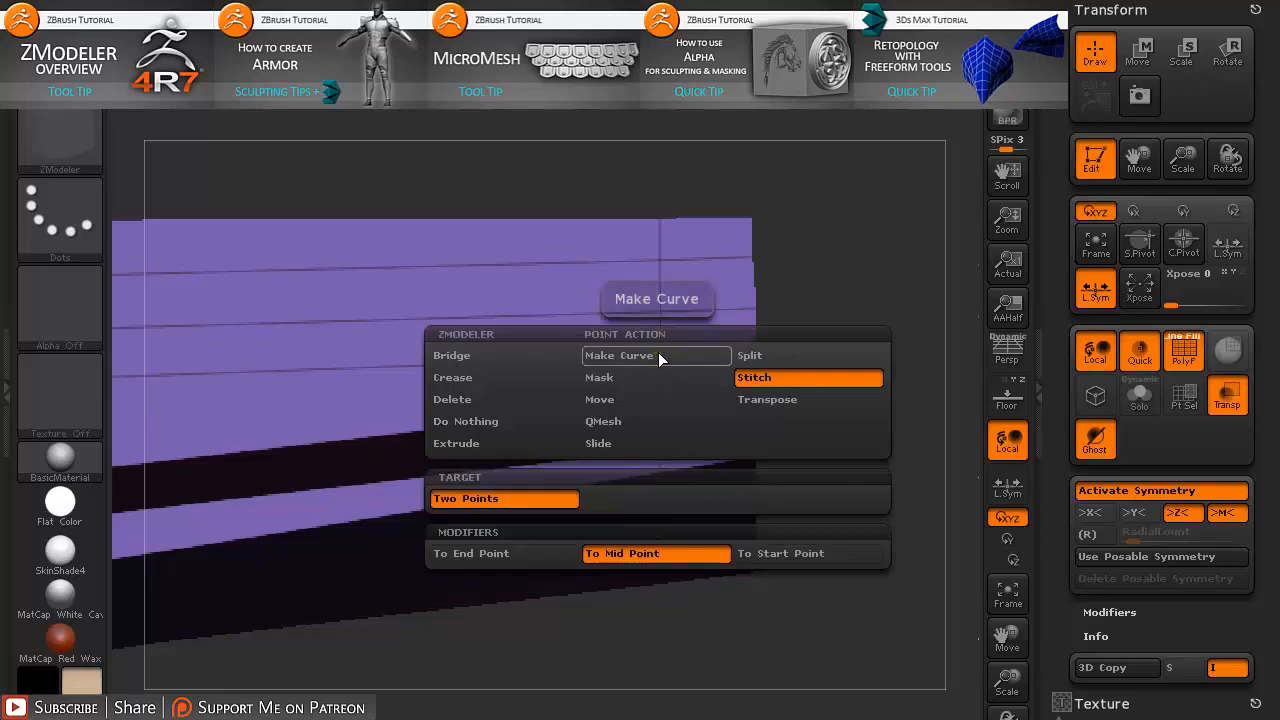
{"action": "key", "text": "space"}
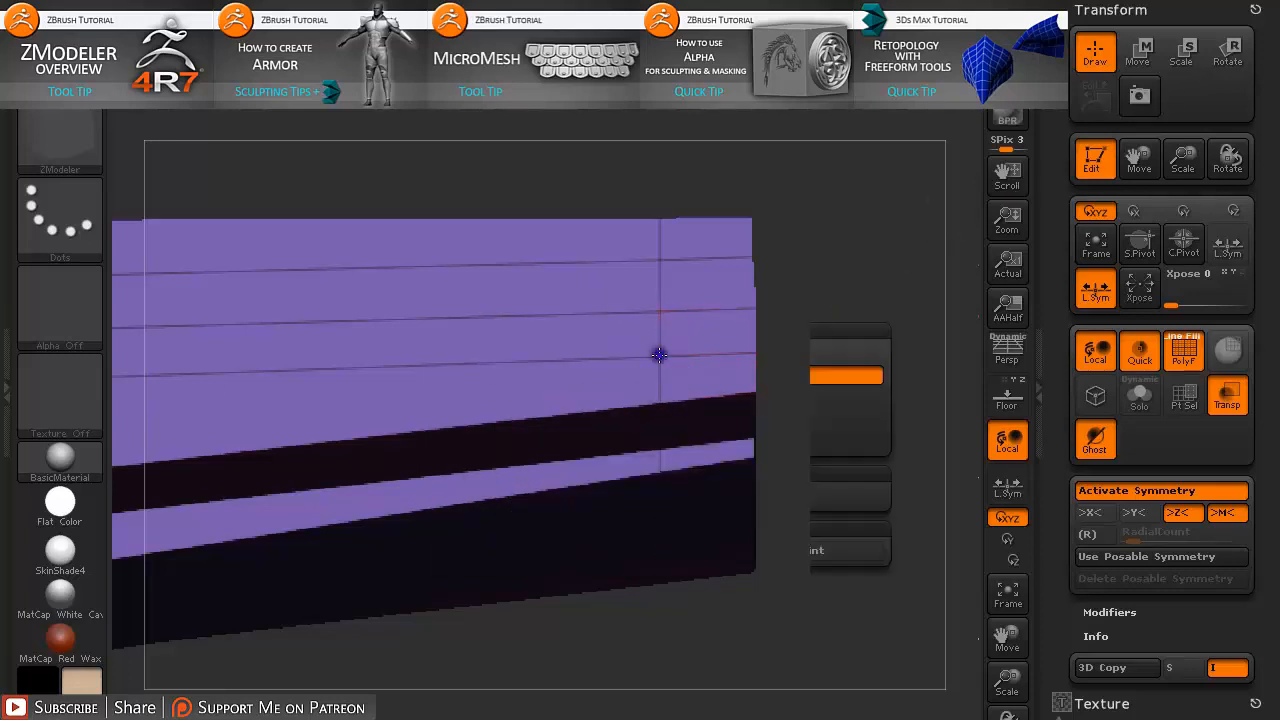
{"action": "left_click", "coordinate": [775, 355]}
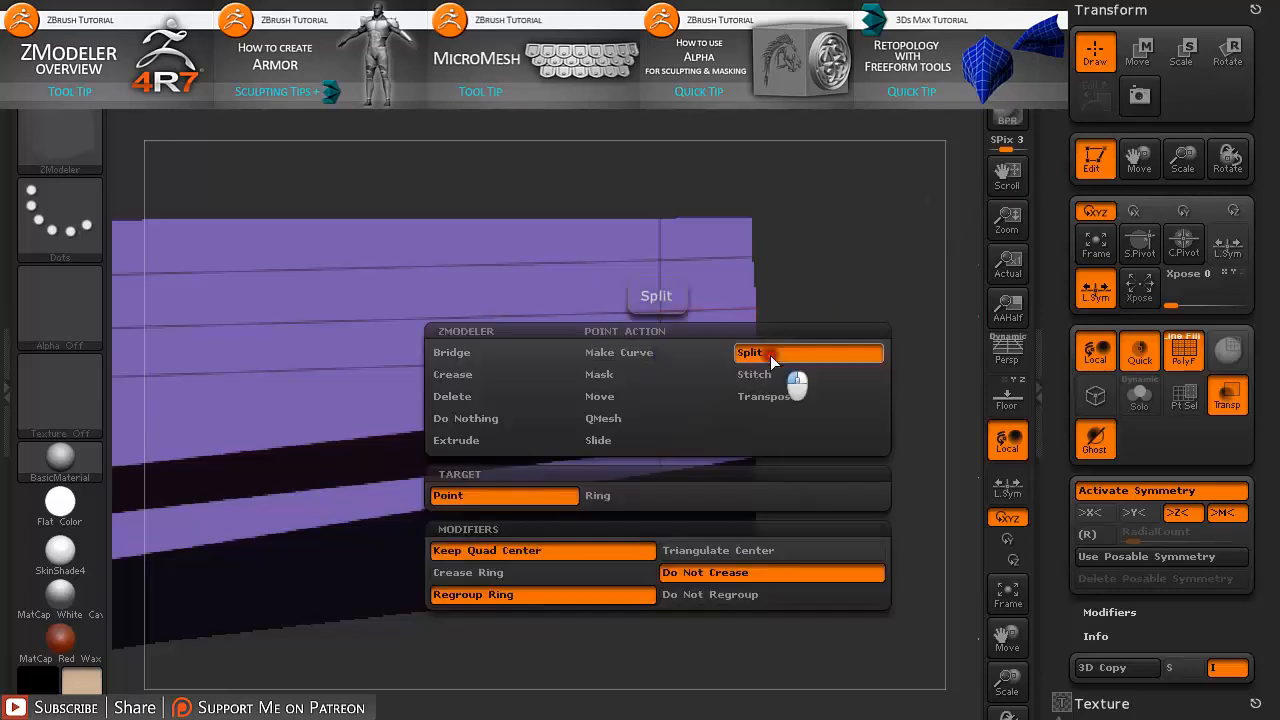
{"action": "left_click", "coordinate": [724, 572]}
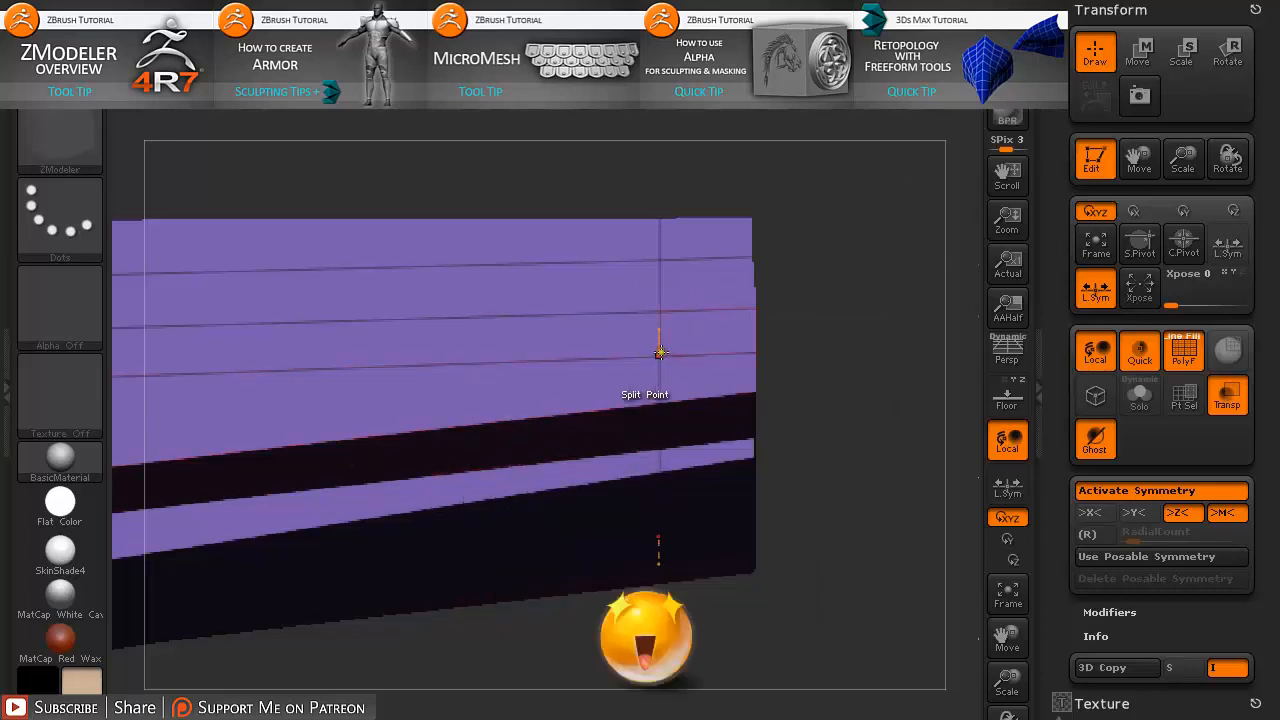
{"action": "left_click_drag", "start_coordinate": [660, 352], "coordinate": [683, 381]}
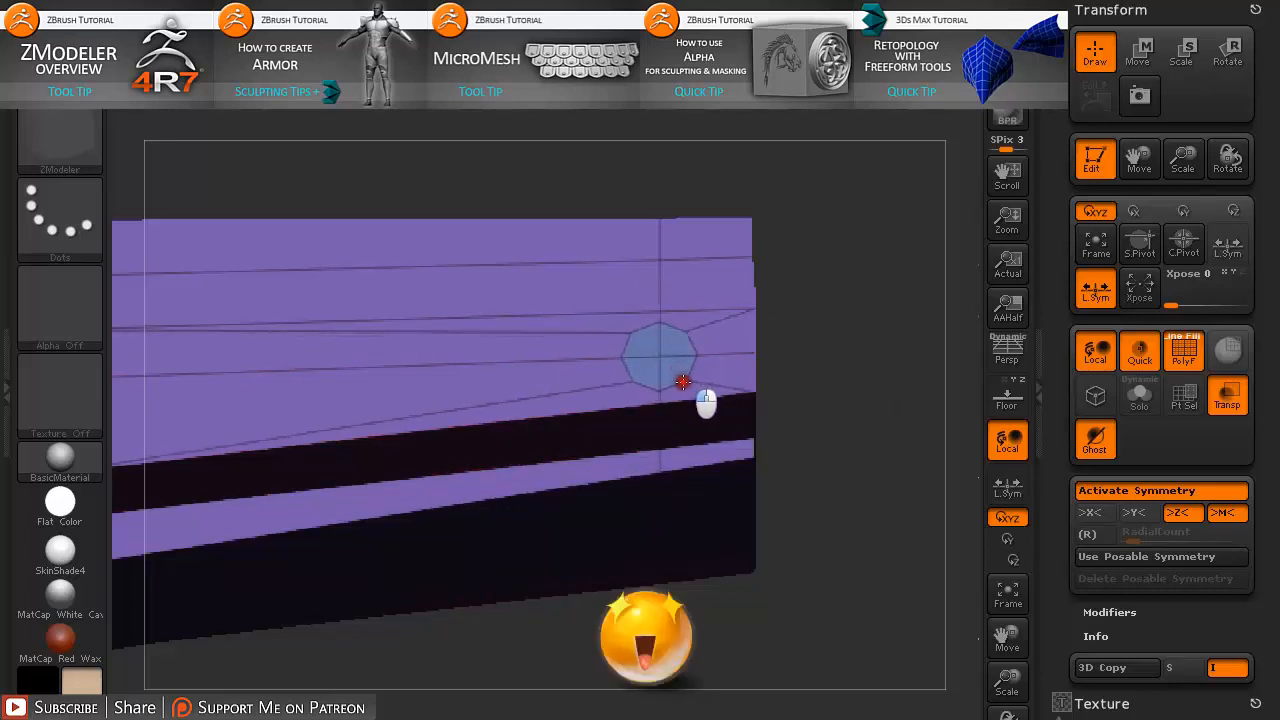
- Bridge the recessed step's connected faces along the long front section of the stock
{"action": "left_click_drag", "start_coordinate": [695, 580], "coordinate": [729, 508]}
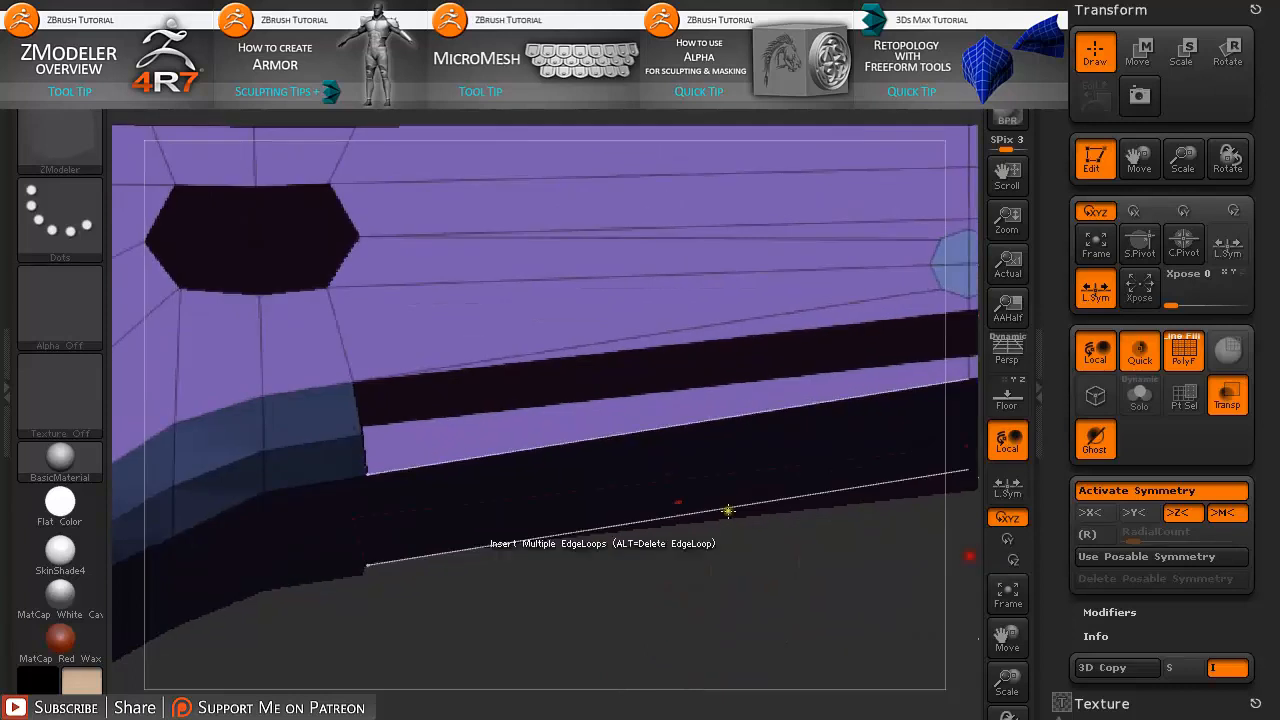
{"action": "left_click", "coordinate": [802, 308]}
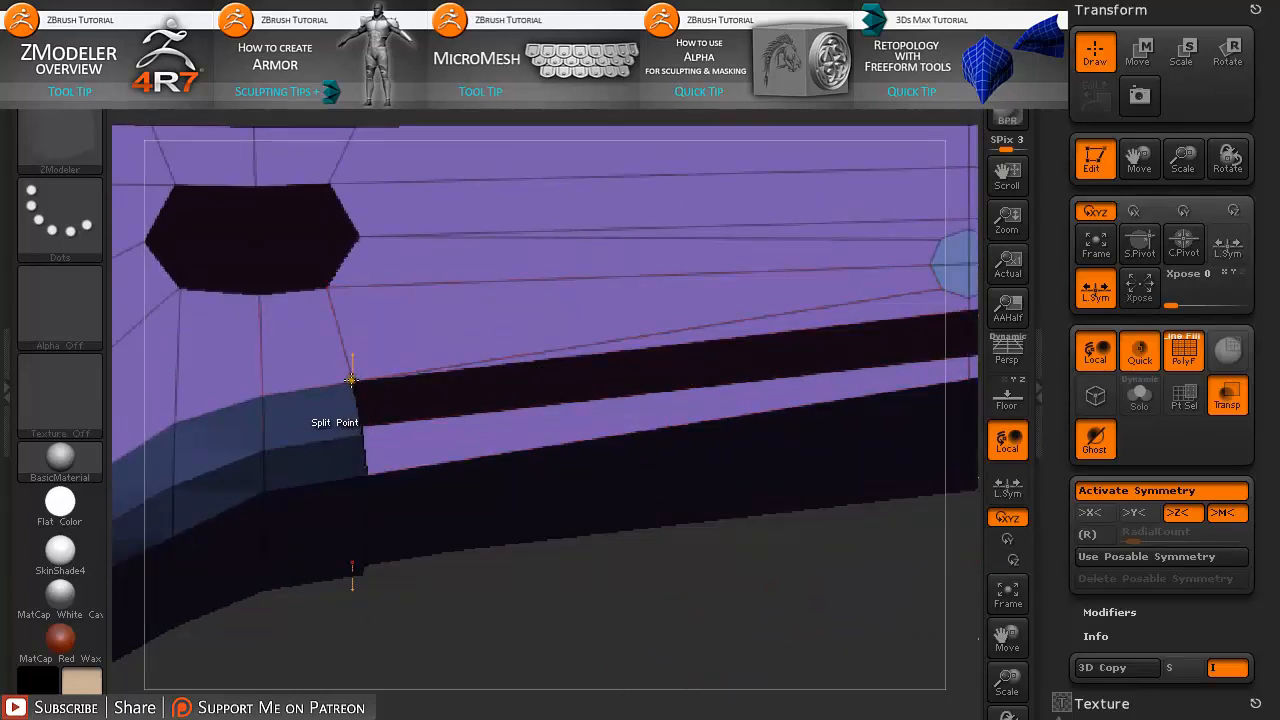
{"action": "left_click", "coordinate": [425, 369]}
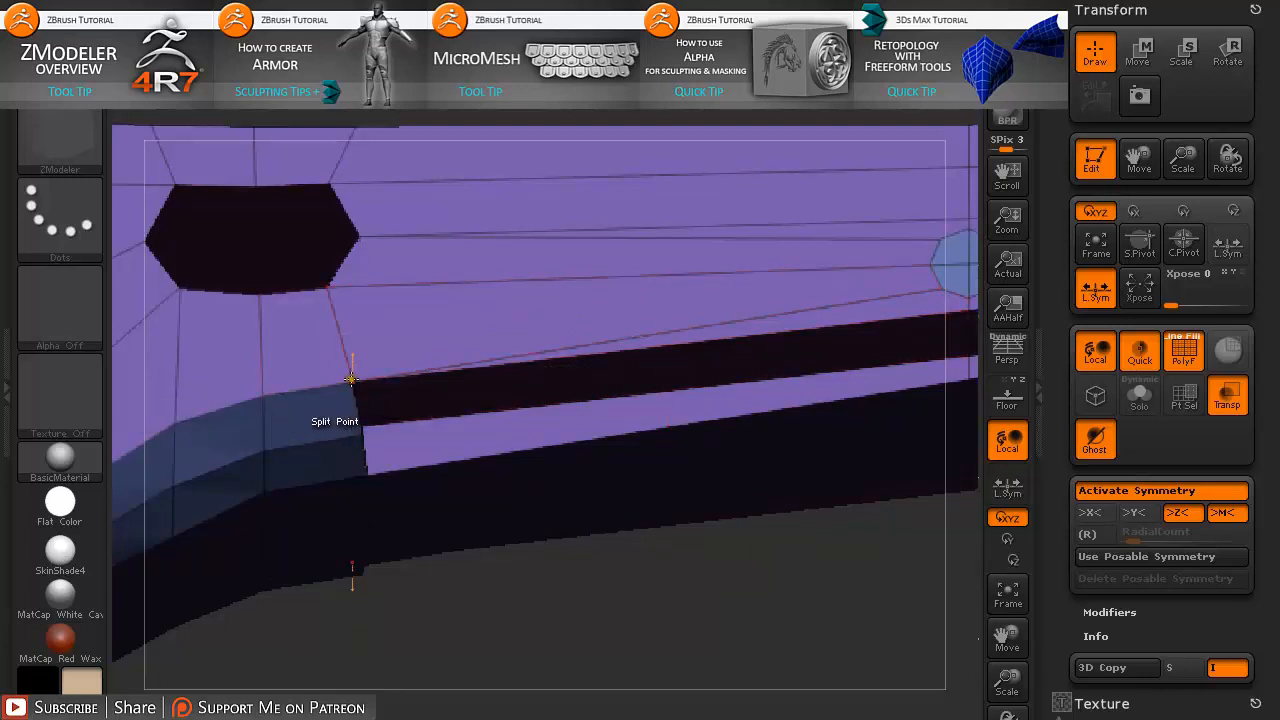
{"action": "mouse_move", "coordinate": [730, 636]}
{"action": "left_mouse_down"}
{"action": "mouse_move", "coordinate": [731, 614]}
{"action": "mouse_move", "coordinate": [731, 651]}
{"action": "left_mouse_up"}
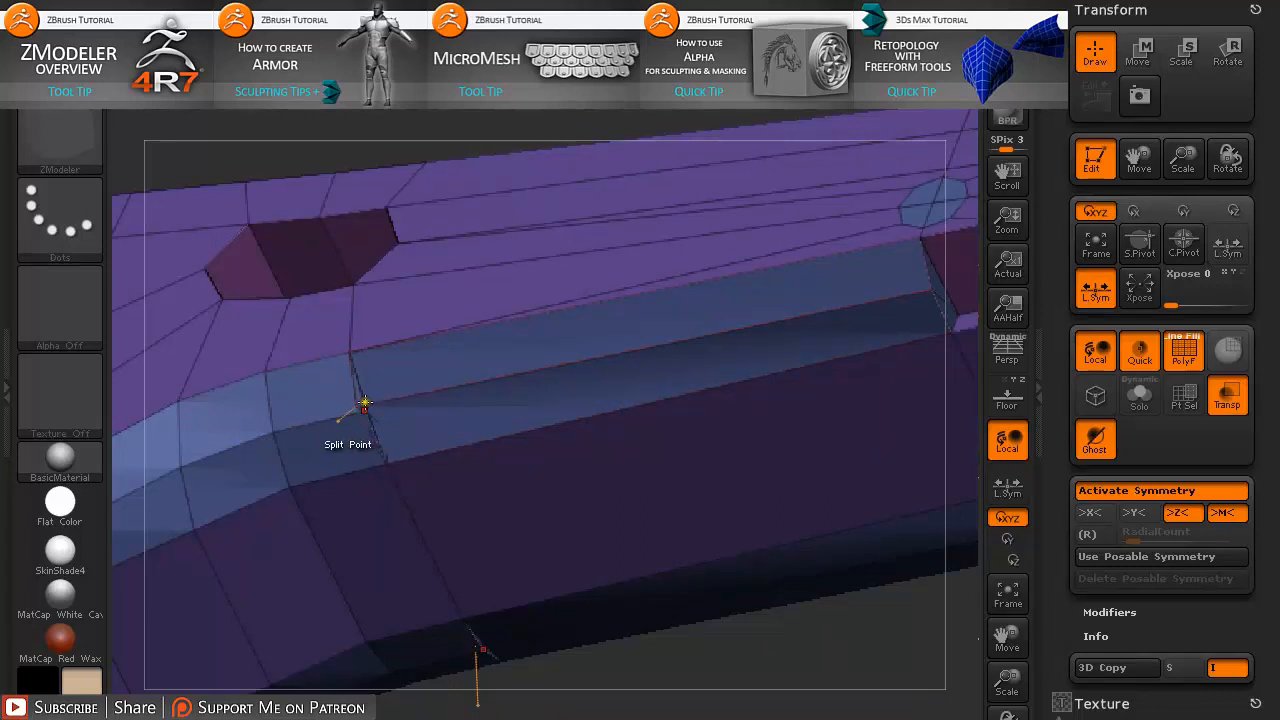
- Try to split the middle bevel point where the bend meets the long front section, and undo the split
{"action": "key", "text": "shift"}
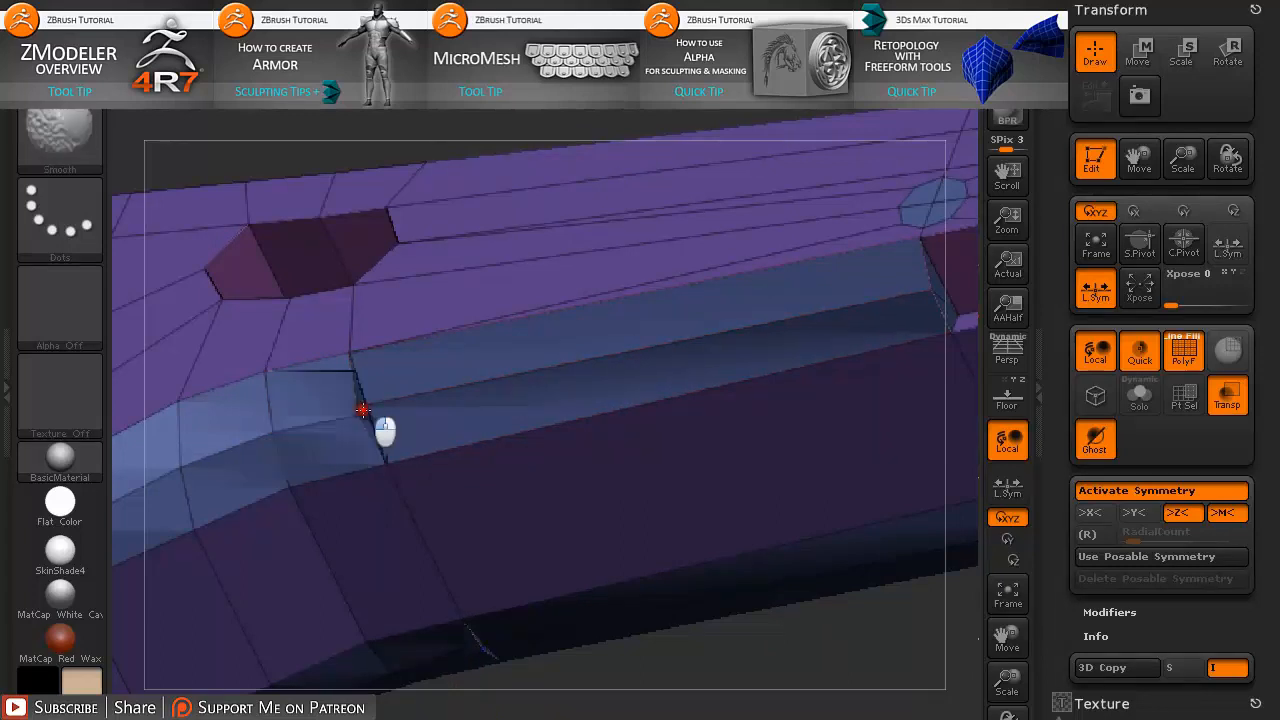
{"action": "left_click_drag", "start_coordinate": [723, 671], "coordinate": [737, 663]}
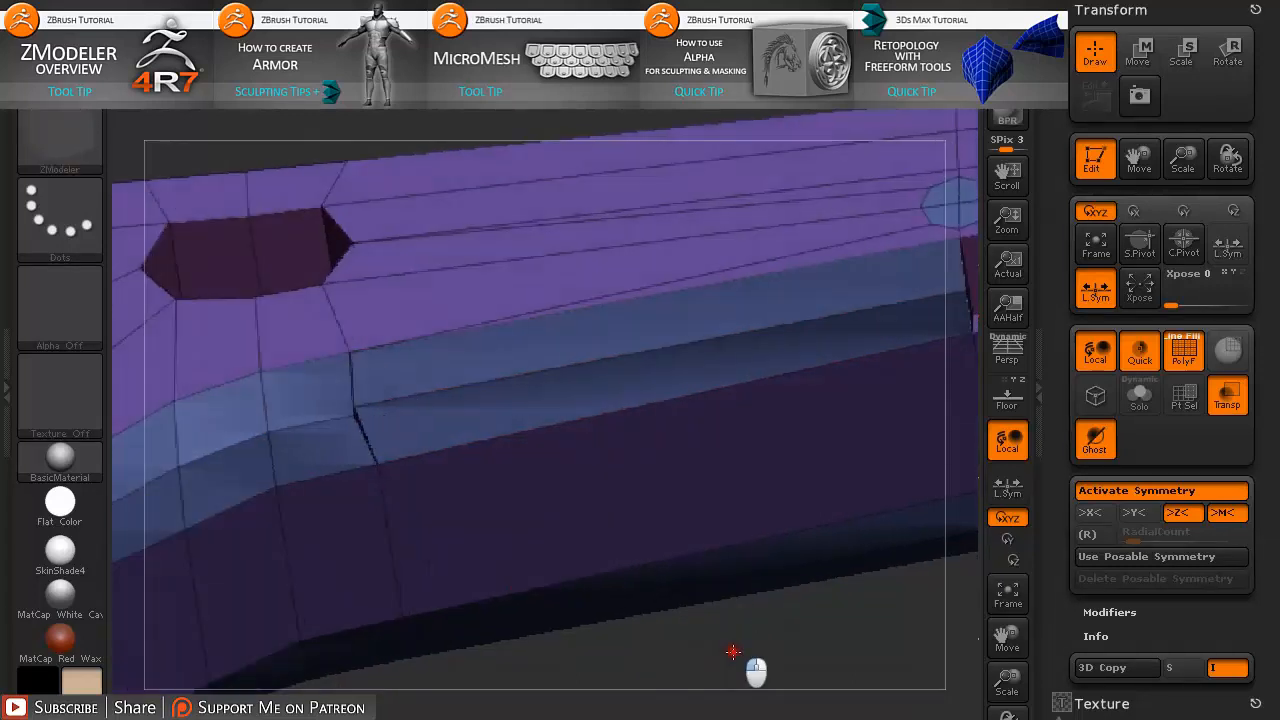
{"action": "left_click_drag", "start_coordinate": [682, 624], "coordinate": [749, 686]}
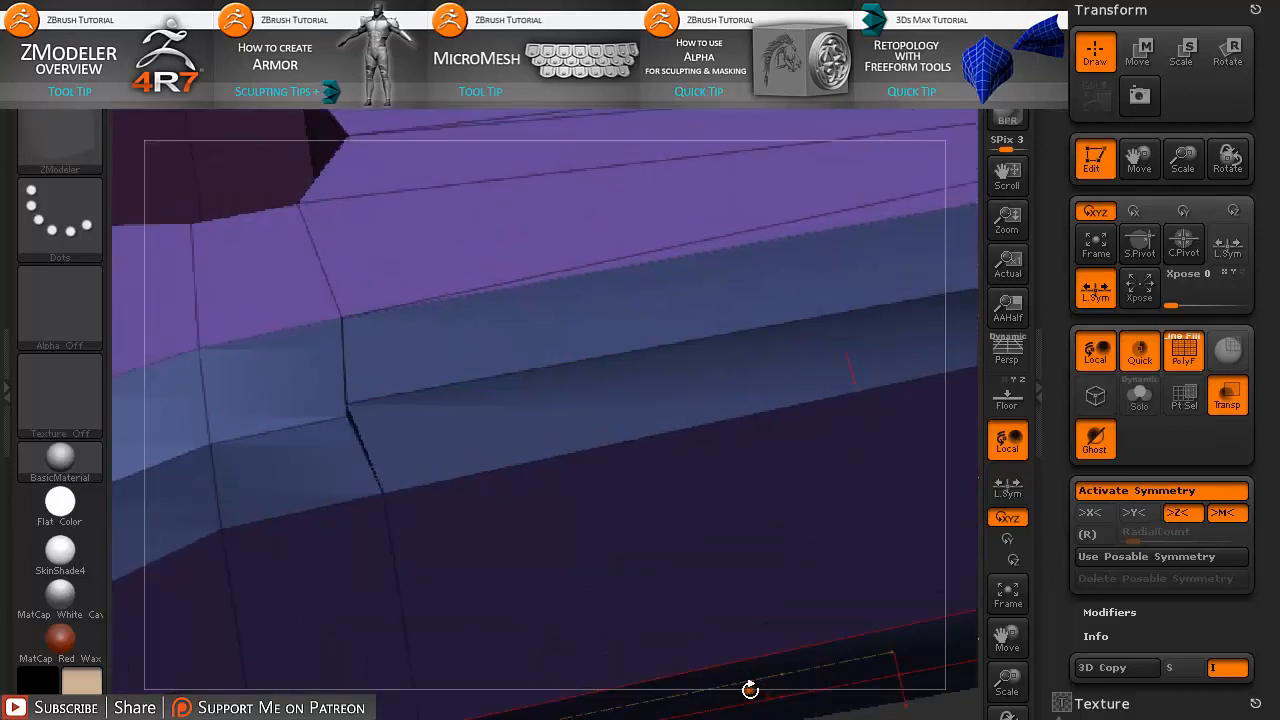
{"action": "key", "text": "f"}
{"action": "left_click_drag", "start_coordinate": [706, 523], "coordinate": [694, 563]}
{"action": "left_click_drag", "start_coordinate": [733, 507], "coordinate": [844, 641], "text": "alt"}
{"action": "mouse_move", "coordinate": [859, 565]}
{"action": "left_mouse_down"}
{"action": "mouse_move", "coordinate": [730, 615]}
{"action": "mouse_move", "coordinate": [657, 591]}
{"action": "left_mouse_up"}
{"action": "key", "text": "s"}
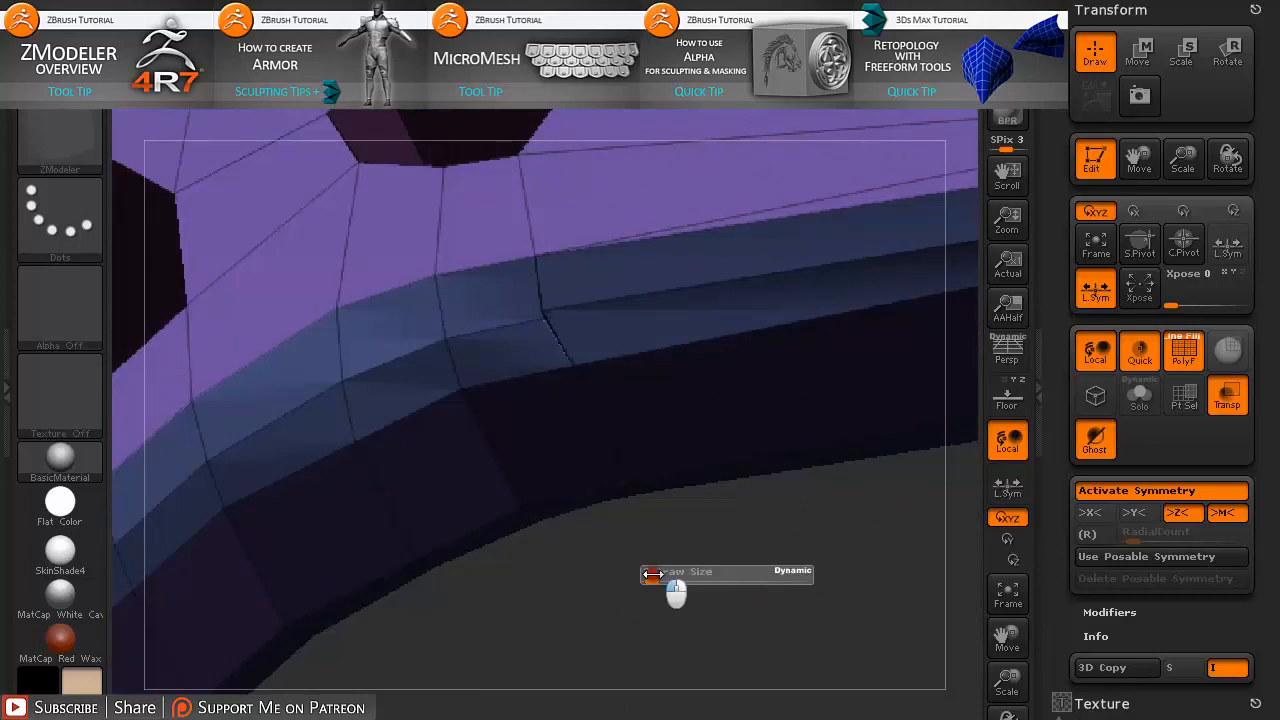
{"action": "left_click", "coordinate": [665, 573]}
{"action": "key", "text": "ctrl+z"}
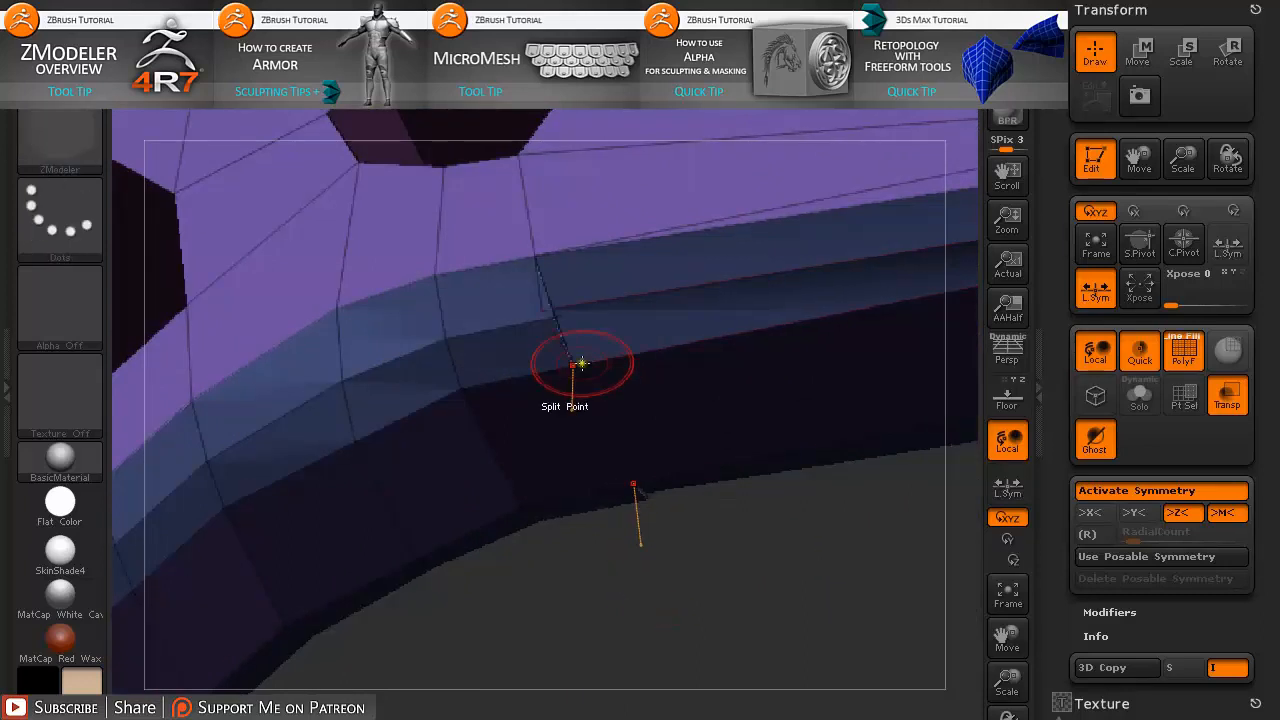
- Split the bevel's middle point at the bend, undo it, and split the same point again to open the corner
{"action": "left_click", "coordinate": [558, 321]}
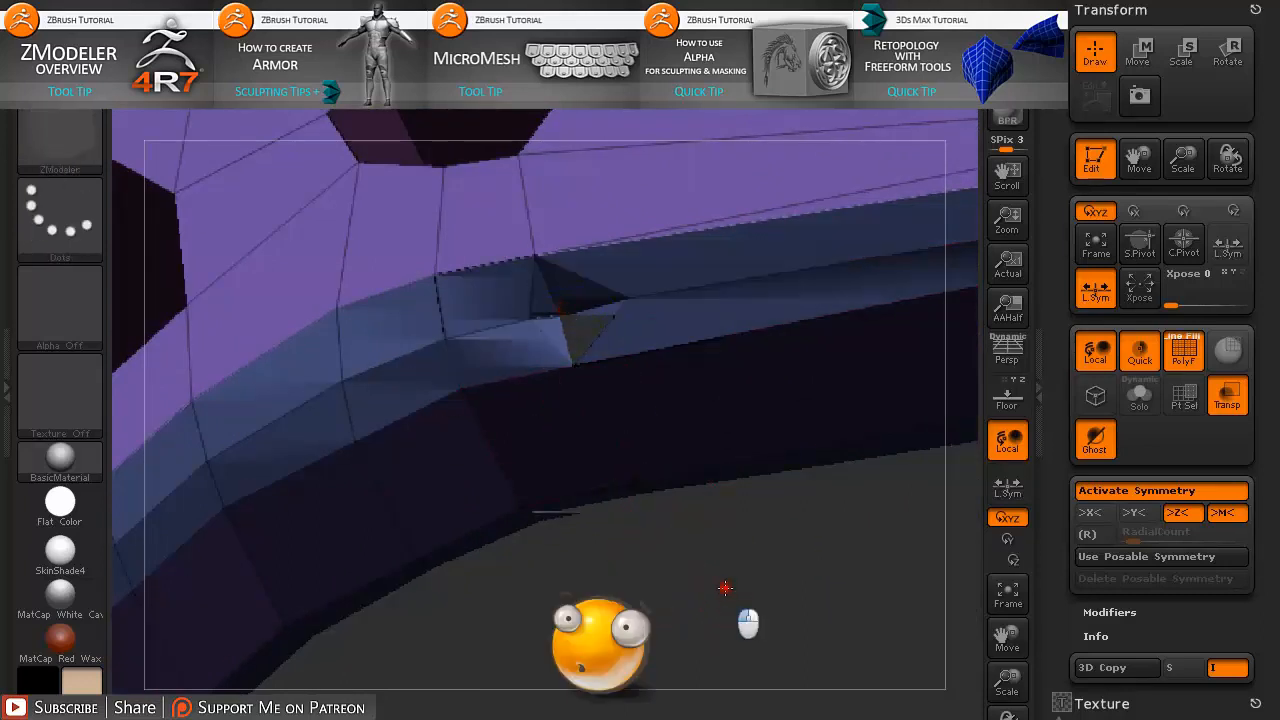
{"action": "left_click_drag", "start_coordinate": [708, 604], "coordinate": [778, 658]}
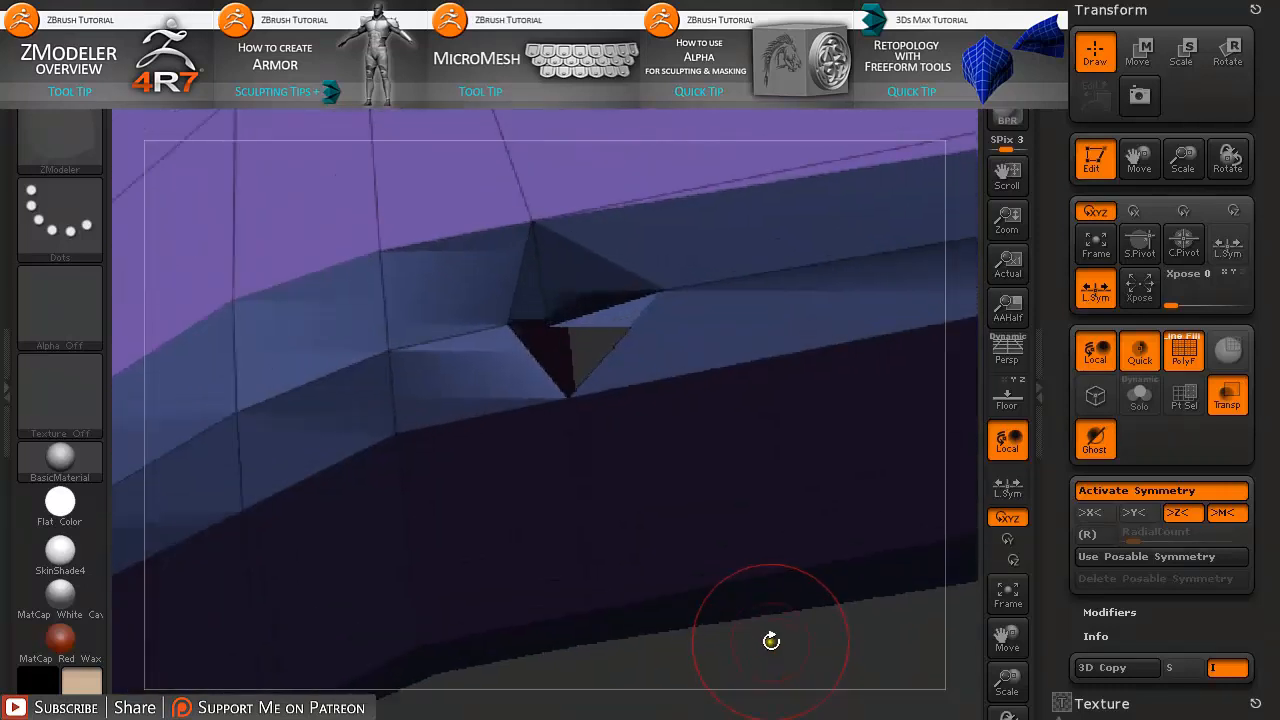
{"action": "key", "text": "ctrl+z"}
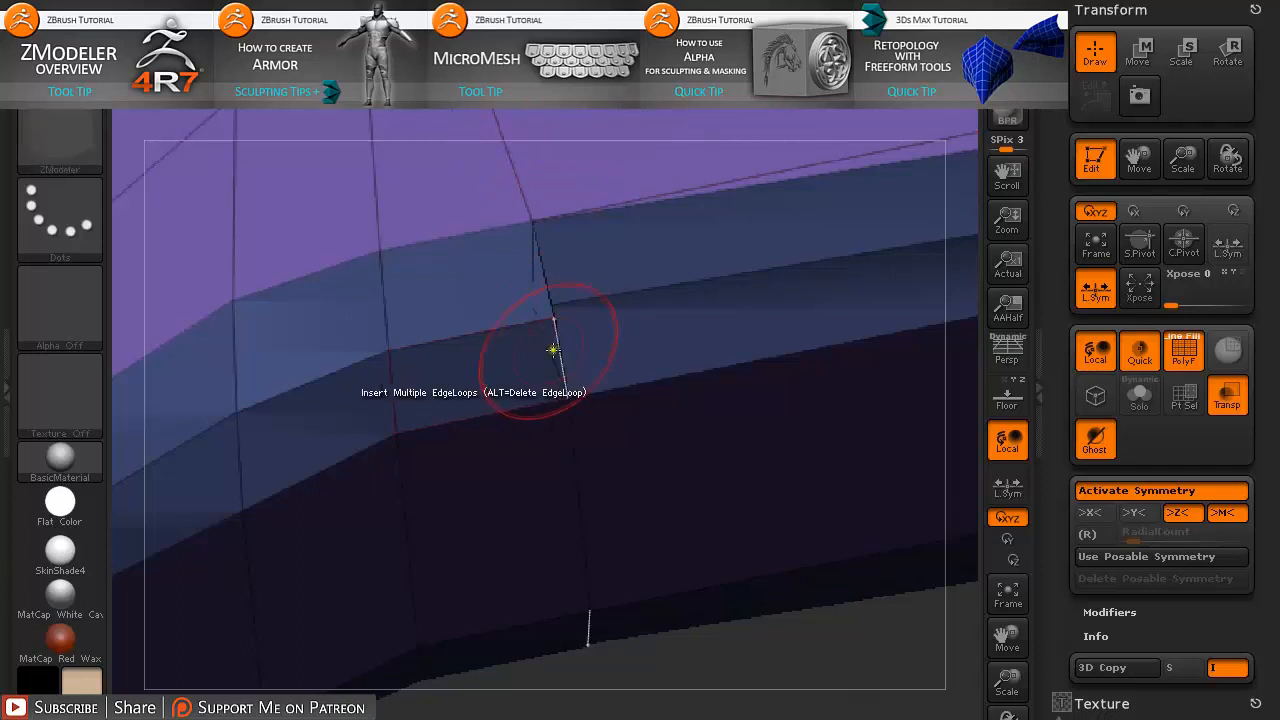
{"action": "left_click", "coordinate": [553, 314]}
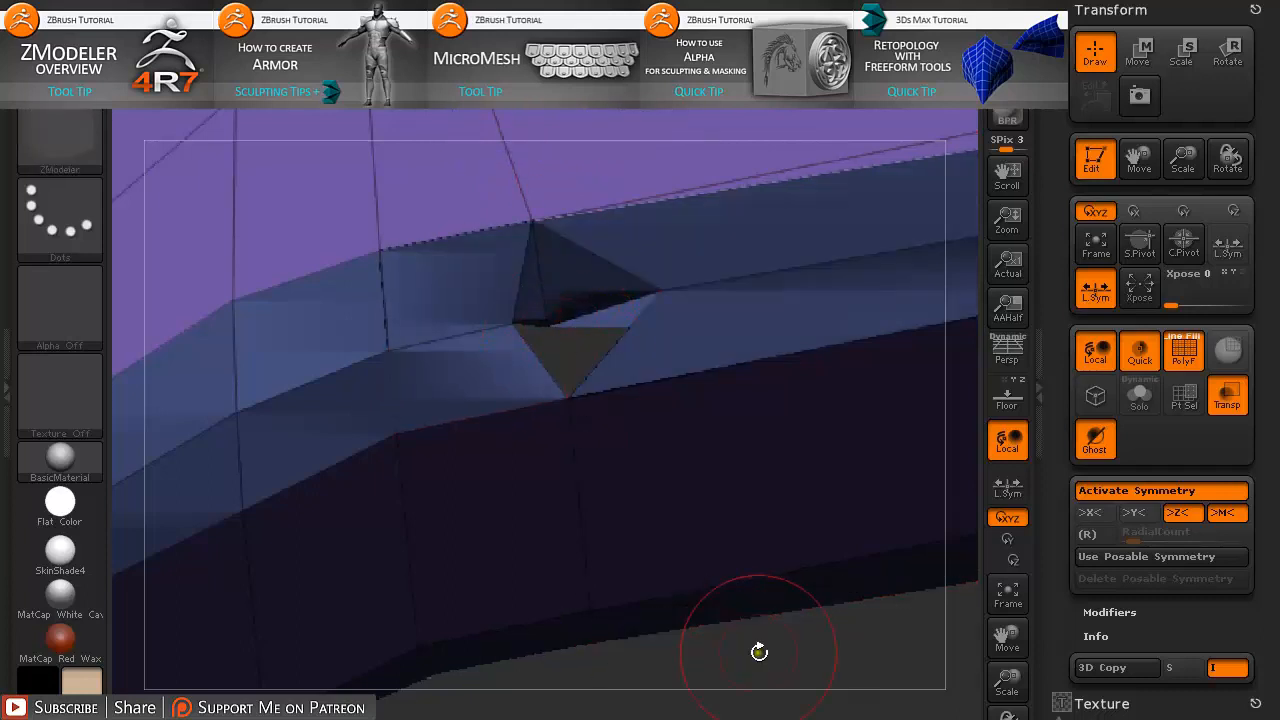
{"action": "left_click_drag", "start_coordinate": [757, 651], "coordinate": [726, 550]}
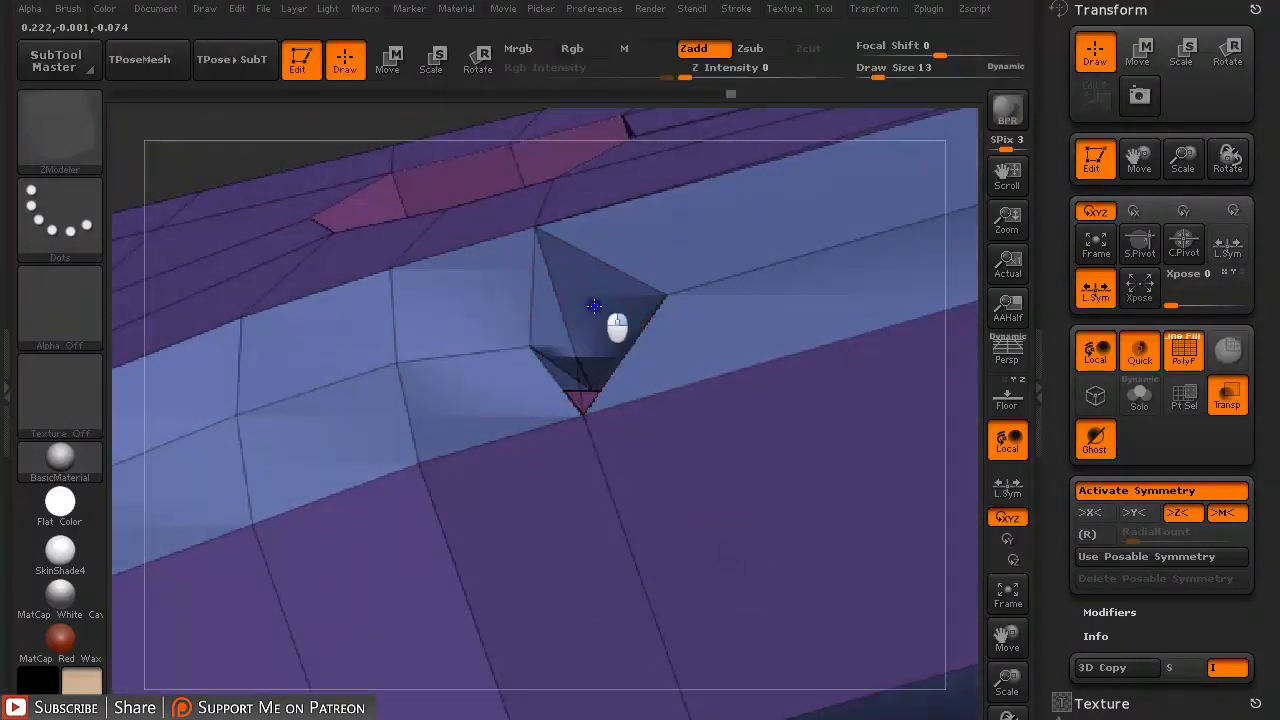
- Bridge the polygons around the opened bevel corner to fill its lower triangular gap
{"action": "key", "text": "space"}
{"action": "left_click", "coordinate": [560, 252]}
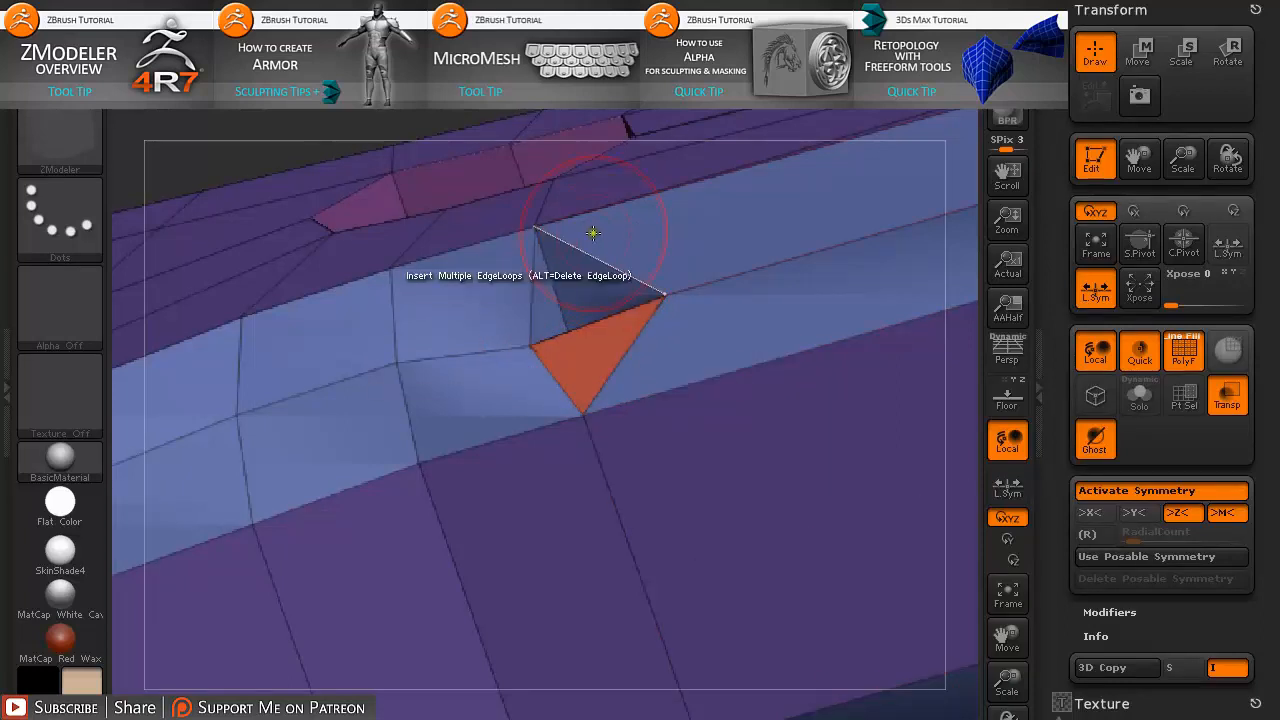
{"action": "key", "text": "f"}
{"action": "left_click_drag", "start_coordinate": [761, 536], "coordinate": [769, 620]}
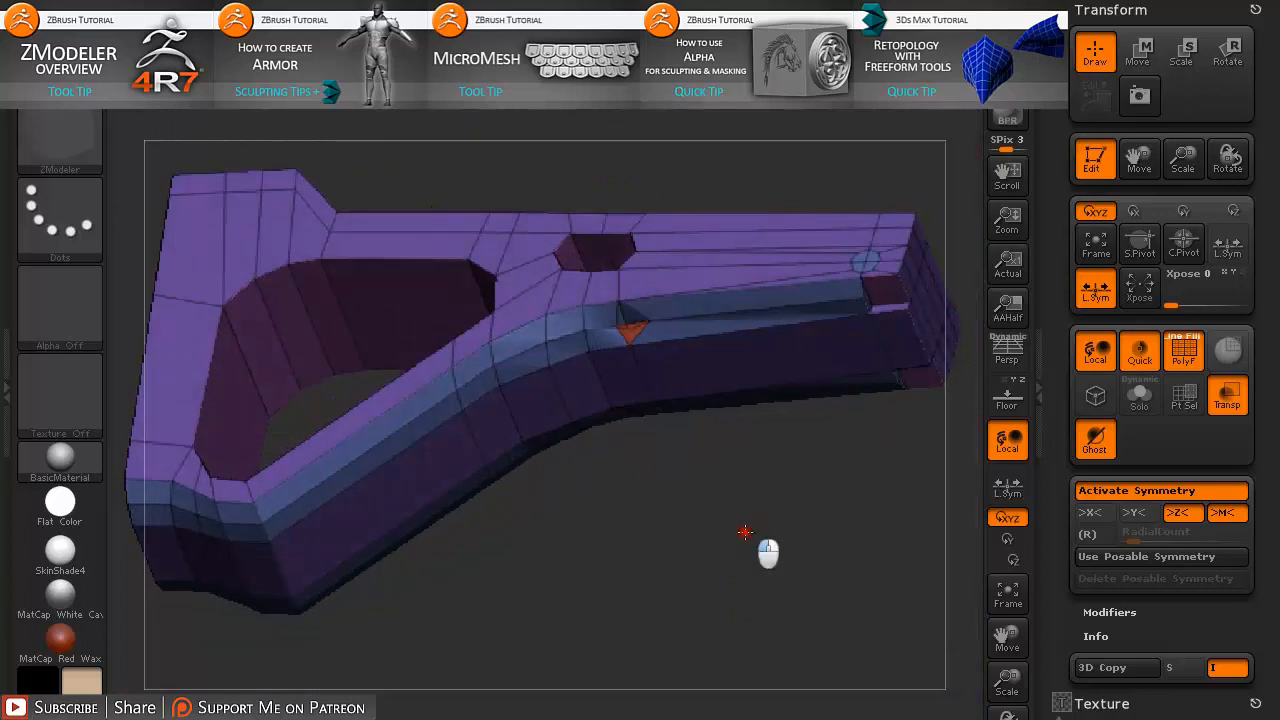
{"action": "left_click_drag", "start_coordinate": [746, 531], "coordinate": [786, 597], "text": "alt"}
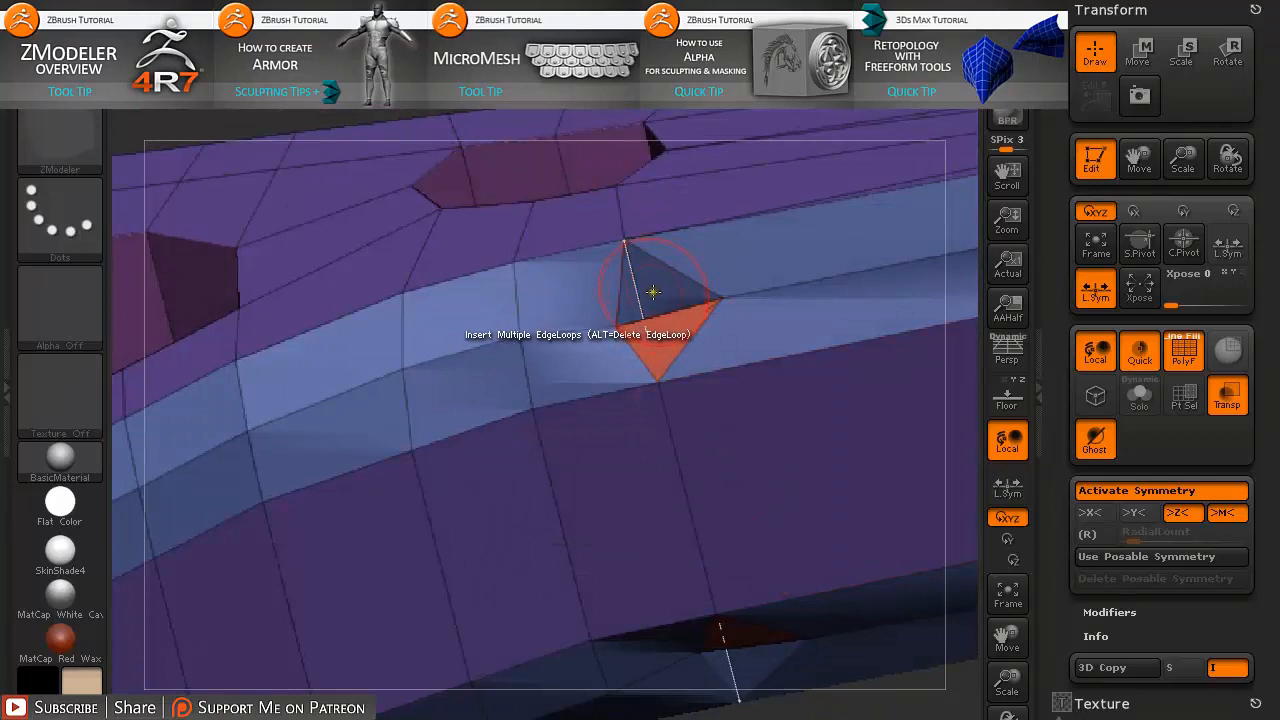
- Bridge the remaining upper triangular gap at the bevel corner to close the opening
{"action": "key", "text": "s"}
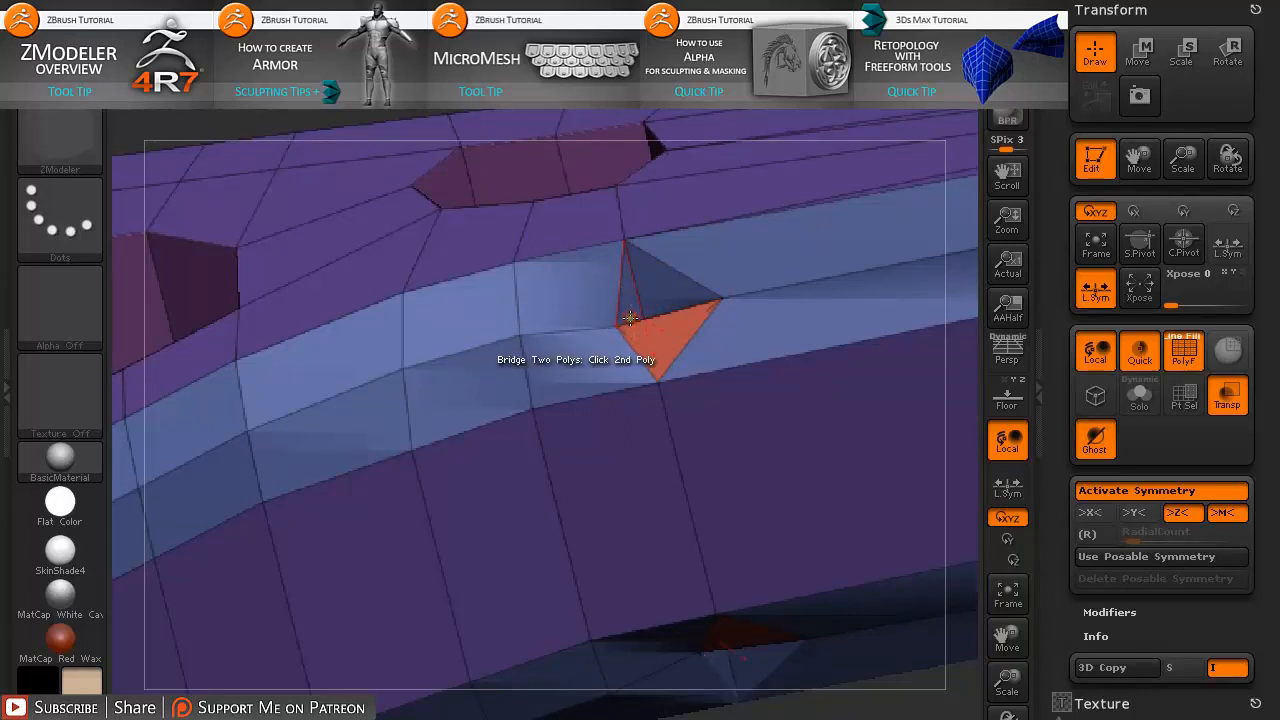
{"action": "key", "text": "f"}
{"action": "left_click_drag", "start_coordinate": [692, 538], "coordinate": [669, 571]}
{"action": "left_click_drag", "start_coordinate": [322, 265], "coordinate": [326, 400], "text": "alt"}
{"action": "left_click_drag", "start_coordinate": [878, 623], "coordinate": [772, 712], "text": "alt"}
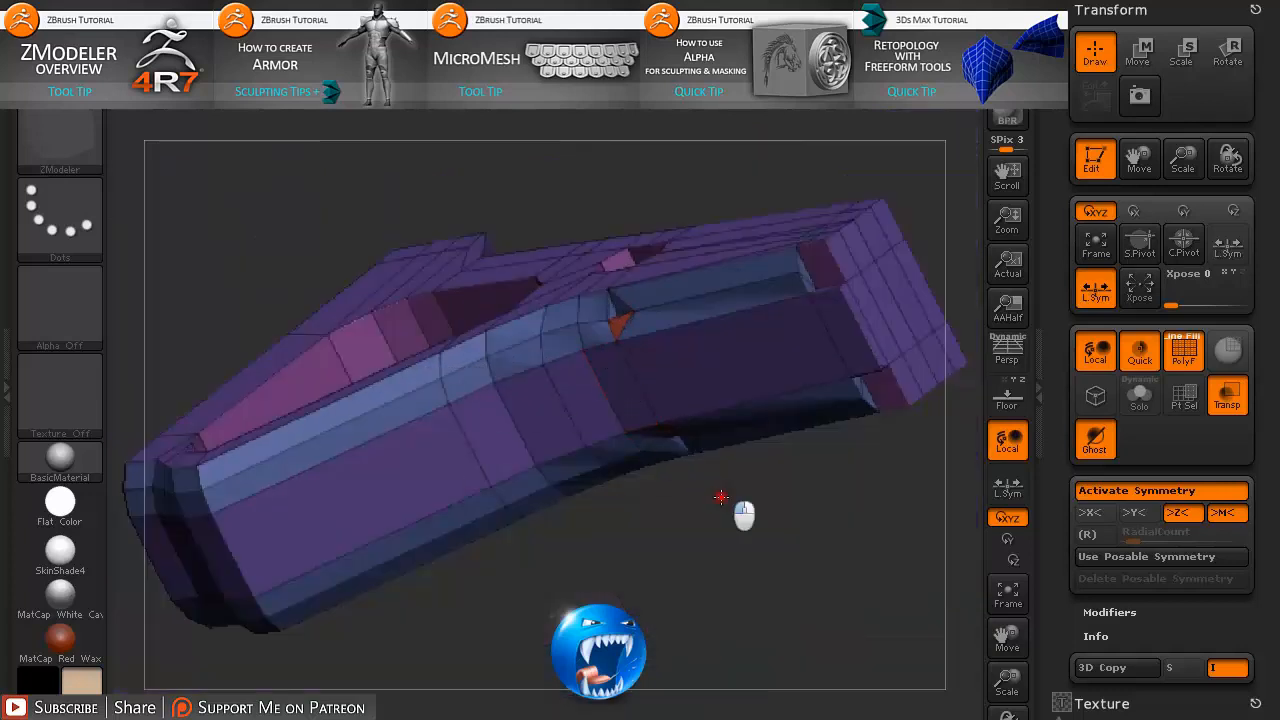
{"action": "left_click_drag", "start_coordinate": [721, 497], "coordinate": [783, 712], "text": "alt"}
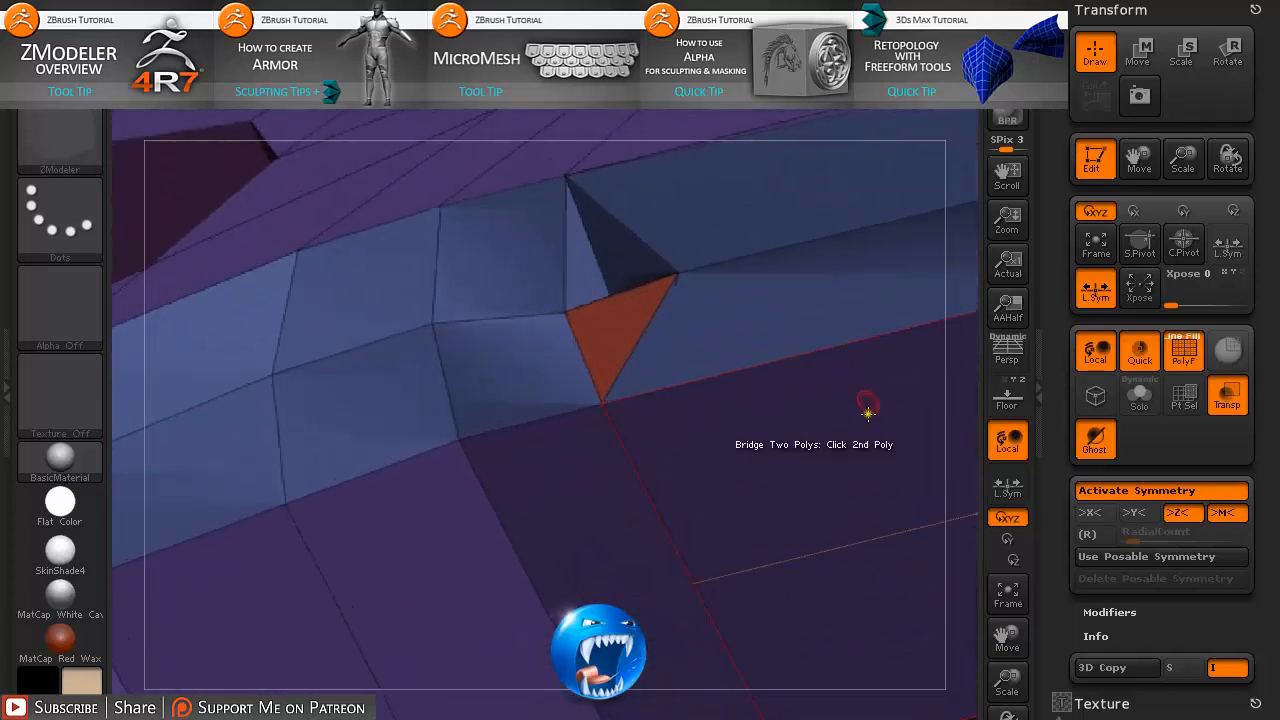
{"action": "left_click_drag", "start_coordinate": [966, 346], "coordinate": [1140, 630], "text": "alt"}
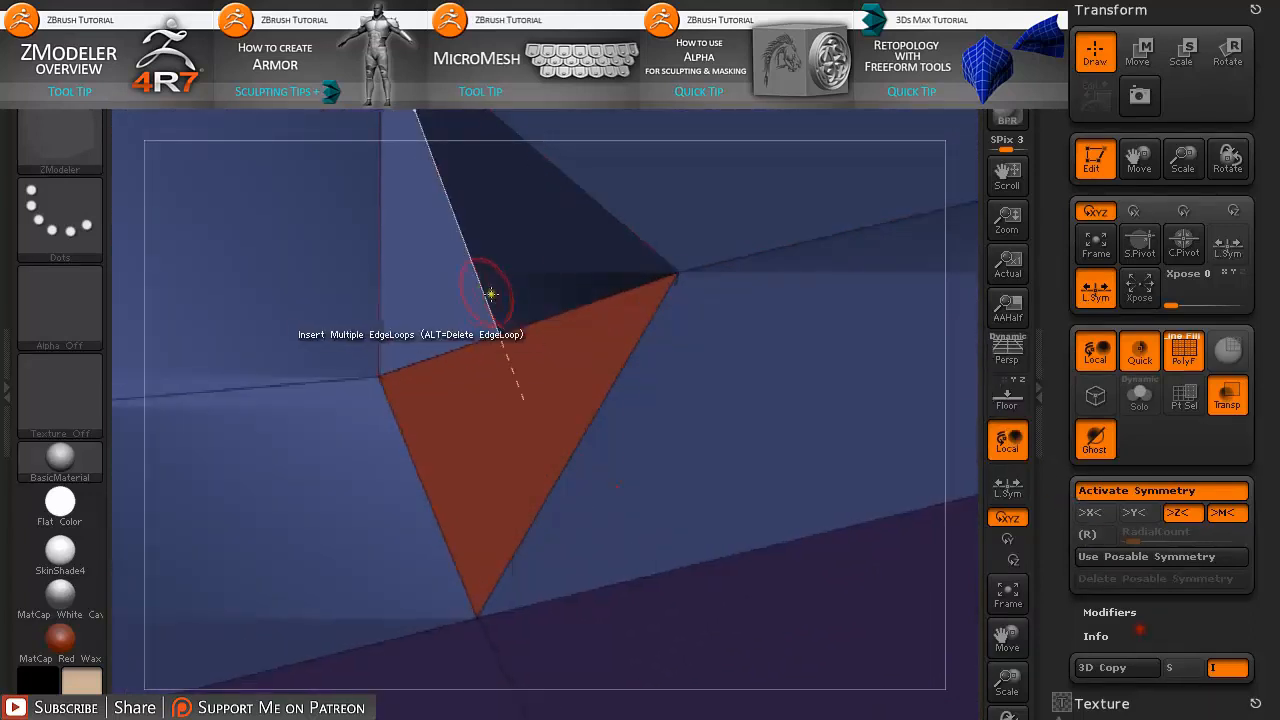
{"action": "left_click", "coordinate": [442, 335]}
- Stitch the protruding corner point to the middle bevel point at the bend, merging the small orange triangles into the bevel
{"action": "key", "text": "f"}
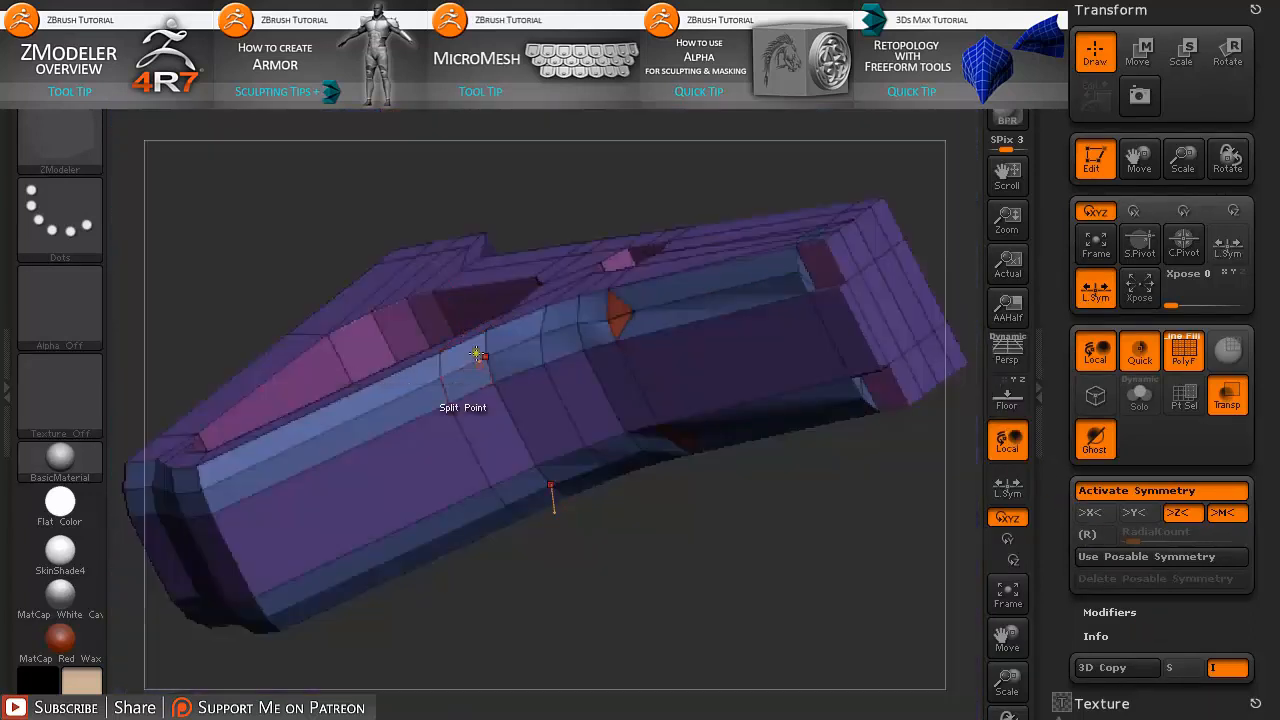
{"action": "left_click_drag", "start_coordinate": [673, 577], "coordinate": [743, 670], "text": "alt"}
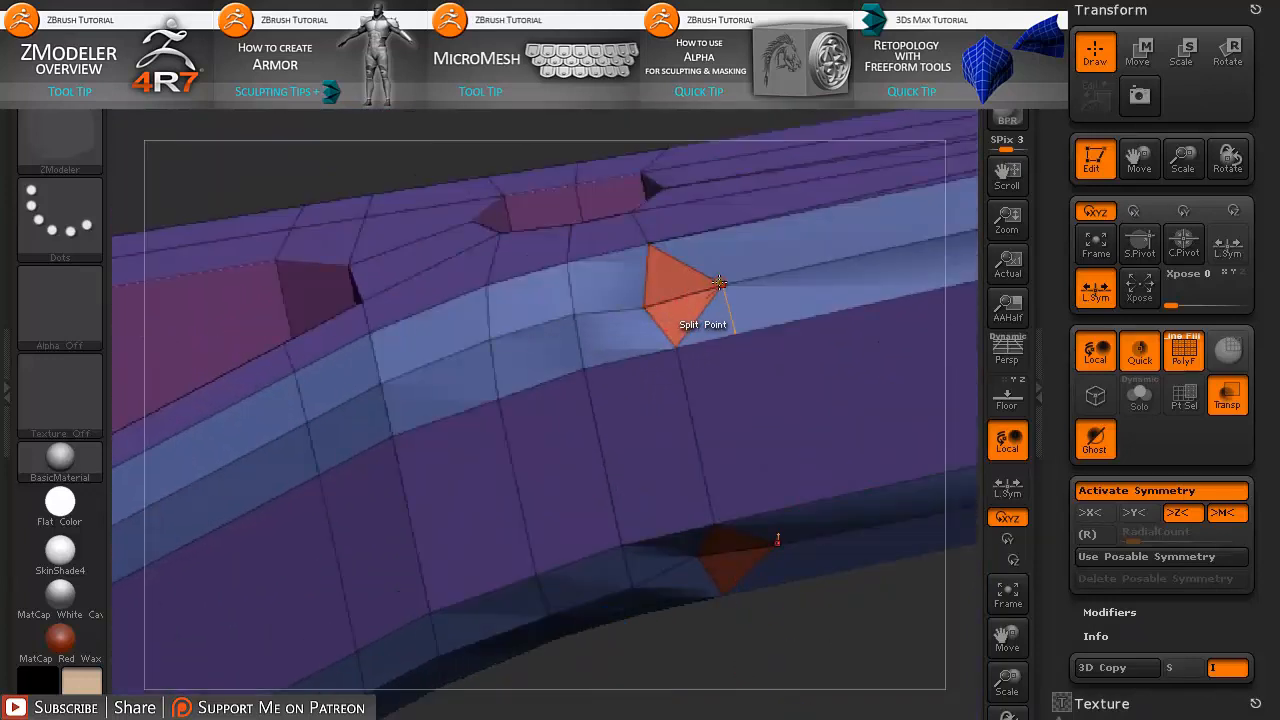
{"action": "key", "text": "space"}
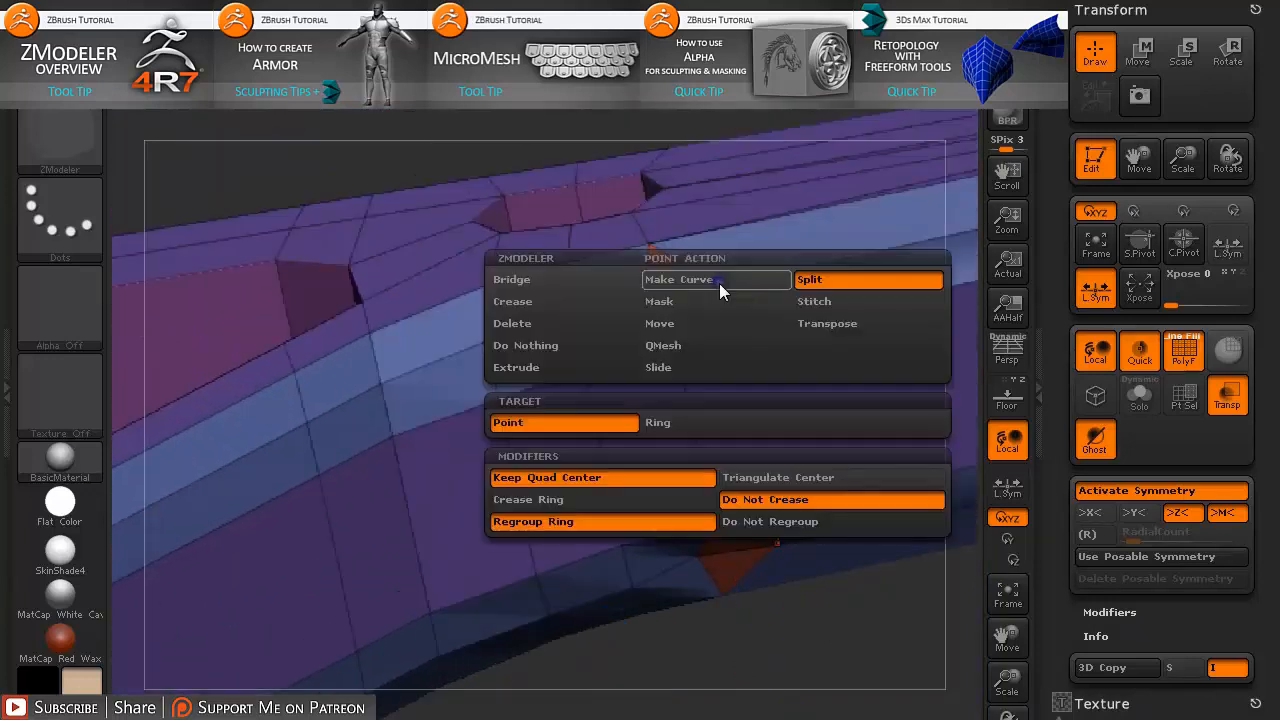
{"action": "left_click", "coordinate": [823, 300]}
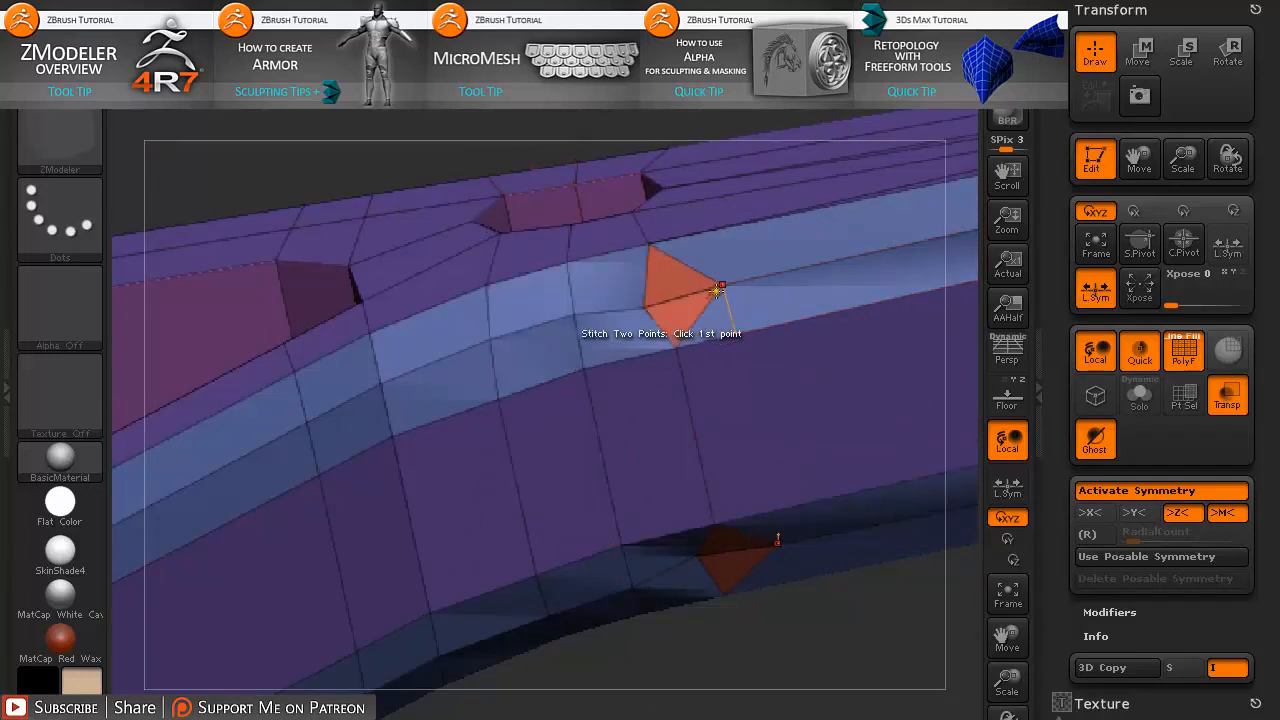
{"action": "key", "text": "space"}
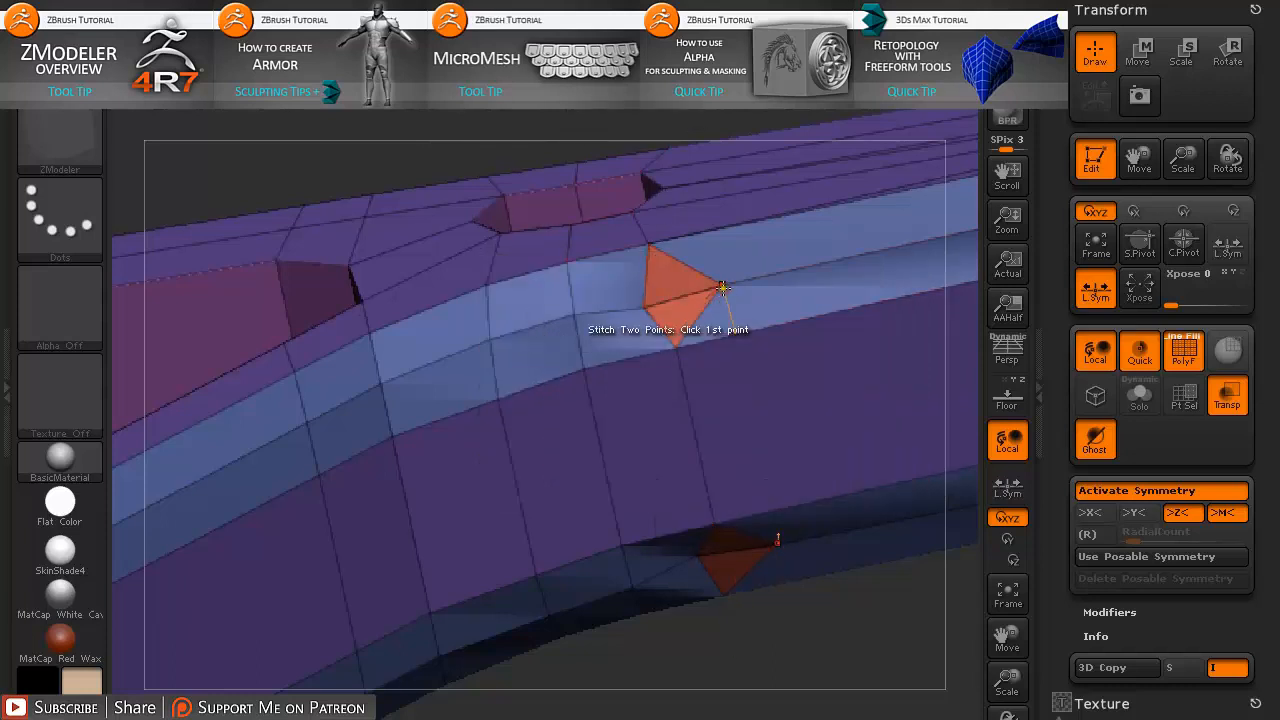
{"action": "left_click", "coordinate": [721, 287]}
{"action": "left_click", "coordinate": [648, 303]}
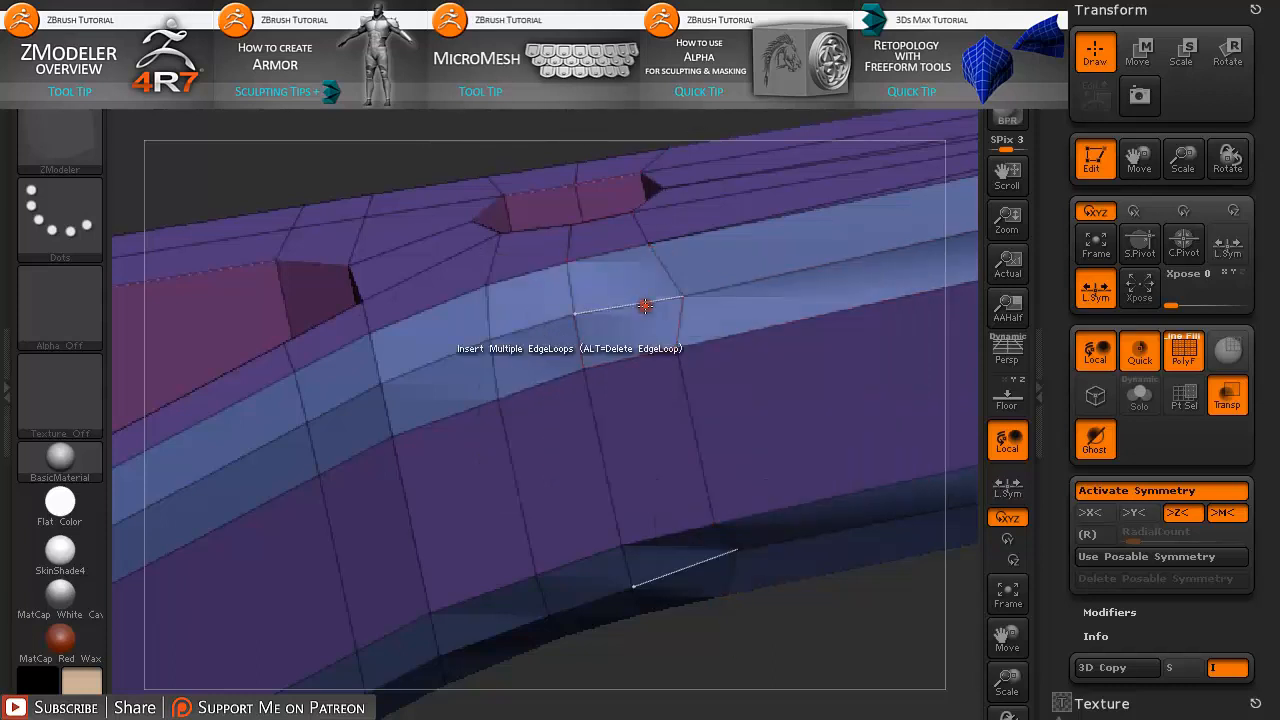
- Bridge the connected polygons in the notch at the stock's front end, using the Connected Polys target
{"action": "left_click_drag", "start_coordinate": [792, 618], "coordinate": [571, 620]}
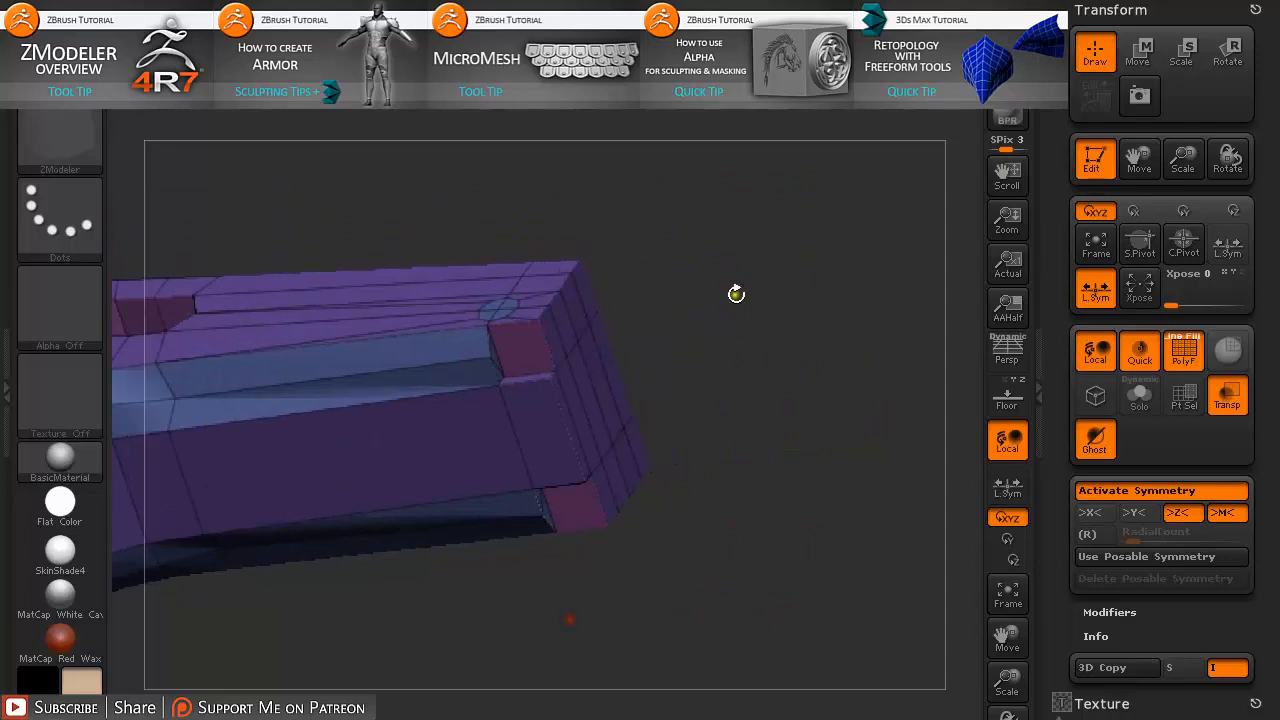
{"action": "left_click_drag", "start_coordinate": [737, 294], "coordinate": [774, 428], "text": "alt"}
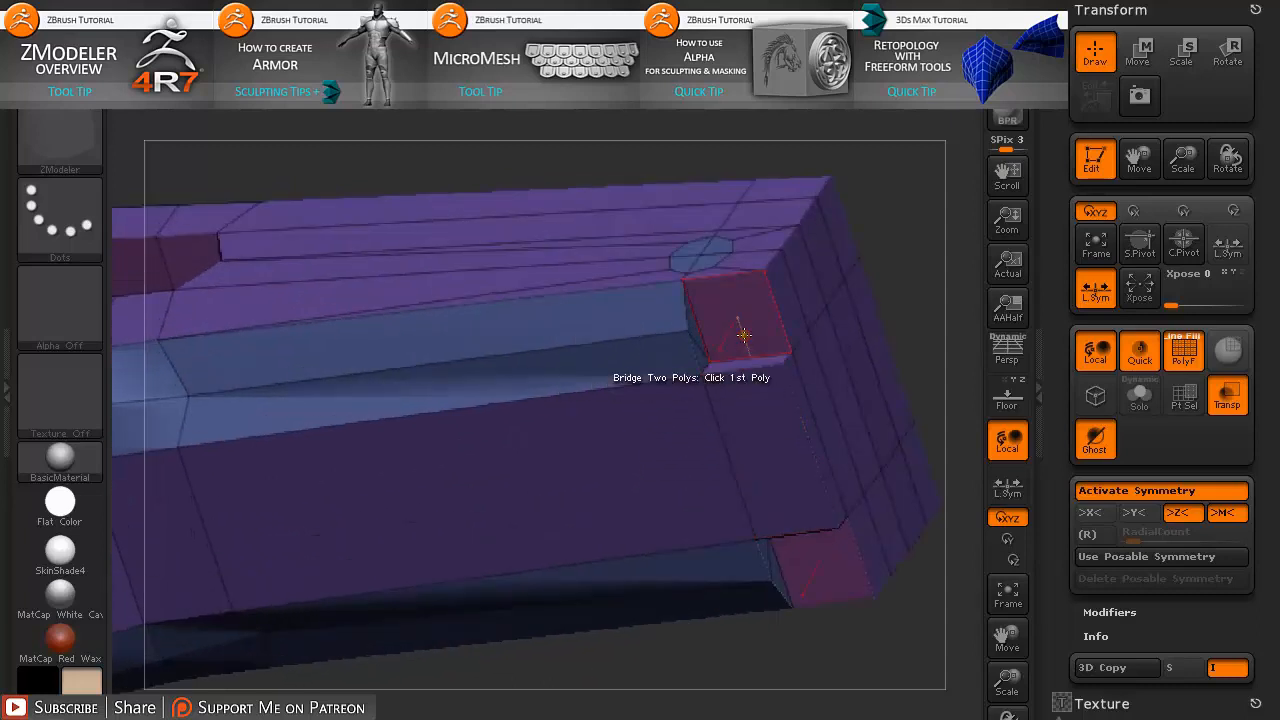
{"action": "key", "text": "space"}
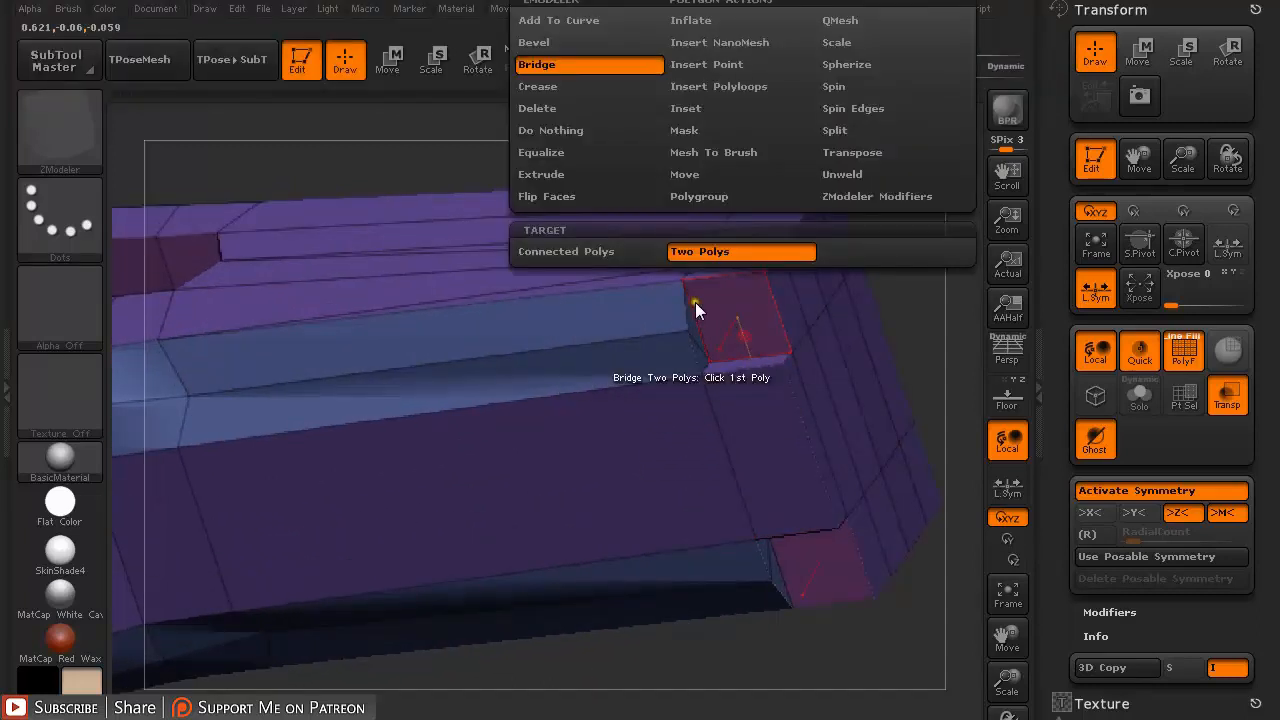
{"action": "left_click", "coordinate": [624, 256]}
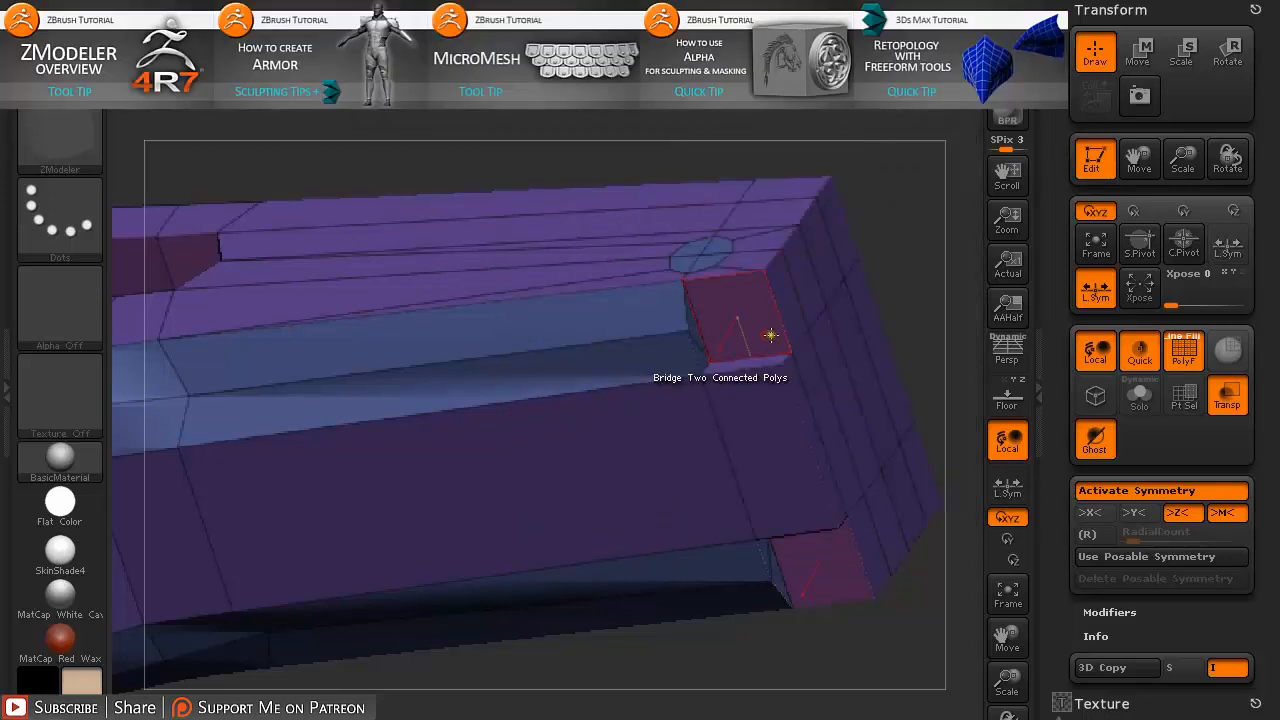
{"action": "left_click", "coordinate": [754, 360]}
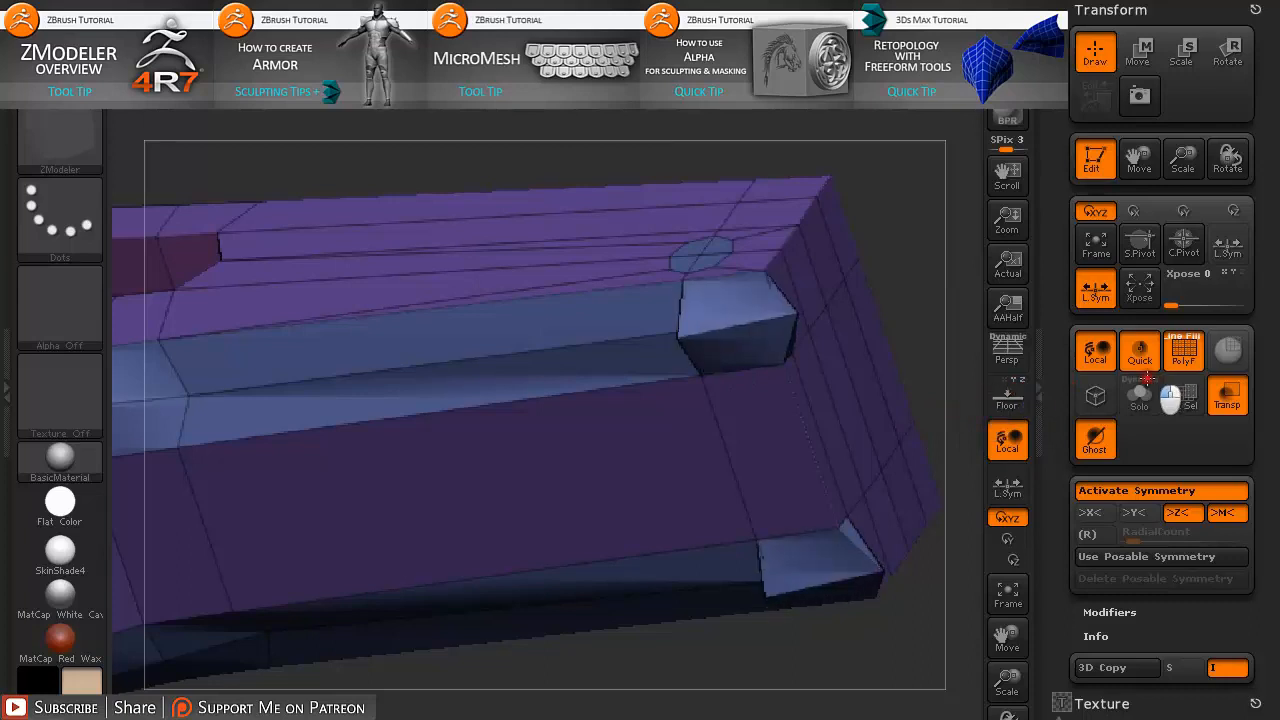
{"action": "left_click_drag", "start_coordinate": [892, 242], "coordinate": [894, 330]}
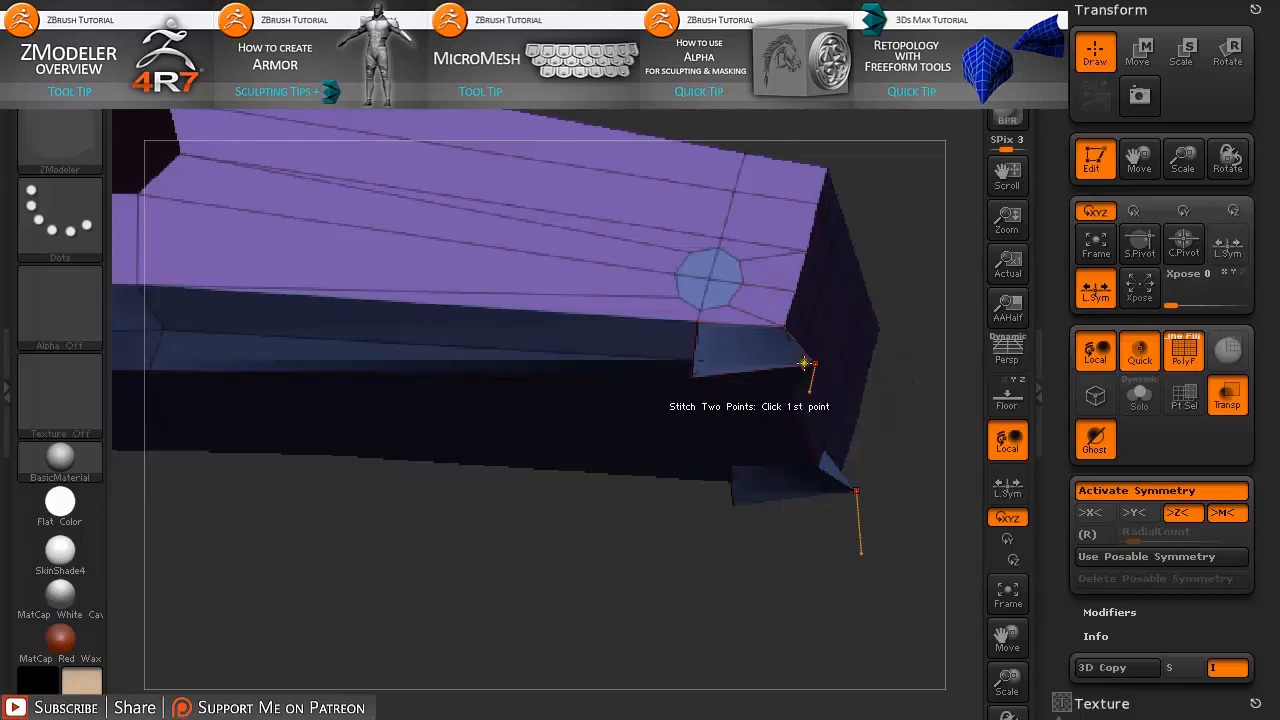
{"action": "mouse_move", "coordinate": [900, 476]}
{"action": "left_mouse_down"}
{"action": "mouse_move", "coordinate": [908, 508]}
{"action": "mouse_move", "coordinate": [900, 466]}
{"action": "left_mouse_up"}
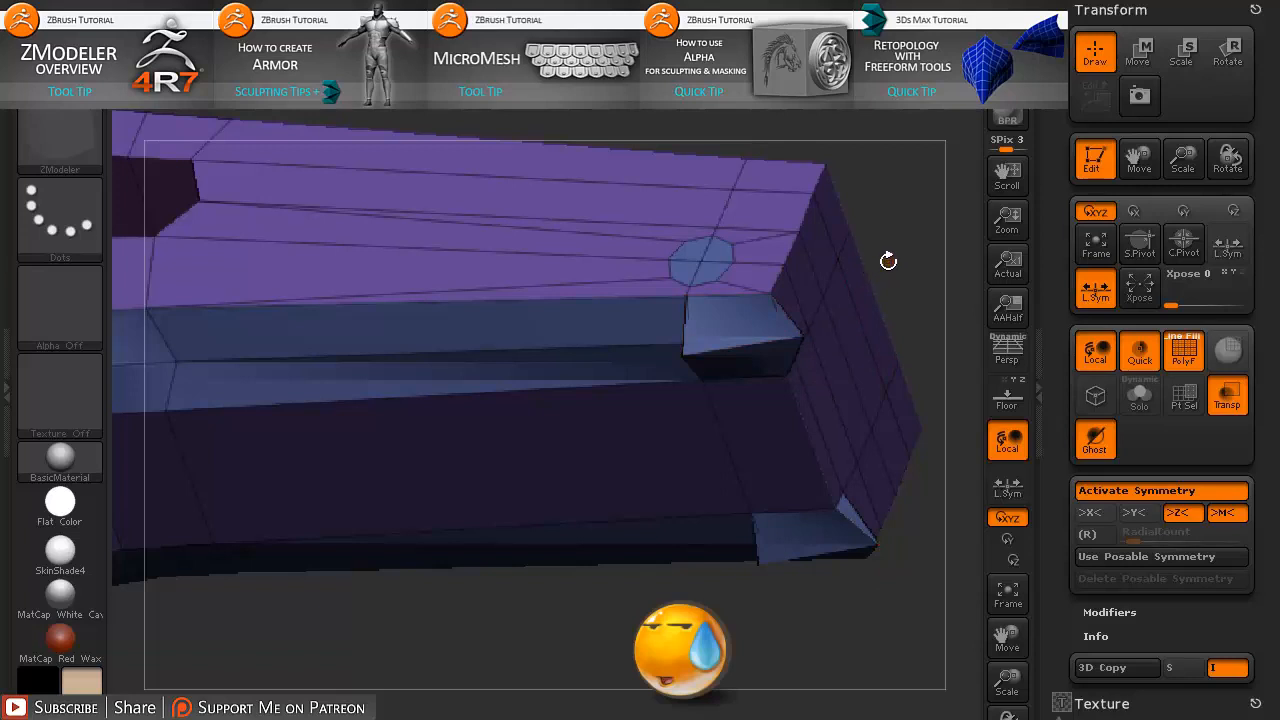
{"action": "left_click_drag", "start_coordinate": [893, 235], "coordinate": [882, 263]}
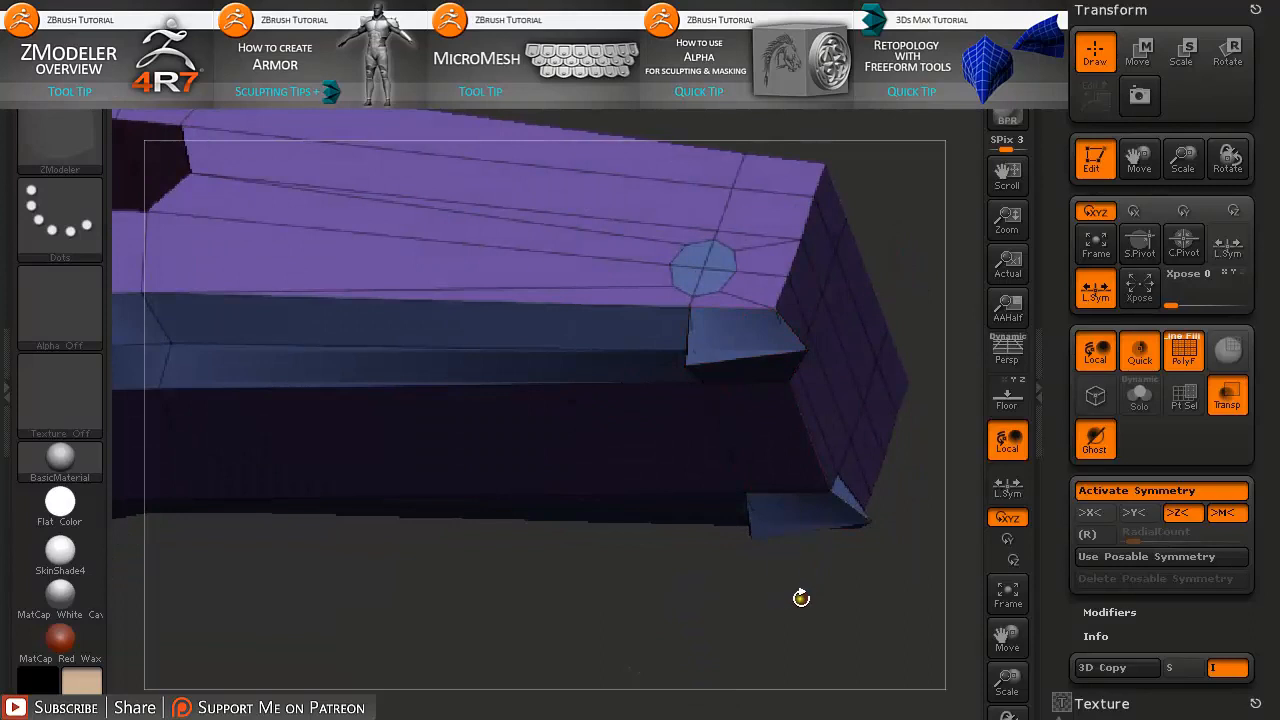
{"action": "left_click_drag", "start_coordinate": [854, 644], "coordinate": [846, 646]}
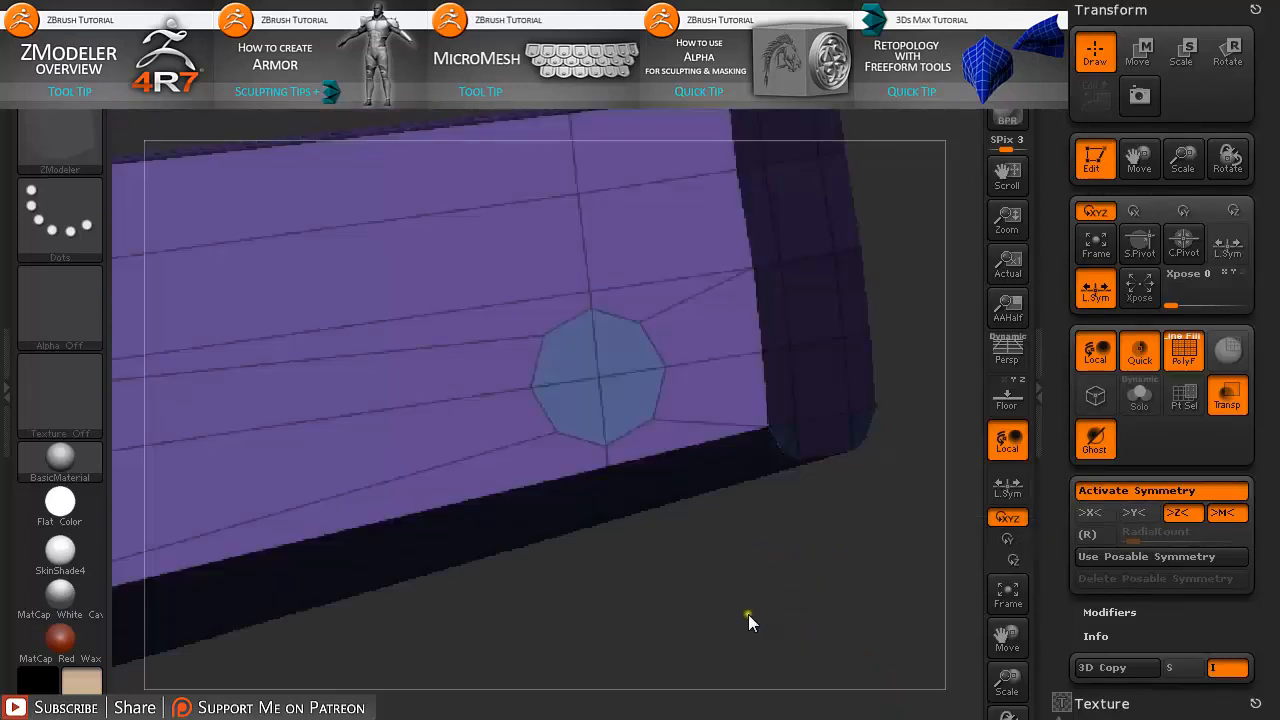
- Check the side openings and long front section, previewing the stock smoothed with the wireframe hidden
{"action": "left_click_drag", "start_coordinate": [748, 614], "coordinate": [808, 590]}
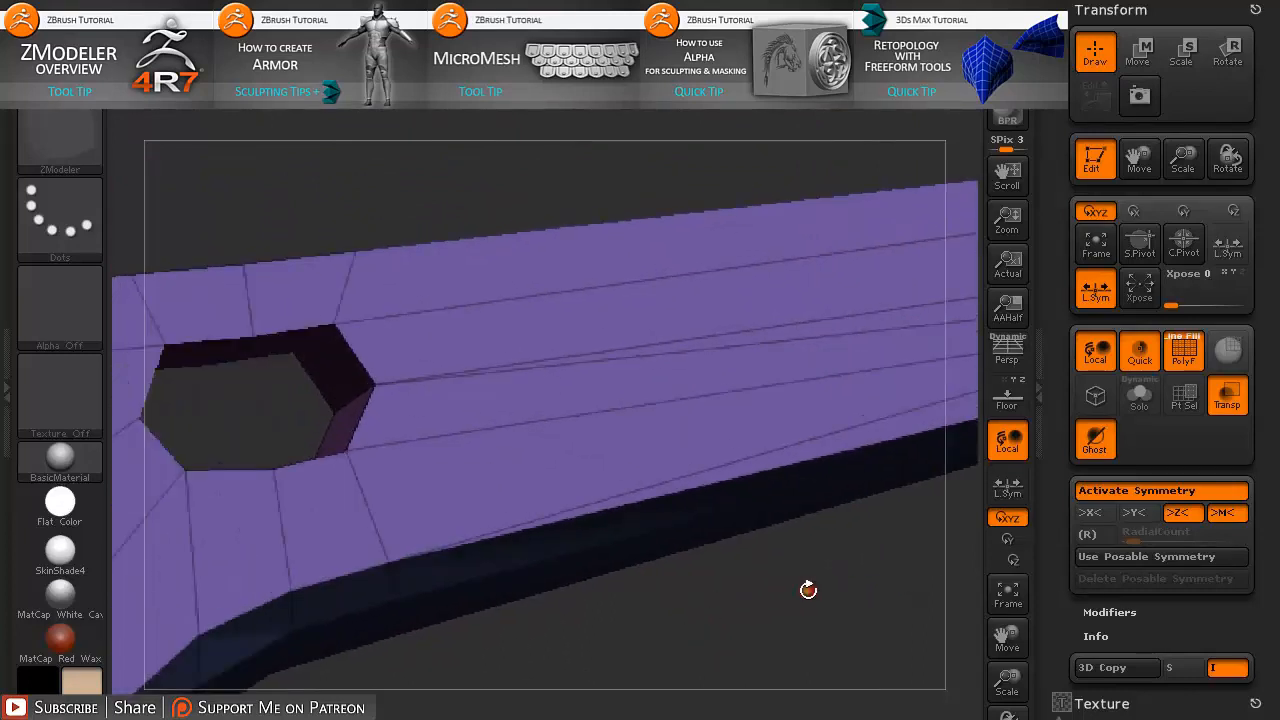
{"action": "left_click_drag", "start_coordinate": [704, 621], "coordinate": [838, 569]}
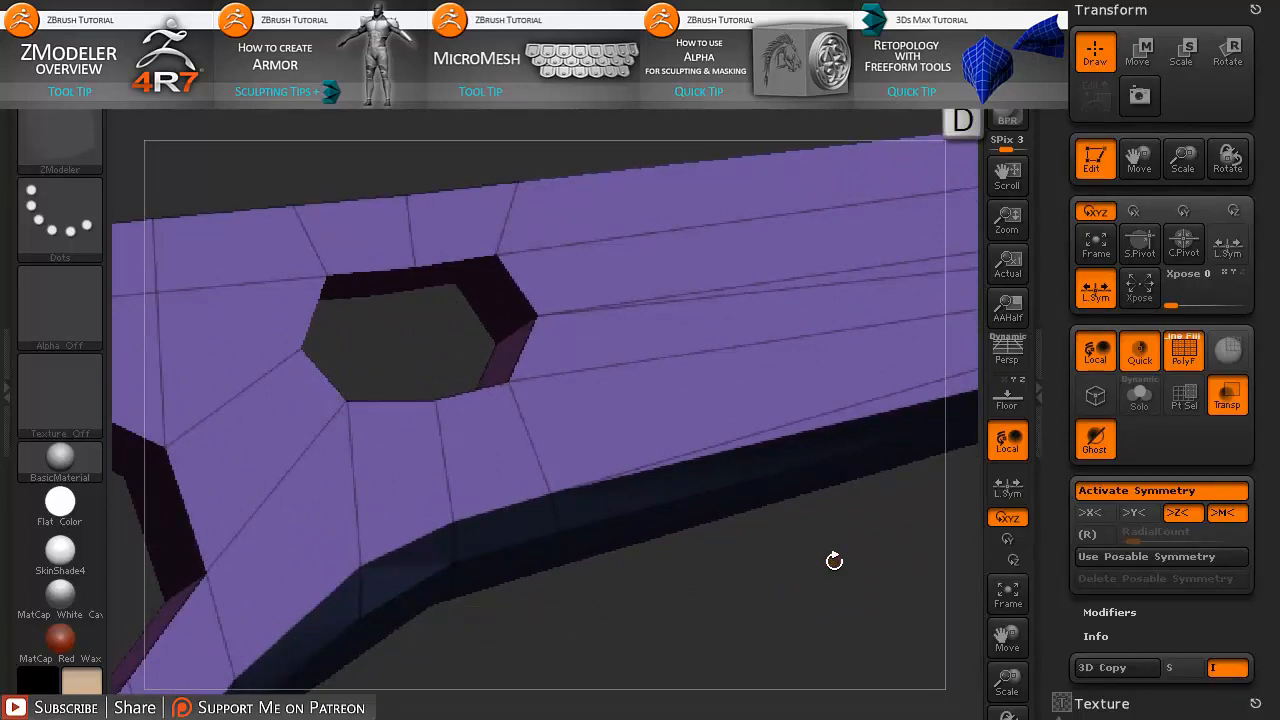
{"action": "left_click_drag", "start_coordinate": [803, 588], "coordinate": [757, 529]}
{"action": "key", "text": "shift+f"}
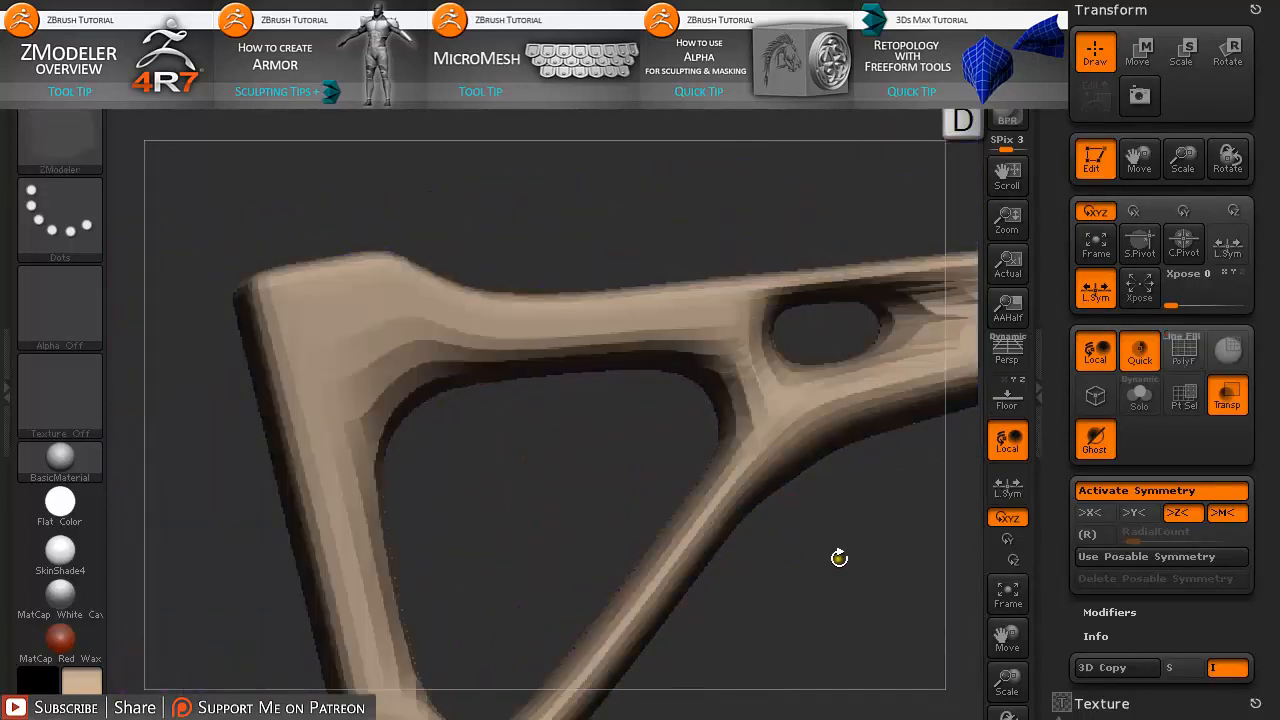
{"action": "left_click_drag", "start_coordinate": [839, 557], "coordinate": [823, 531]}
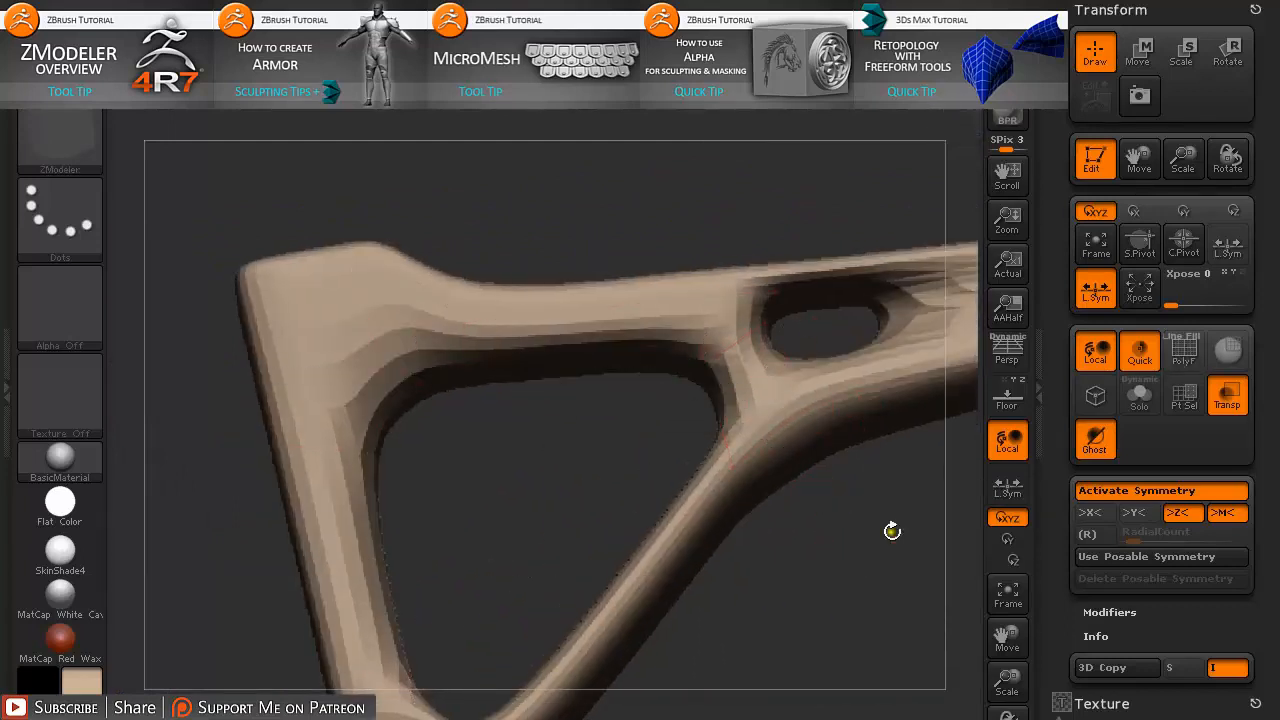
{"action": "mouse_move", "coordinate": [892, 531]}
{"action": "left_mouse_down"}
{"action": "mouse_move", "coordinate": [908, 571]}
{"action": "mouse_move", "coordinate": [551, 603]}
{"action": "left_mouse_up"}
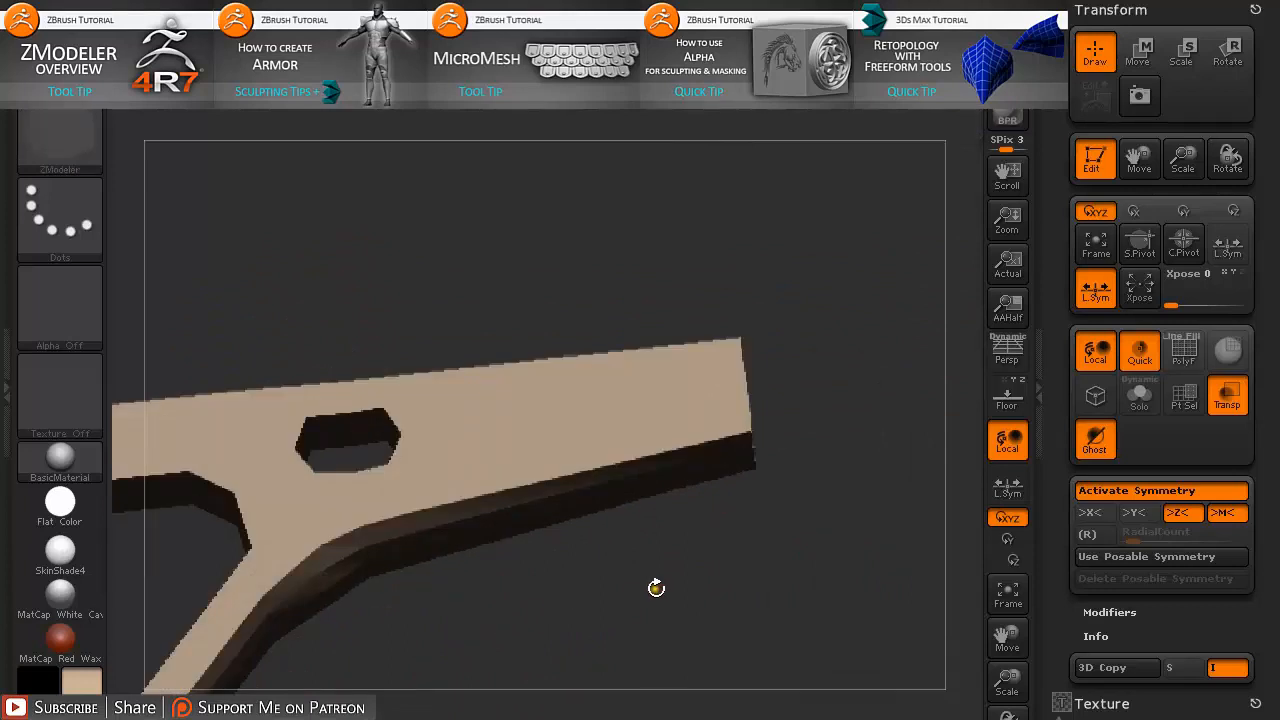
{"action": "left_click_drag", "start_coordinate": [699, 558], "coordinate": [791, 623]}
{"action": "key", "text": "shift+f"}
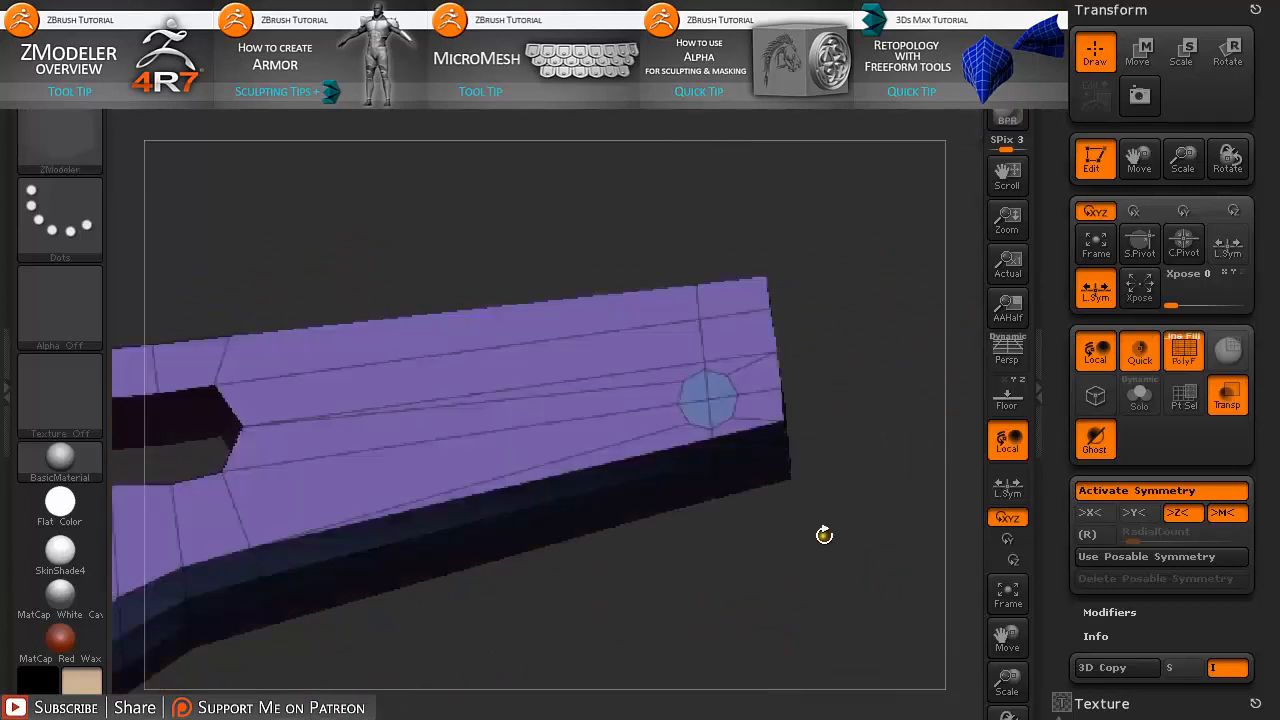
- Inset the blue octagonal polygroup island near the front end as one region, leaving a thin border around it
{"action": "left_click_drag", "start_coordinate": [886, 596], "coordinate": [840, 520], "text": "alt"}
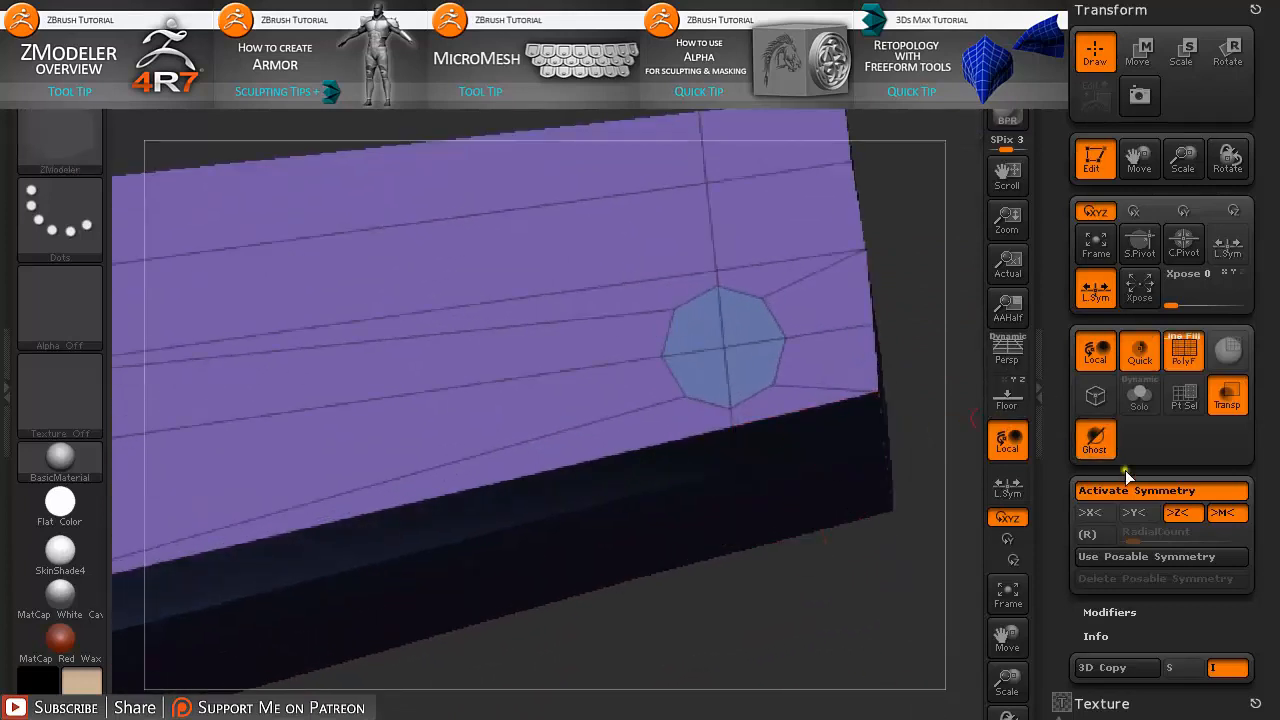
{"action": "left_click", "coordinate": [1095, 12]}
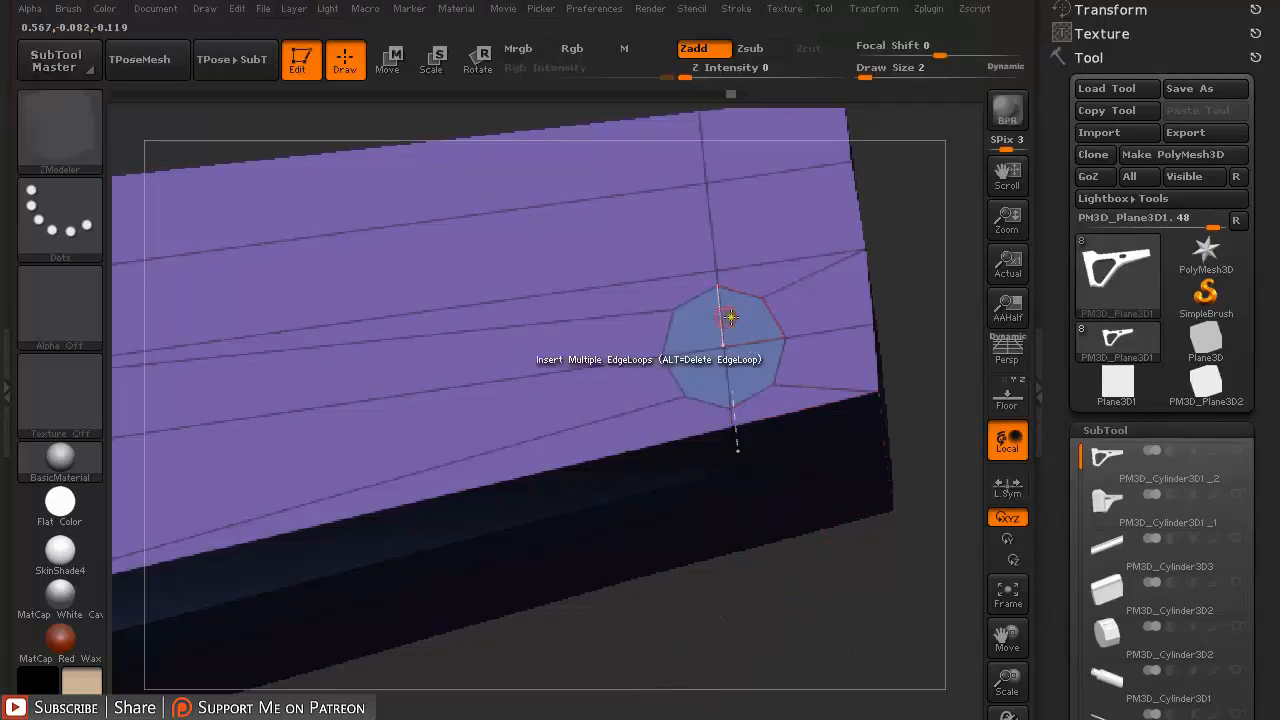
{"action": "key", "text": "space"}
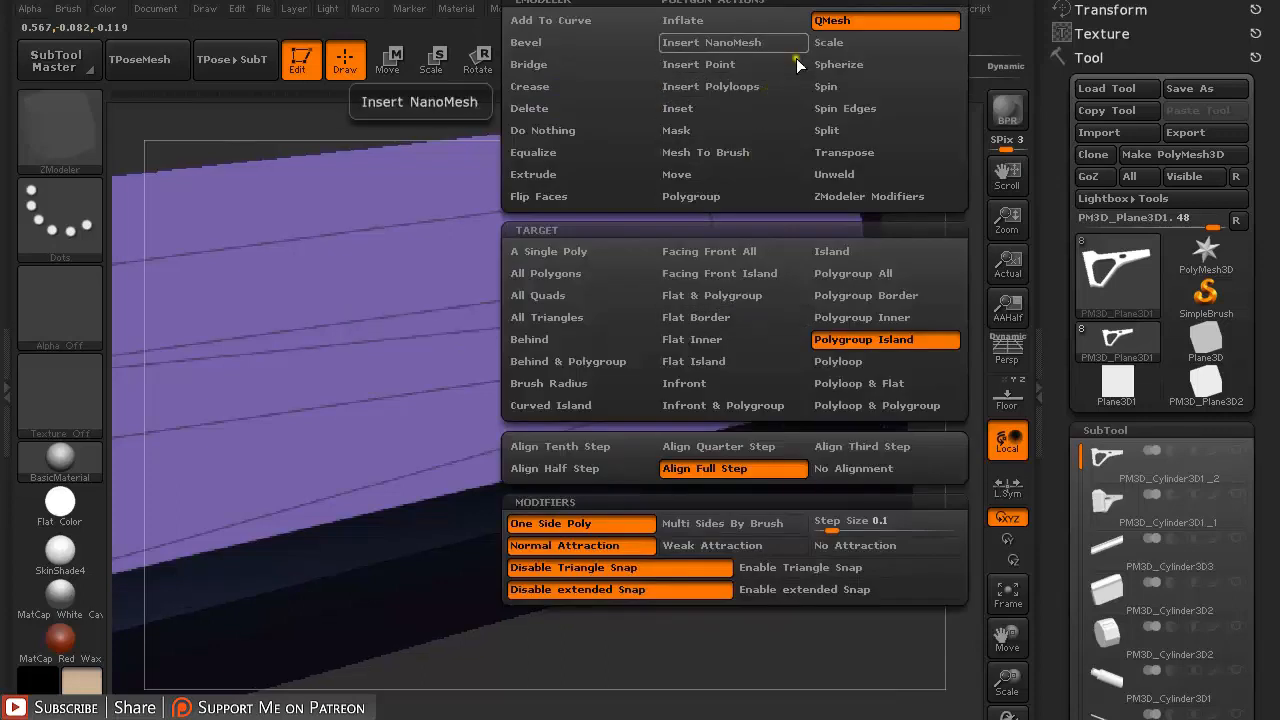
{"action": "left_click", "coordinate": [711, 108]}
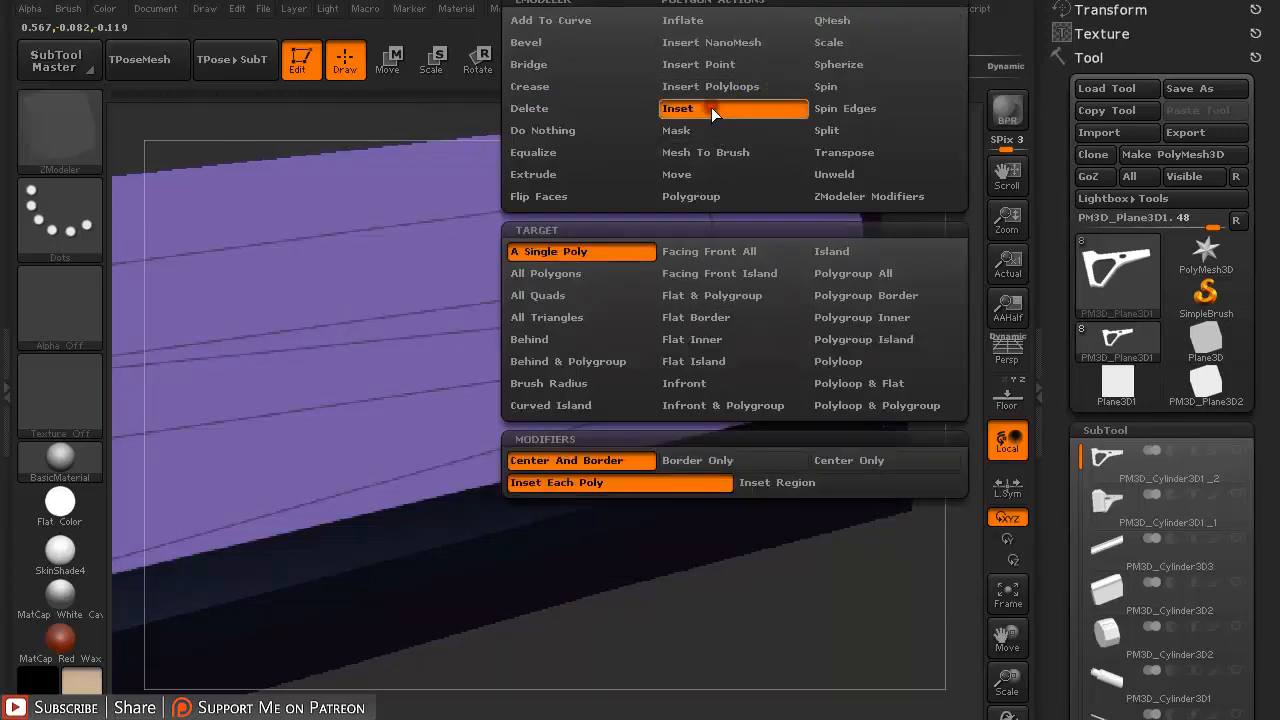
{"action": "left_click", "coordinate": [785, 484]}
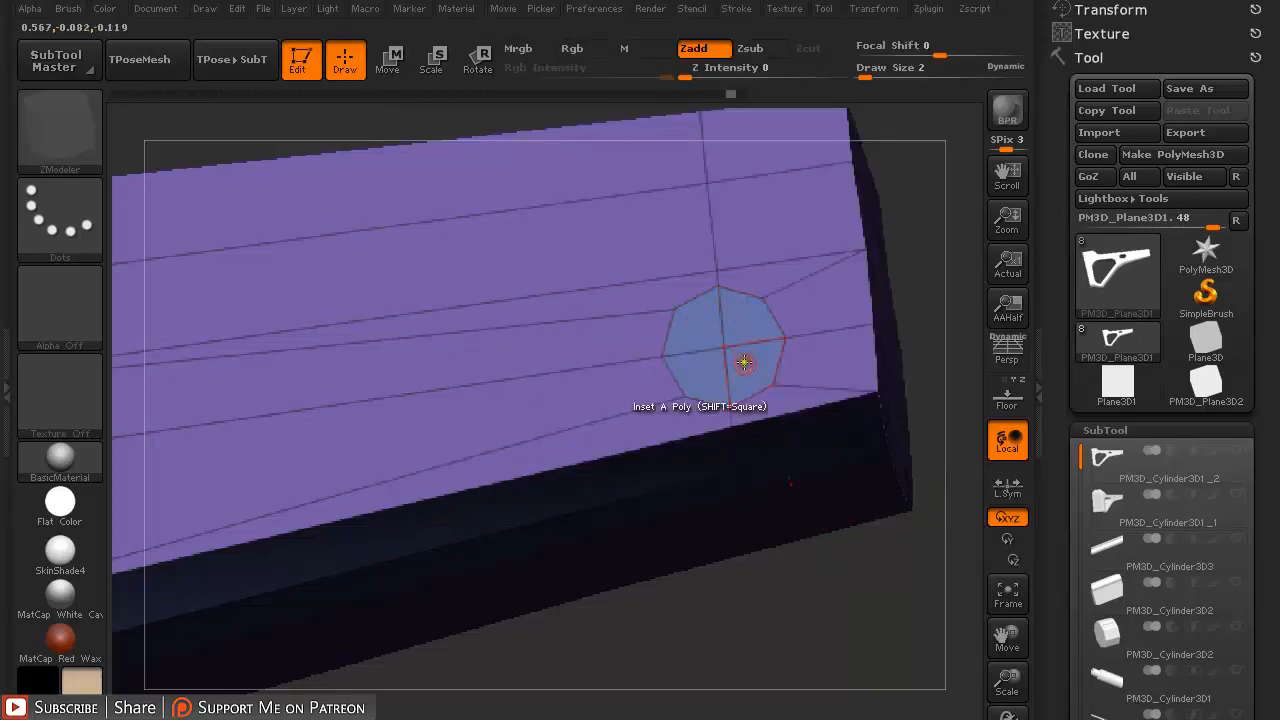
{"action": "key", "text": "space"}
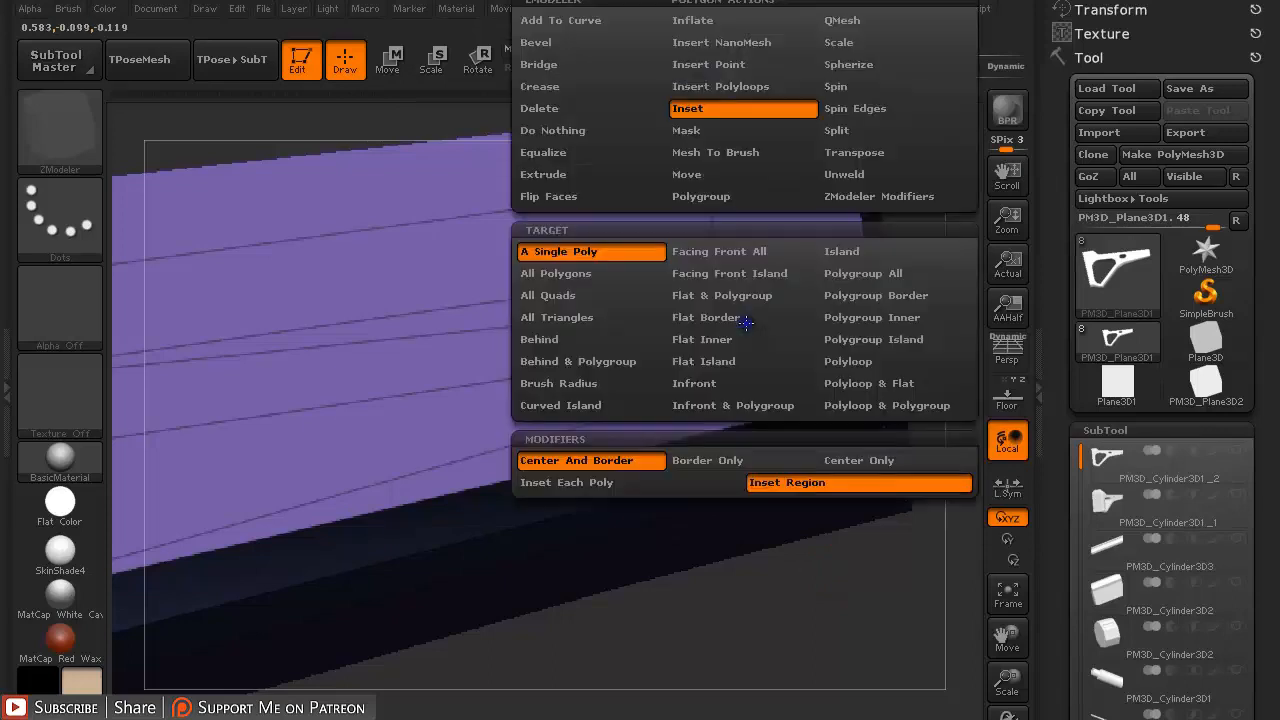
{"action": "left_click", "coordinate": [860, 342]}
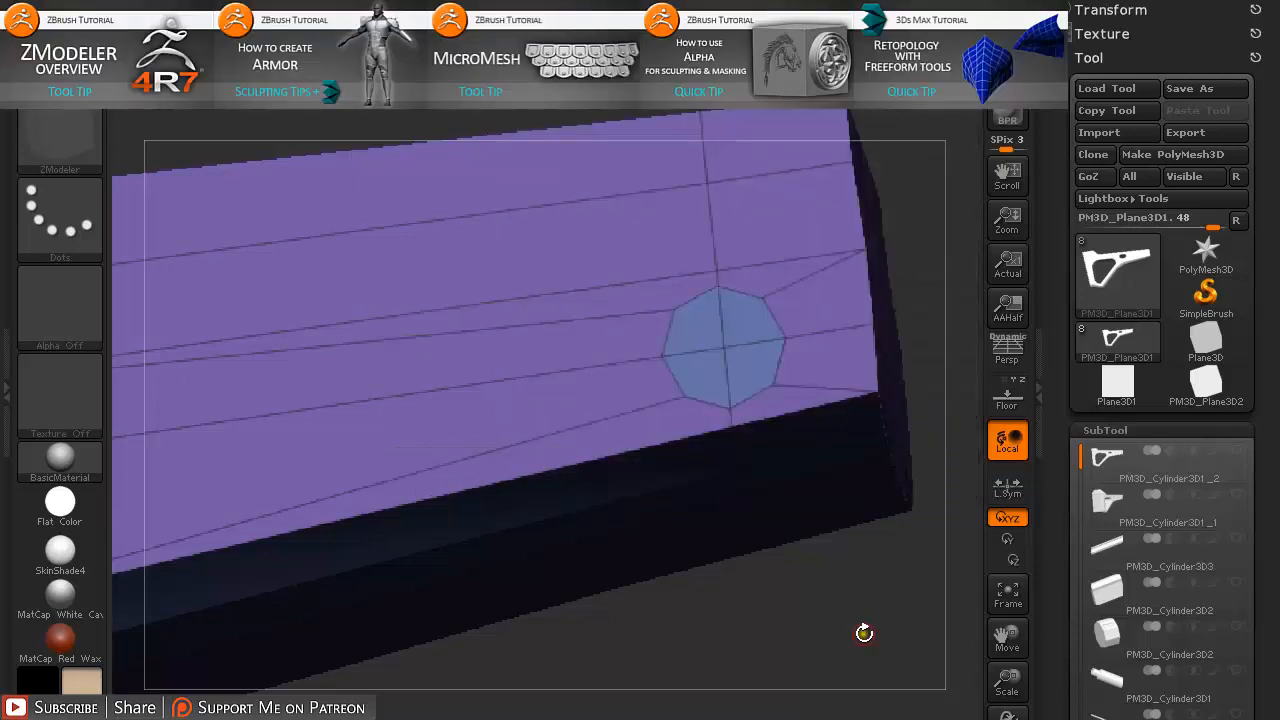
{"action": "mouse_move", "coordinate": [745, 331]}
{"action": "left_mouse_down"}
{"action": "mouse_move", "coordinate": [735, 338]}
{"action": "mouse_move", "coordinate": [741, 329]}
{"action": "left_mouse_up"}
{"action": "key", "text": "ctrl+z"}
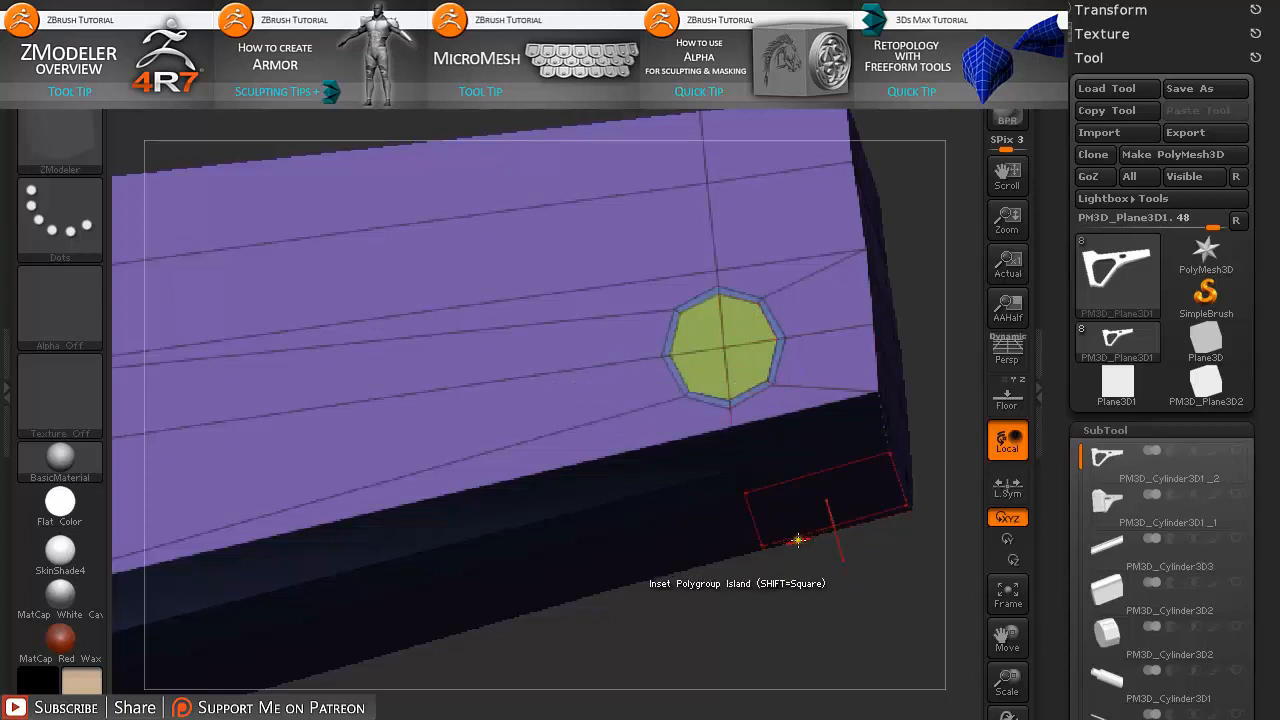
- QMesh the inset octagonal polygroup island through the thickness of the stock to cut a through hole
{"action": "left_click_drag", "start_coordinate": [729, 586], "coordinate": [600, 578], "text": "alt"}
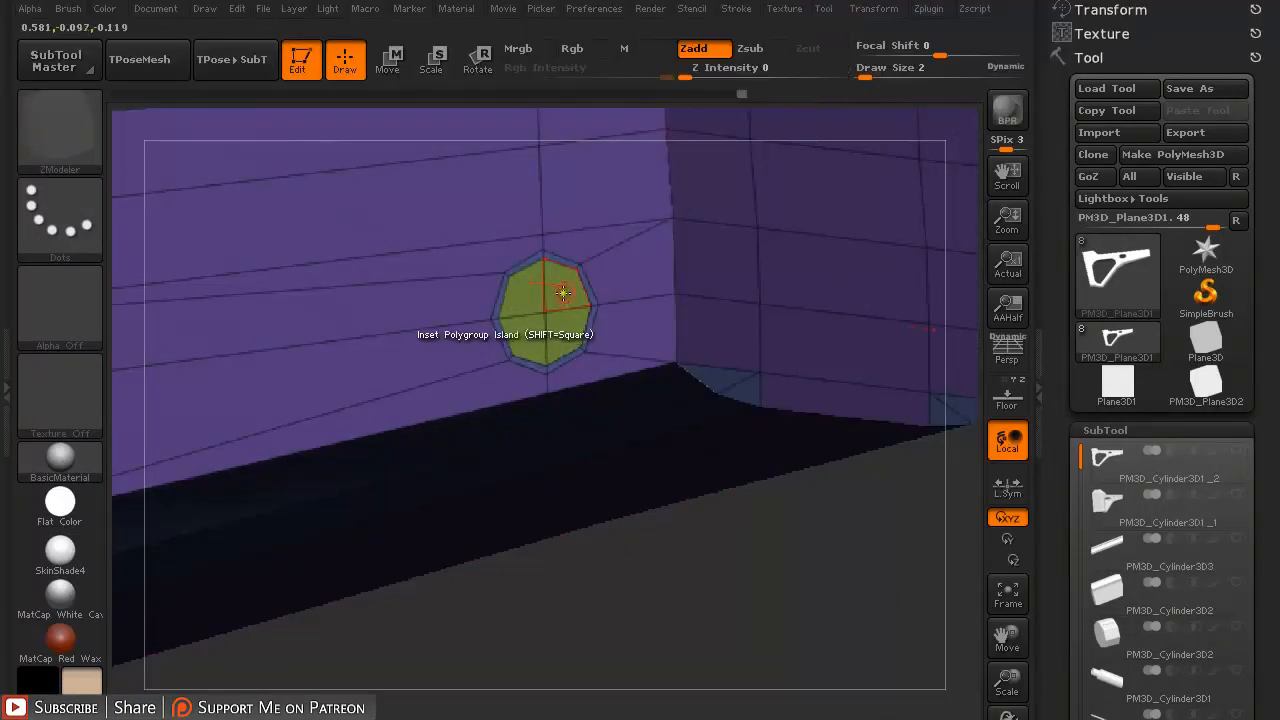
{"action": "key", "text": "space"}
{"action": "left_click", "coordinate": [661, 27]}
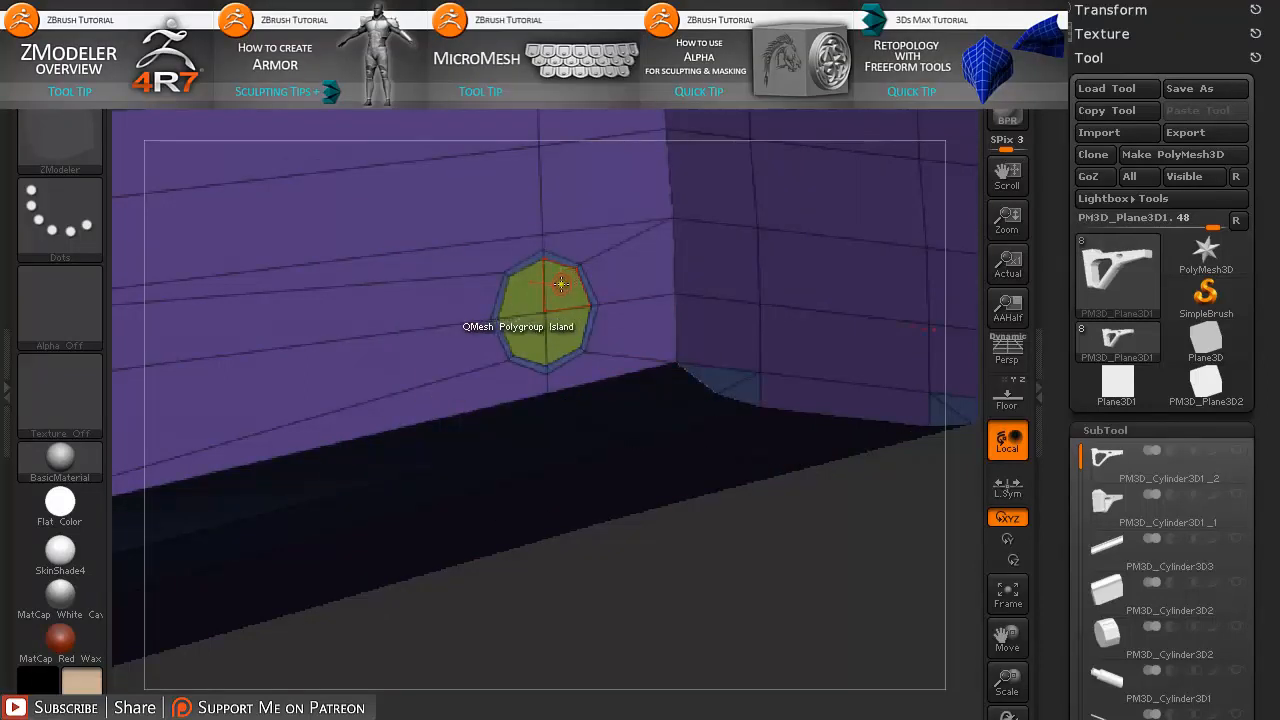
{"action": "key", "text": "space"}
{"action": "left_click", "coordinate": [686, 341]}
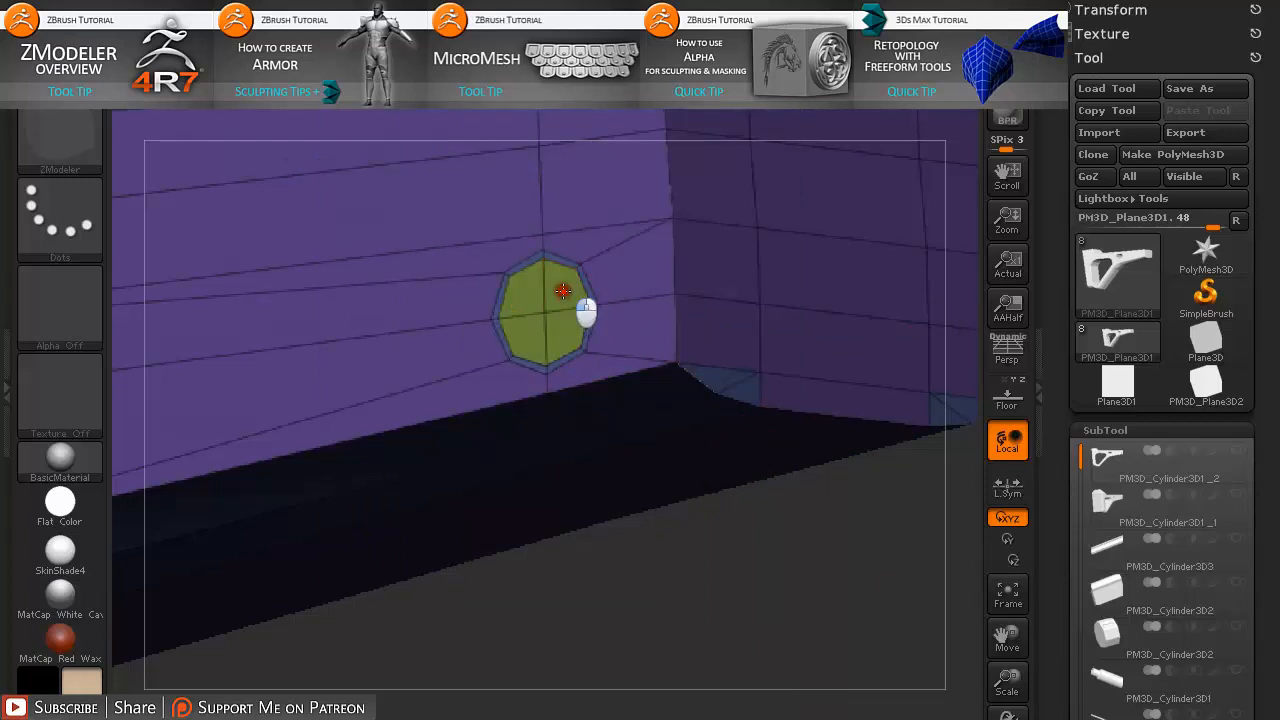
{"action": "left_click_drag", "start_coordinate": [563, 291], "coordinate": [744, 260]}
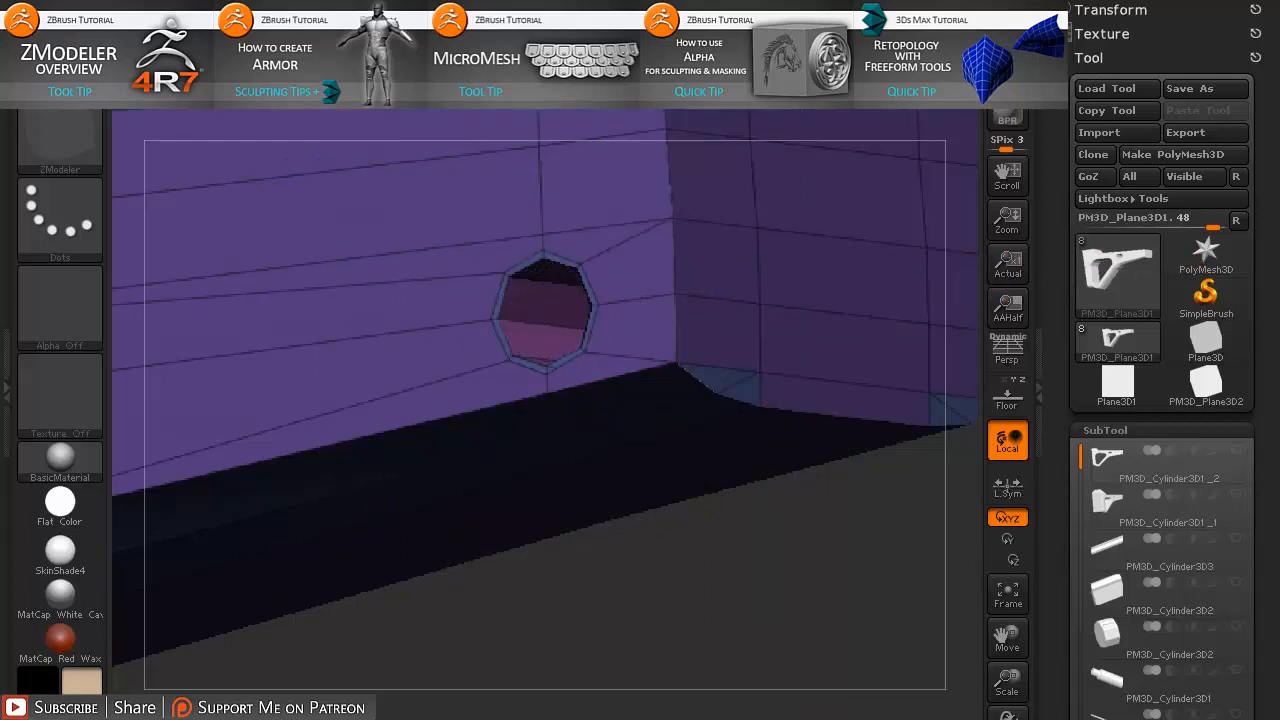
{"action": "left_click_drag", "start_coordinate": [837, 577], "coordinate": [860, 595]}
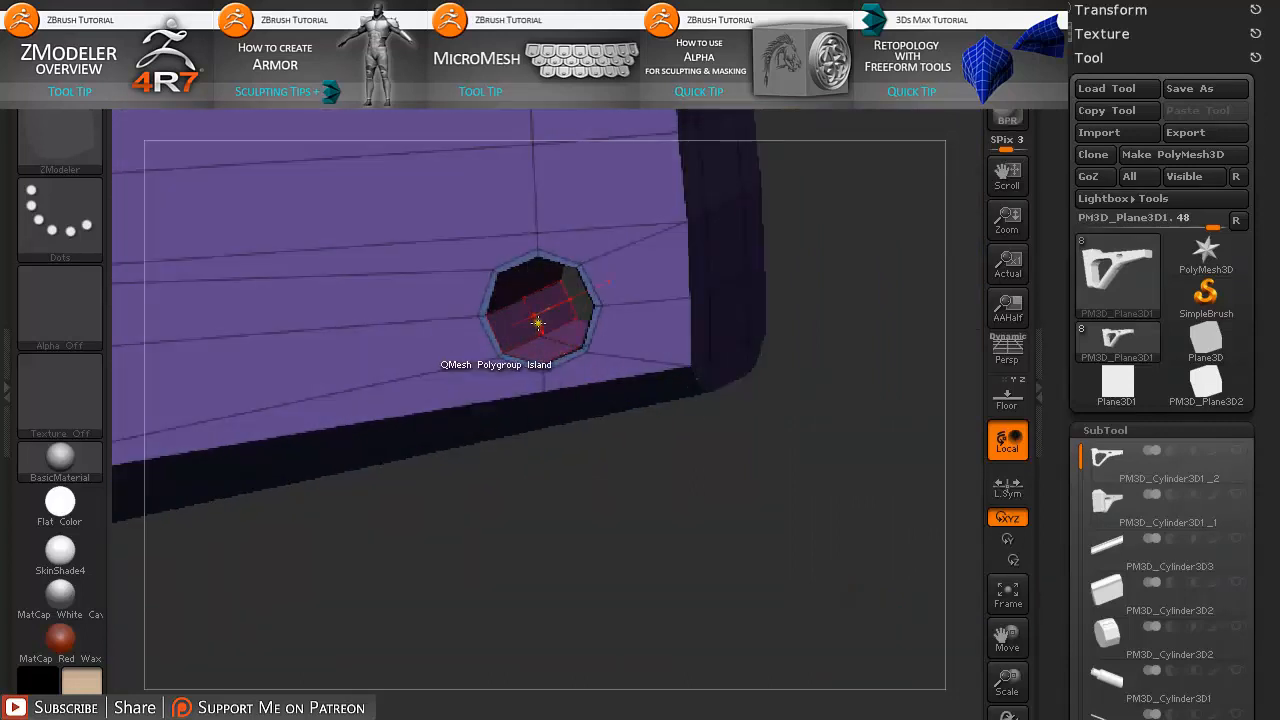
{"action": "left_click_drag", "start_coordinate": [743, 466], "coordinate": [823, 606]}
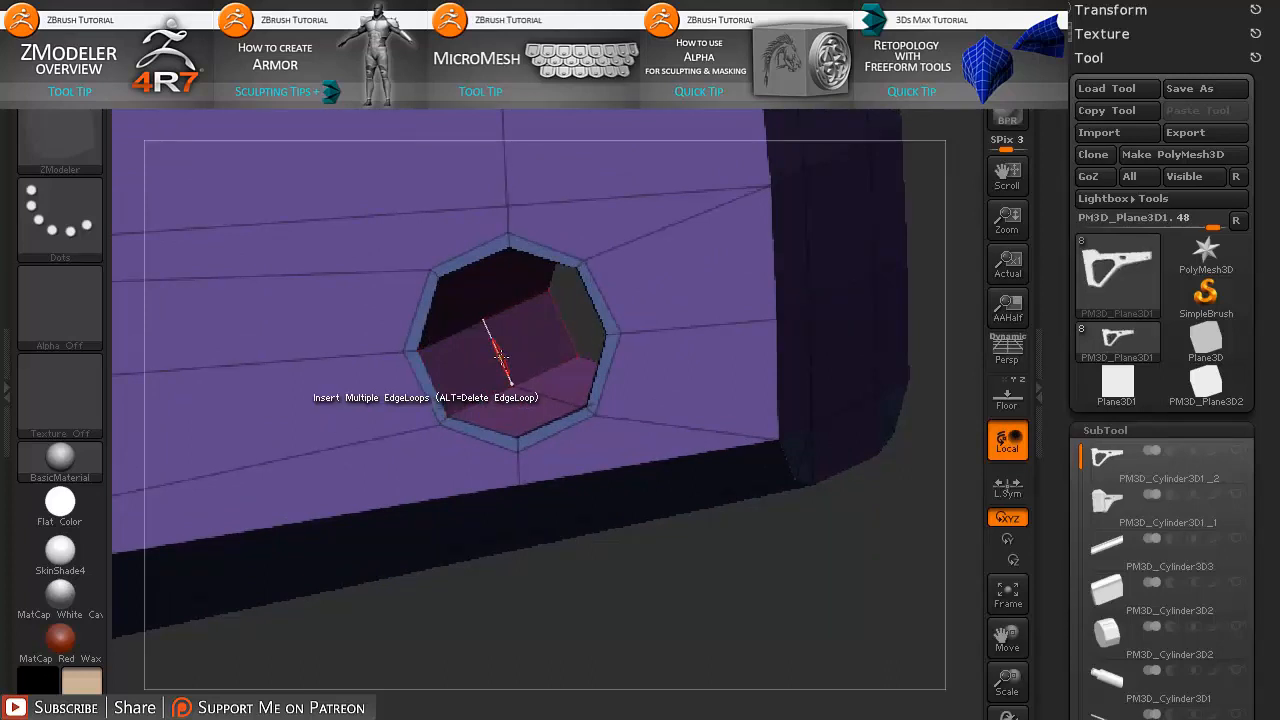
- Preview the front hole smoothed with the wireframe hidden, then restore the faceted wireframe display
{"action": "left_click_drag", "start_coordinate": [648, 613], "coordinate": [691, 561]}
{"action": "key", "text": "d"}
{"action": "key", "text": "shift+f"}
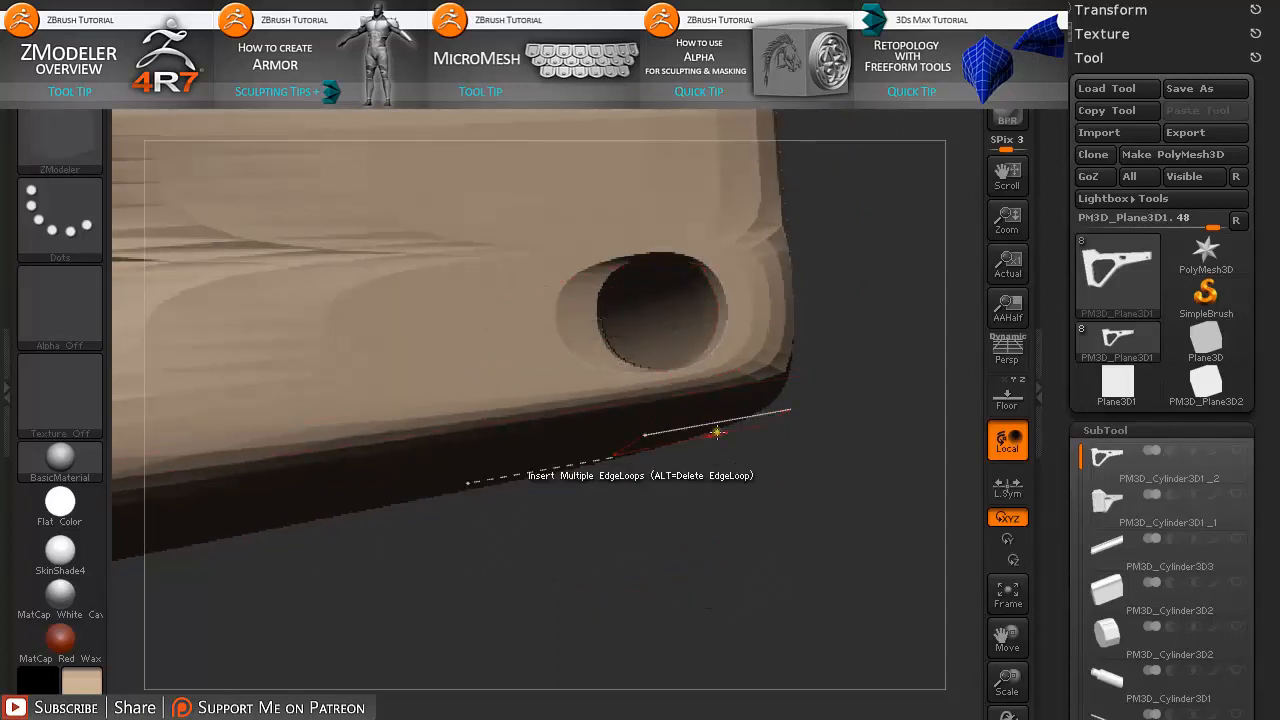
{"action": "key", "text": "shift+d"}
{"action": "left_click_drag", "start_coordinate": [780, 490], "coordinate": [757, 531]}
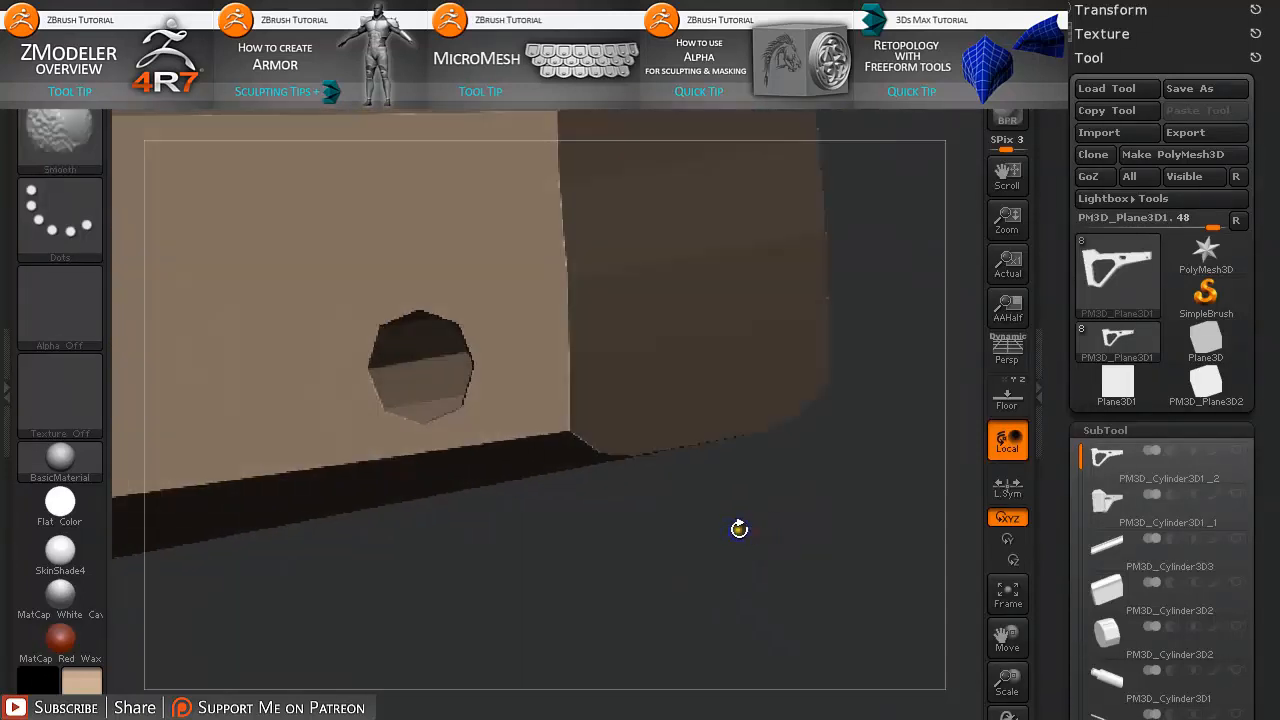
{"action": "key", "text": "shift+f"}
- Switch the edge Insert action to Single EdgeLoop and insert a loop on the hole's inner wall close to its rim
{"action": "left_click_drag", "start_coordinate": [536, 564], "coordinate": [688, 697], "text": "alt"}
{"action": "left_click_drag", "start_coordinate": [611, 608], "coordinate": [731, 654], "text": "alt"}
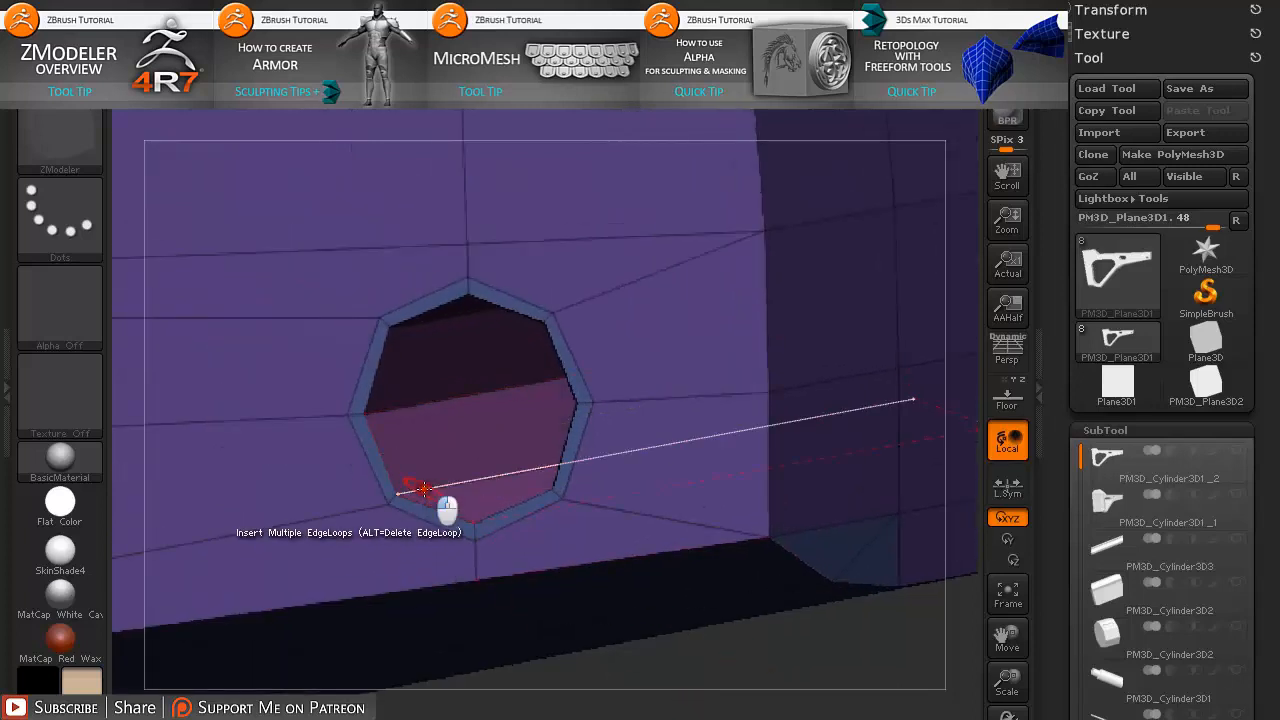
{"action": "key", "text": "ctrl"}
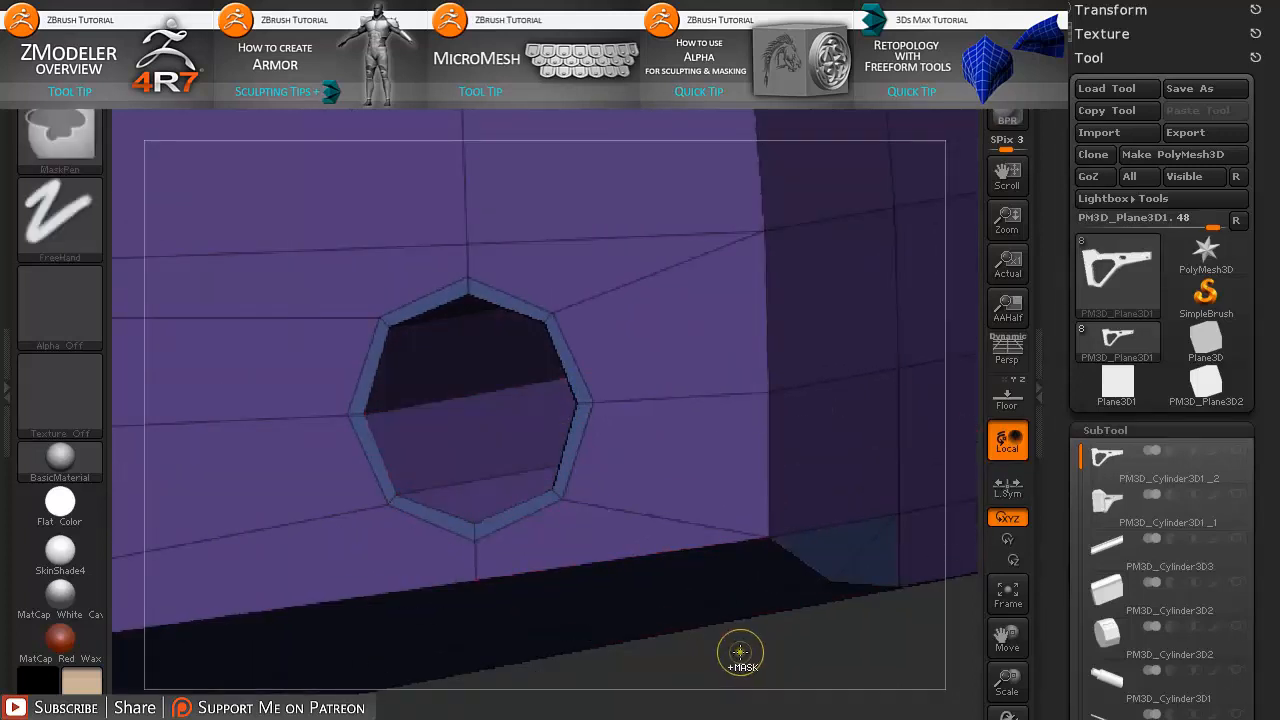
{"action": "key", "text": "space"}
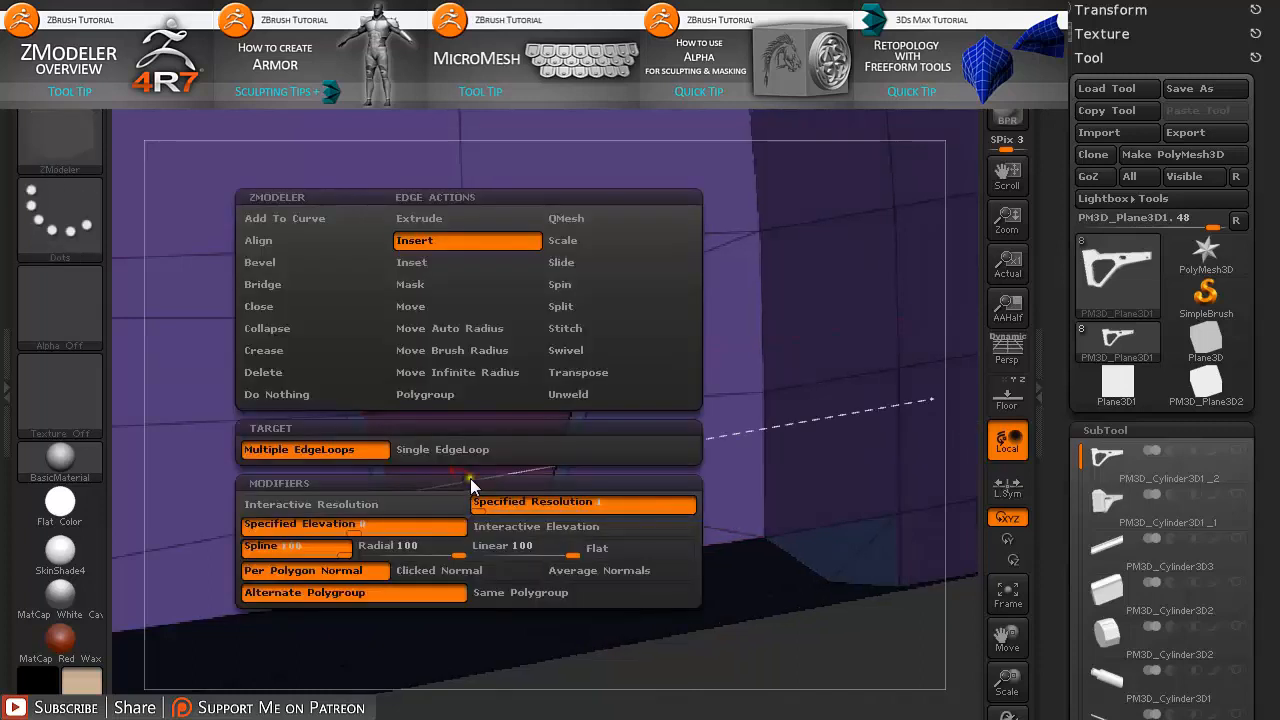
{"action": "left_click", "coordinate": [455, 447]}
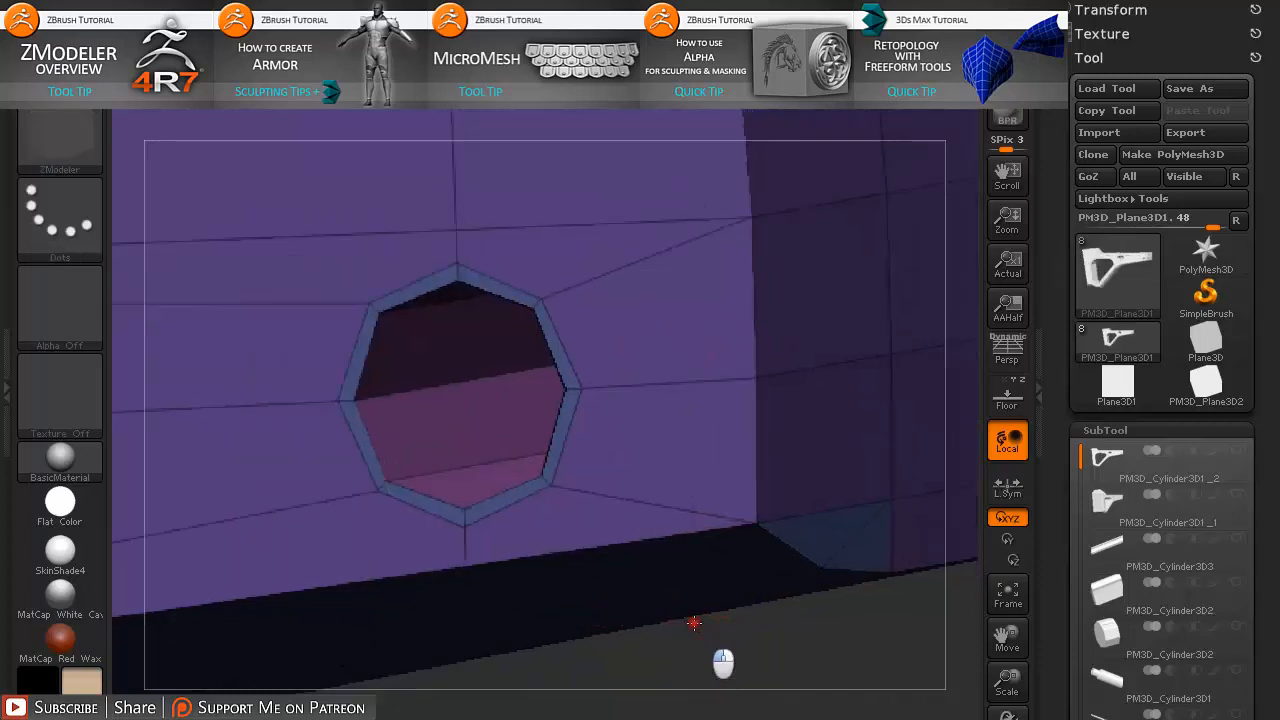
{"action": "key", "text": "space"}
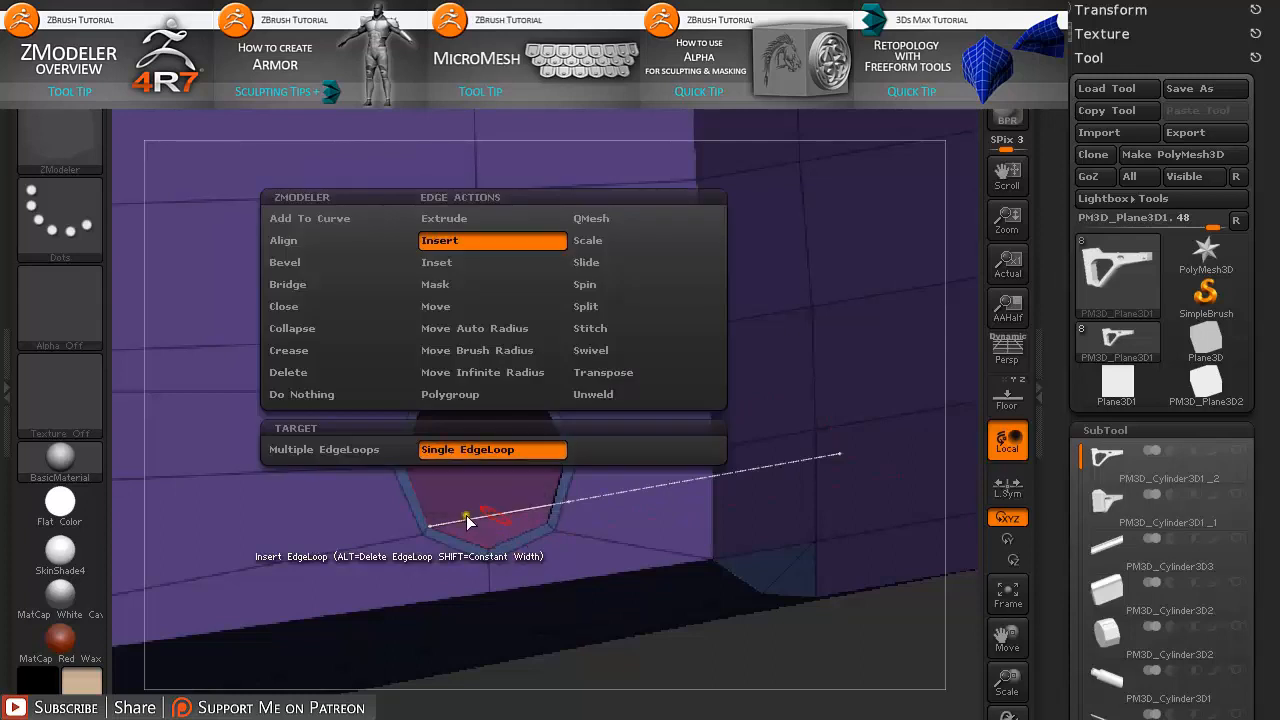
{"action": "left_click", "coordinate": [467, 519]}
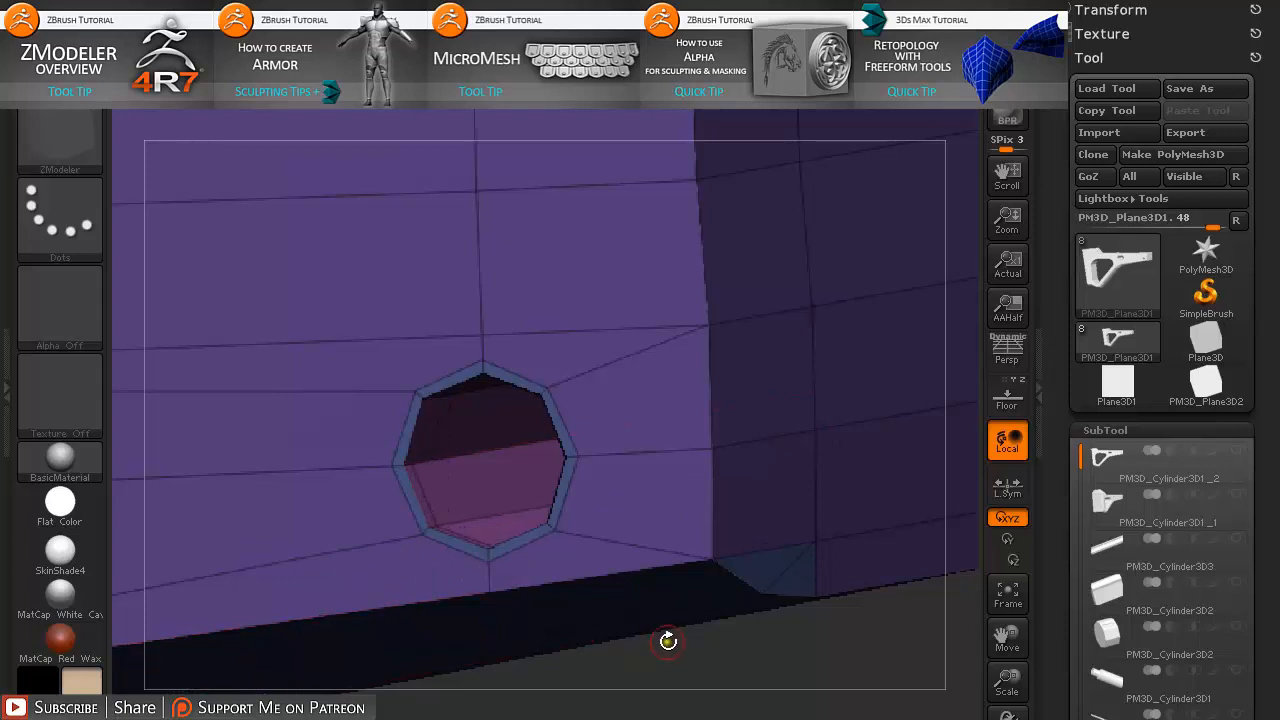
- Inspect the tightened hole and front end with smoothing on and the wireframe hidden
{"action": "key", "text": "d"}
{"action": "key", "text": "shift+f"}
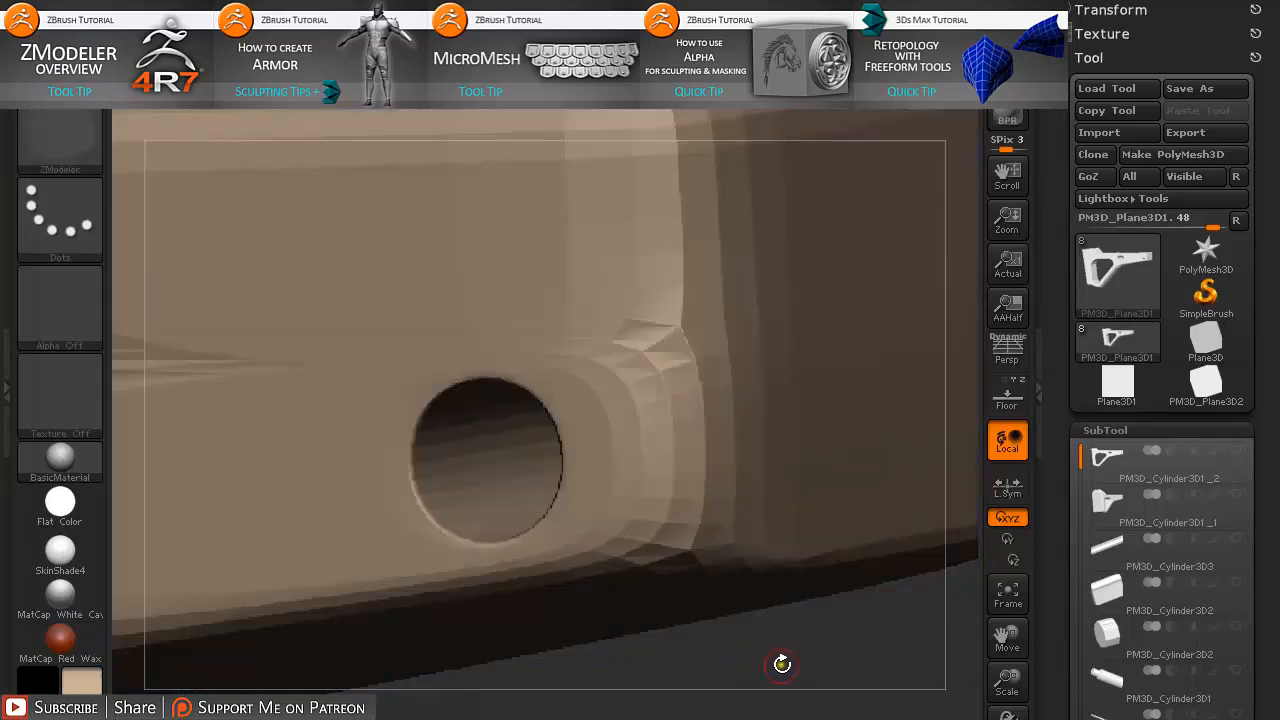
{"action": "left_click_drag", "start_coordinate": [782, 665], "coordinate": [424, 264], "text": "alt"}
{"action": "left_click_drag", "start_coordinate": [501, 548], "coordinate": [594, 597]}
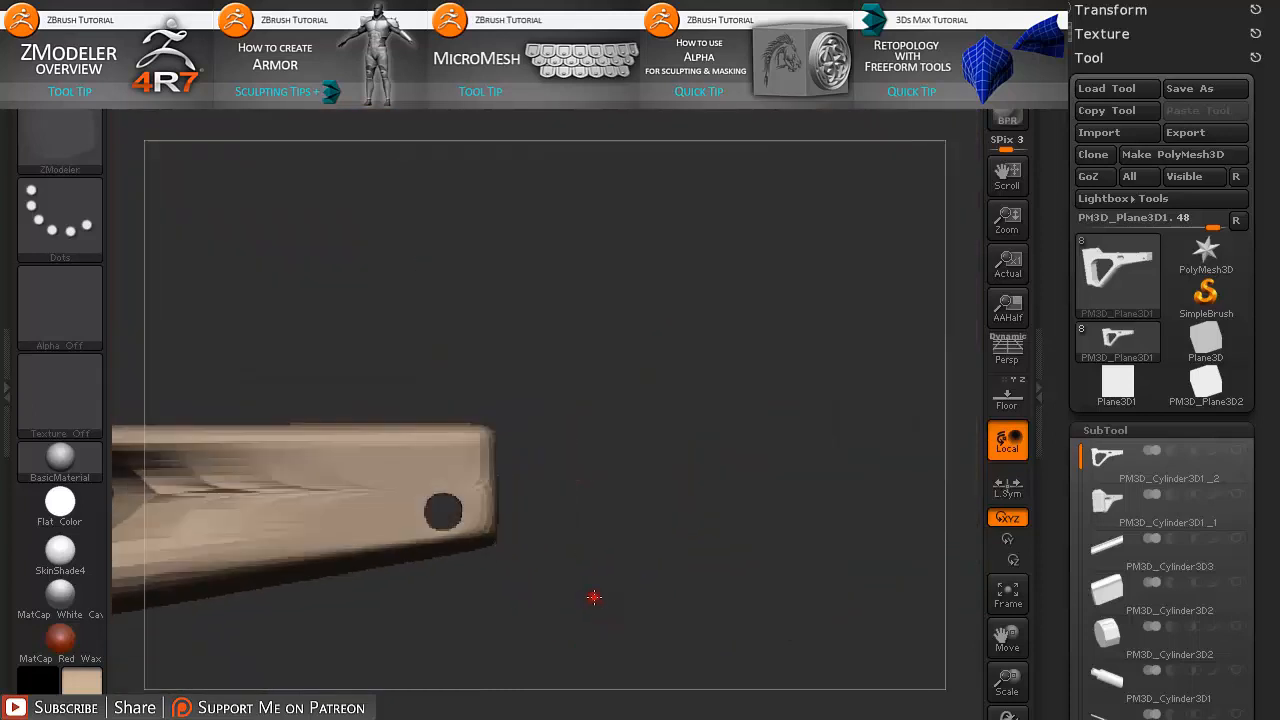
{"action": "mouse_move", "coordinate": [446, 479]}
{"action": "left_mouse_down"}
{"action": "mouse_move", "coordinate": [434, 474]}
{"action": "mouse_move", "coordinate": [523, 506]}
{"action": "mouse_move", "coordinate": [536, 497]}
{"action": "left_mouse_up"}
{"action": "key", "text": "shift+f"}
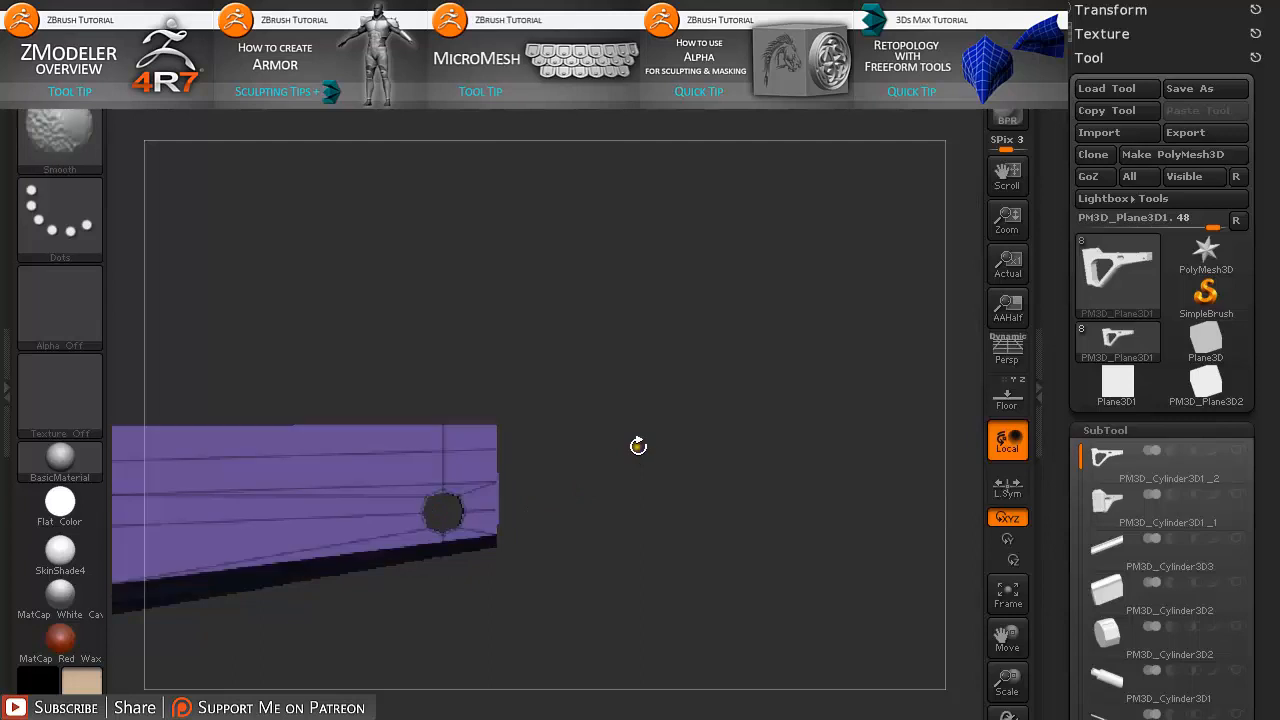
- QMesh the stock's front end face slightly outward with the Flat Island target to add a thin supporting strip of polygons
{"action": "left_click_drag", "start_coordinate": [640, 446], "coordinate": [720, 403]}
{"action": "left_click_drag", "start_coordinate": [771, 234], "coordinate": [723, 171]}
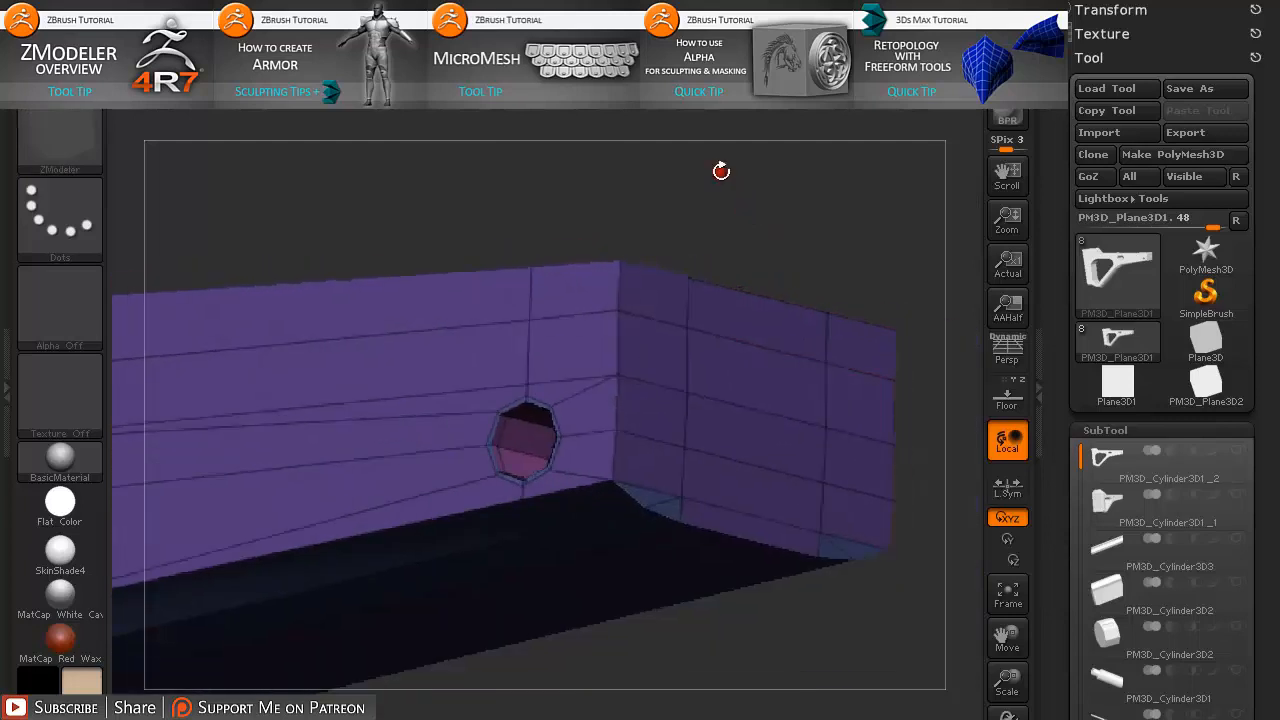
{"action": "left_click_drag", "start_coordinate": [636, 235], "coordinate": [663, 243]}
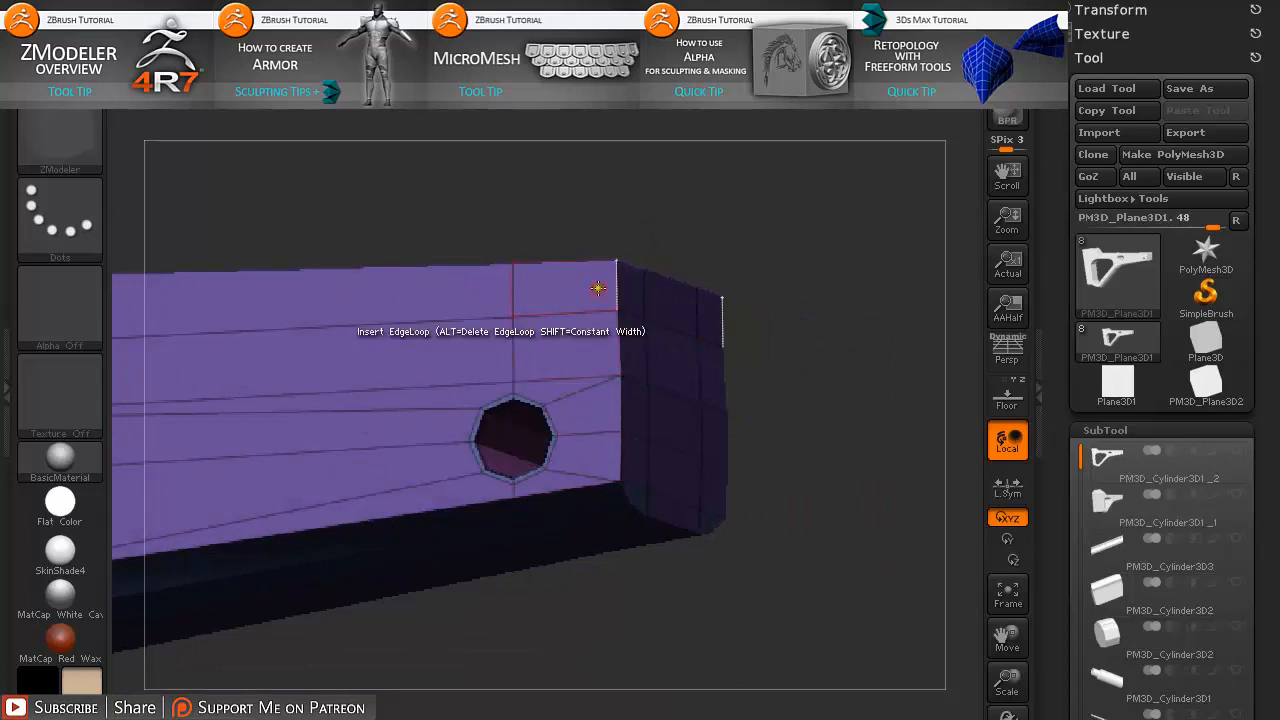
{"action": "left_click_drag", "start_coordinate": [719, 324], "coordinate": [806, 354]}
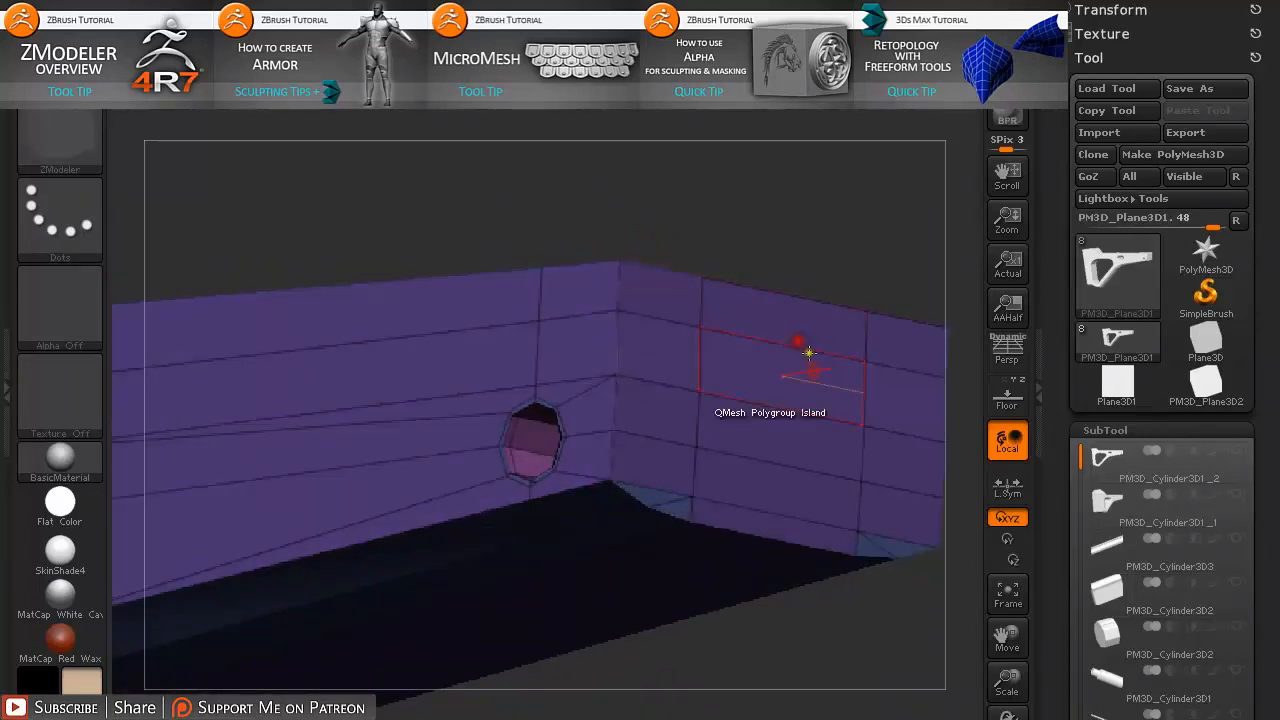
{"action": "key", "text": "space"}
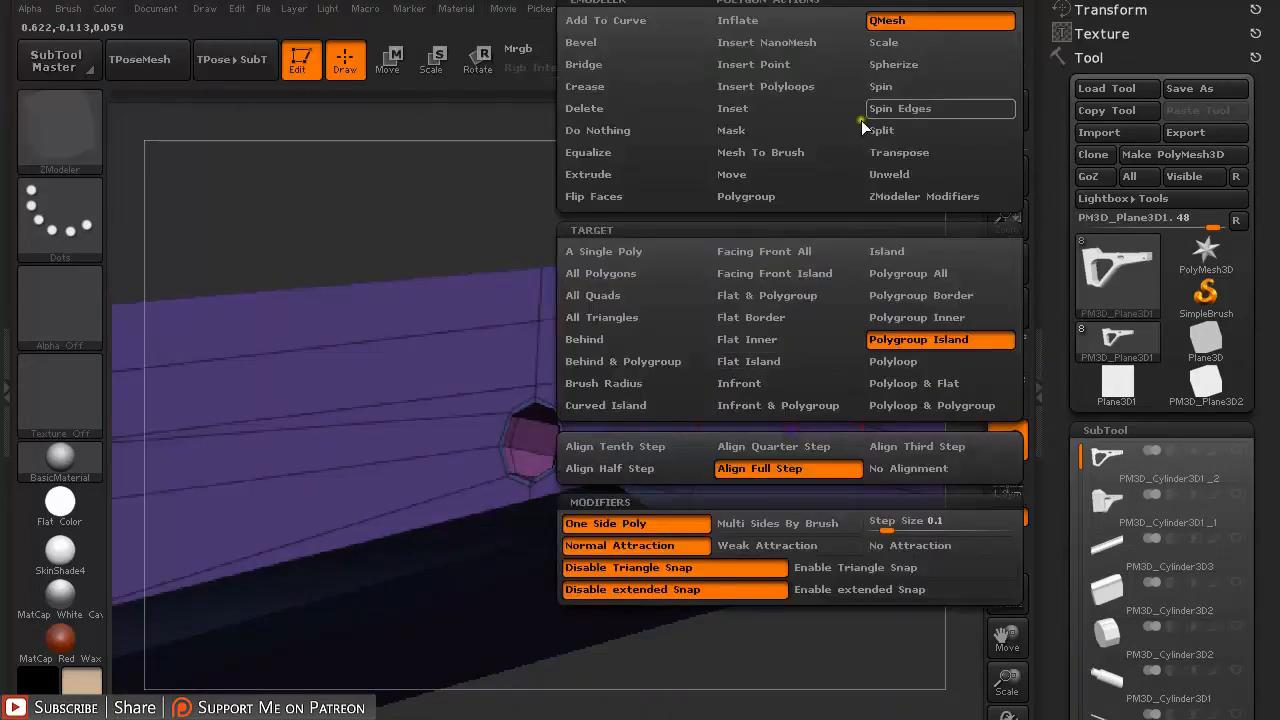
{"action": "left_click", "coordinate": [797, 356]}
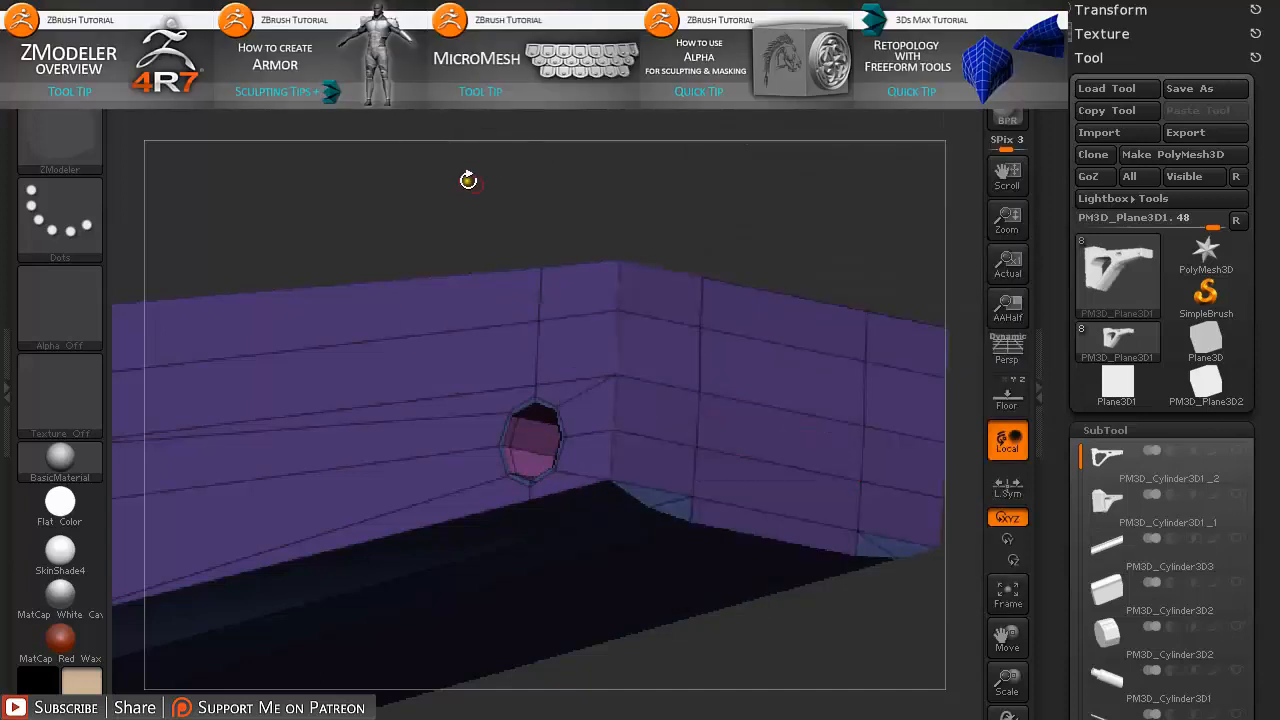
{"action": "left_click_drag", "start_coordinate": [468, 180], "coordinate": [583, 226]}
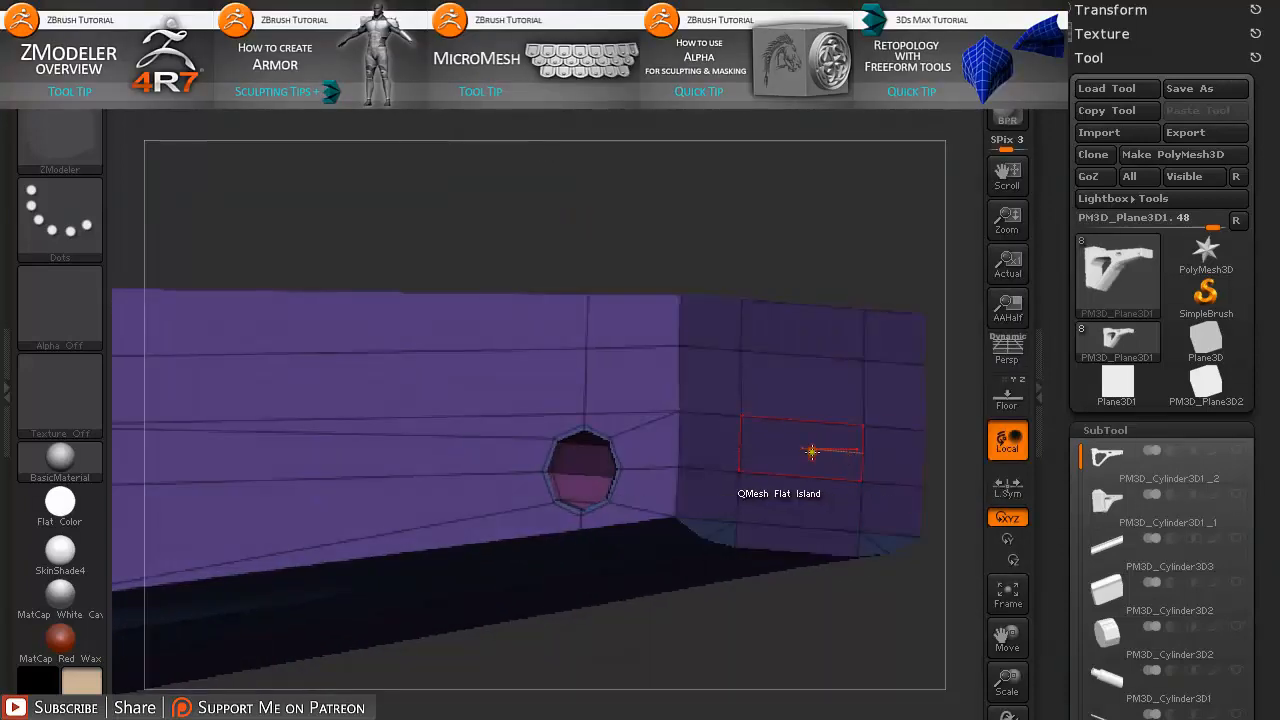
{"action": "left_click_drag", "start_coordinate": [812, 452], "coordinate": [826, 449]}
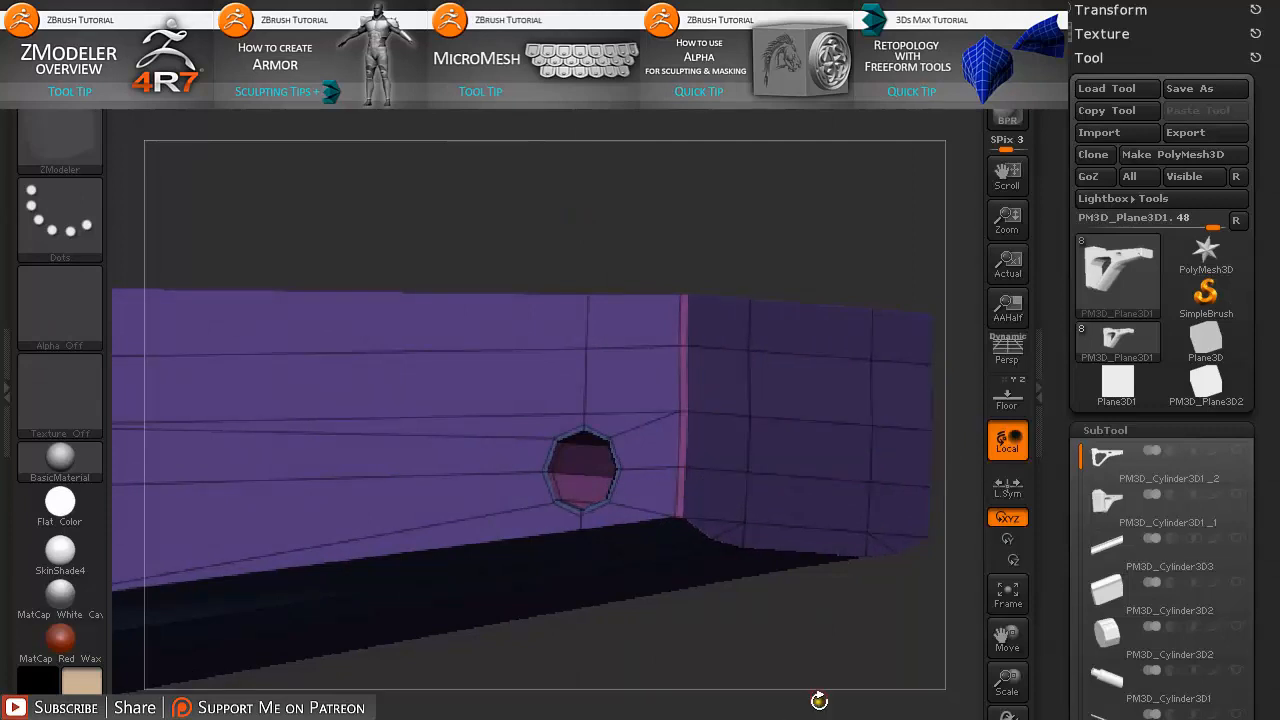
- Check the sharpened front end in the smoothed preview, then return to the faceted wireframe display
{"action": "left_click_drag", "start_coordinate": [820, 648], "coordinate": [848, 568]}
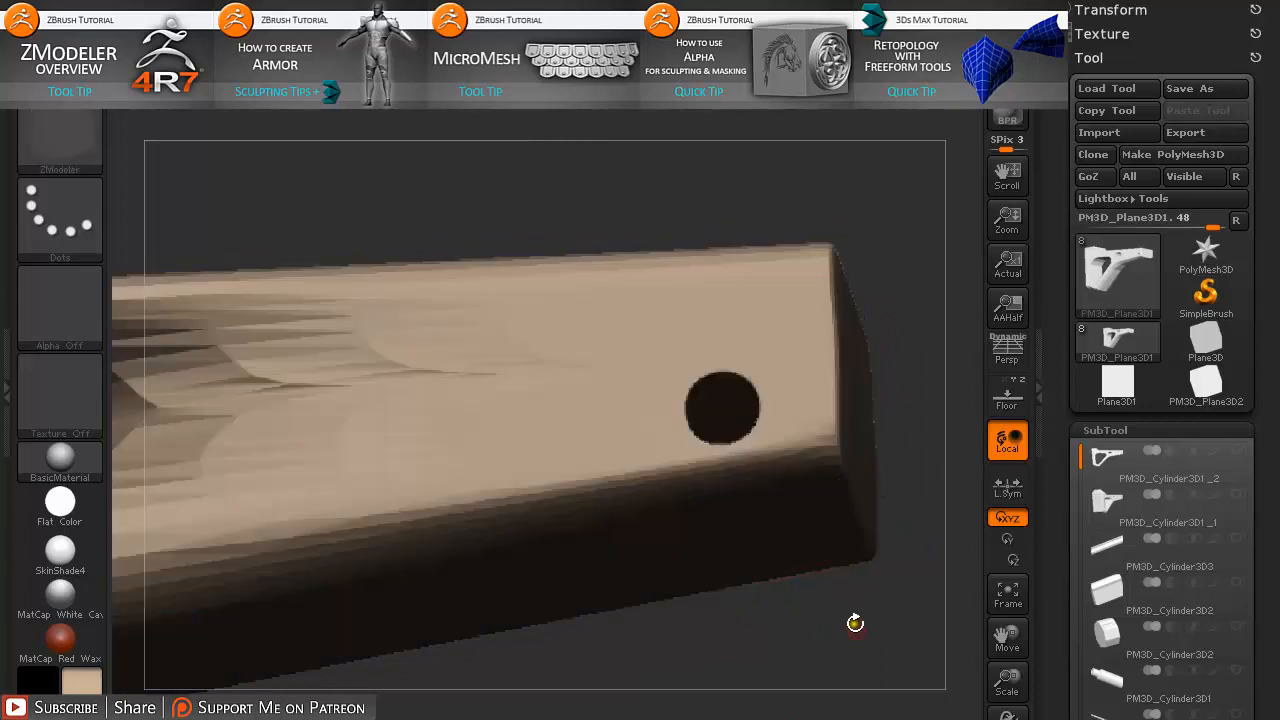
{"action": "left_click_drag", "start_coordinate": [851, 620], "coordinate": [803, 597]}
{"action": "left_click_drag", "start_coordinate": [839, 545], "coordinate": [884, 602]}
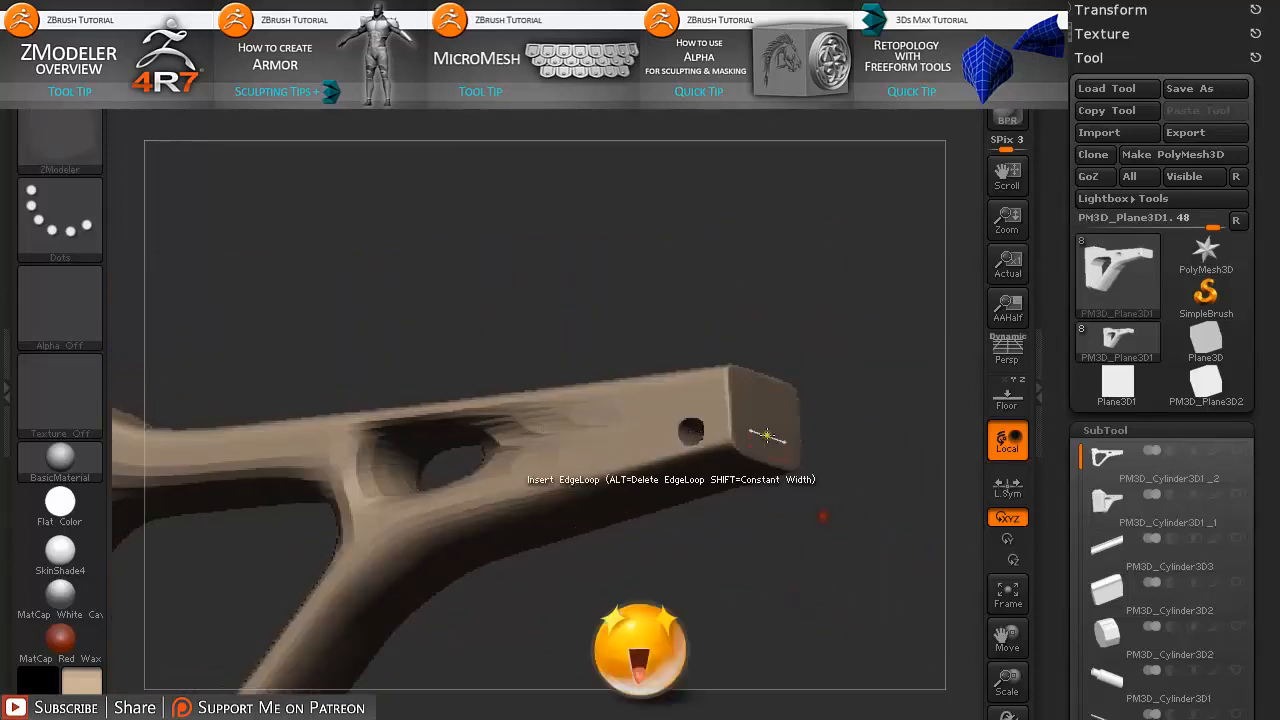
{"action": "key", "text": "shift+d"}
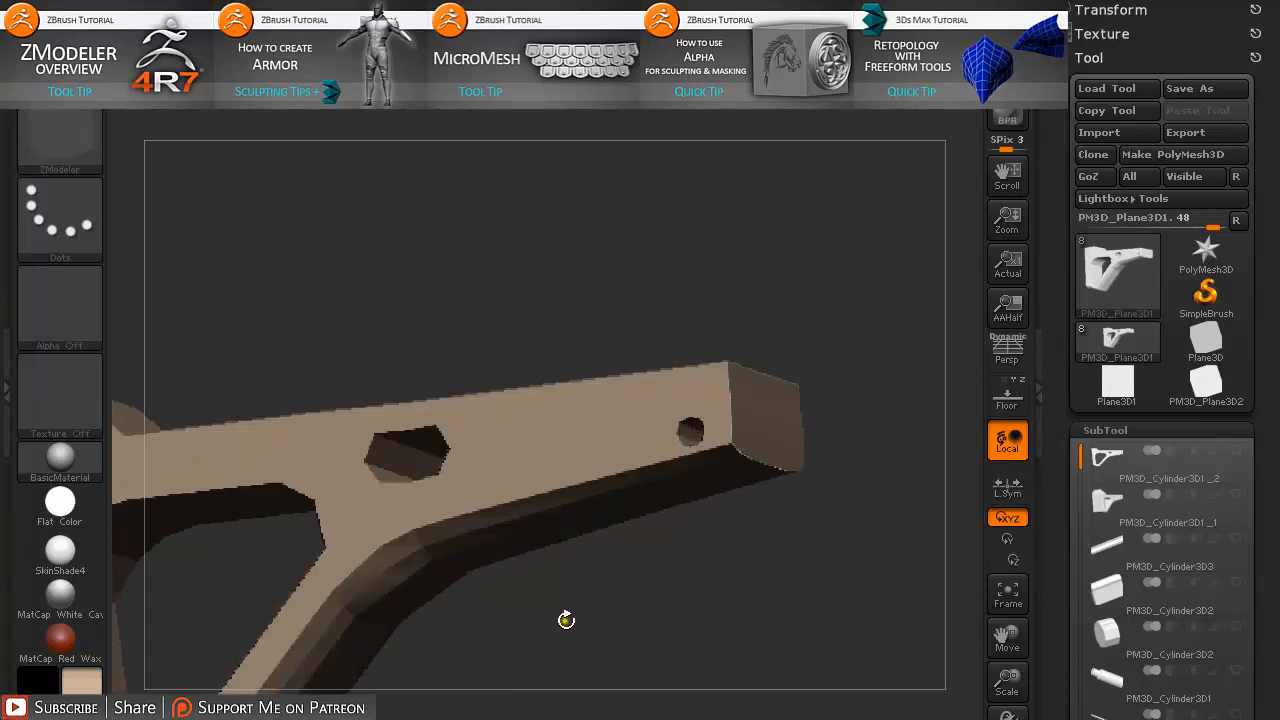
{"action": "key", "text": "shift+f"}
- Mark the side polygons surrounding the large triangular opening and inset them with the A Single Poly target, leaving a thin border along the opening
{"action": "left_click_drag", "start_coordinate": [492, 334], "coordinate": [502, 315]}
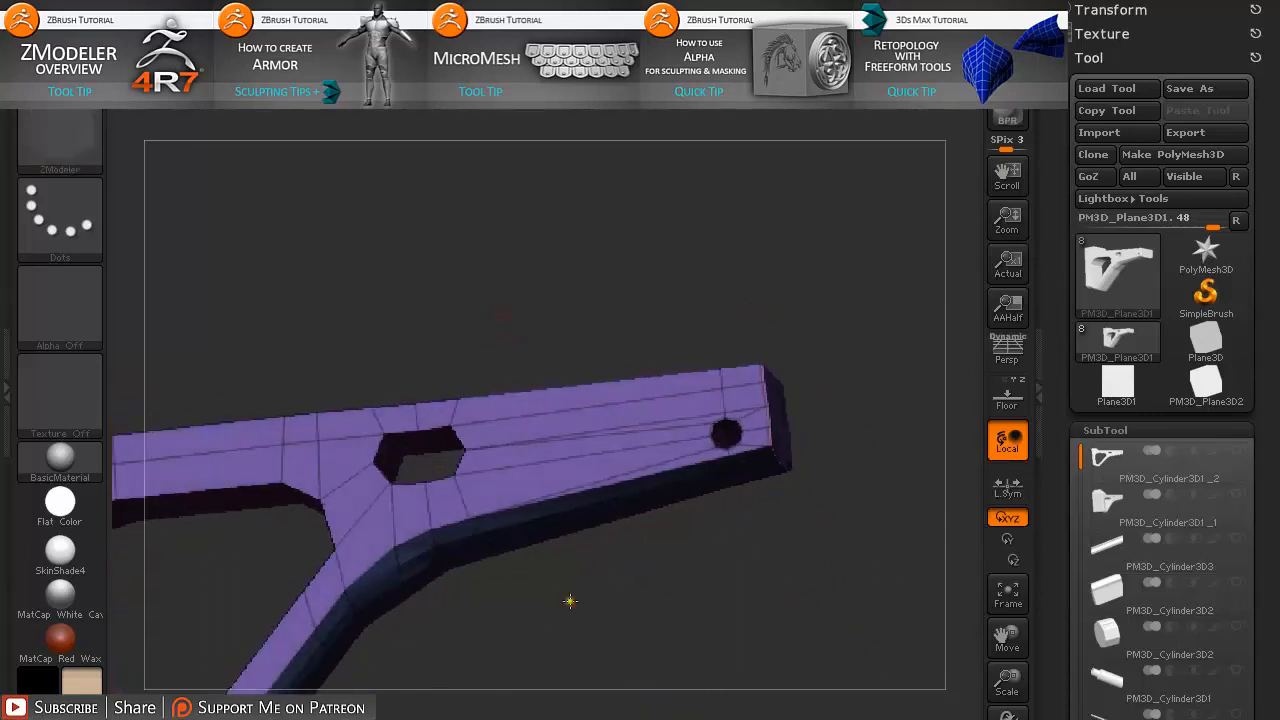
{"action": "left_click_drag", "start_coordinate": [570, 601], "coordinate": [812, 417]}
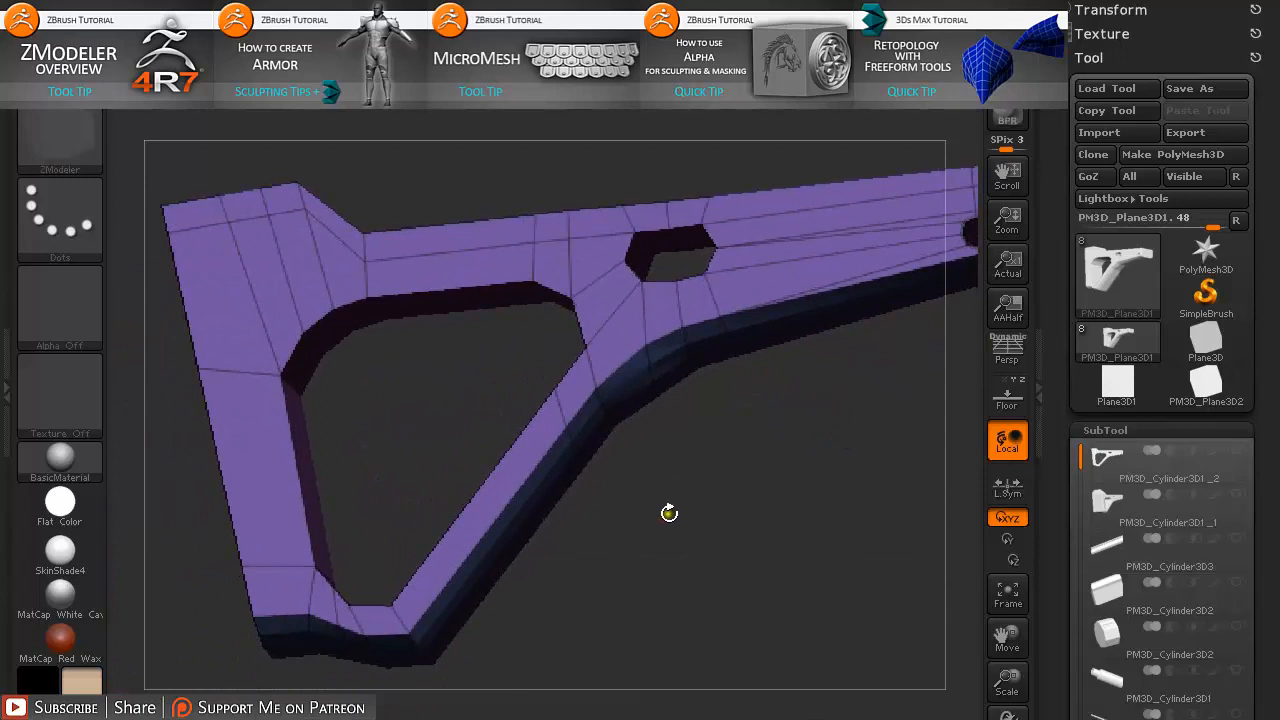
{"action": "left_click_drag", "start_coordinate": [669, 513], "coordinate": [623, 409]}
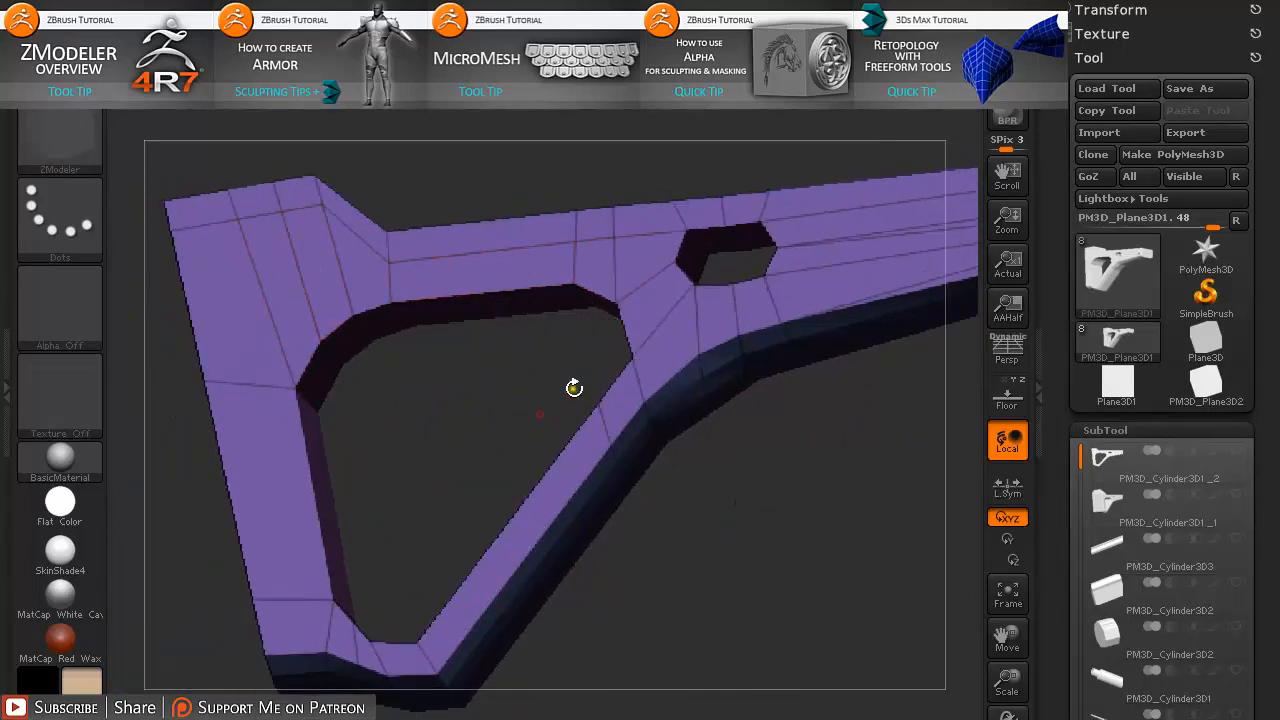
{"action": "mouse_move", "coordinate": [288, 354]}
{"action": "left_mouse_down"}
{"action": "mouse_move", "coordinate": [251, 357]}
{"action": "mouse_move", "coordinate": [383, 286]}
{"action": "mouse_move", "coordinate": [613, 279]}
{"action": "mouse_move", "coordinate": [654, 337]}
{"action": "mouse_move", "coordinate": [609, 420]}
{"action": "mouse_move", "coordinate": [425, 664]}
{"action": "mouse_move", "coordinate": [361, 657]}
{"action": "mouse_move", "coordinate": [298, 611]}
{"action": "mouse_move", "coordinate": [280, 507]}
{"action": "left_mouse_up"}
{"action": "left_click_drag", "start_coordinate": [421, 393], "coordinate": [446, 336]}
{"action": "left_click_drag", "start_coordinate": [735, 605], "coordinate": [591, 480]}
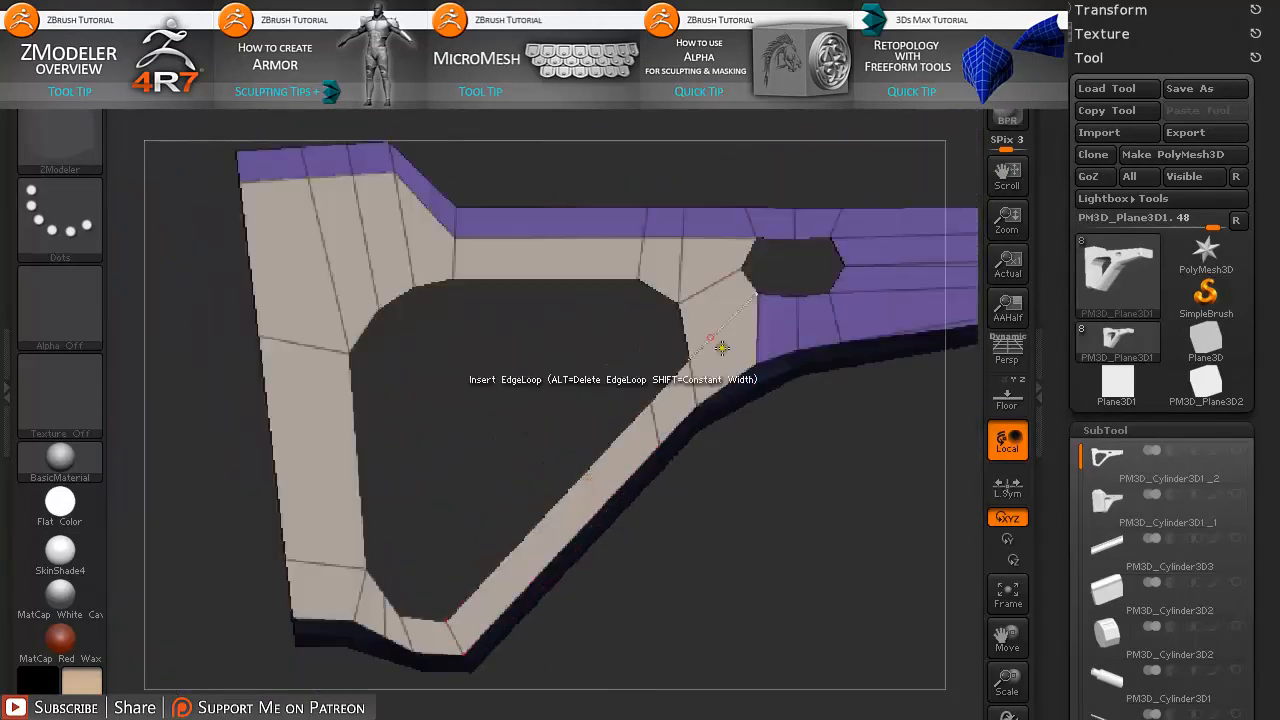
{"action": "key", "text": "space"}
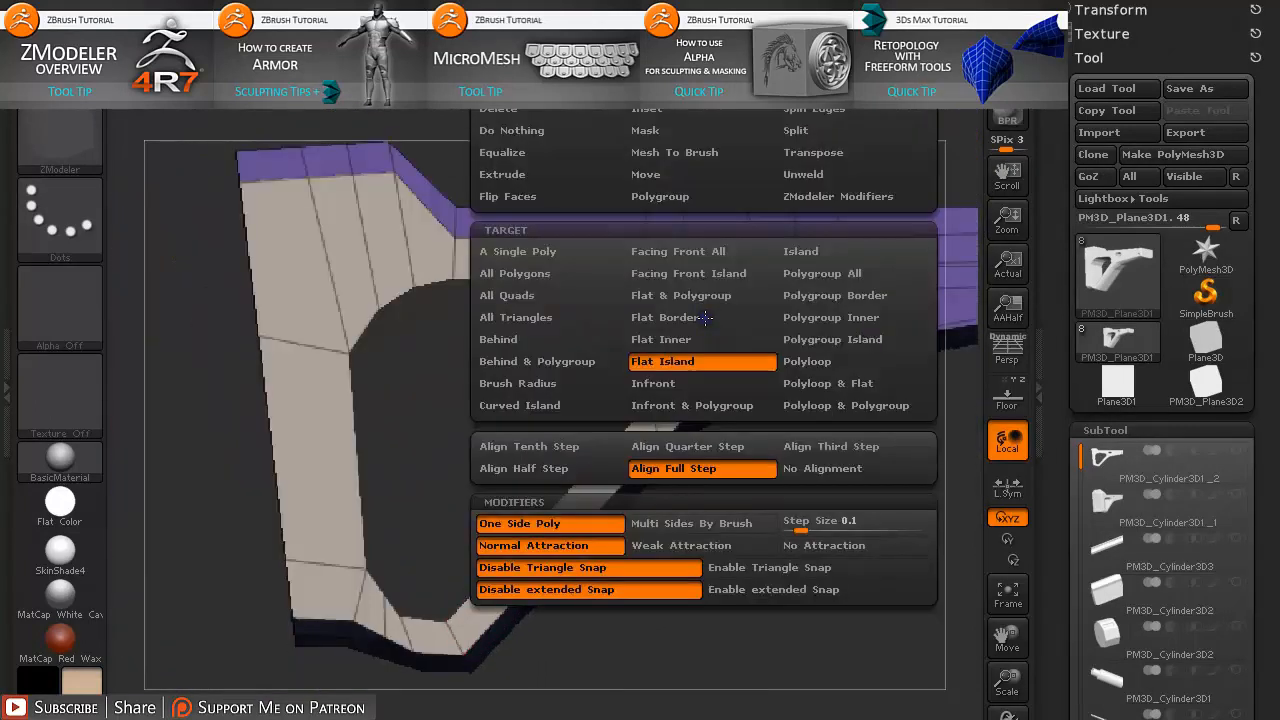
{"action": "left_click", "coordinate": [685, 108]}
{"action": "left_click", "coordinate": [571, 252]}
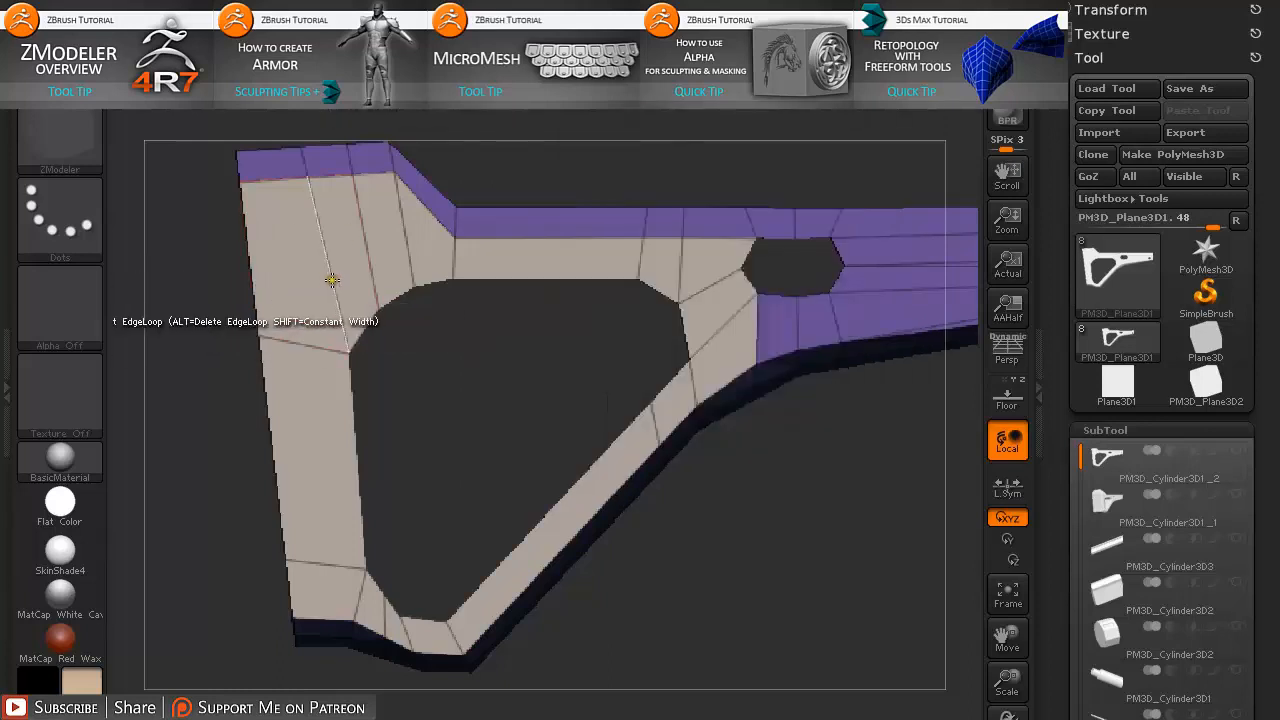
{"action": "left_click_drag", "start_coordinate": [304, 275], "coordinate": [314, 277]}
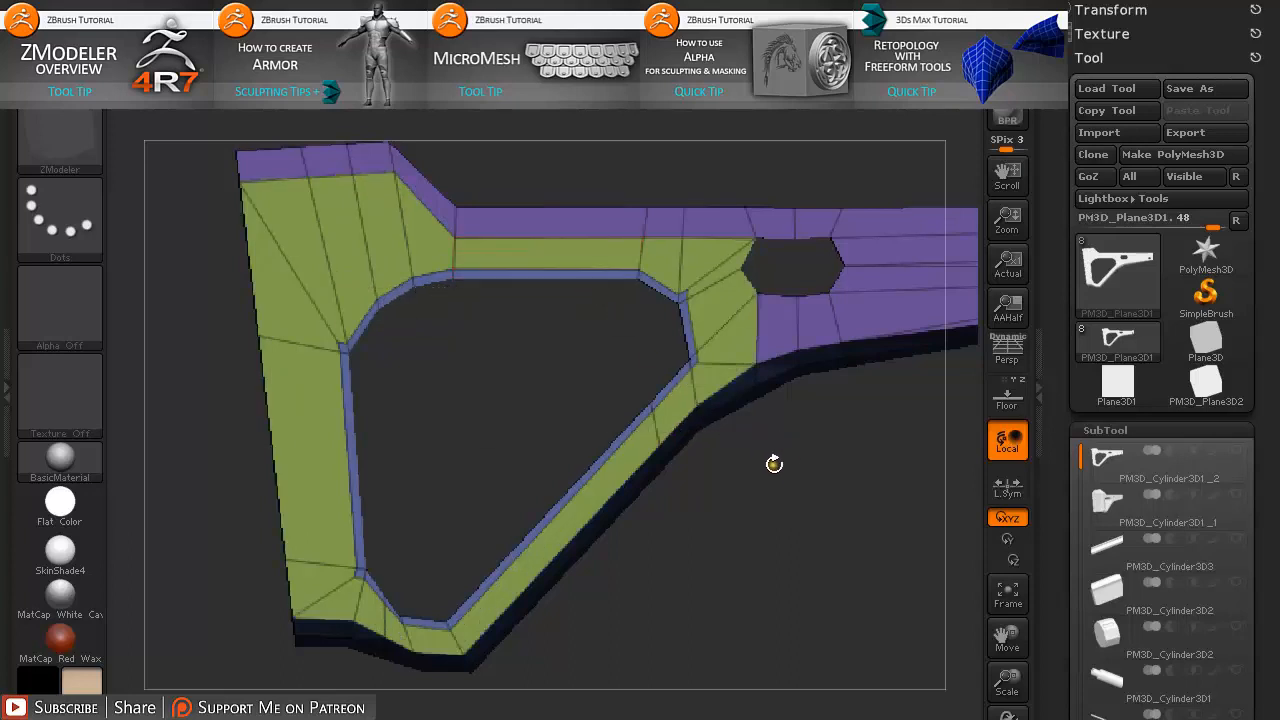
- Insert edge loops on the triangular opening's inner wall close to its side rims
{"action": "left_click_drag", "start_coordinate": [478, 373], "coordinate": [576, 408], "text": "alt"}
{"action": "left_click_drag", "start_coordinate": [849, 514], "coordinate": [809, 537]}
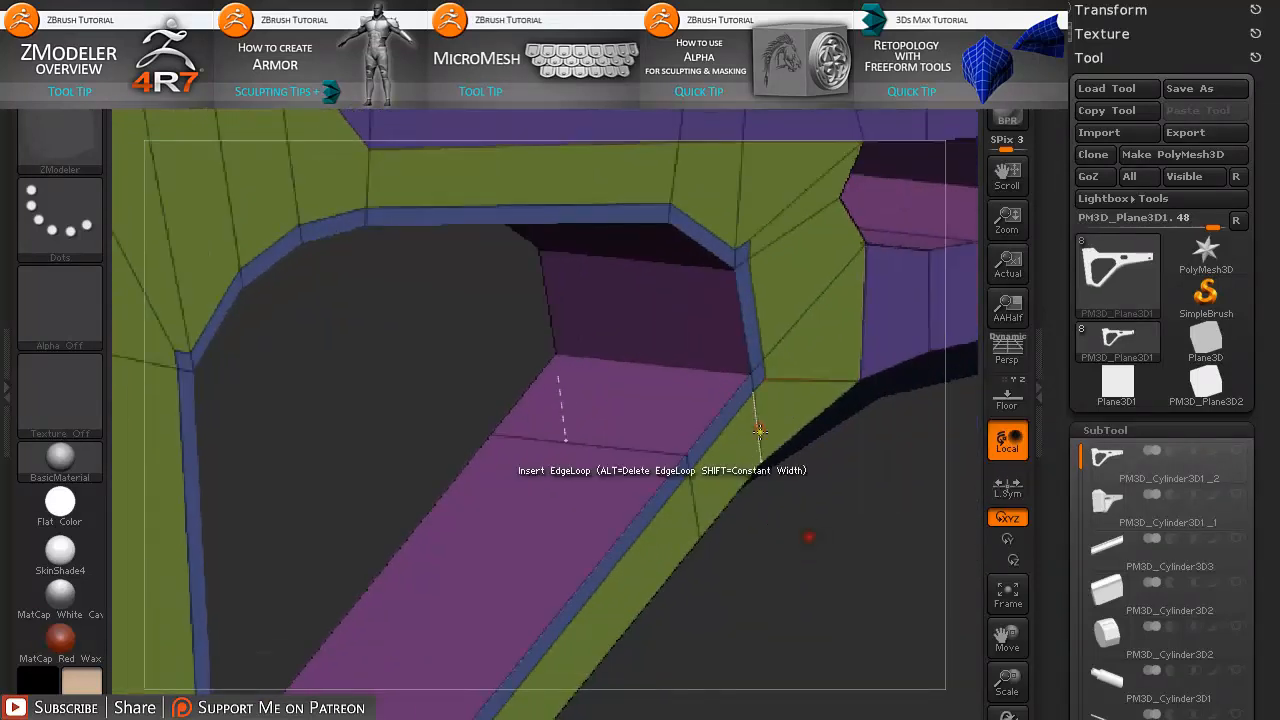
{"action": "left_click", "coordinate": [722, 372]}
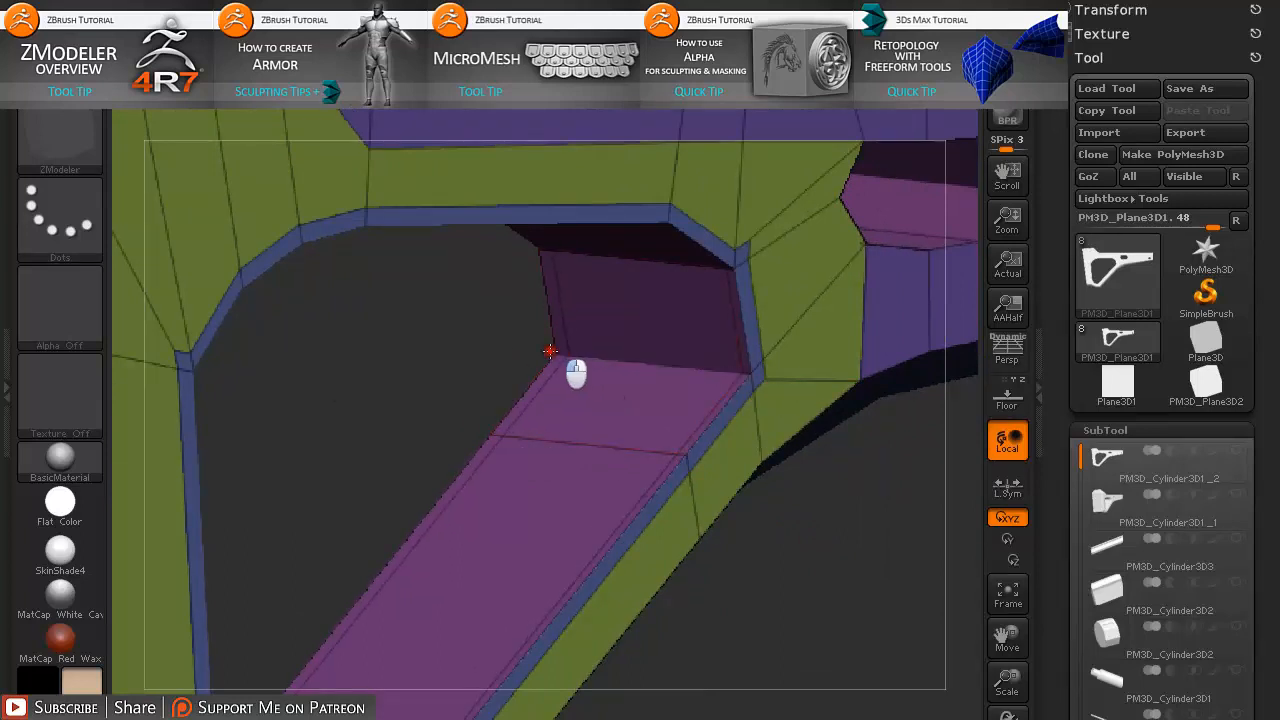
- Examine the whole stock and the triangular opening's edges from several angles, smoothed and without the wireframe
{"action": "left_click_drag", "start_coordinate": [881, 541], "coordinate": [844, 541]}
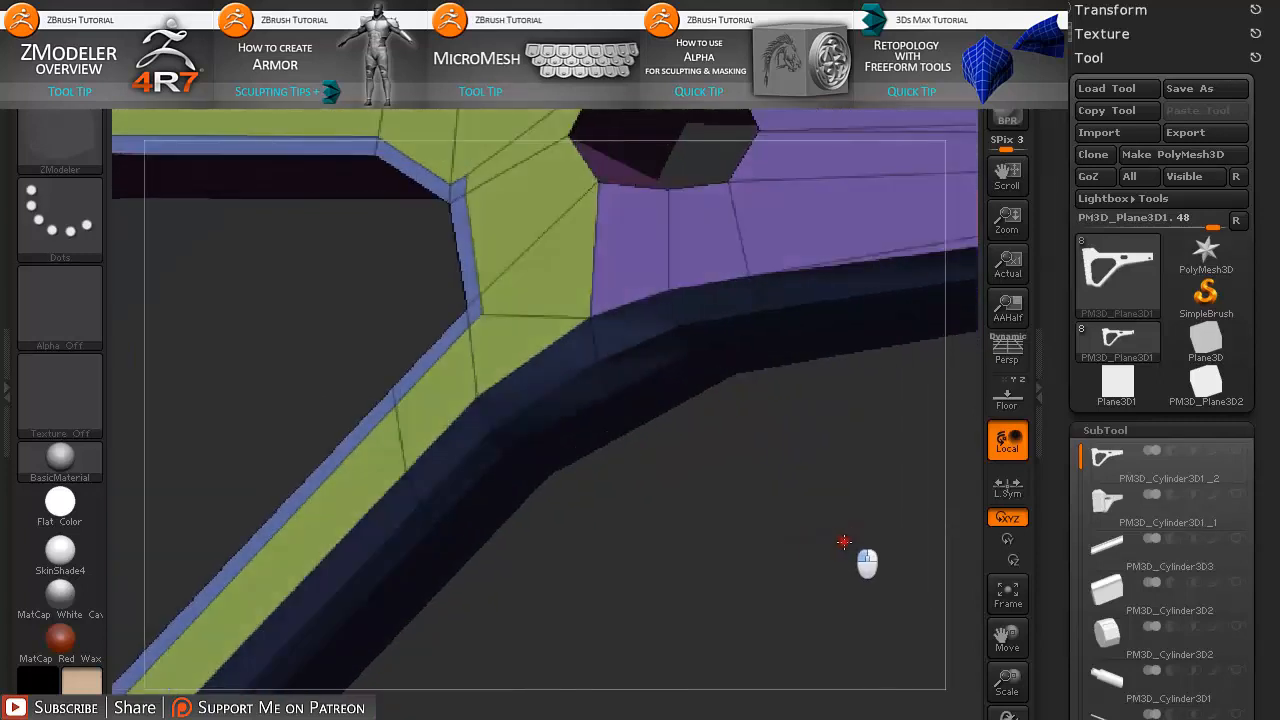
{"action": "key", "text": "d"}
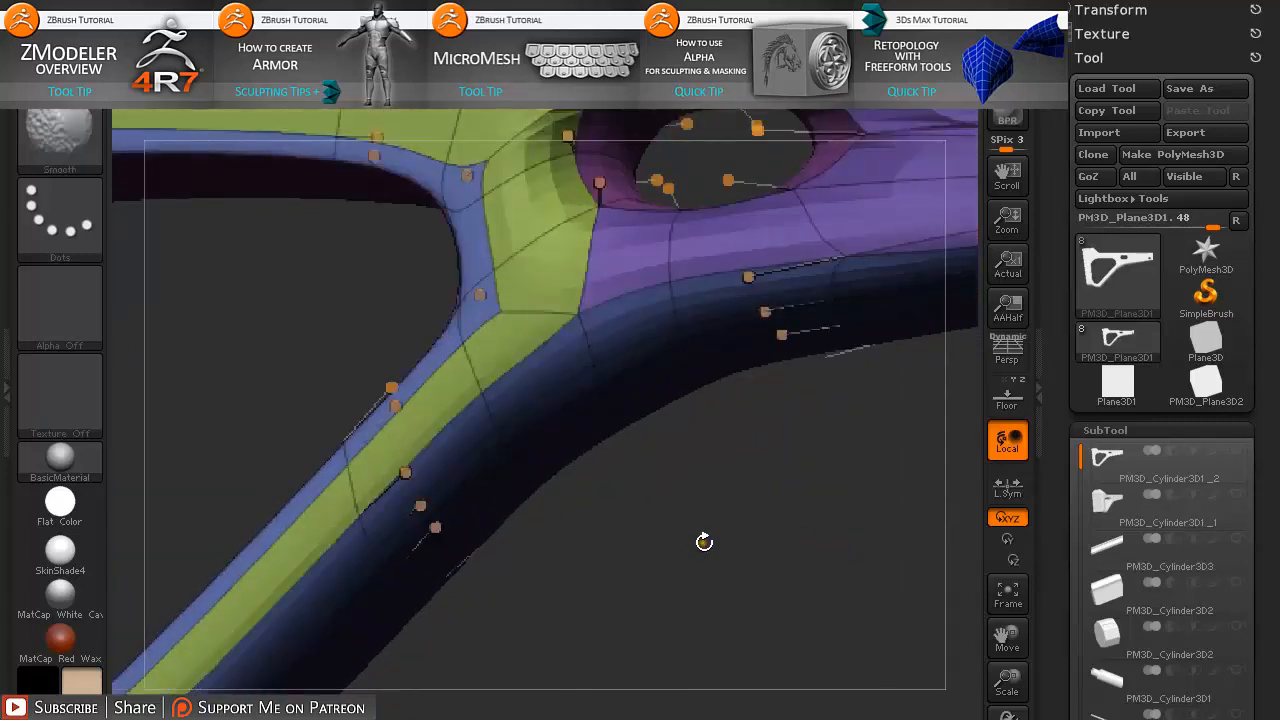
{"action": "key", "text": "shift+f"}
{"action": "key", "text": "f"}
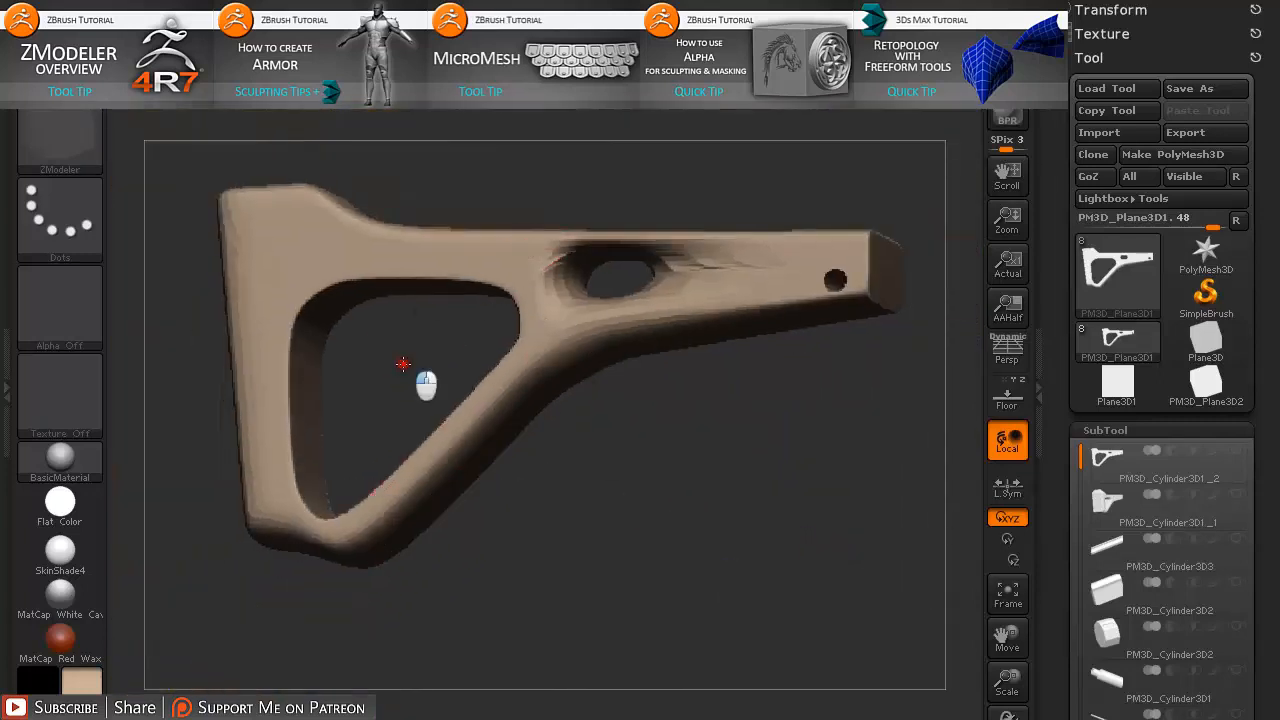
{"action": "left_click_drag", "start_coordinate": [403, 364], "coordinate": [360, 364]}
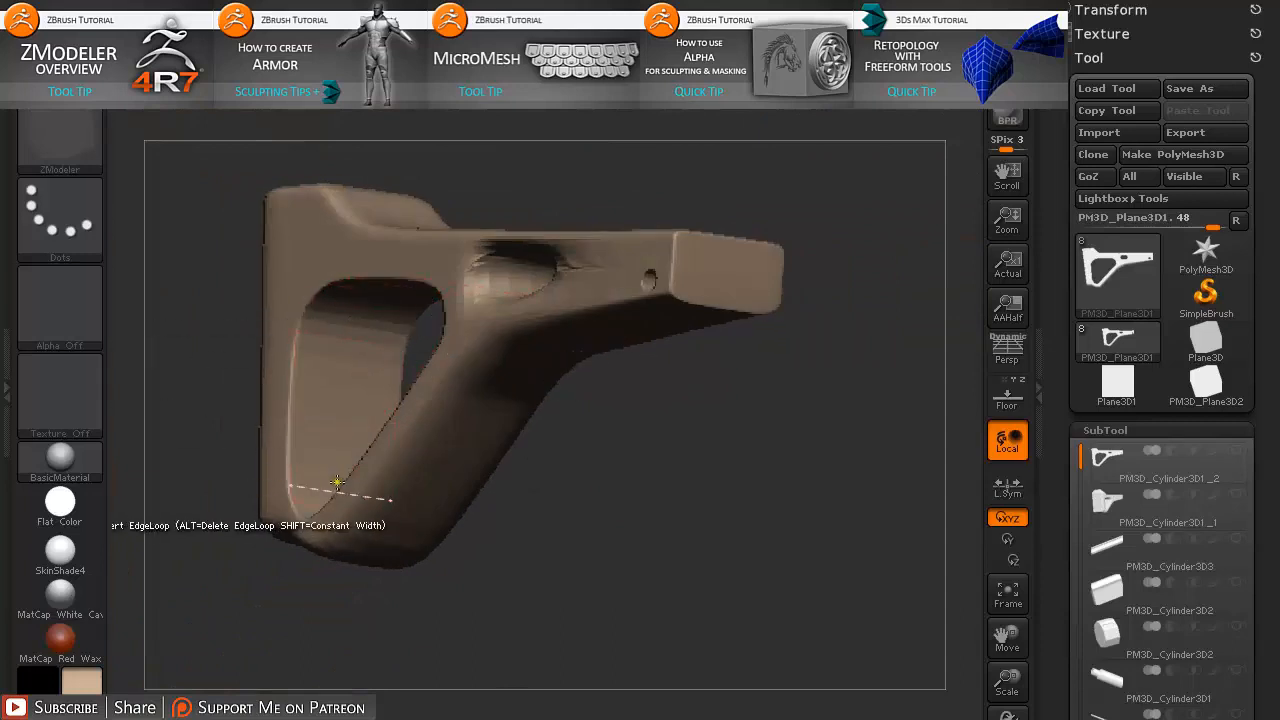
{"action": "left_click_drag", "start_coordinate": [549, 491], "coordinate": [764, 507]}
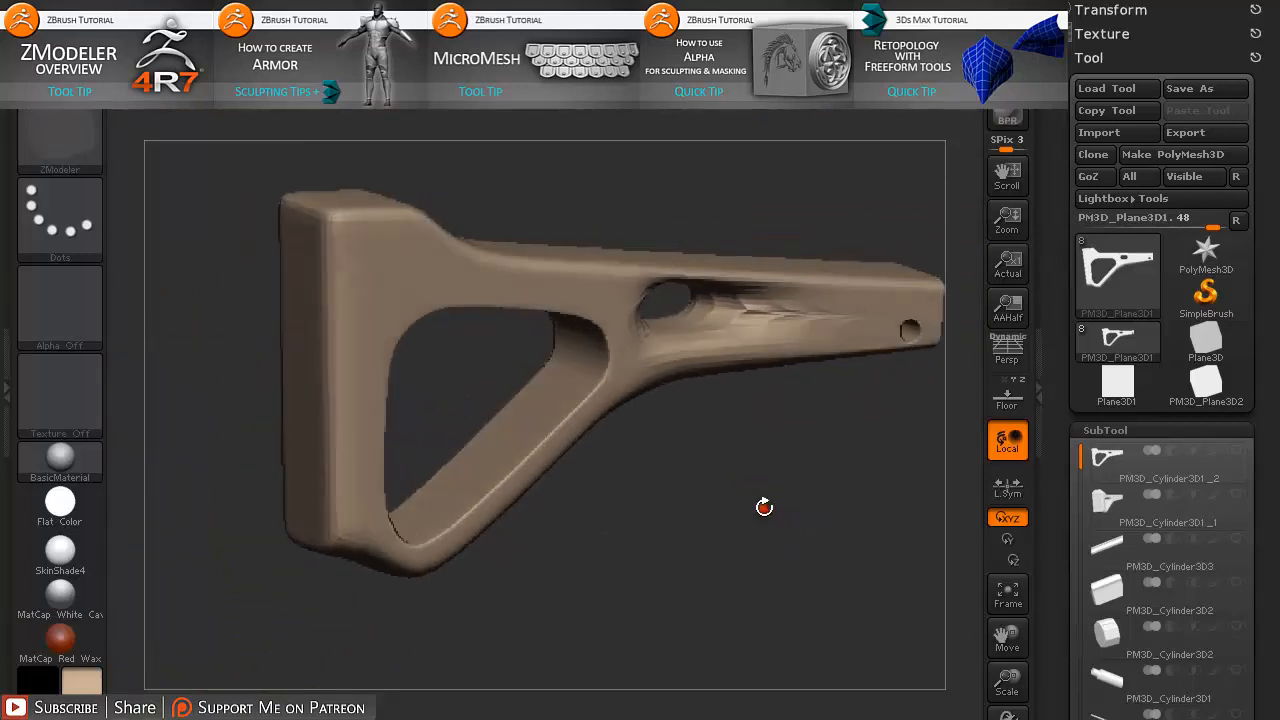
- Stitch the two neighbouring points beside the triangular opening's upper front corner with the To Mid Point modifier
{"action": "key", "text": "shift+d"}
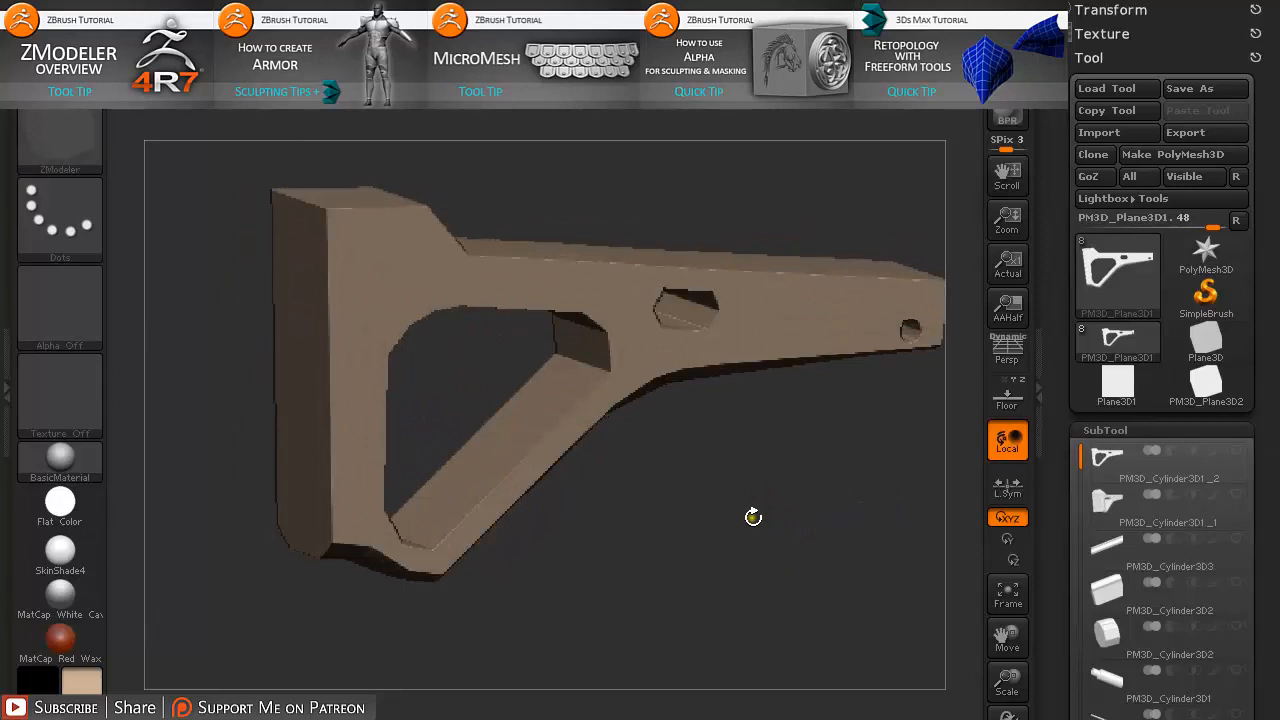
{"action": "key", "text": "shift+f"}
{"action": "right_click_drag", "start_coordinate": [503, 390], "coordinate": [828, 712]}
{"action": "left_click_drag", "start_coordinate": [332, 298], "coordinate": [400, 417], "text": "alt"}
{"action": "left_click_drag", "start_coordinate": [341, 362], "coordinate": [371, 575], "text": "alt"}
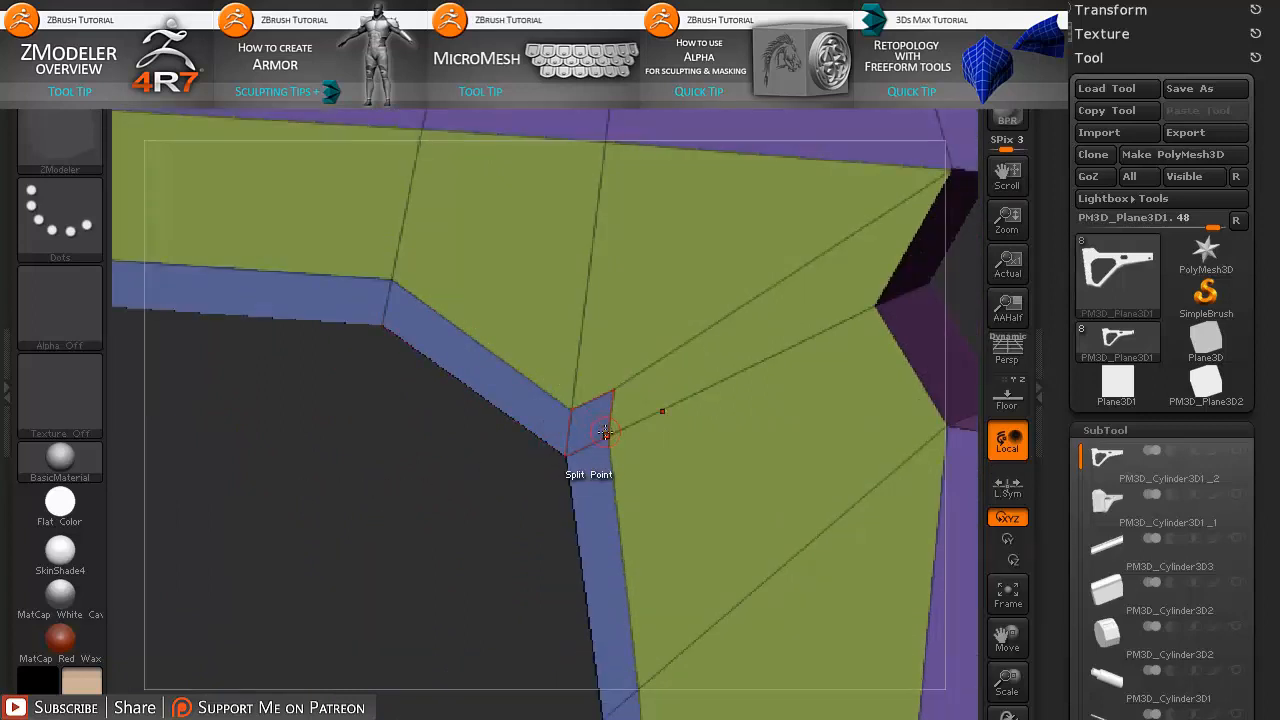
{"action": "key", "text": "space"}
{"action": "left_click", "coordinate": [730, 417]}
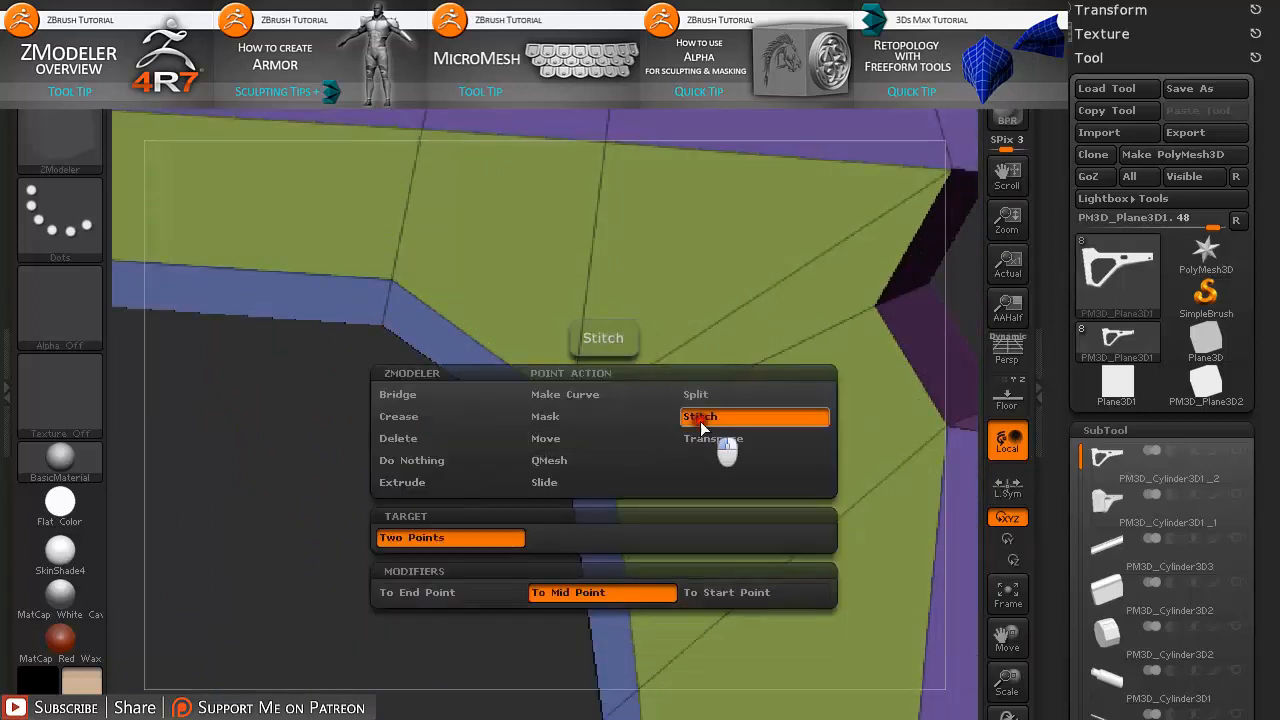
{"action": "left_click", "coordinate": [552, 594]}
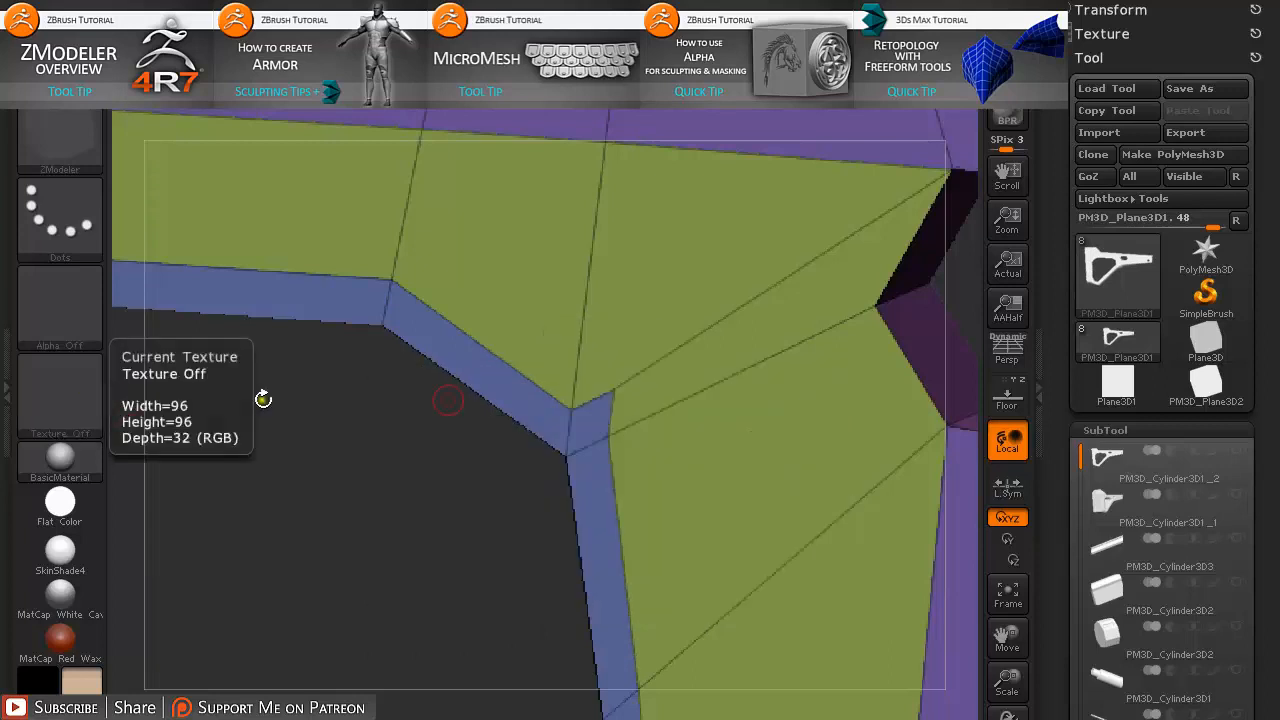
{"action": "left_click", "coordinate": [572, 408]}
{"action": "left_click", "coordinate": [606, 430]}
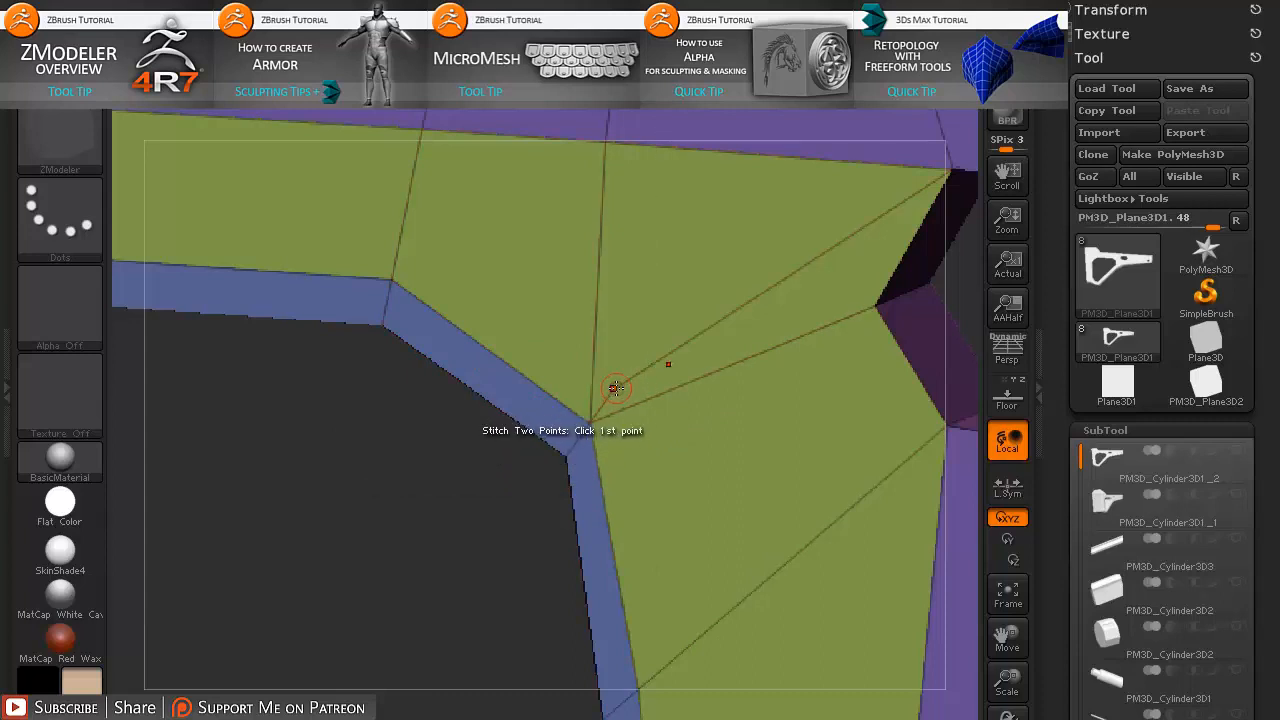
- Stitch the leftover stray point to the corner point of the triangular opening's border with the To End Point modifier
{"action": "key", "text": "space"}
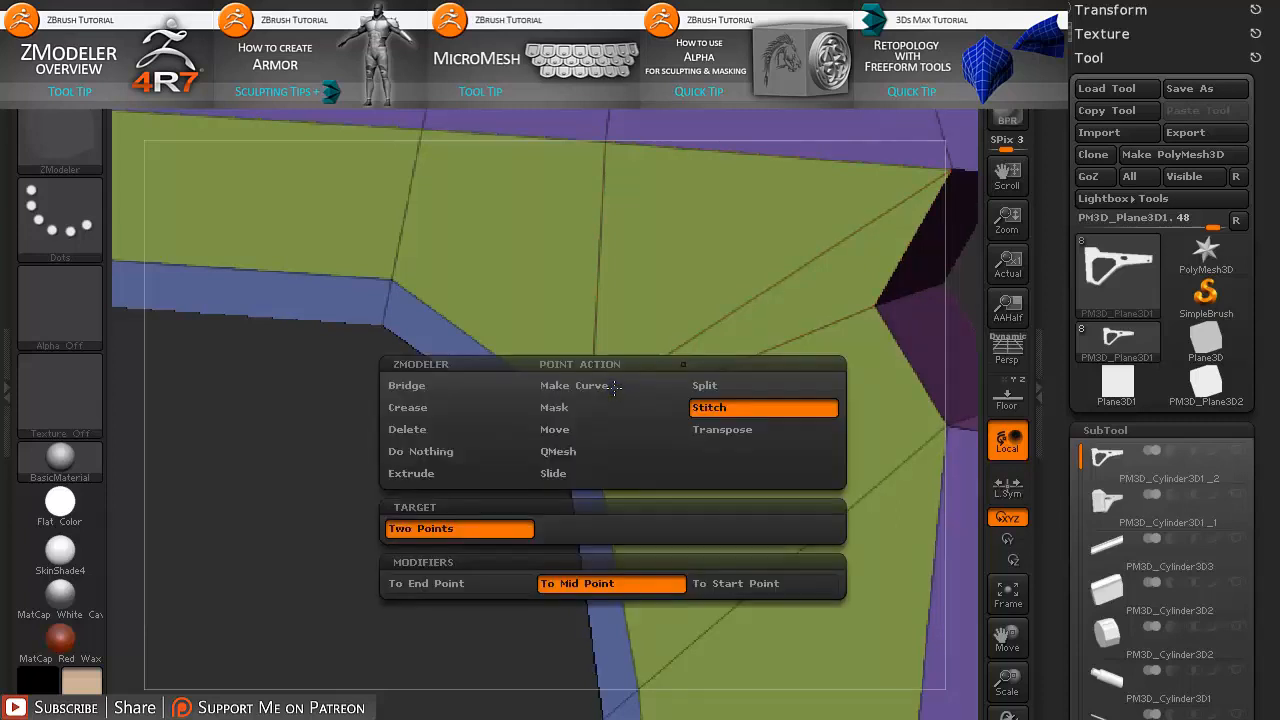
{"action": "left_click", "coordinate": [490, 583]}
{"action": "left_click", "coordinate": [589, 424]}
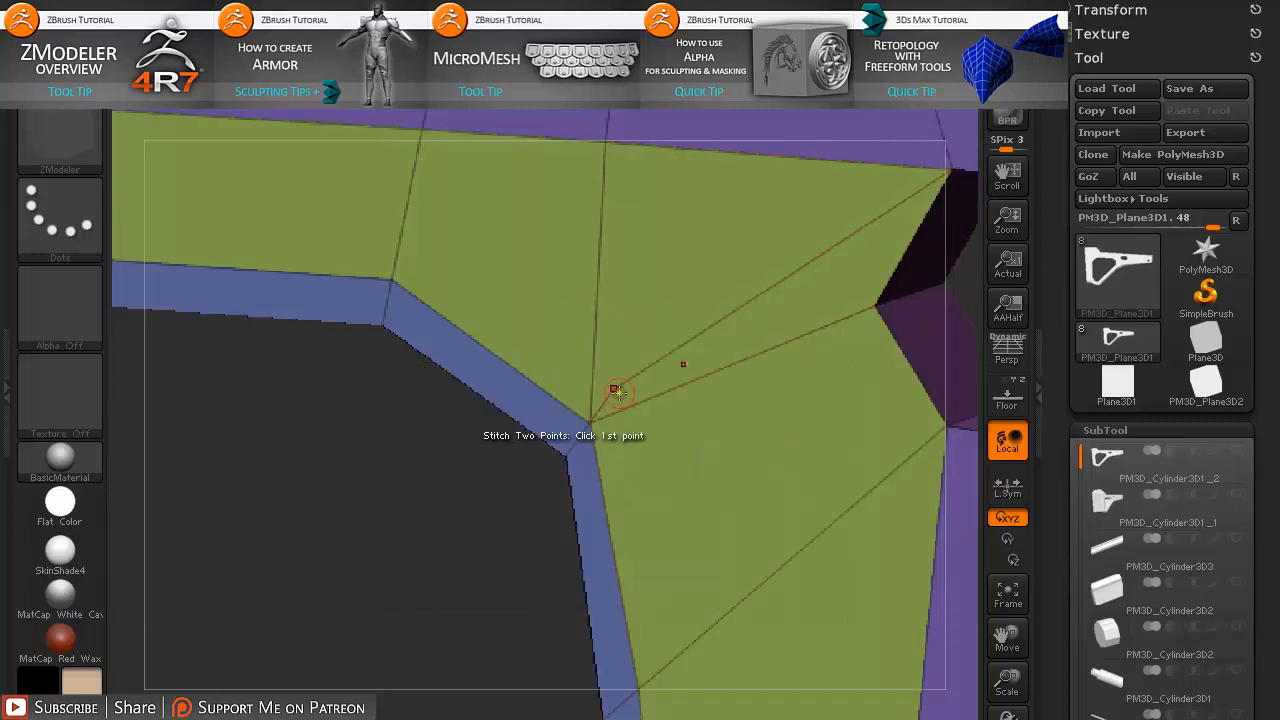
{"action": "left_click", "coordinate": [584, 430]}
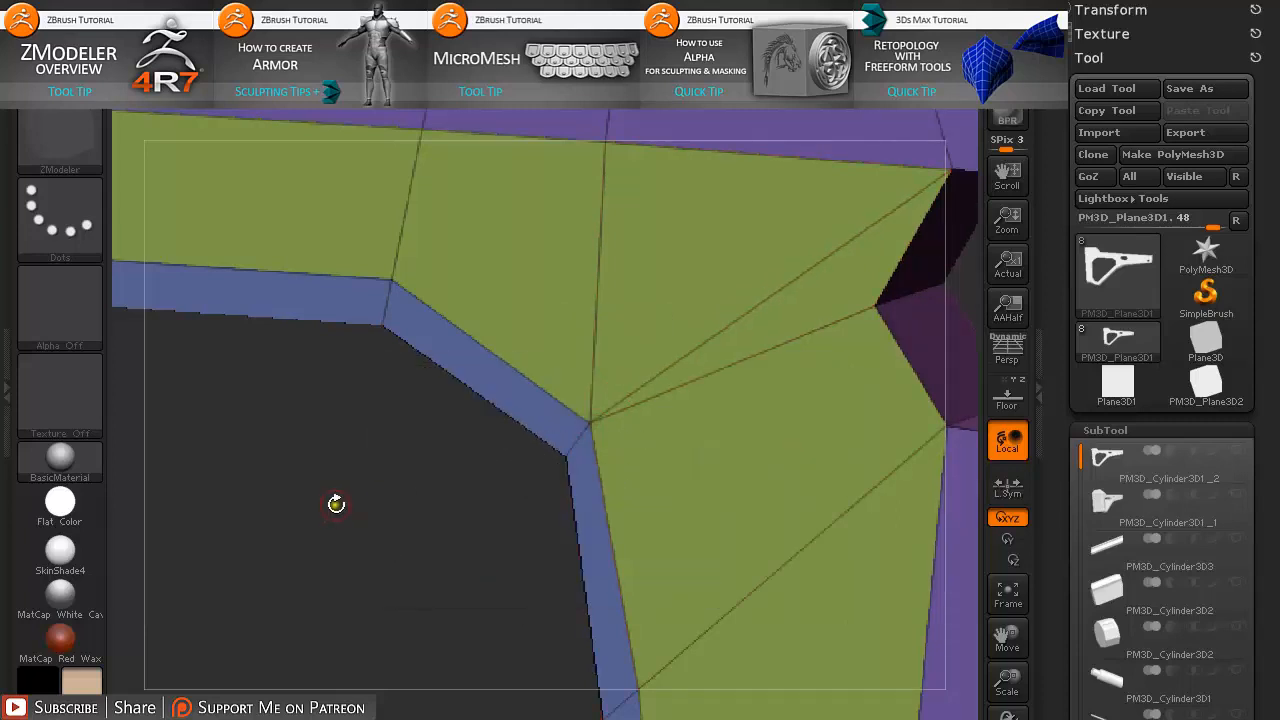
- Check the stitched corner and the whole stock in the smoothed preview without the wireframe
{"action": "key", "text": "d"}
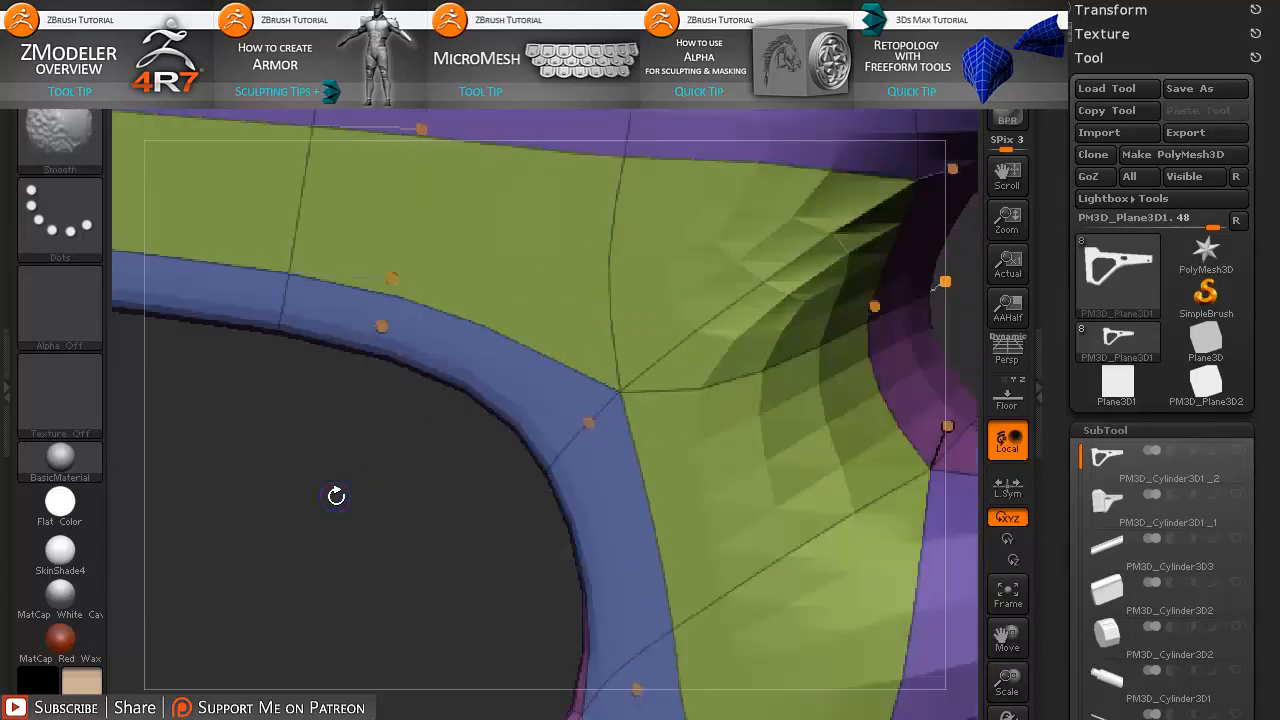
{"action": "key", "text": "shift+f"}
{"action": "left_click_drag", "start_coordinate": [352, 562], "coordinate": [265, 126], "text": "alt"}
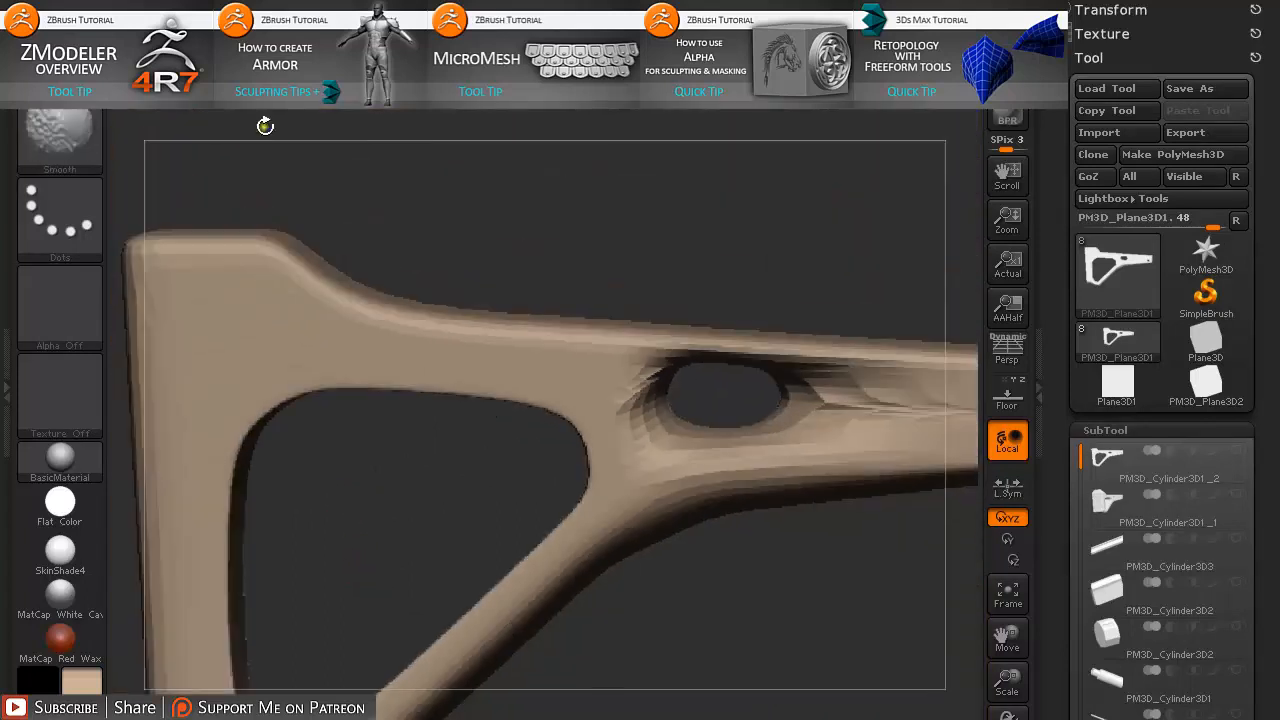
{"action": "key", "text": "shift+f"}
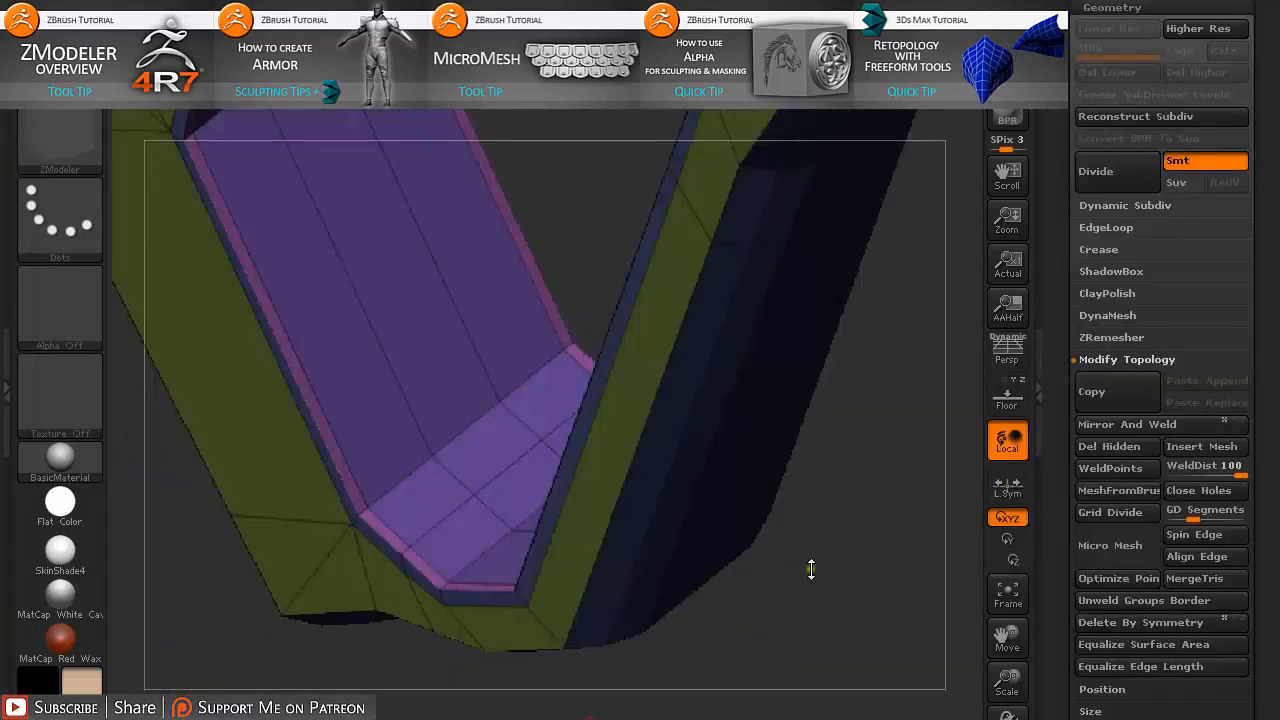
- Try to reposition a complete edge loop on the opening's inner wall with Move Infinite Radius
{"action": "mouse_move", "coordinate": [822, 567]}
{"action": "left_mouse_down"}
{"action": "mouse_move", "coordinate": [823, 603]}
{"action": "mouse_move", "coordinate": [828, 545]}
{"action": "mouse_move", "coordinate": [820, 563]}
{"action": "left_mouse_up"}
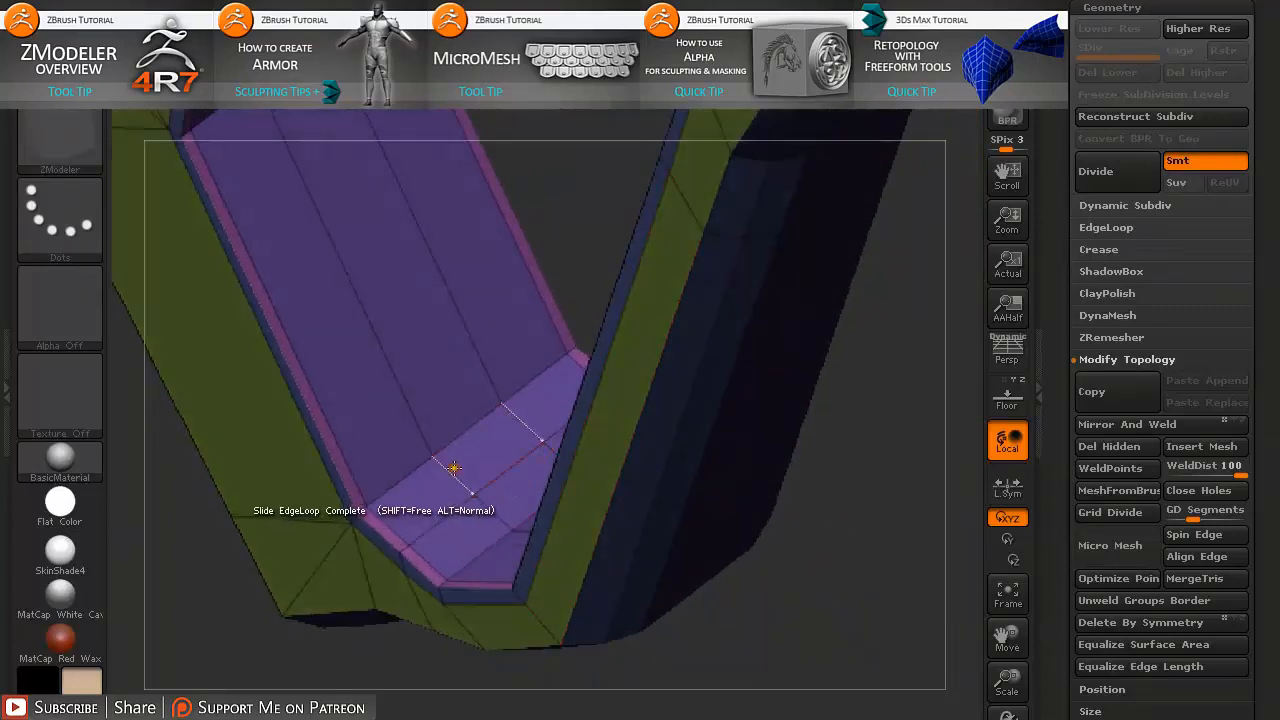
{"action": "key", "text": "space"}
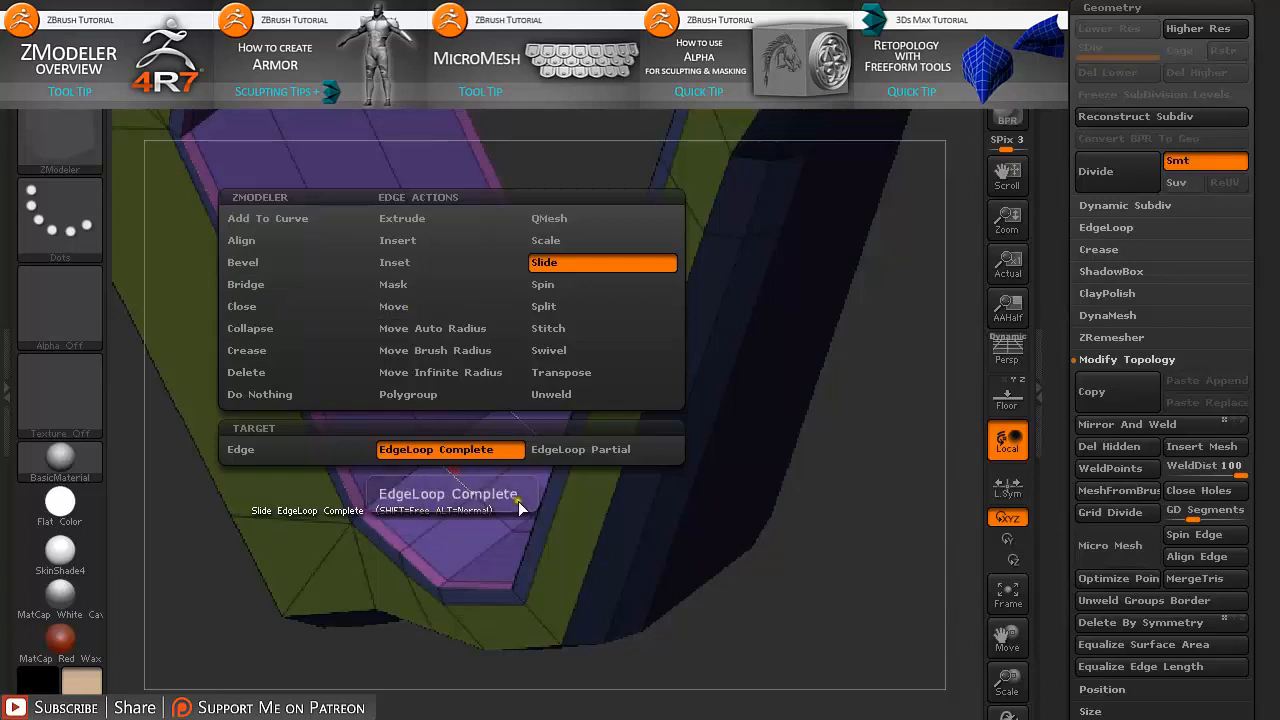
{"action": "left_click", "coordinate": [396, 307]}
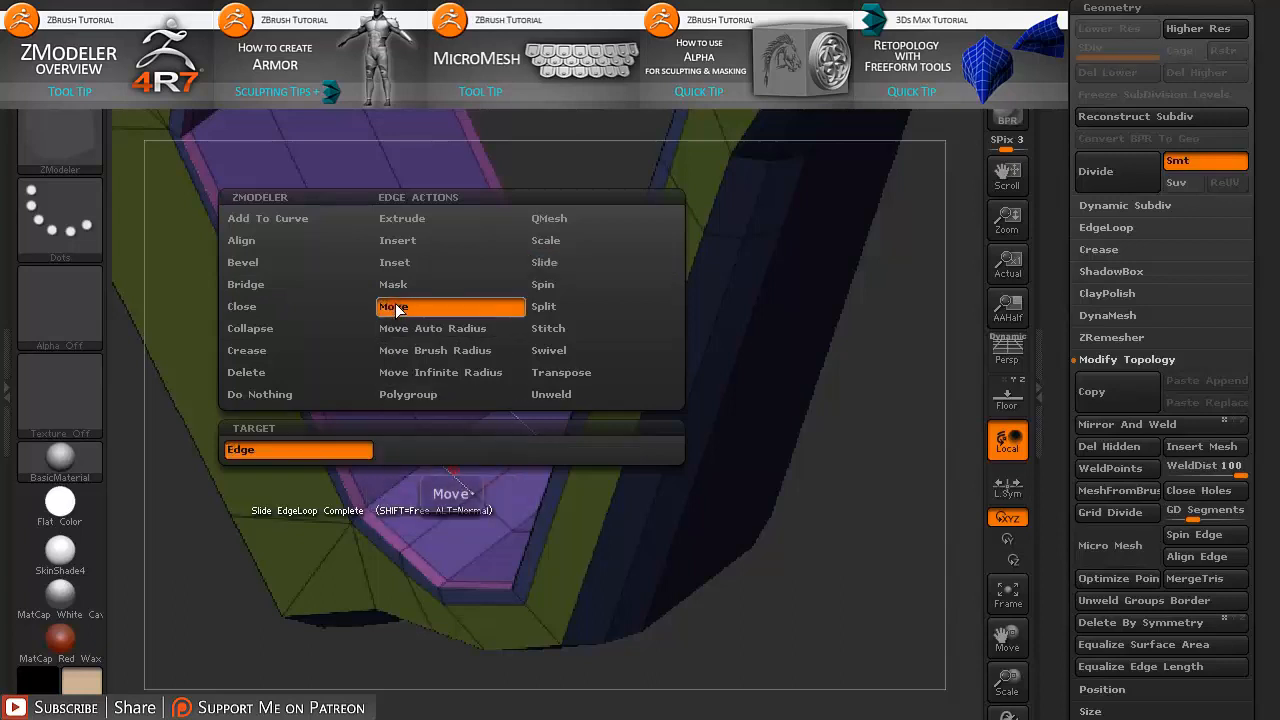
{"action": "left_click", "coordinate": [448, 373]}
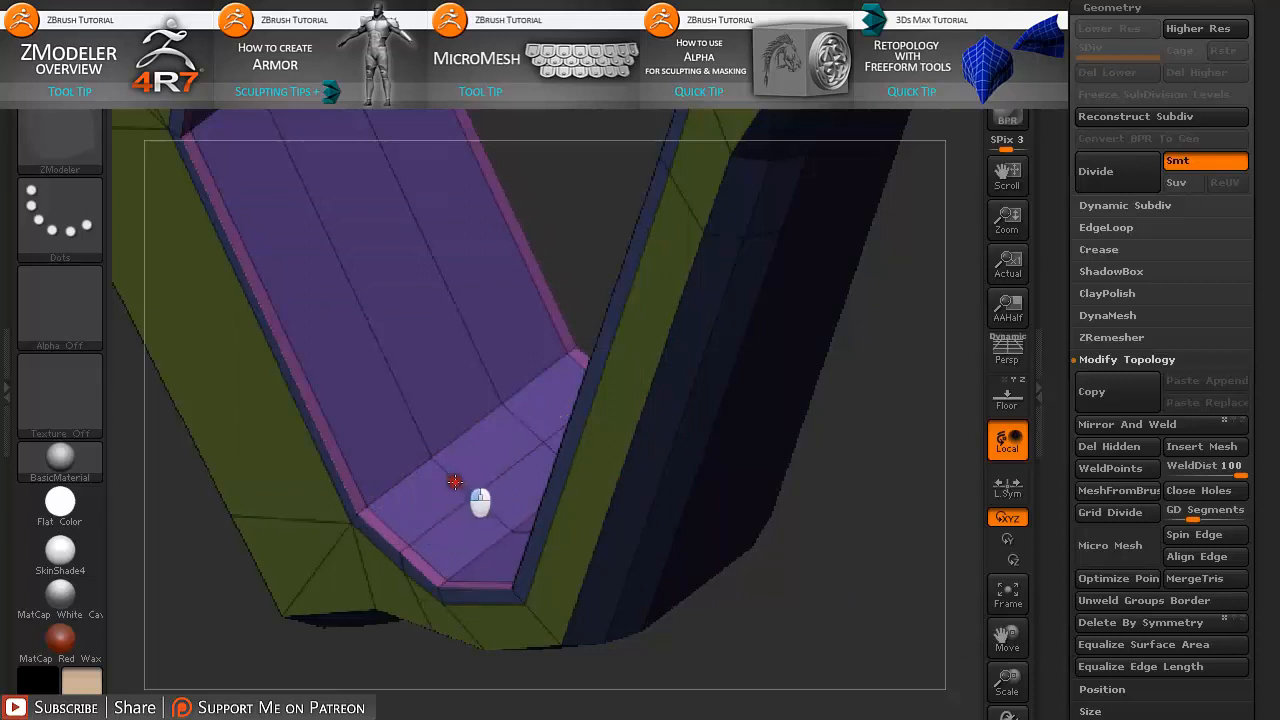
{"action": "mouse_move", "coordinate": [451, 477]}
{"action": "left_mouse_down"}
{"action": "mouse_move", "coordinate": [423, 538]}
{"action": "mouse_move", "coordinate": [449, 480]}
{"action": "mouse_move", "coordinate": [486, 449]}
{"action": "mouse_move", "coordinate": [437, 434]}
{"action": "mouse_move", "coordinate": [416, 457]}
{"action": "mouse_move", "coordinate": [443, 480]}
{"action": "left_mouse_up"}
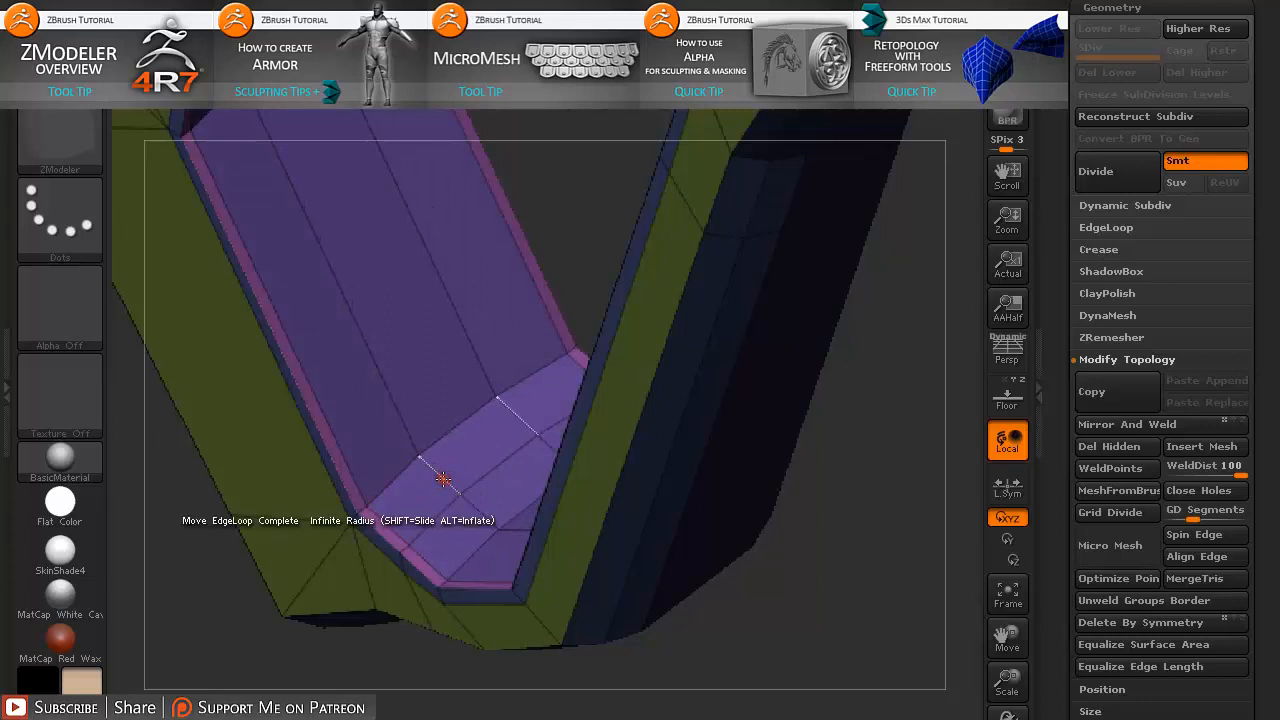
{"action": "key", "text": "ctrl+z"}
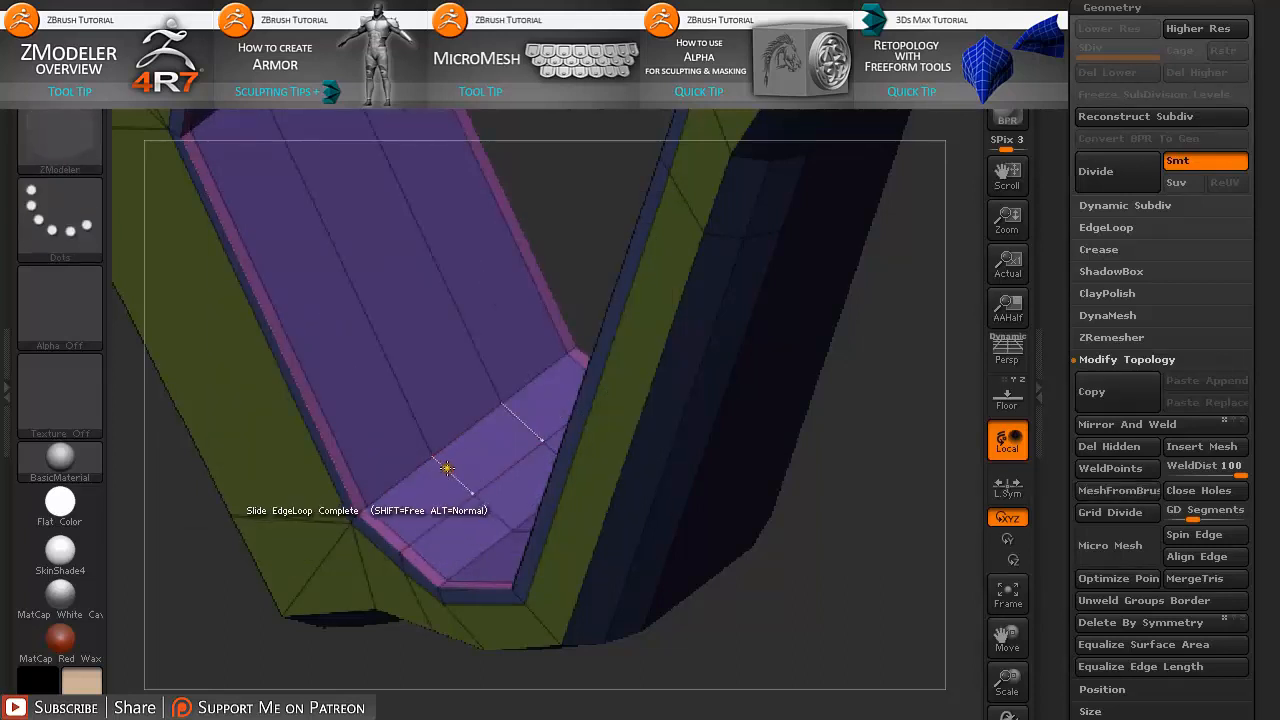
- Spread the middle edge loops on the triangular opening's inner wall apart toward its side rims
{"action": "key", "text": "space"}
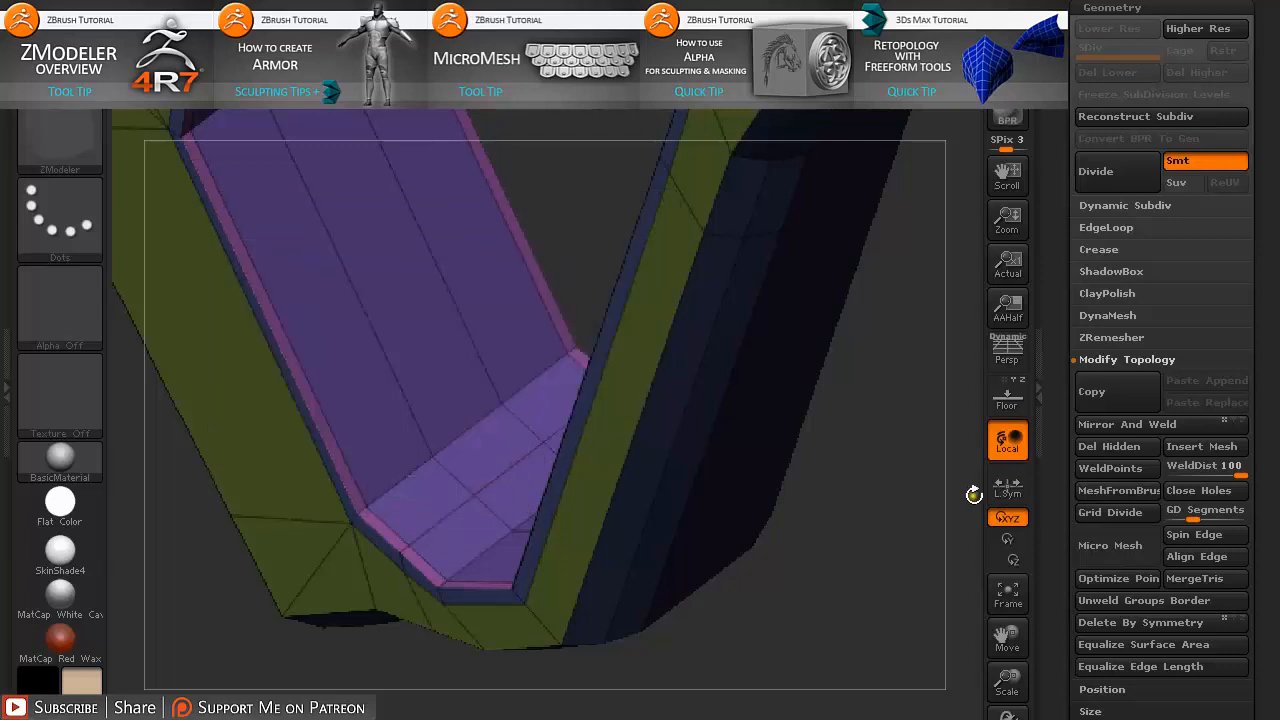
{"action": "left_click_drag", "start_coordinate": [455, 473], "coordinate": [409, 543]}
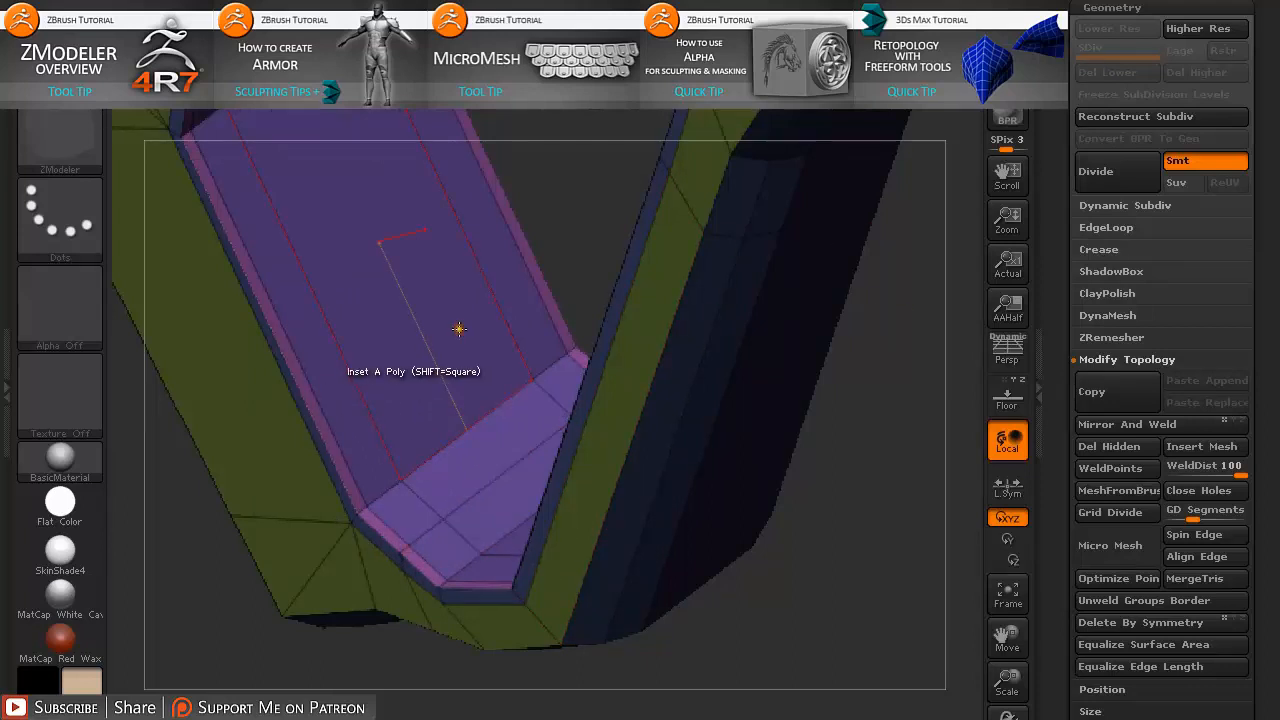
- Extrude the wide central band of the triangular opening's inner wall into a raised ridge using QMesh with the Polyloop target
{"action": "key", "text": "space"}
{"action": "left_click", "coordinate": [452, 361]}
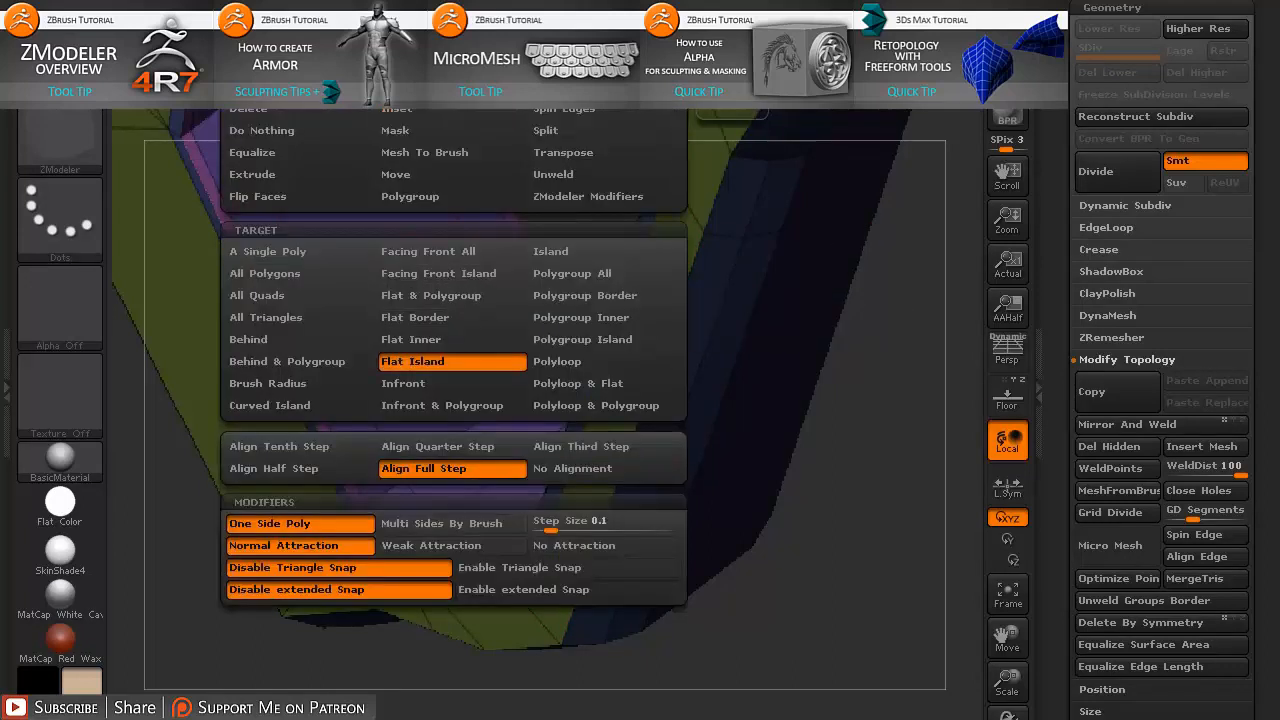
{"action": "left_click", "coordinate": [560, 362]}
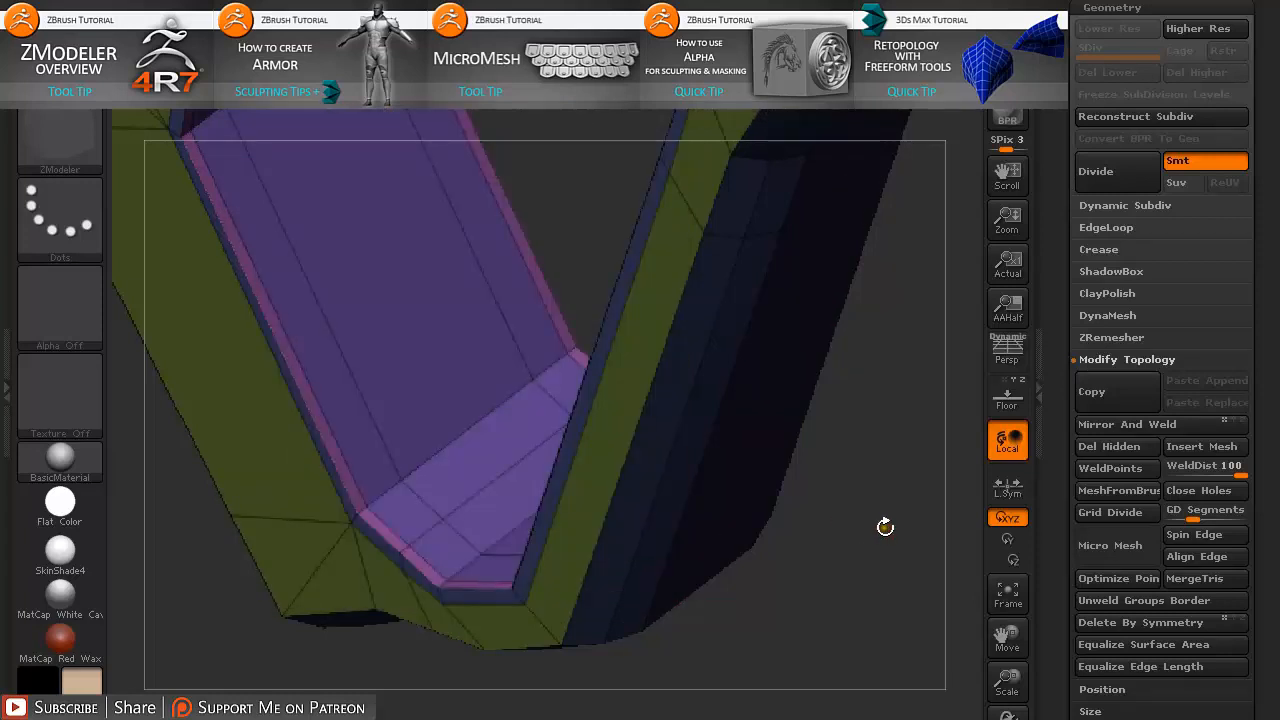
{"action": "mouse_move", "coordinate": [885, 527]}
{"action": "left_mouse_down"}
{"action": "mouse_move", "coordinate": [886, 540]}
{"action": "mouse_move", "coordinate": [857, 466]}
{"action": "mouse_move", "coordinate": [875, 510]}
{"action": "left_mouse_up"}
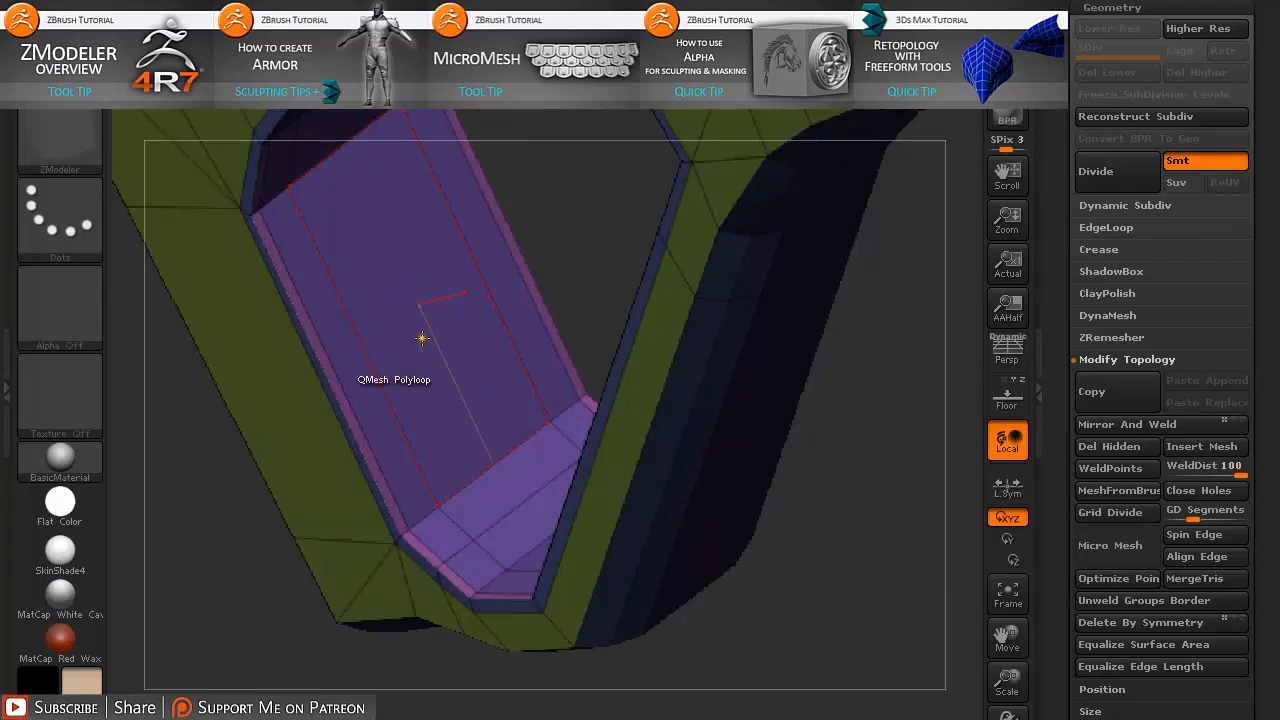
{"action": "left_click_drag", "start_coordinate": [415, 330], "coordinate": [453, 284]}
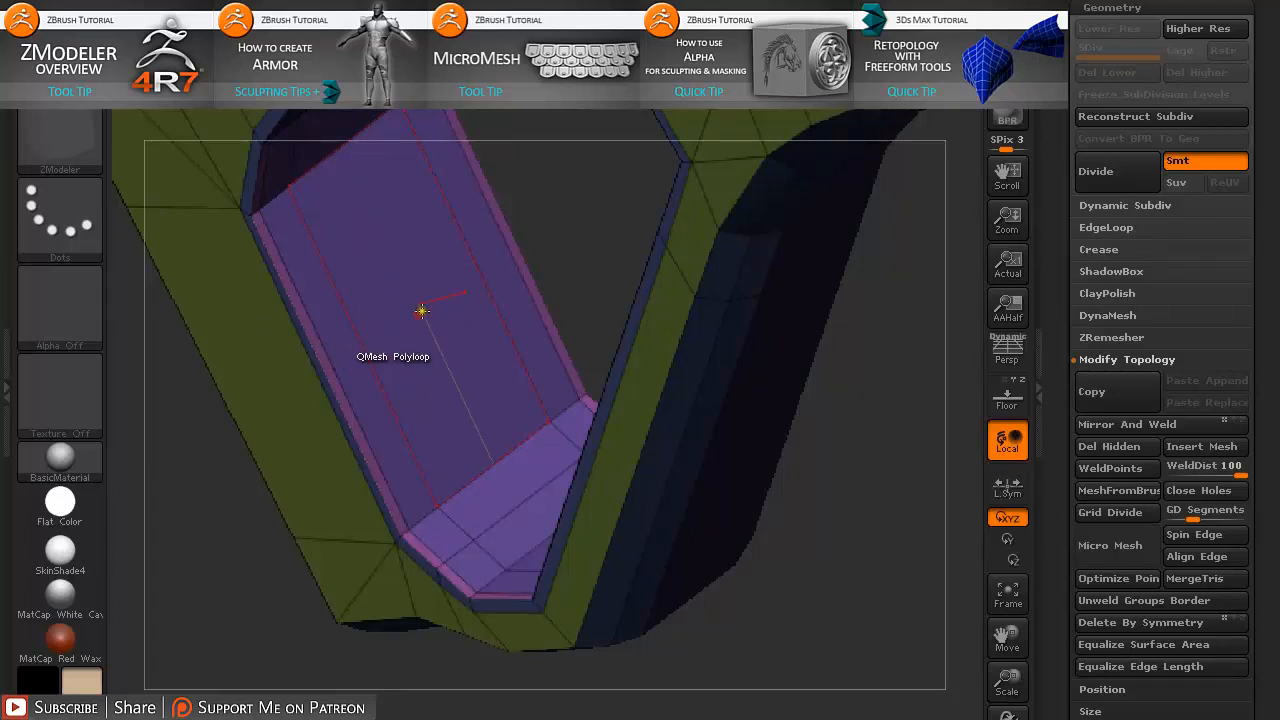
{"action": "left_click_drag", "start_coordinate": [400, 320], "coordinate": [443, 310]}
{"action": "key", "text": "ctrl"}
{"action": "key", "text": "ctrl+z"}
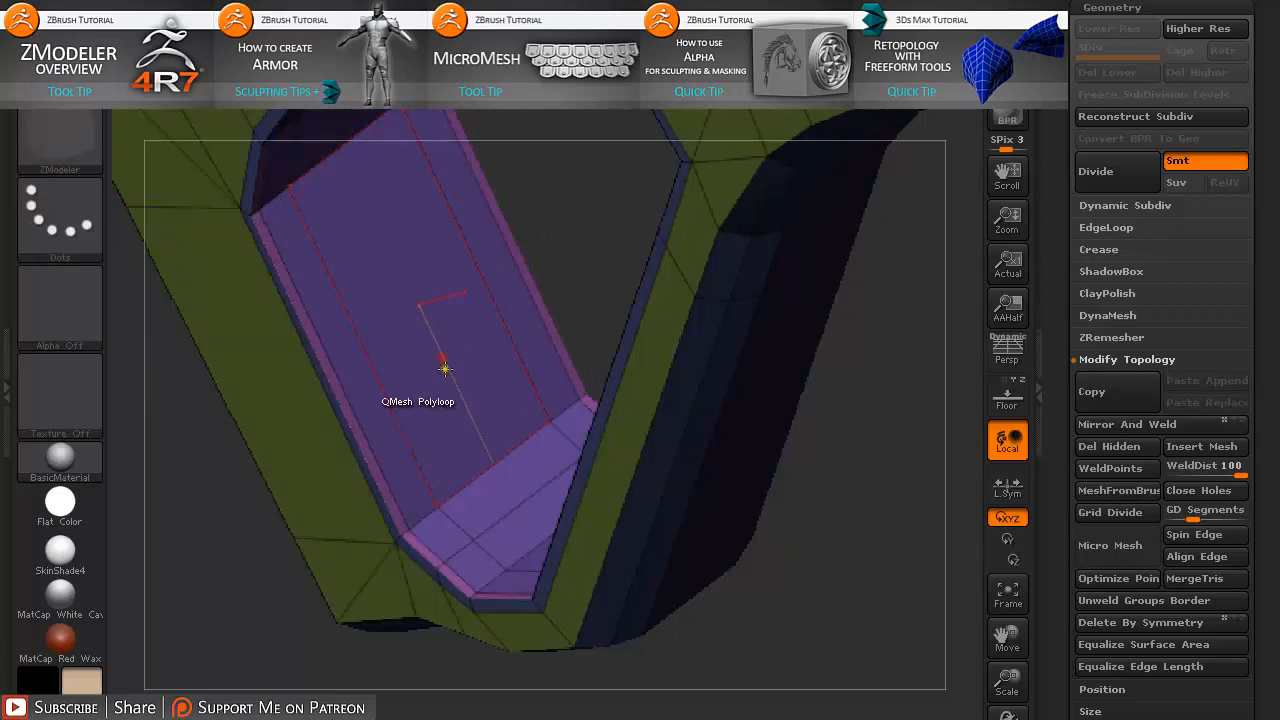
{"action": "left_click_drag", "start_coordinate": [442, 347], "coordinate": [478, 332]}
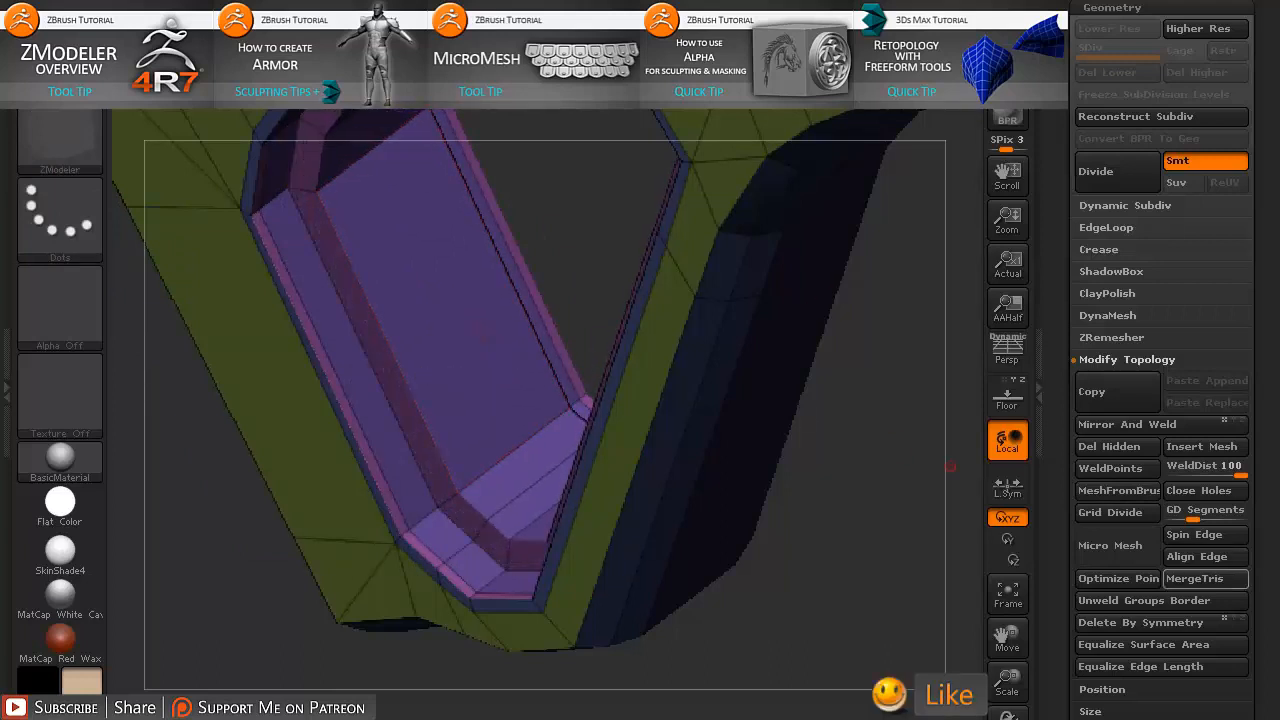